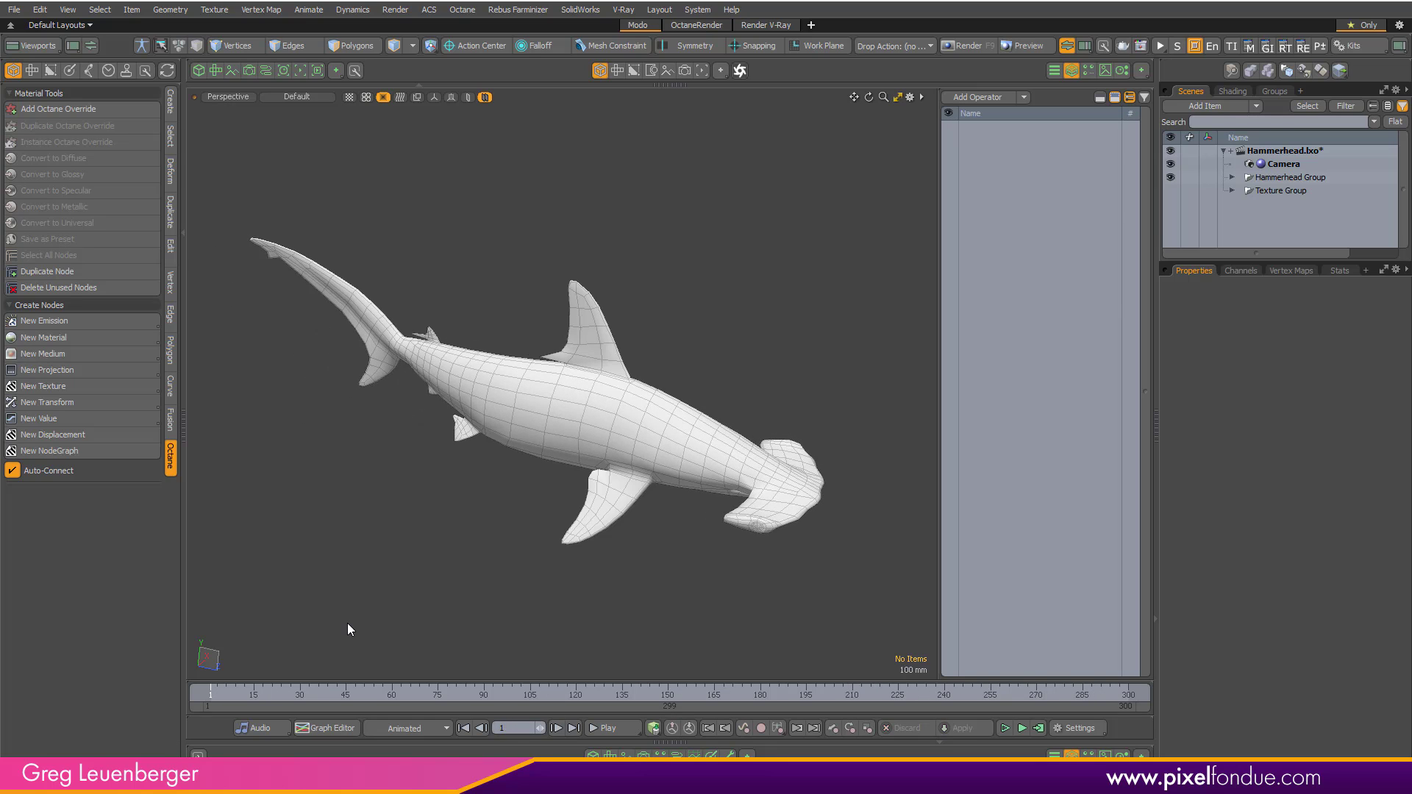
{"action": "left_click_drag", "start_coordinate": [608, 541], "coordinate": [515, 585], "text": "alt"}
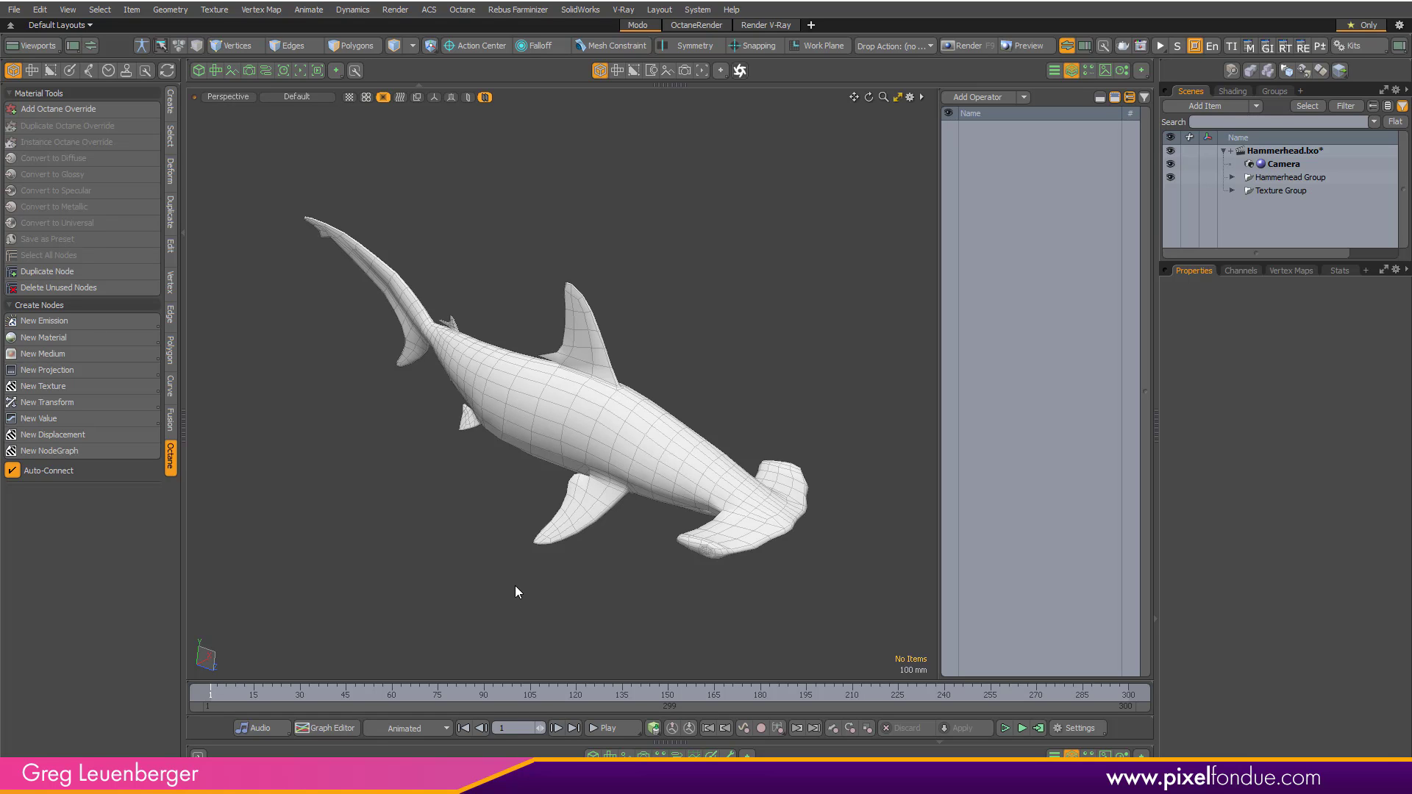
{"action": "left_click_drag", "start_coordinate": [514, 591], "coordinate": [659, 500], "text": "alt"}
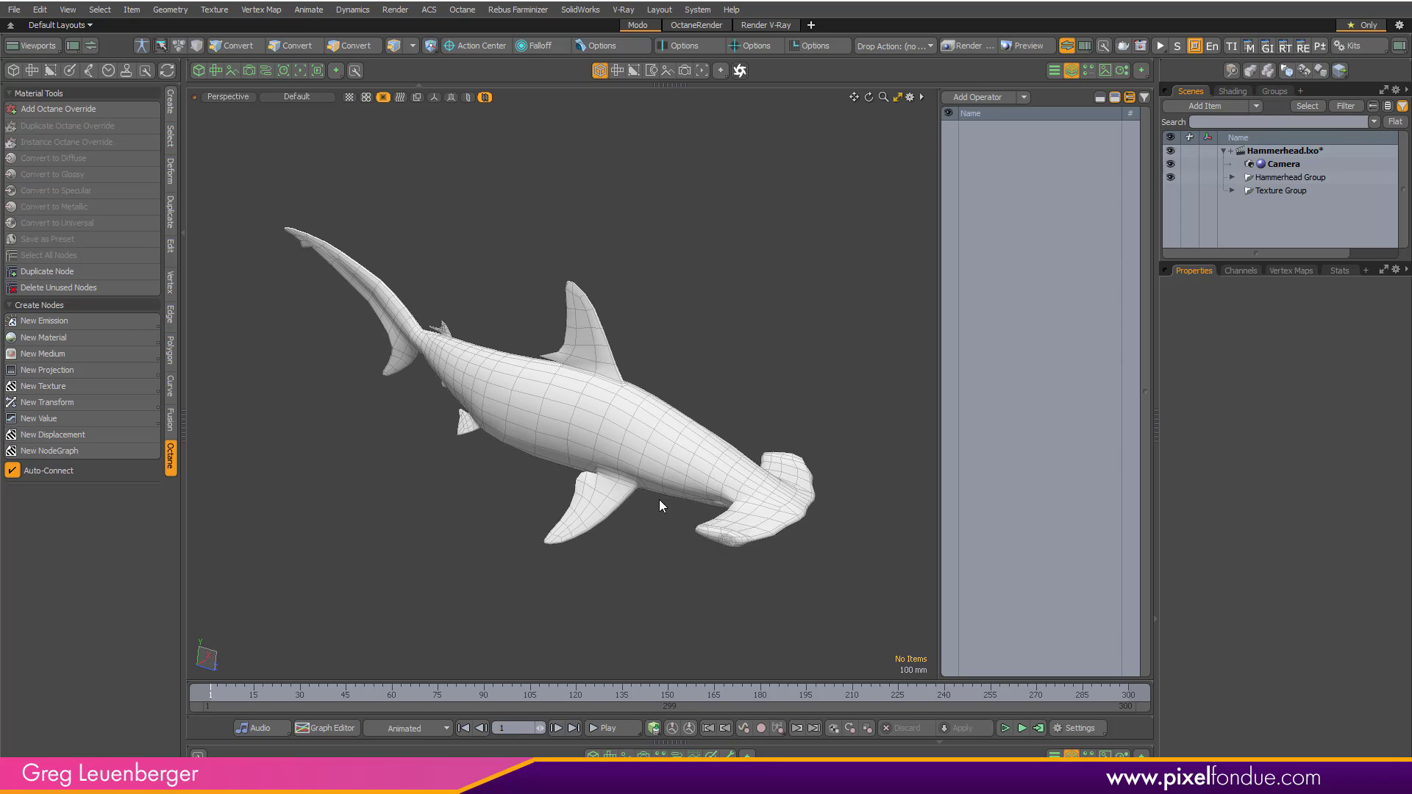
{"action": "left_click", "coordinate": [658, 500]}
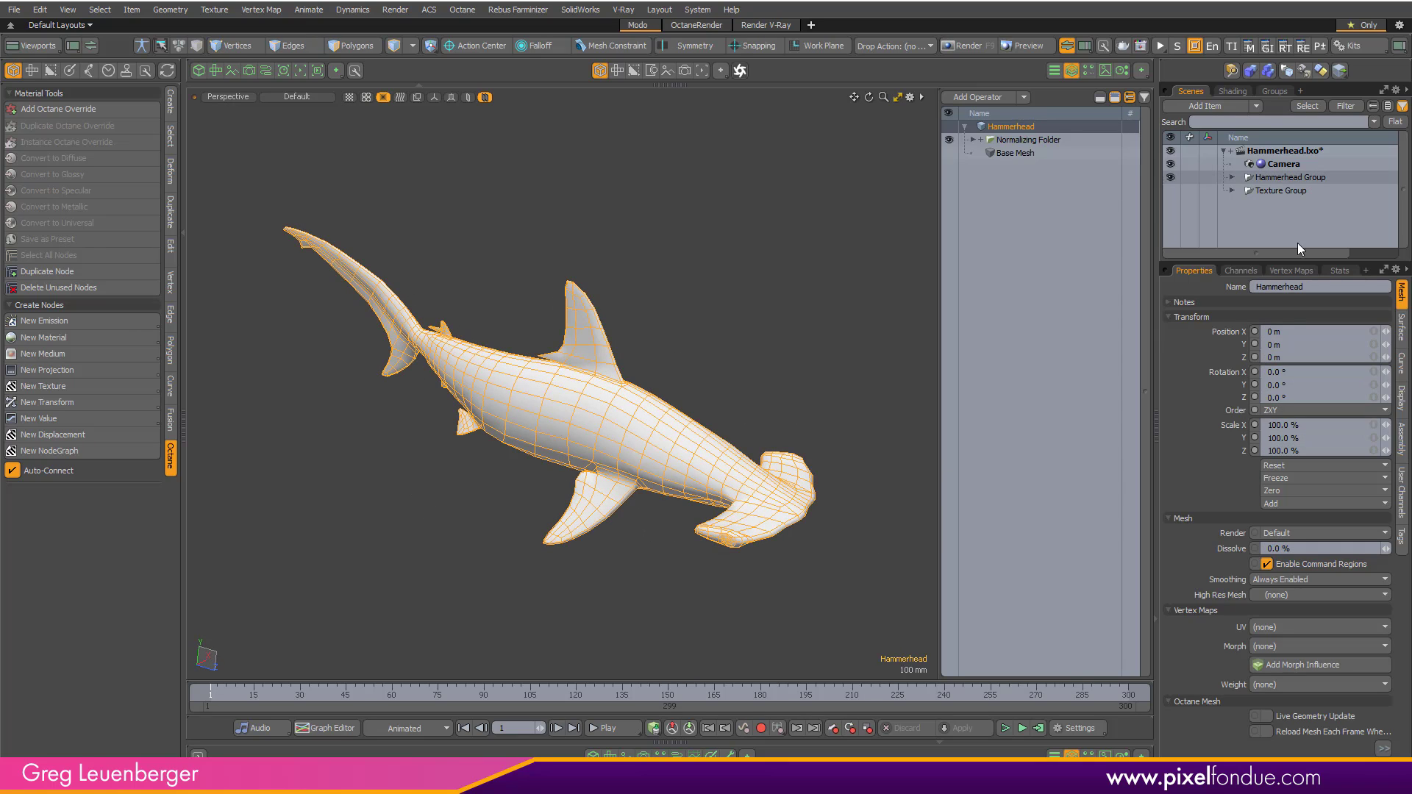
{"action": "left_click", "coordinate": [818, 361]}
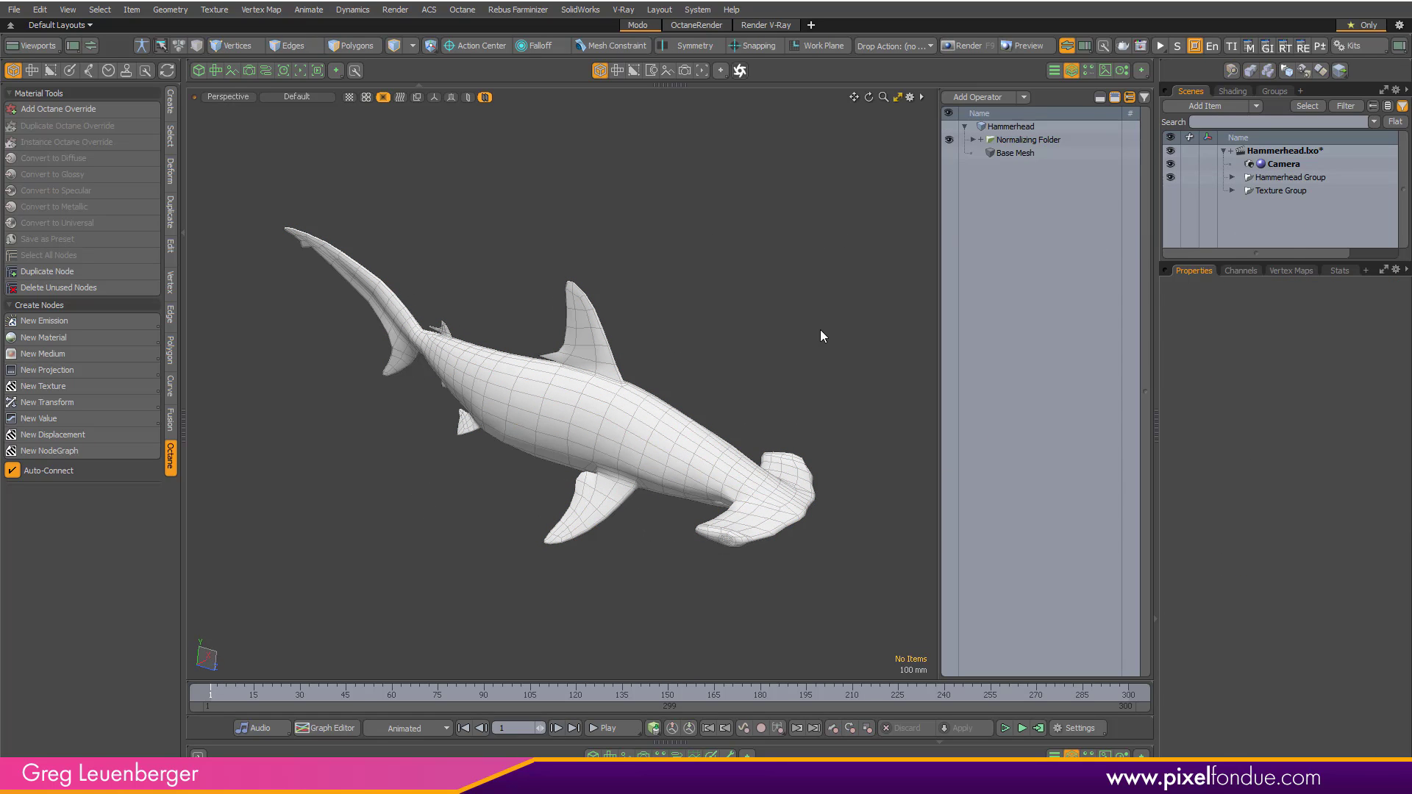
Add a new empty mesh item and name it "TracerX Hammerhead".
{"action": "key", "text": "n"}
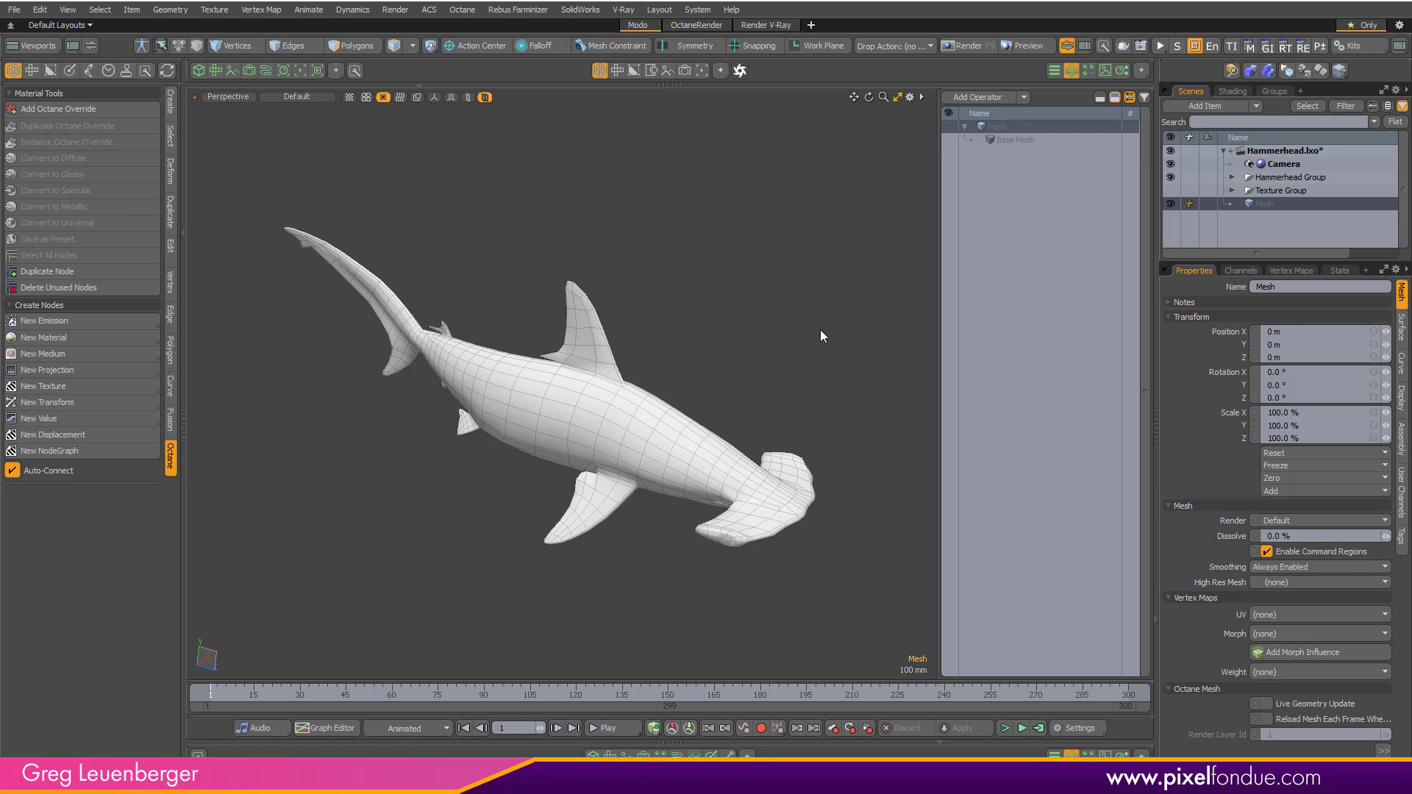
{"action": "key", "text": "F2"}
{"action": "type", "text": "Tracer"}
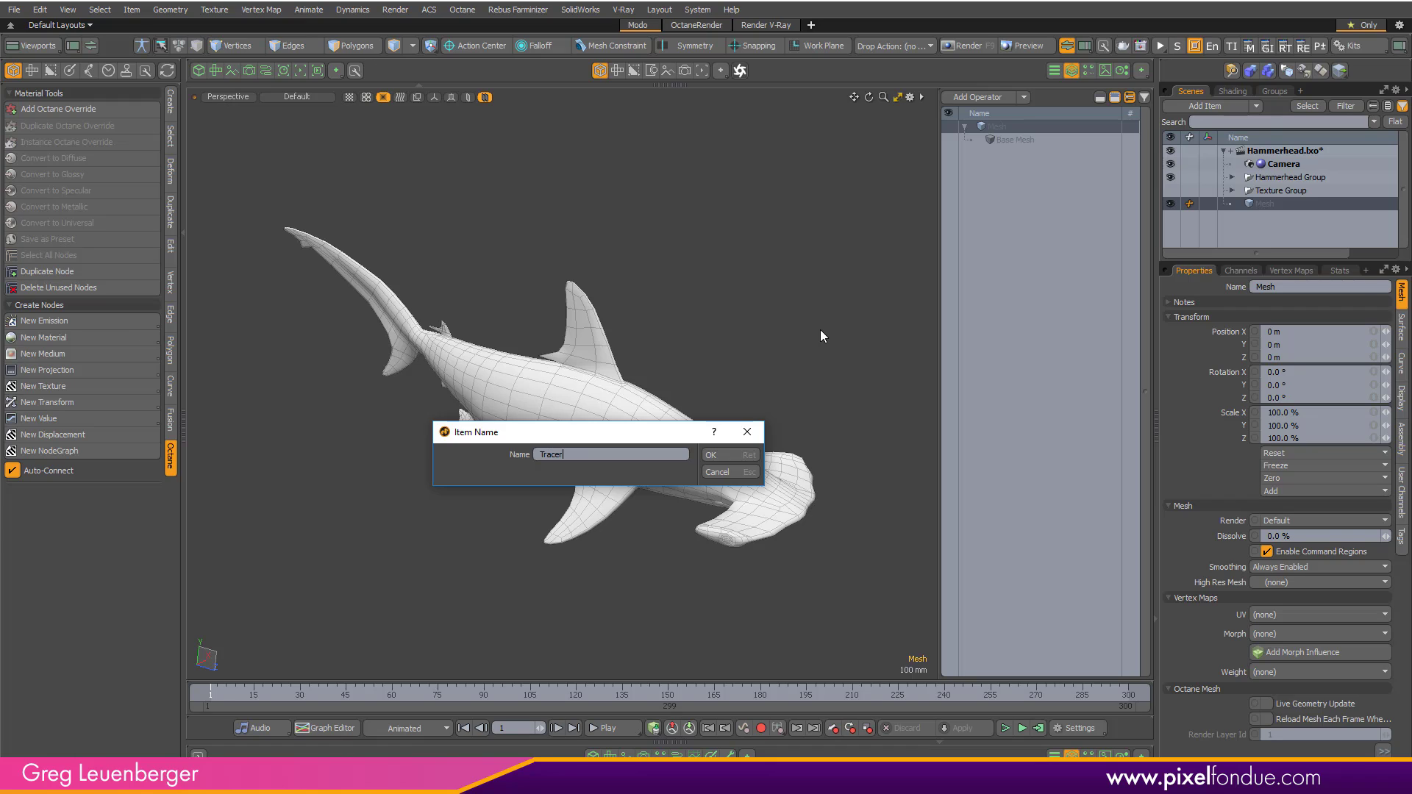
{"action": "type", "text": "X Hammerhead"}
{"action": "key", "text": "Return"}
Add a Particle Tracer X mesh operation to the TracerX Hammerhead mesh.
{"action": "left_click", "coordinate": [997, 97]}
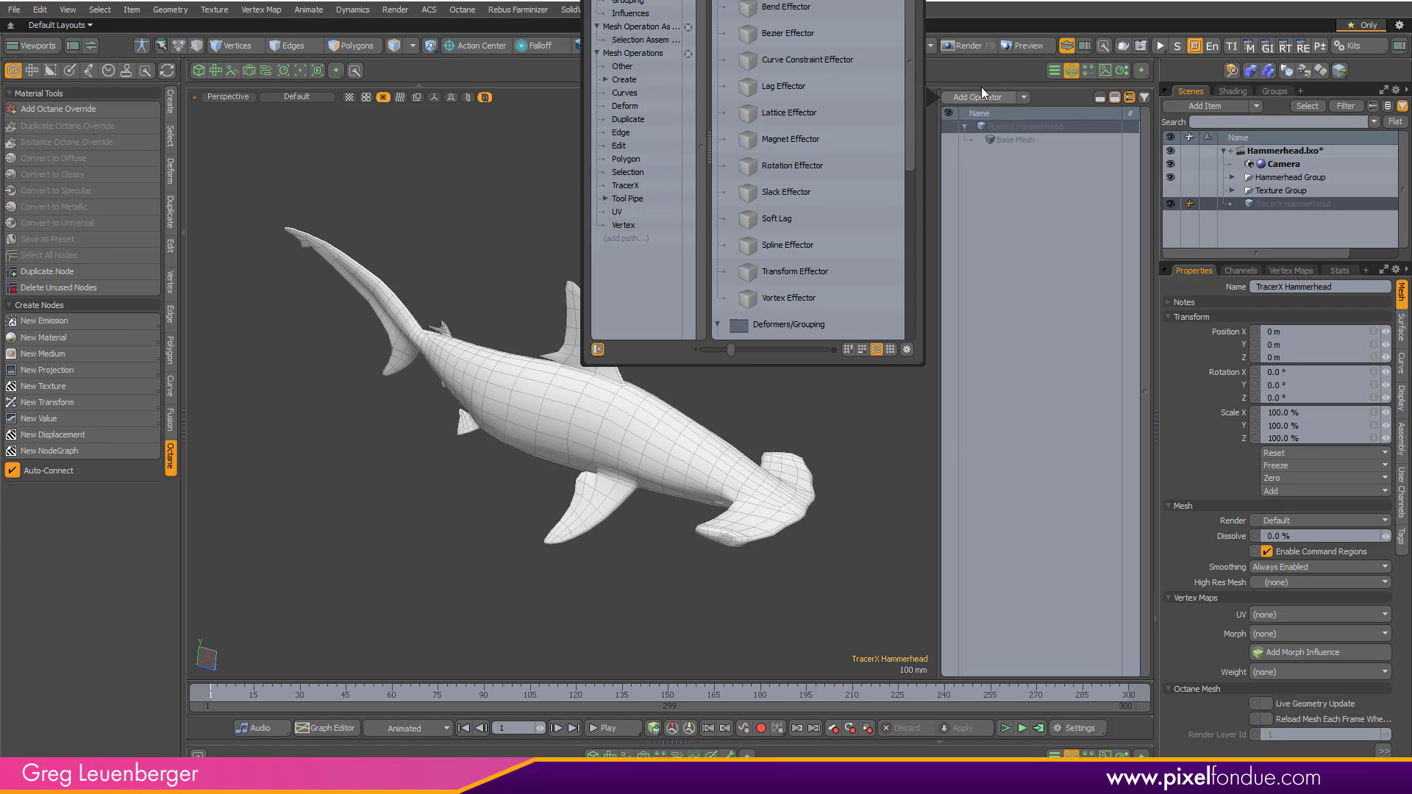
{"action": "scroll", "coordinate": [774, 162], "scroll_direction": "down", "scroll_amount": 5}
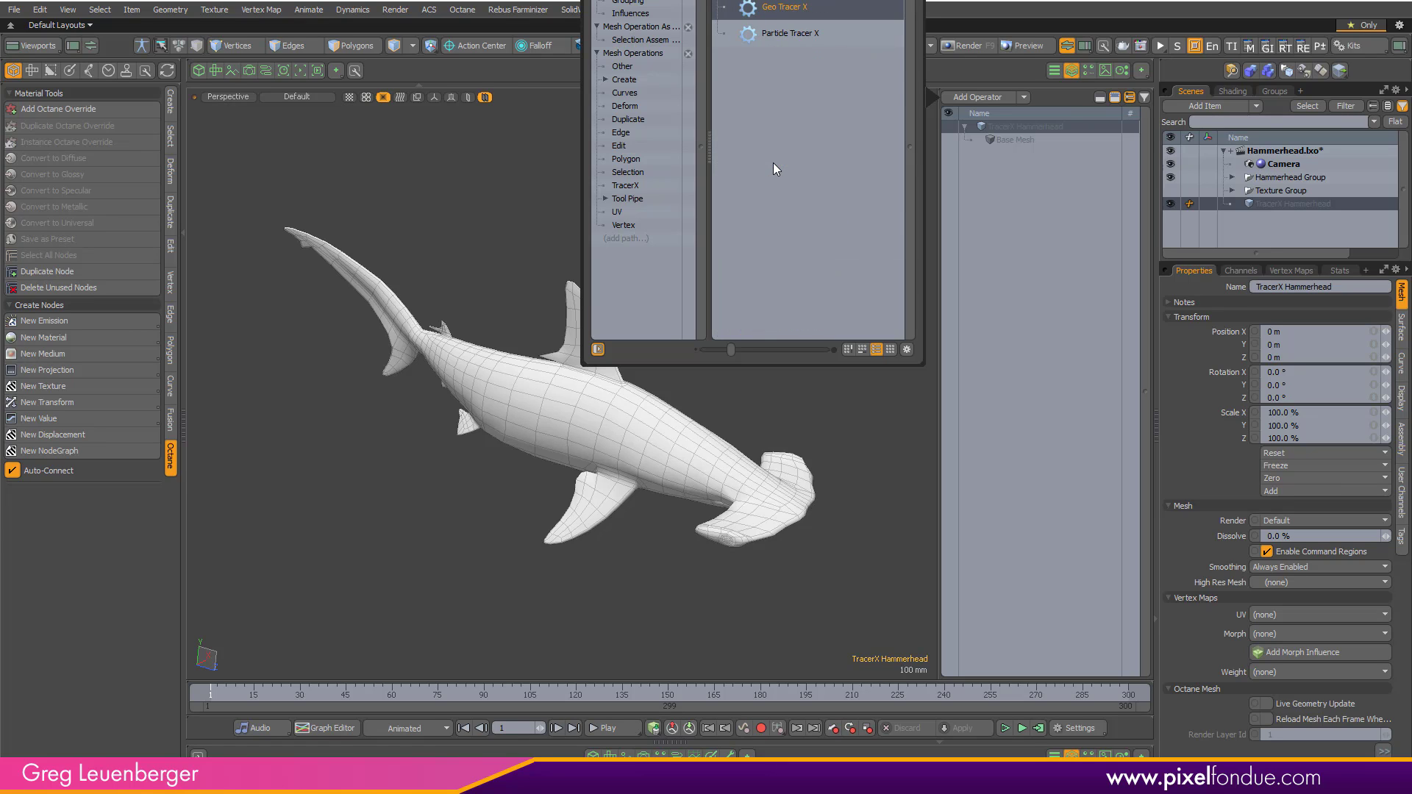
{"action": "left_click_drag", "start_coordinate": [875, 0], "coordinate": [842, 124]}
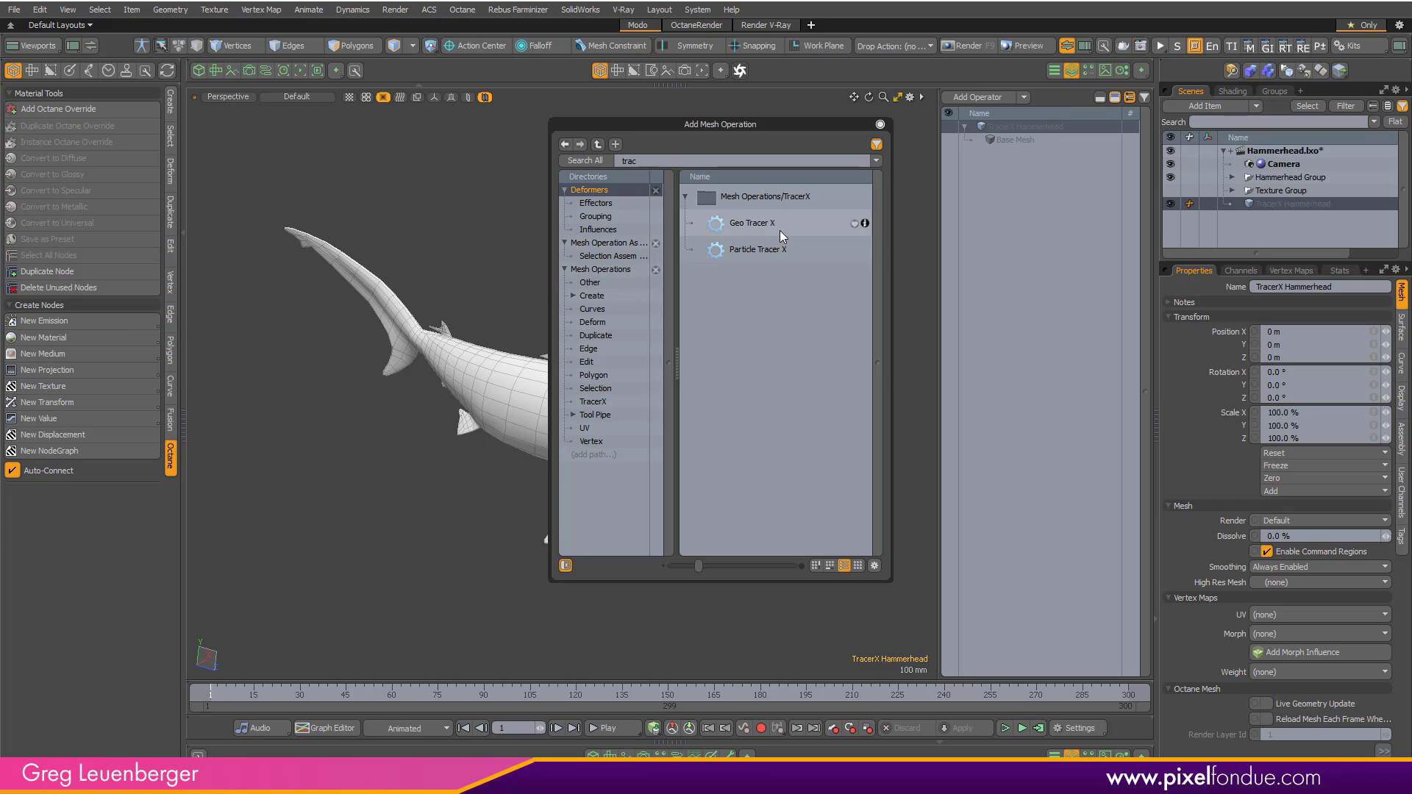
{"action": "double_click", "coordinate": [769, 251]}
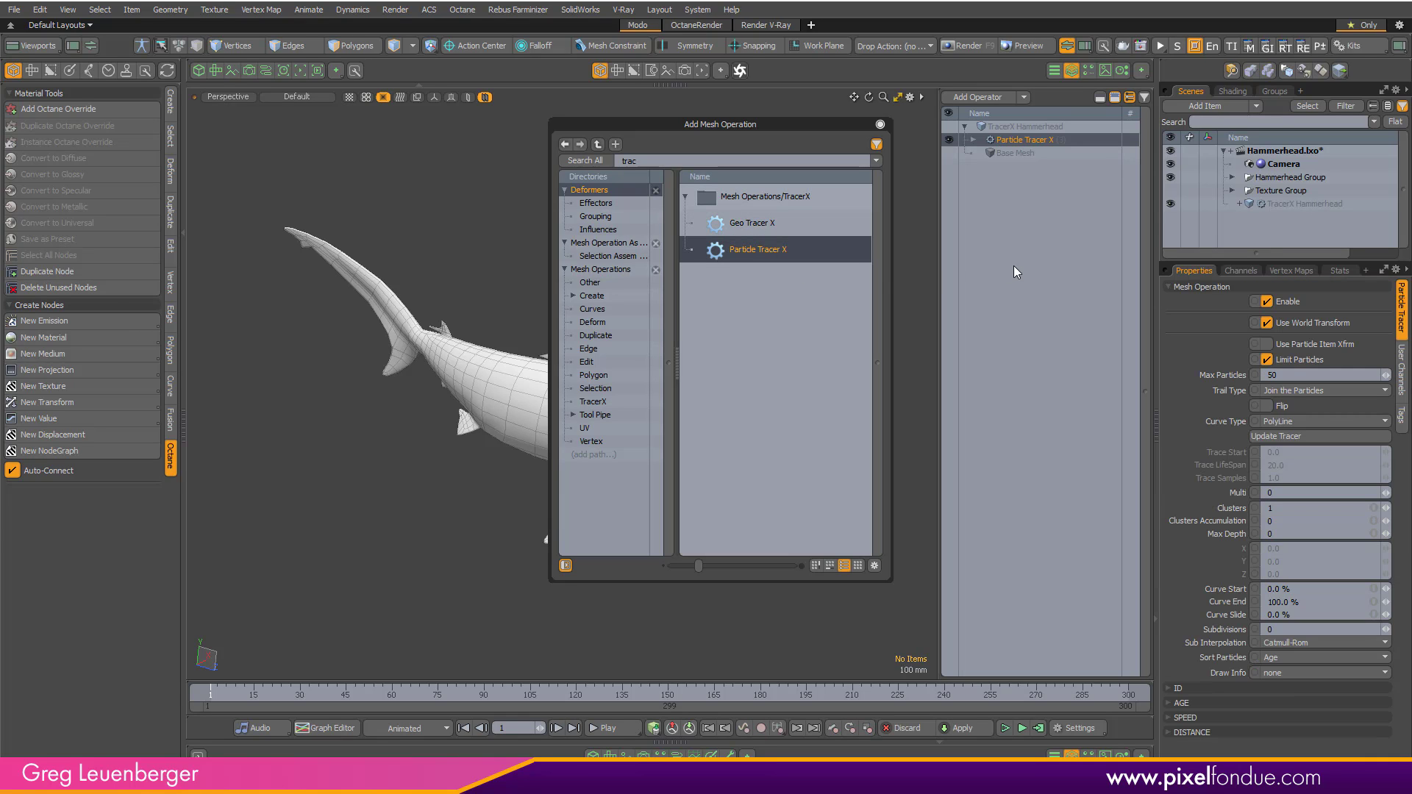
{"action": "left_click", "coordinate": [879, 124]}
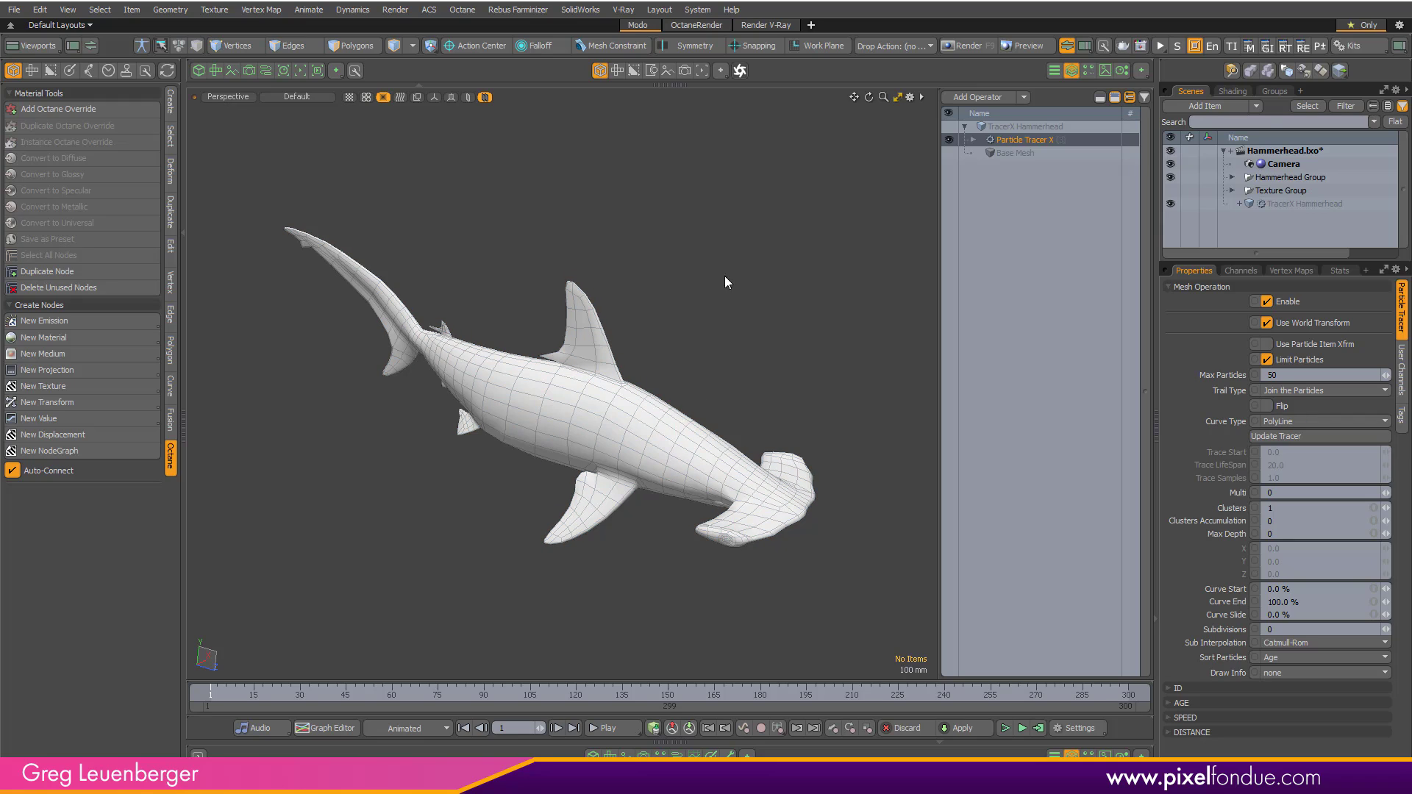
Assign the existing Hammerhead mesh as the particle source of the Particle Tracer X operation.
{"action": "left_click", "coordinate": [972, 140]}
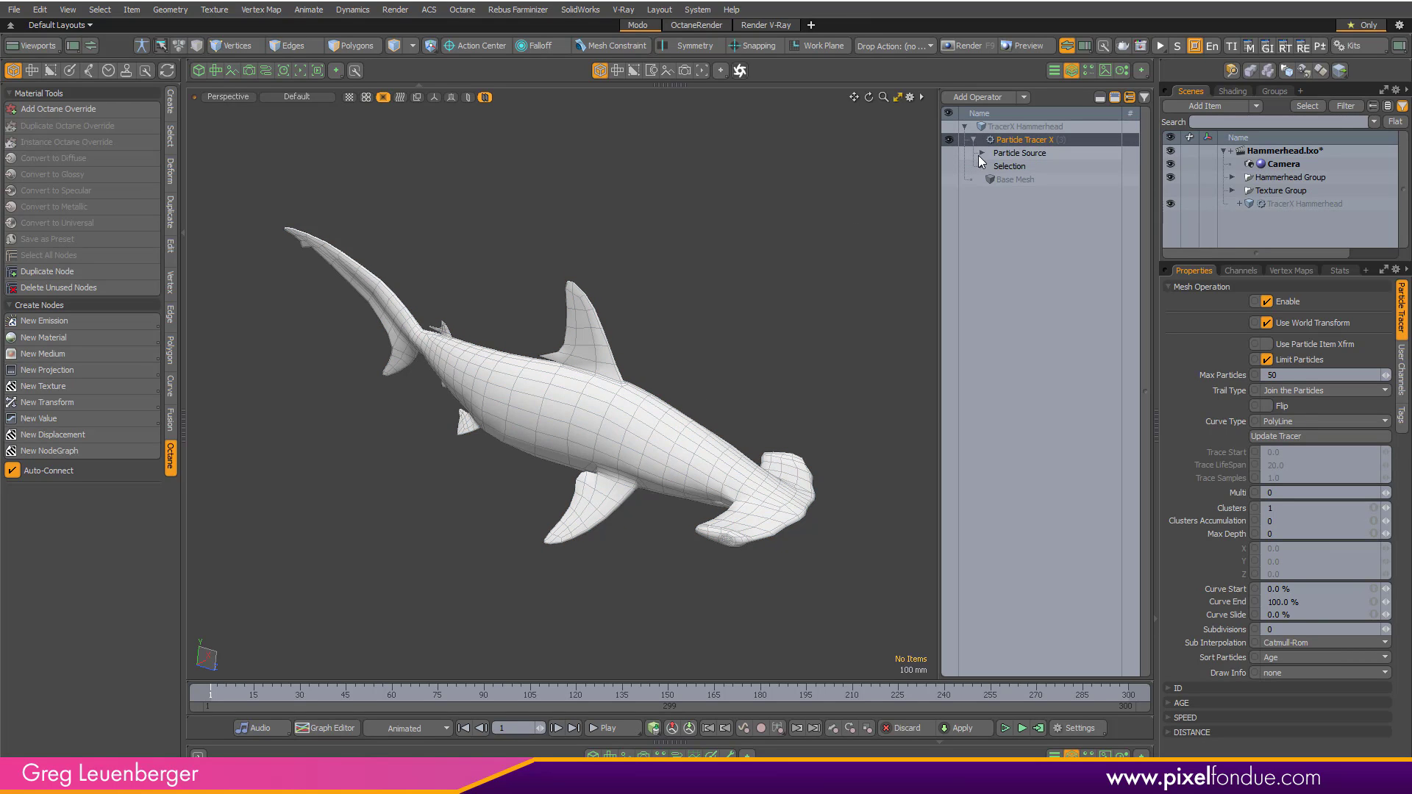
{"action": "left_click", "coordinate": [1018, 170]}
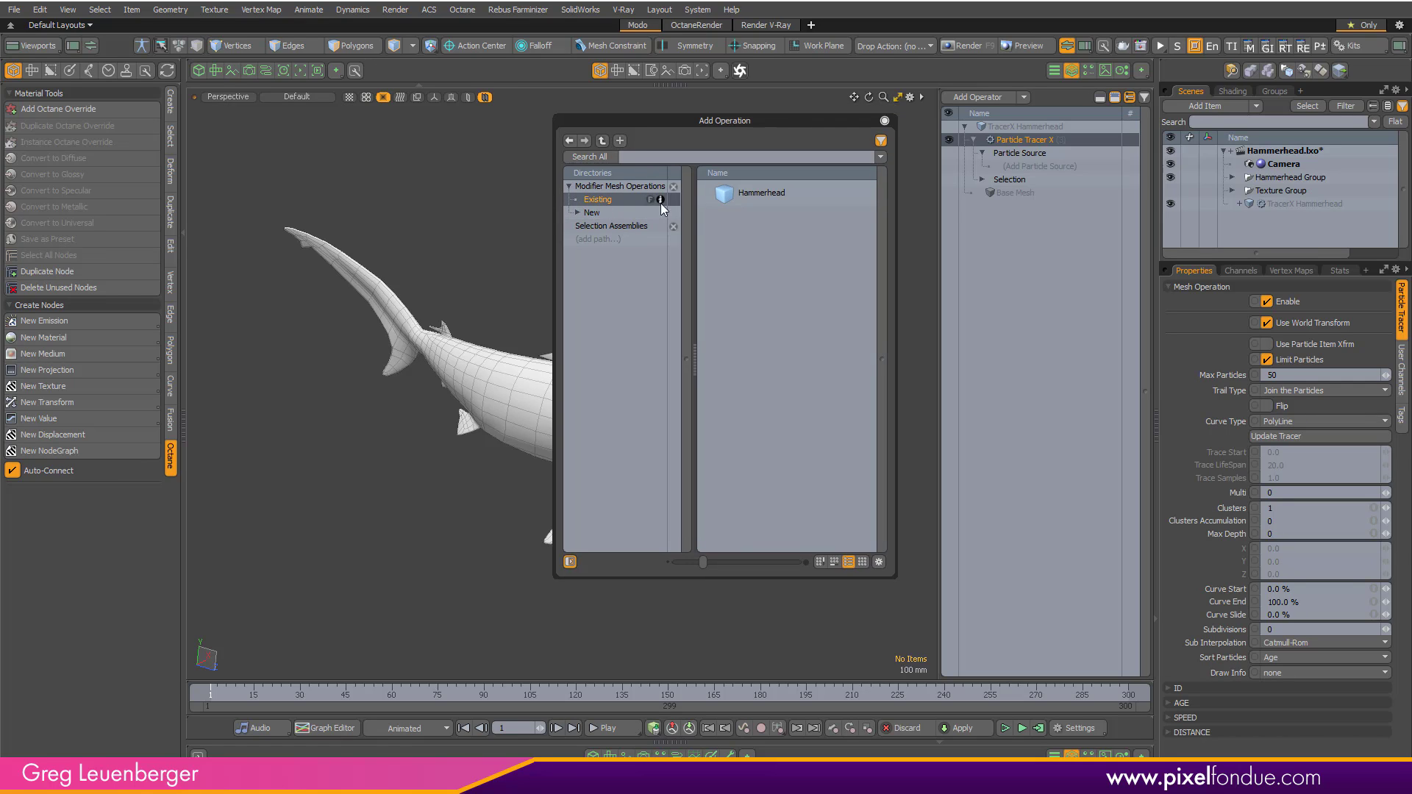
{"action": "double_click", "coordinate": [763, 194]}
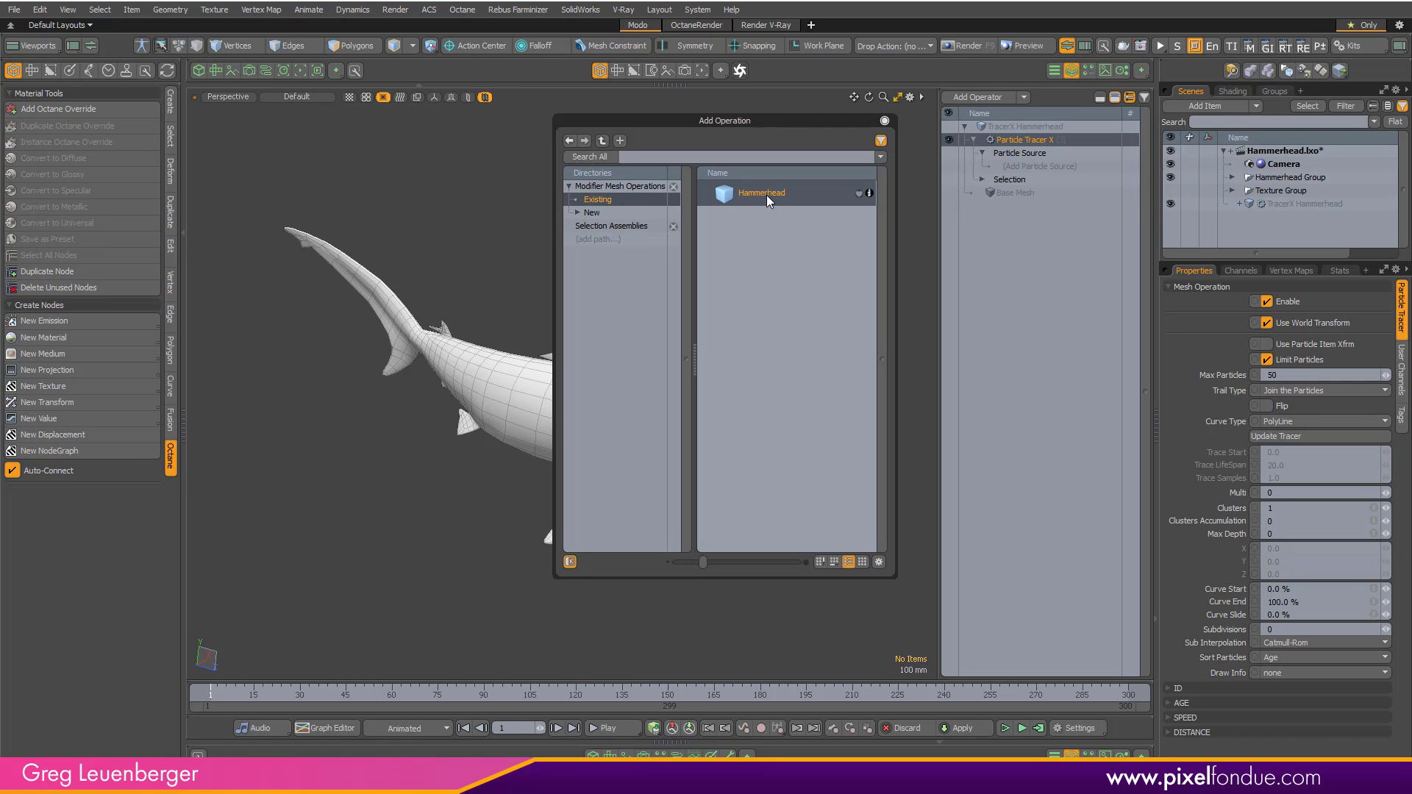
{"action": "left_click", "coordinate": [885, 120]}
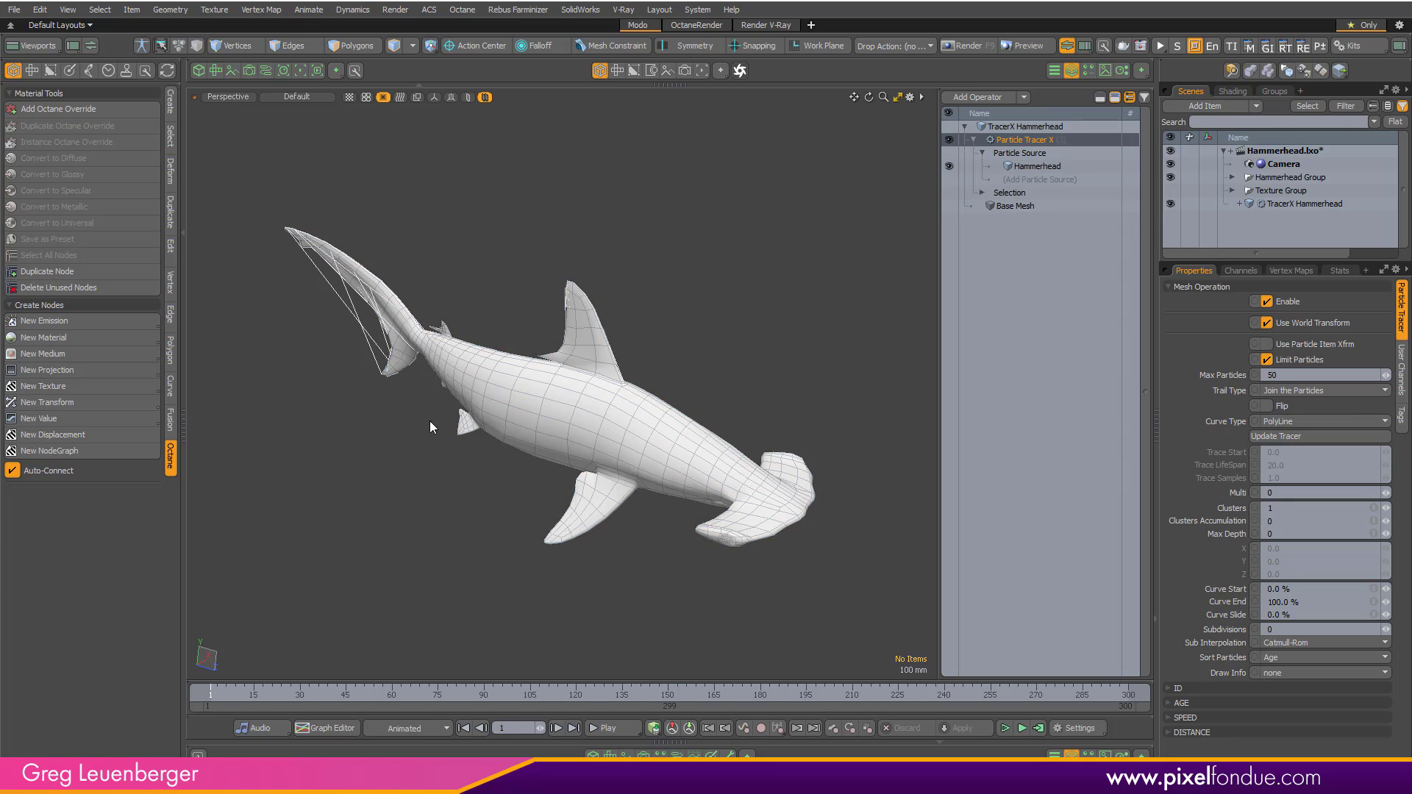
Set the particle tracer's trail type to Trace and scrub the animation to frame 110.
{"action": "left_click_drag", "start_coordinate": [429, 421], "coordinate": [744, 379], "text": "alt"}
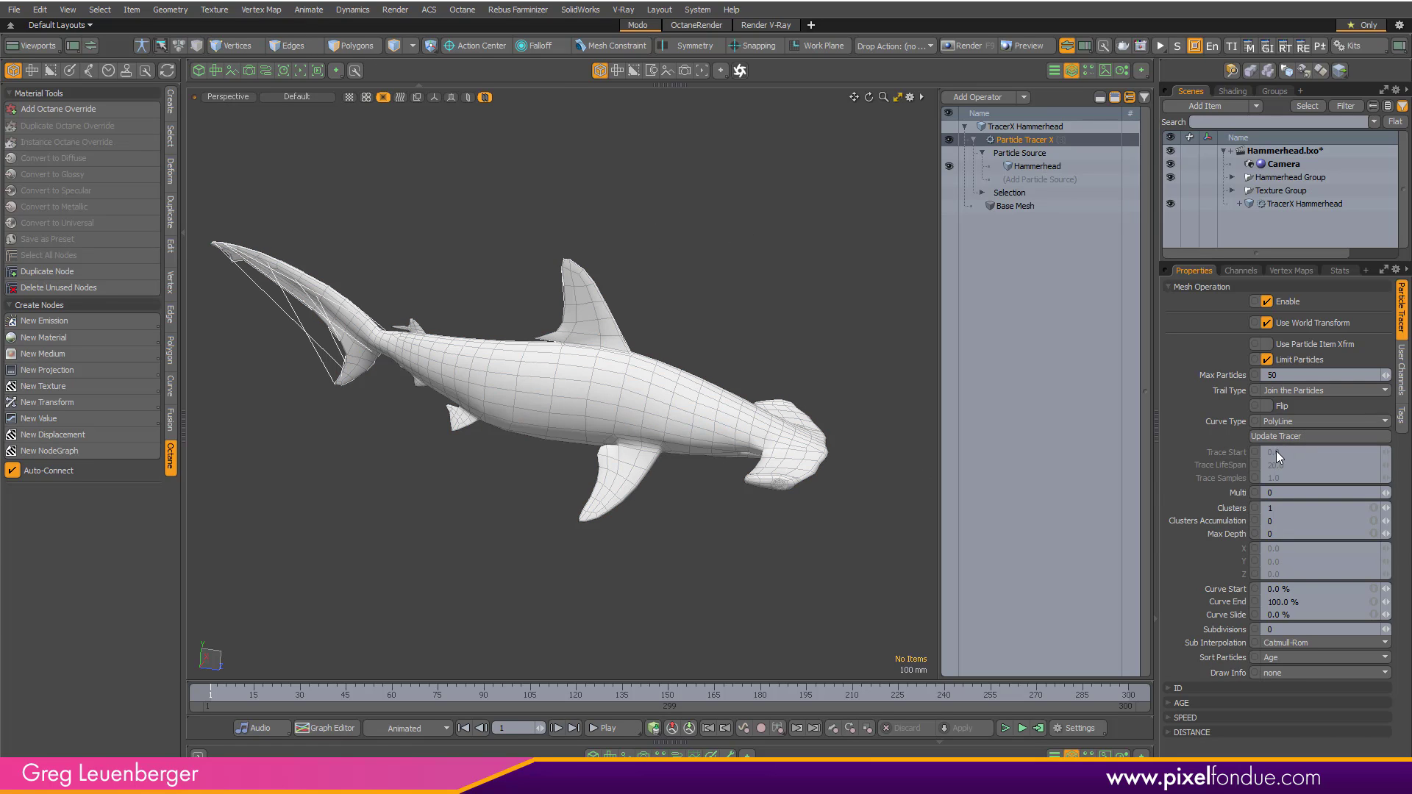
{"action": "left_click", "coordinate": [1287, 390]}
{"action": "left_click", "coordinate": [1290, 381]}
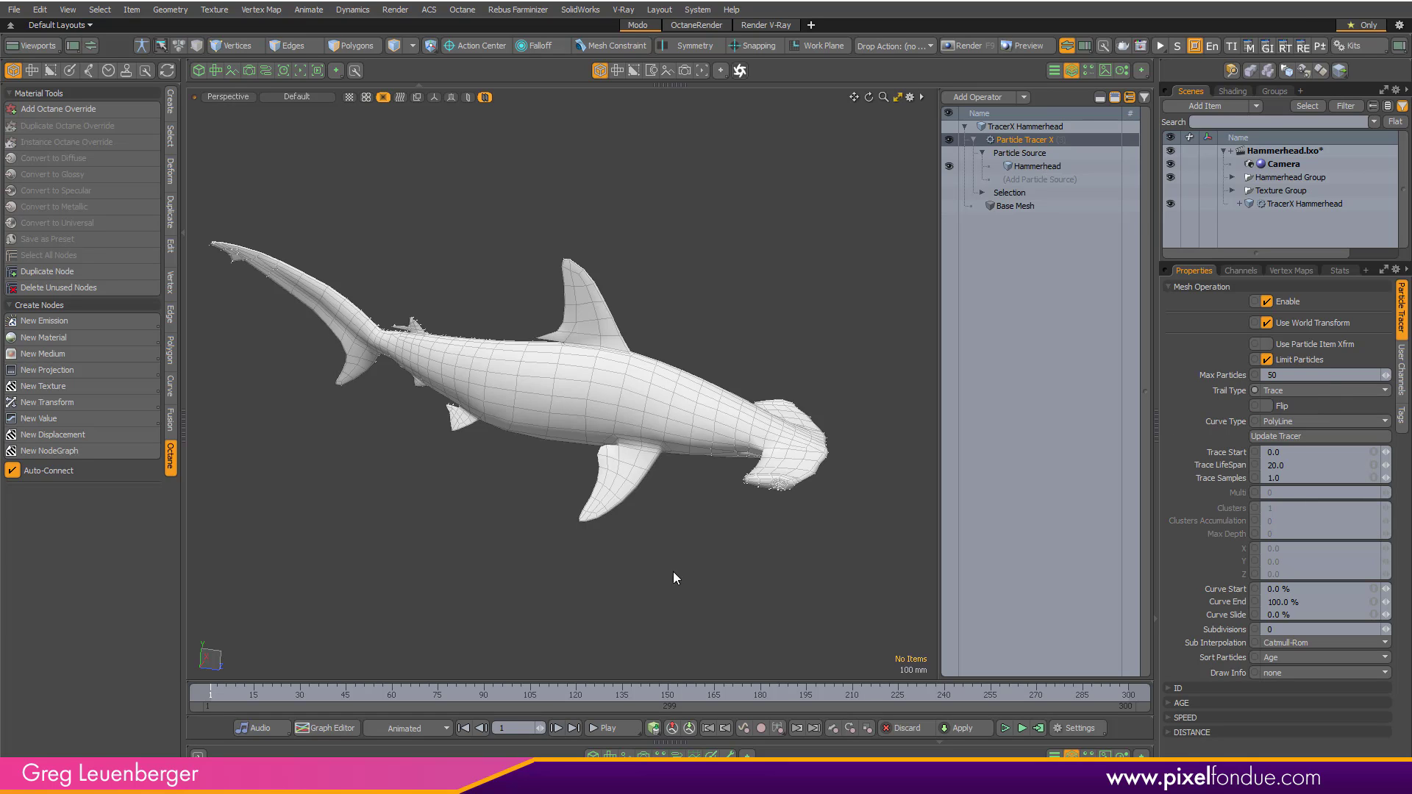
{"action": "mouse_move", "coordinate": [212, 693]}
{"action": "left_mouse_down"}
{"action": "mouse_move", "coordinate": [1037, 694]}
{"action": "mouse_move", "coordinate": [496, 693]}
{"action": "mouse_move", "coordinate": [544, 694]}
{"action": "left_mouse_up"}
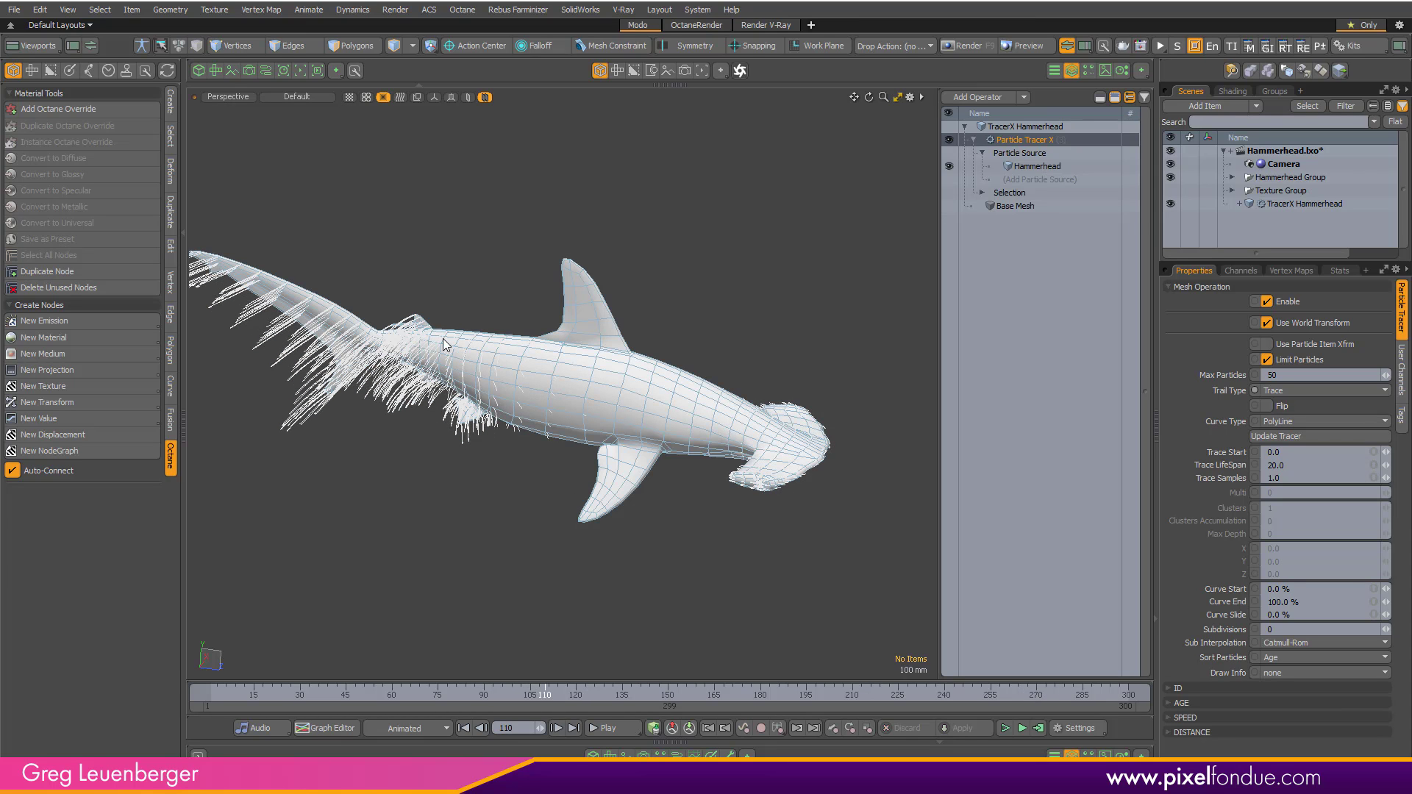
Set the tracer's Trace LifeSpan to 60 and scrub the animation to frame 137.
{"action": "left_click", "coordinate": [1298, 464]}
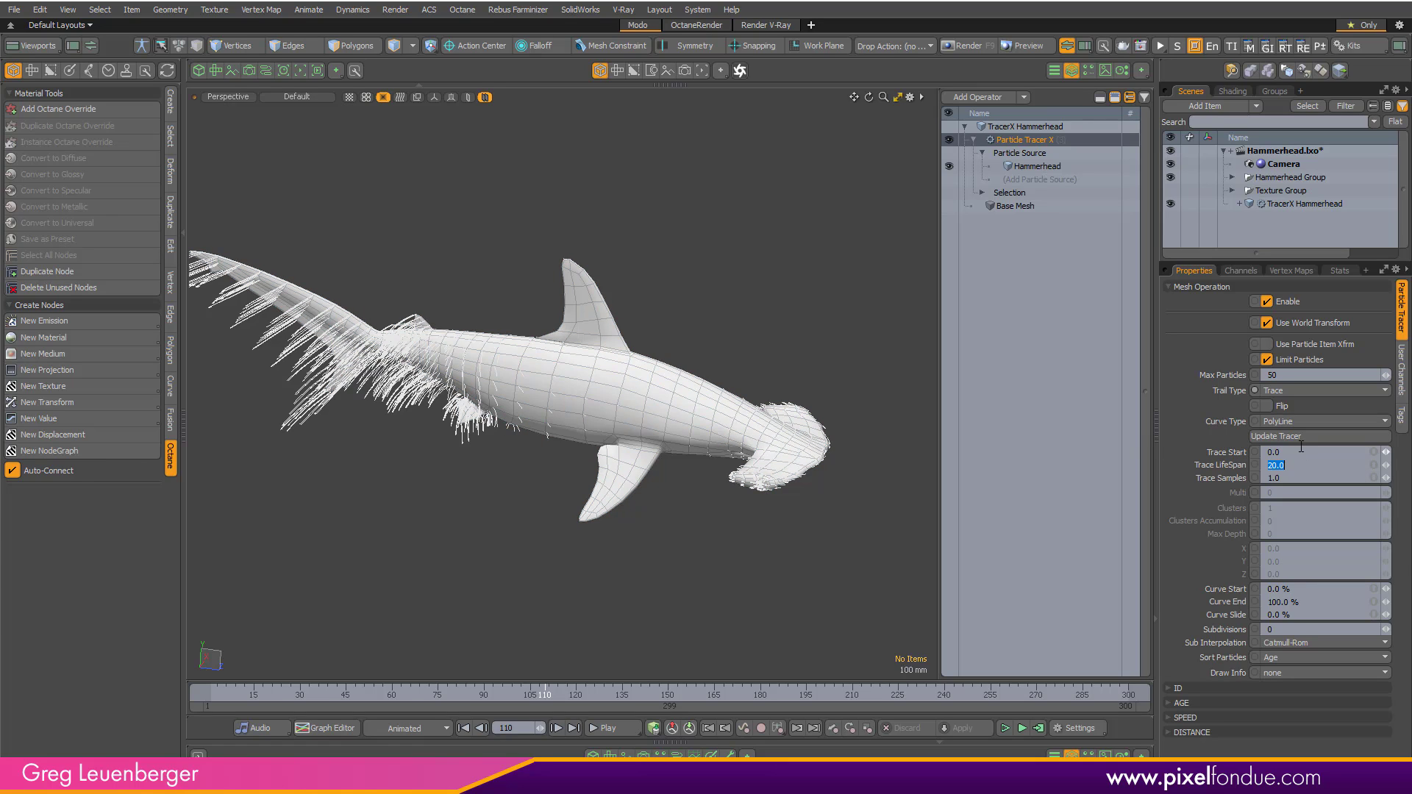
{"action": "type", "text": "60"}
{"action": "key", "text": "Return"}
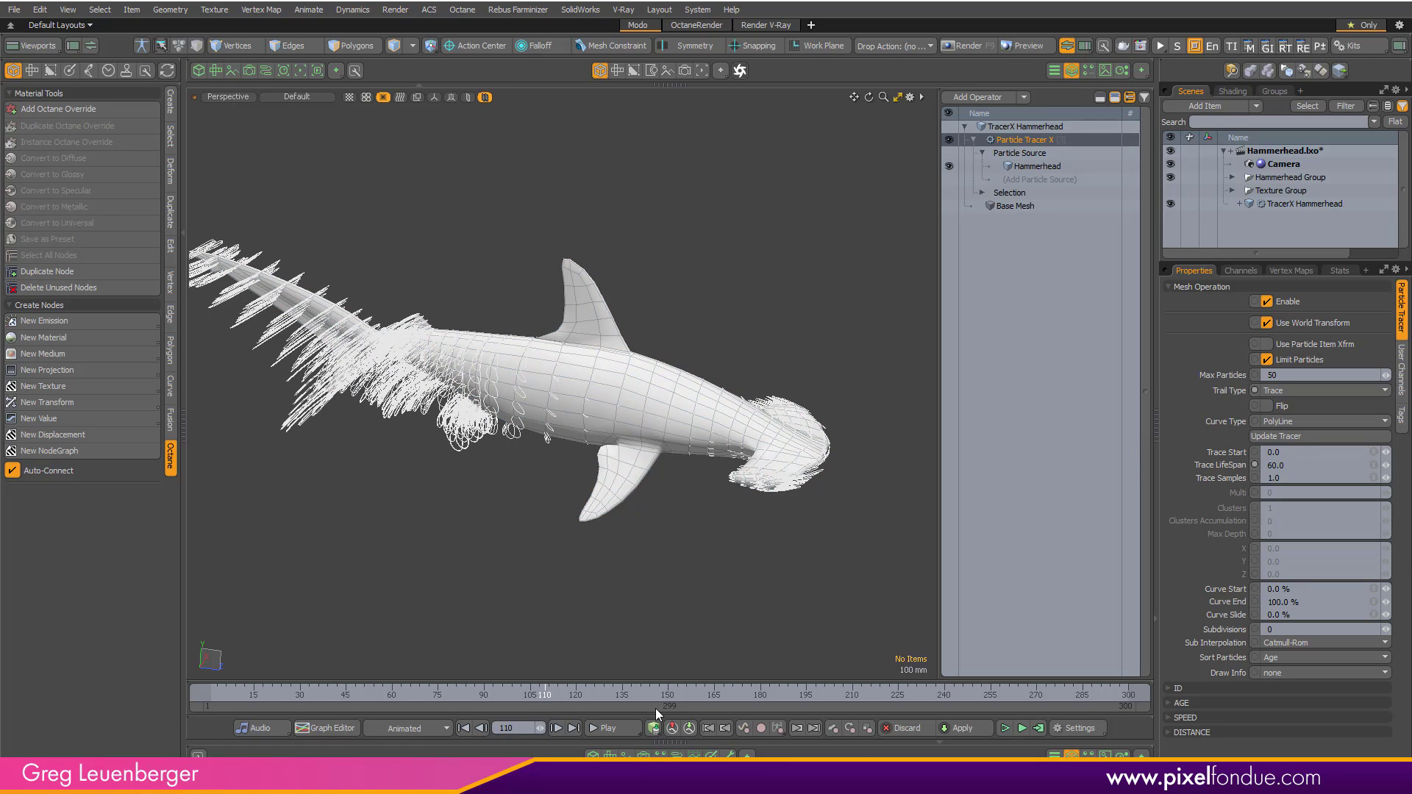
{"action": "left_click_drag", "start_coordinate": [544, 694], "coordinate": [628, 693]}
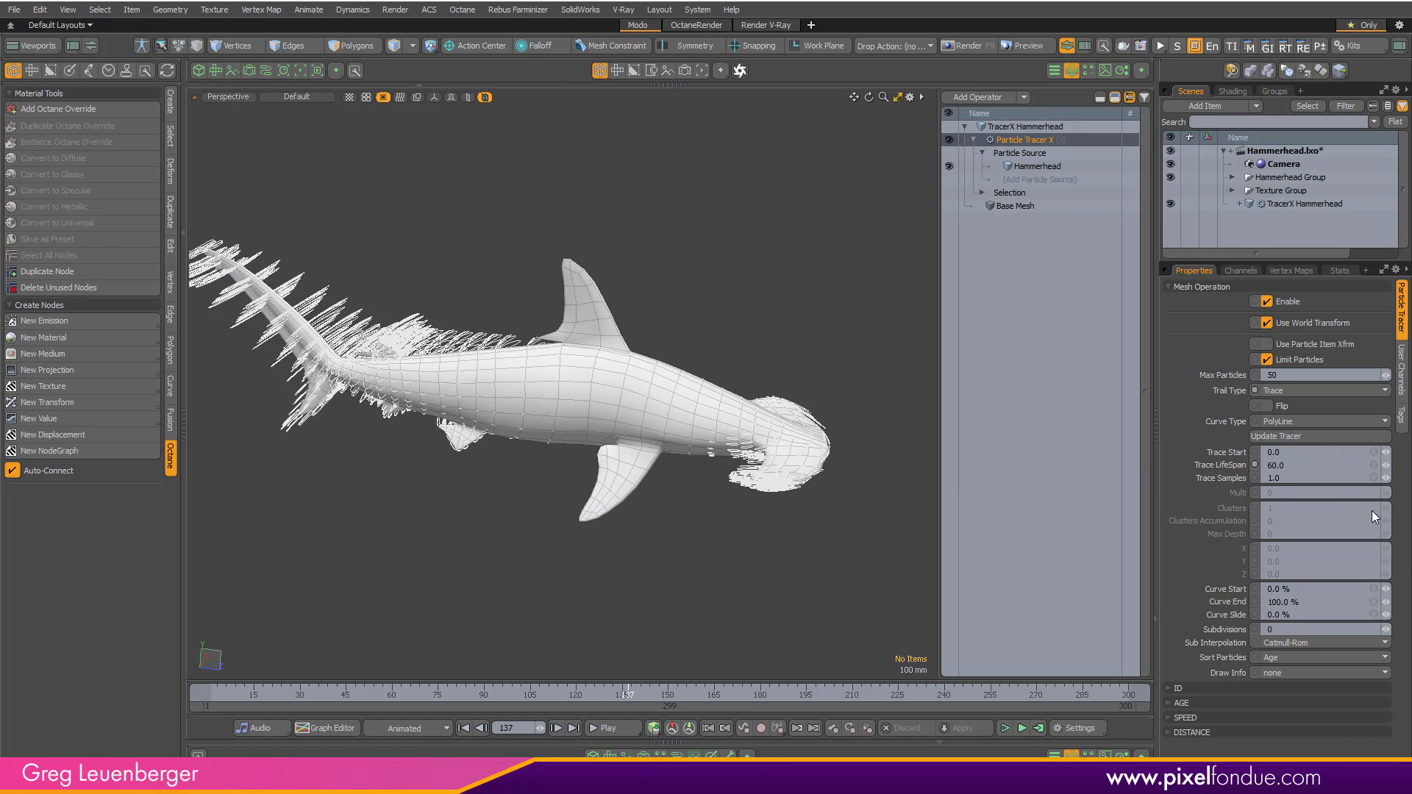
{"action": "left_click", "coordinate": [1303, 468]}
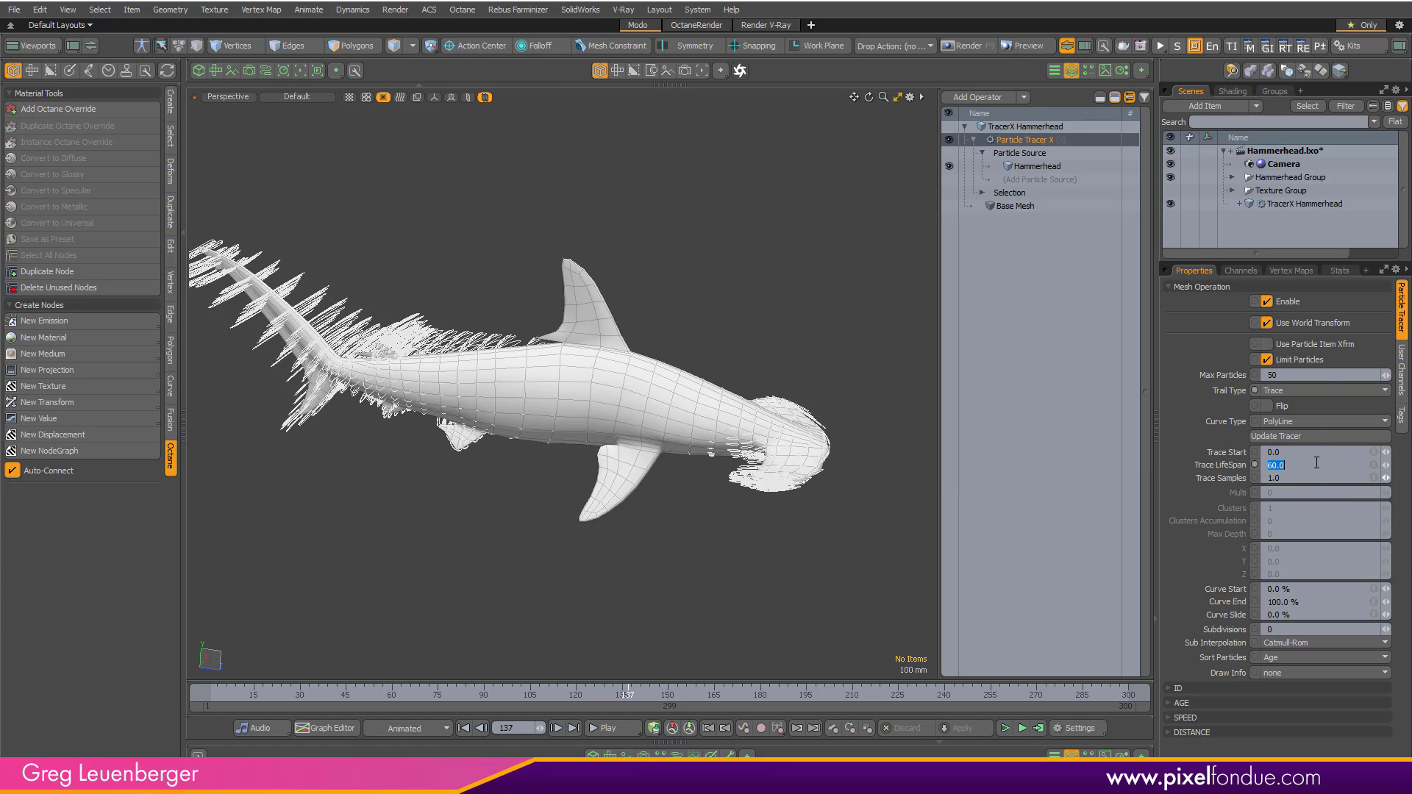
Set the tracer's trail type to Connect to Point and switch the viewport shading to Wireframe.
{"action": "left_click", "coordinate": [1282, 390]}
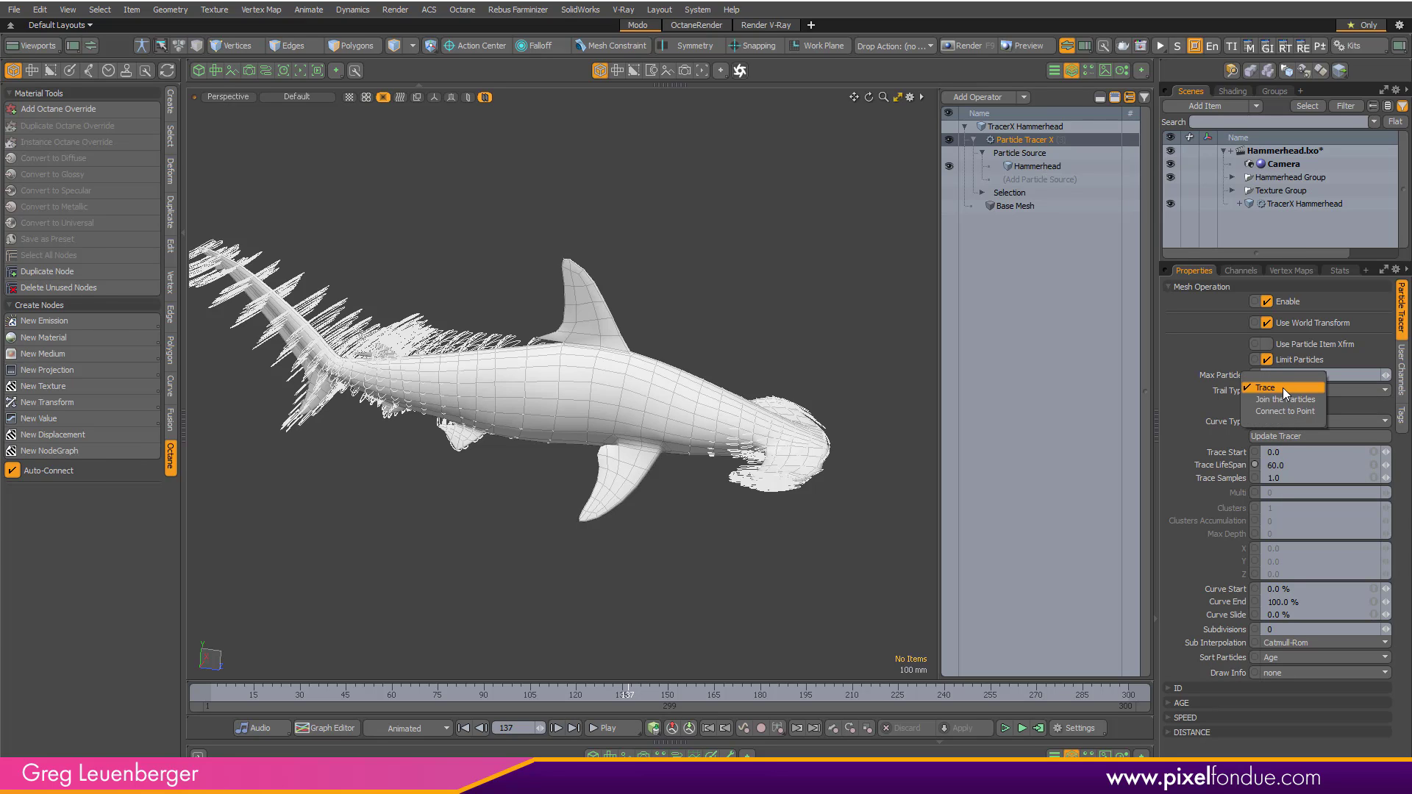
{"action": "left_click", "coordinate": [1295, 411]}
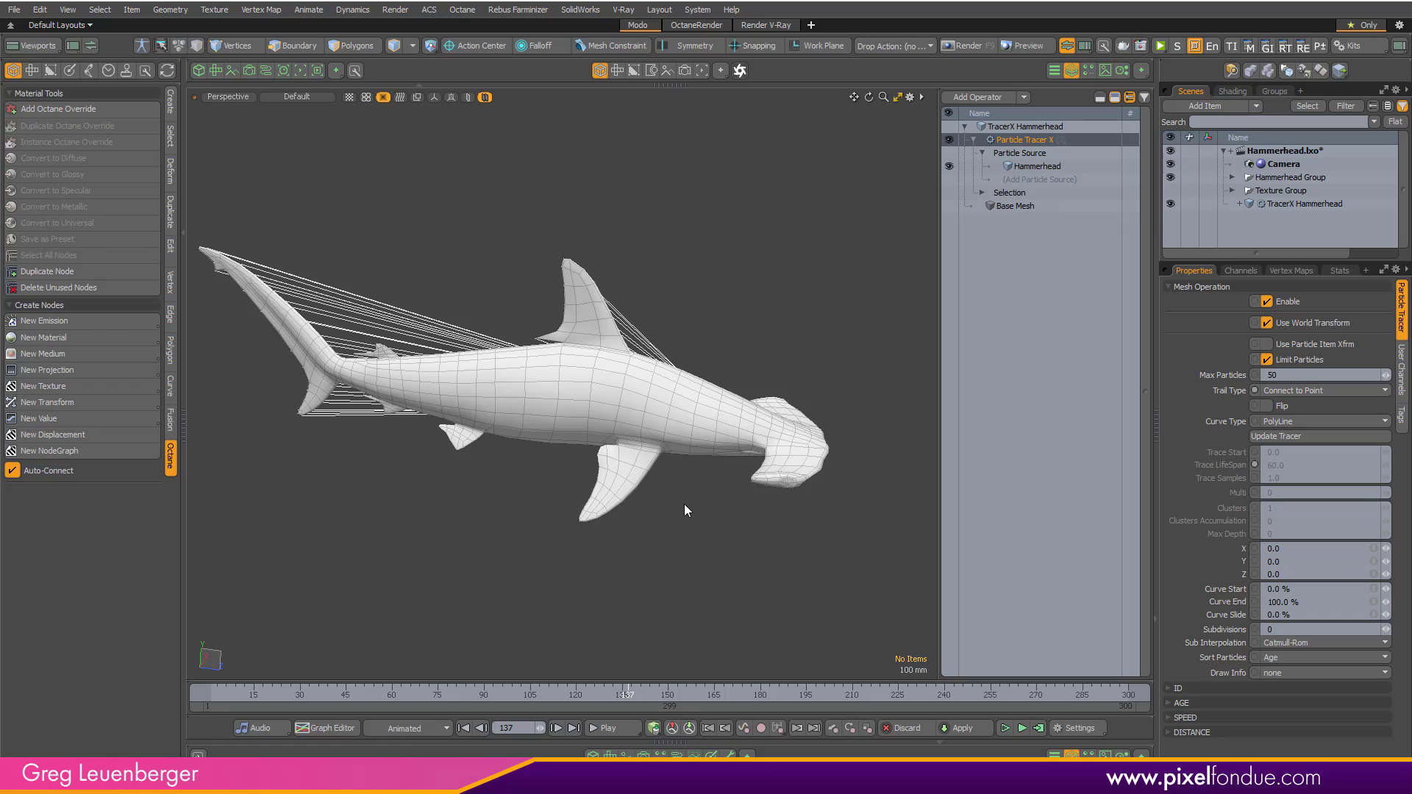
{"action": "key", "text": "KP_5"}
{"action": "mouse_move", "coordinate": [717, 404]}
{"action": "left_mouse_down", "text": "alt"}
{"action": "mouse_move", "coordinate": [625, 412]}
{"action": "mouse_move", "coordinate": [779, 428]}
{"action": "left_mouse_up", "text": "alt"}
{"action": "left_click", "coordinate": [1320, 422]}
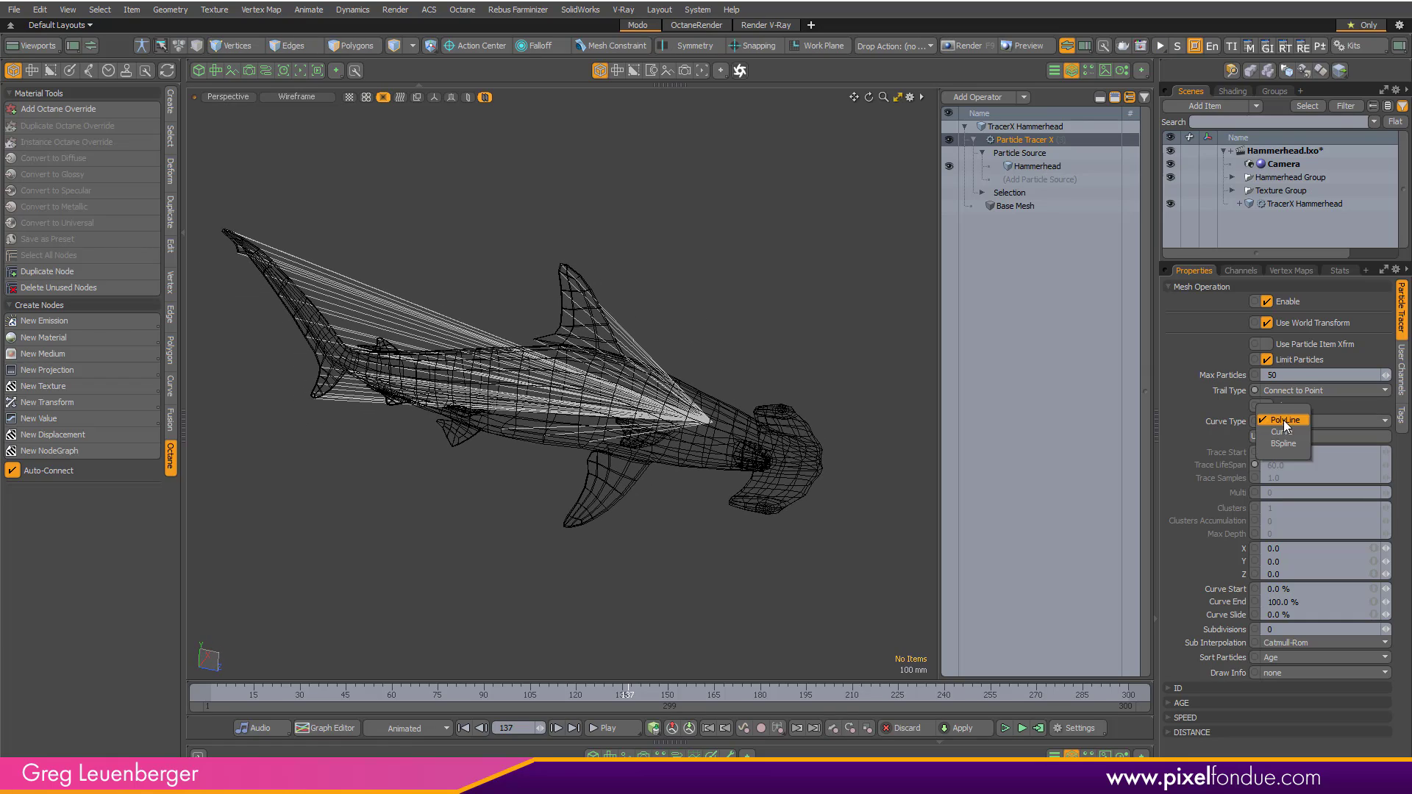
Set the tracer's trail type to Join the Particles and inspect the joined line on the shark.
{"action": "left_click", "coordinate": [1317, 387]}
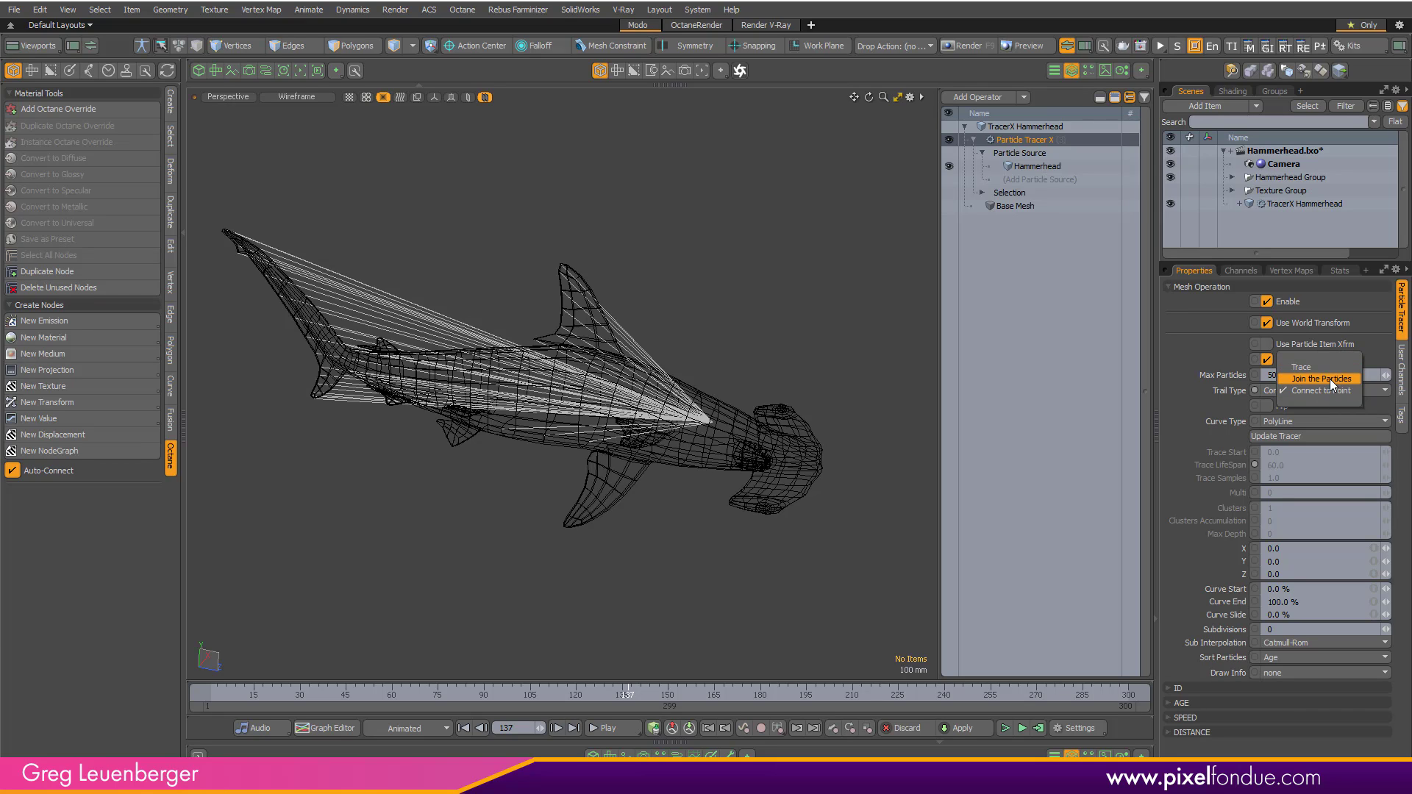
{"action": "left_click", "coordinate": [1321, 379]}
{"action": "left_click_drag", "start_coordinate": [735, 361], "coordinate": [658, 395], "text": "alt"}
{"action": "left_click", "coordinate": [658, 395]}
{"action": "left_click_drag", "start_coordinate": [530, 496], "coordinate": [490, 485], "text": "alt"}
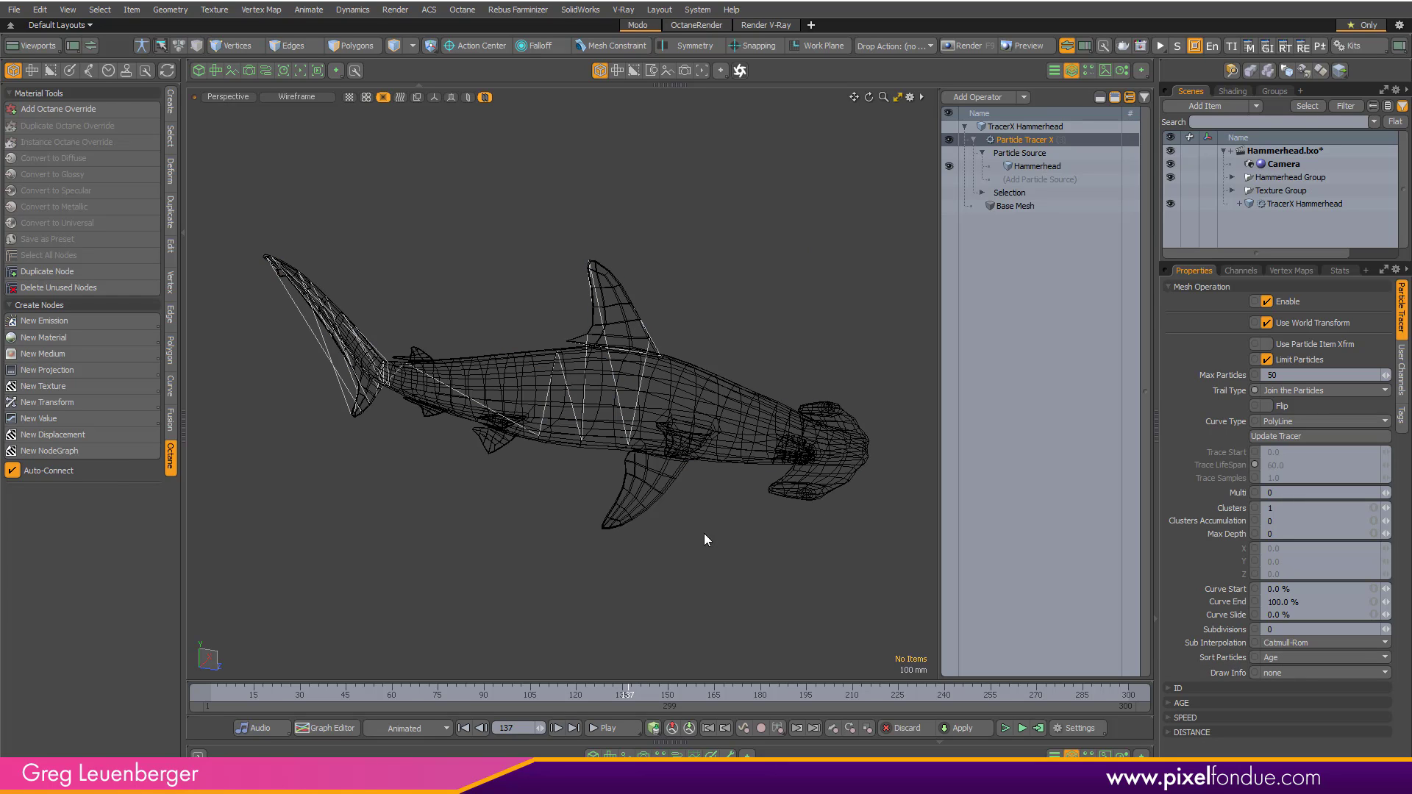
Sort the tracer's particles by Nearest Neighbour and raise the maximum particles to 4000.
{"action": "left_click", "coordinate": [1319, 660]}
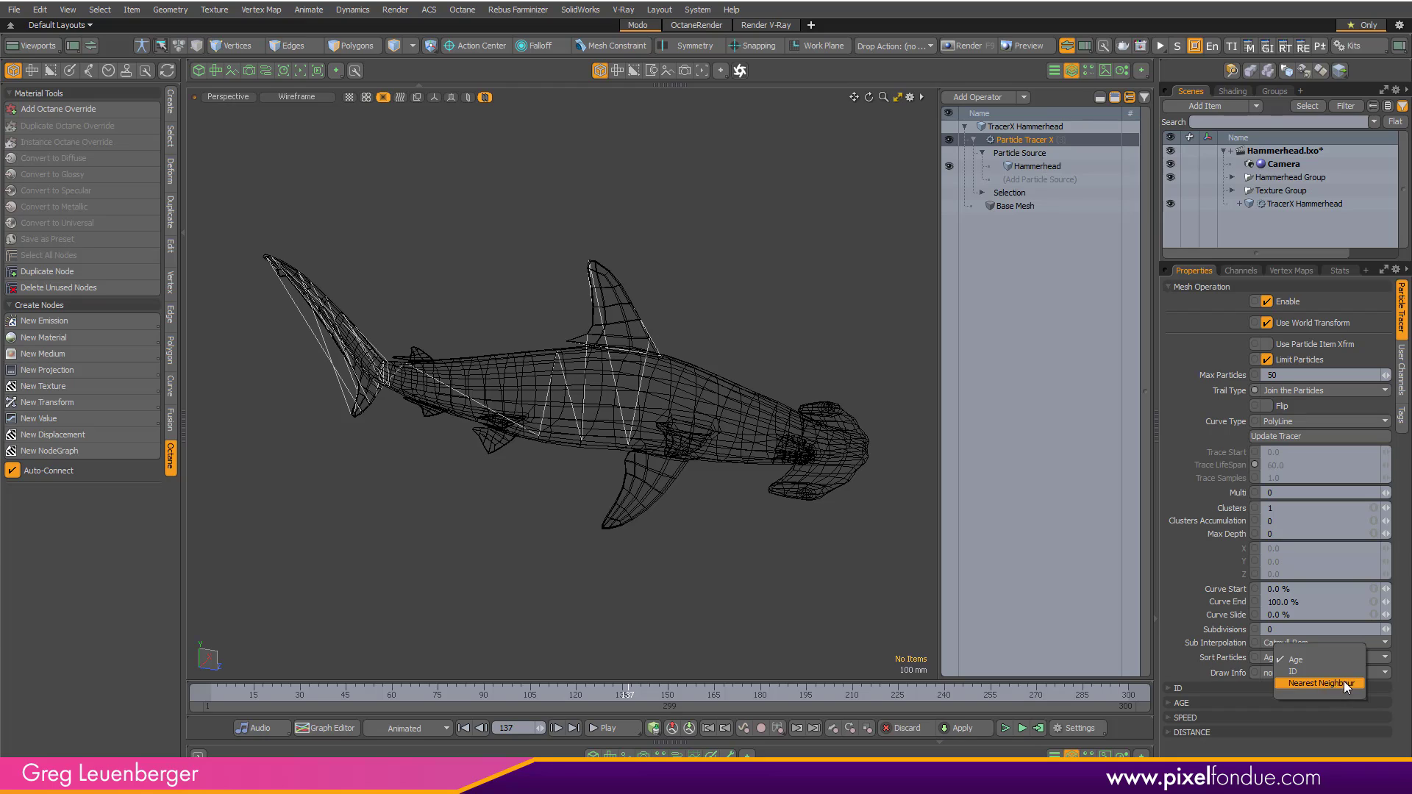
{"action": "left_click", "coordinate": [1344, 683]}
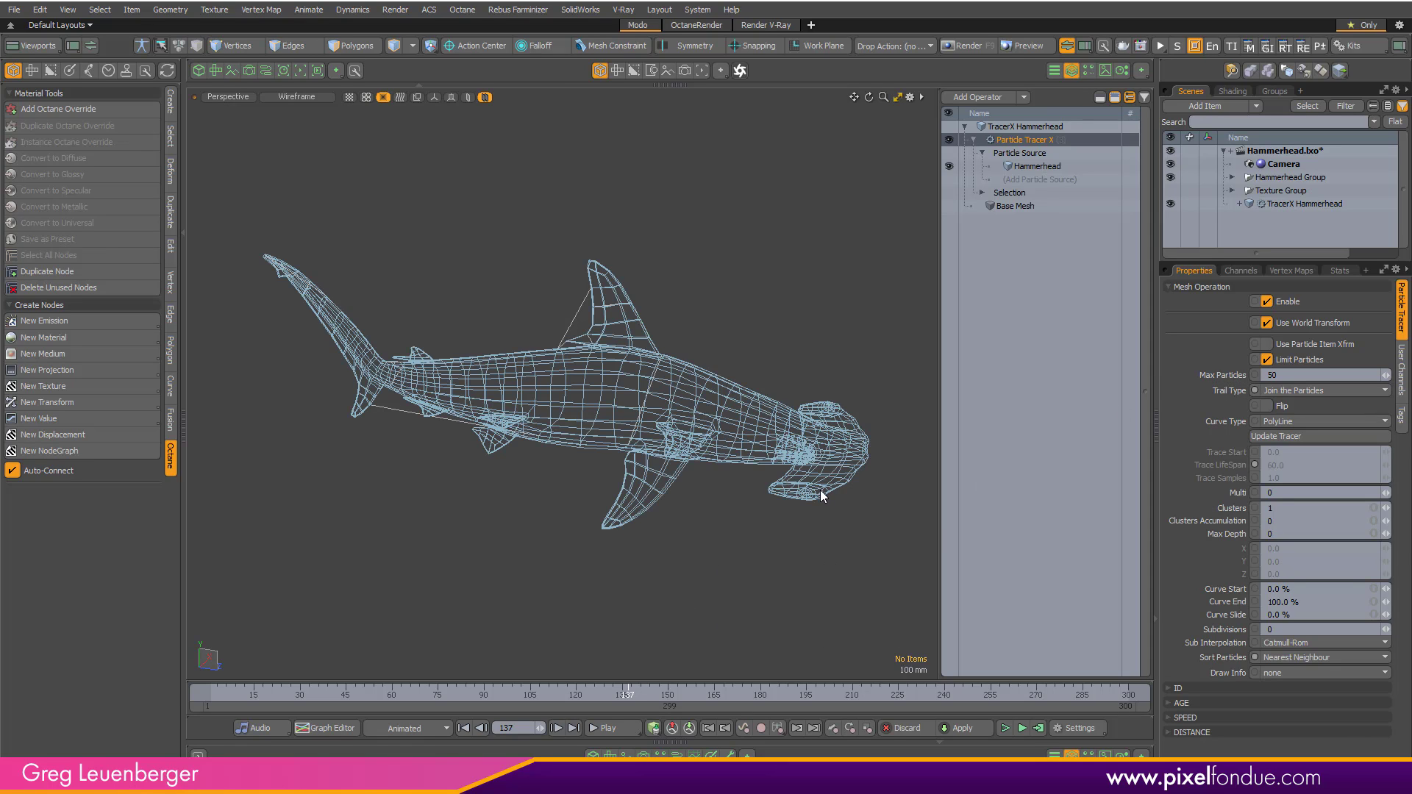
{"action": "left_click", "coordinate": [1295, 375]}
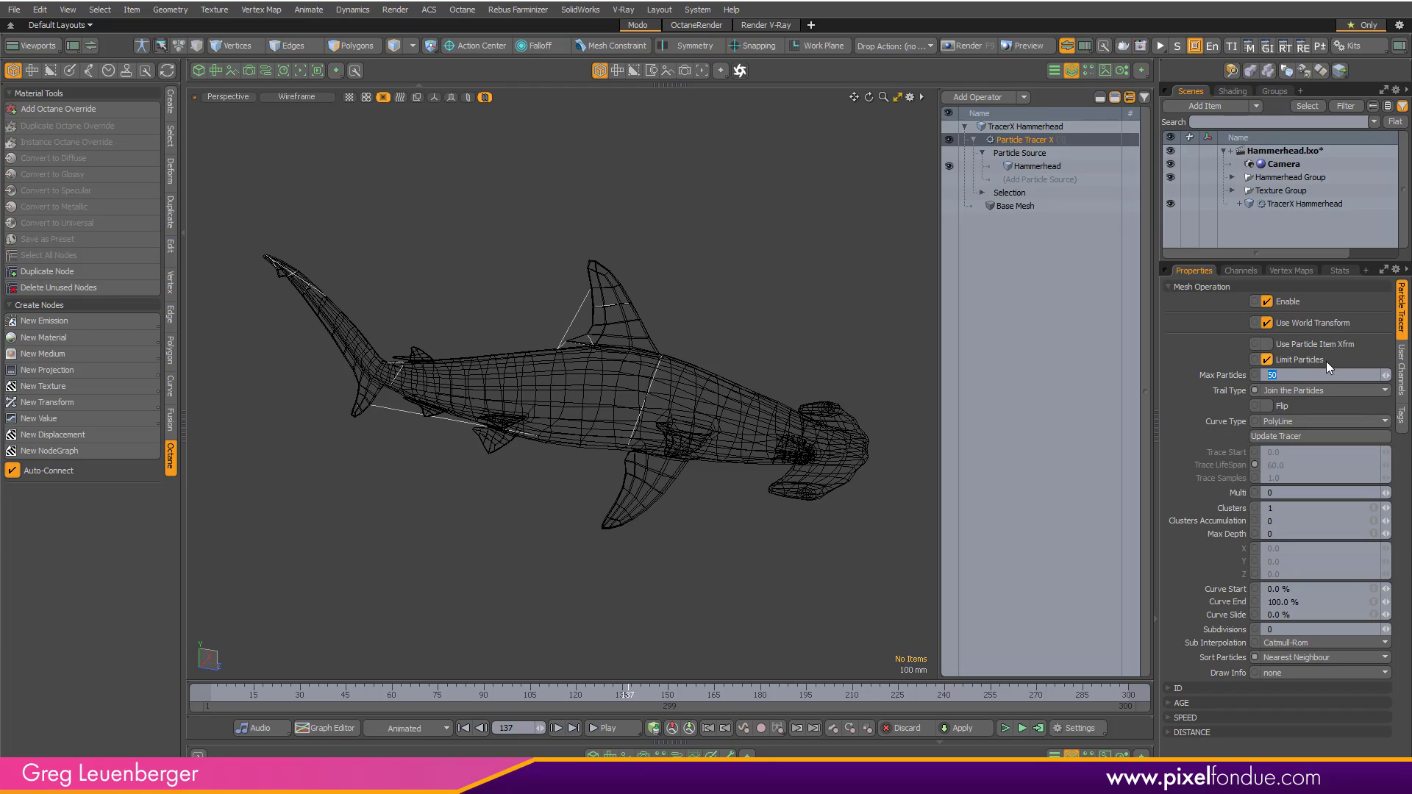
{"action": "type", "text": "4000"}
{"action": "key", "text": "Return"}
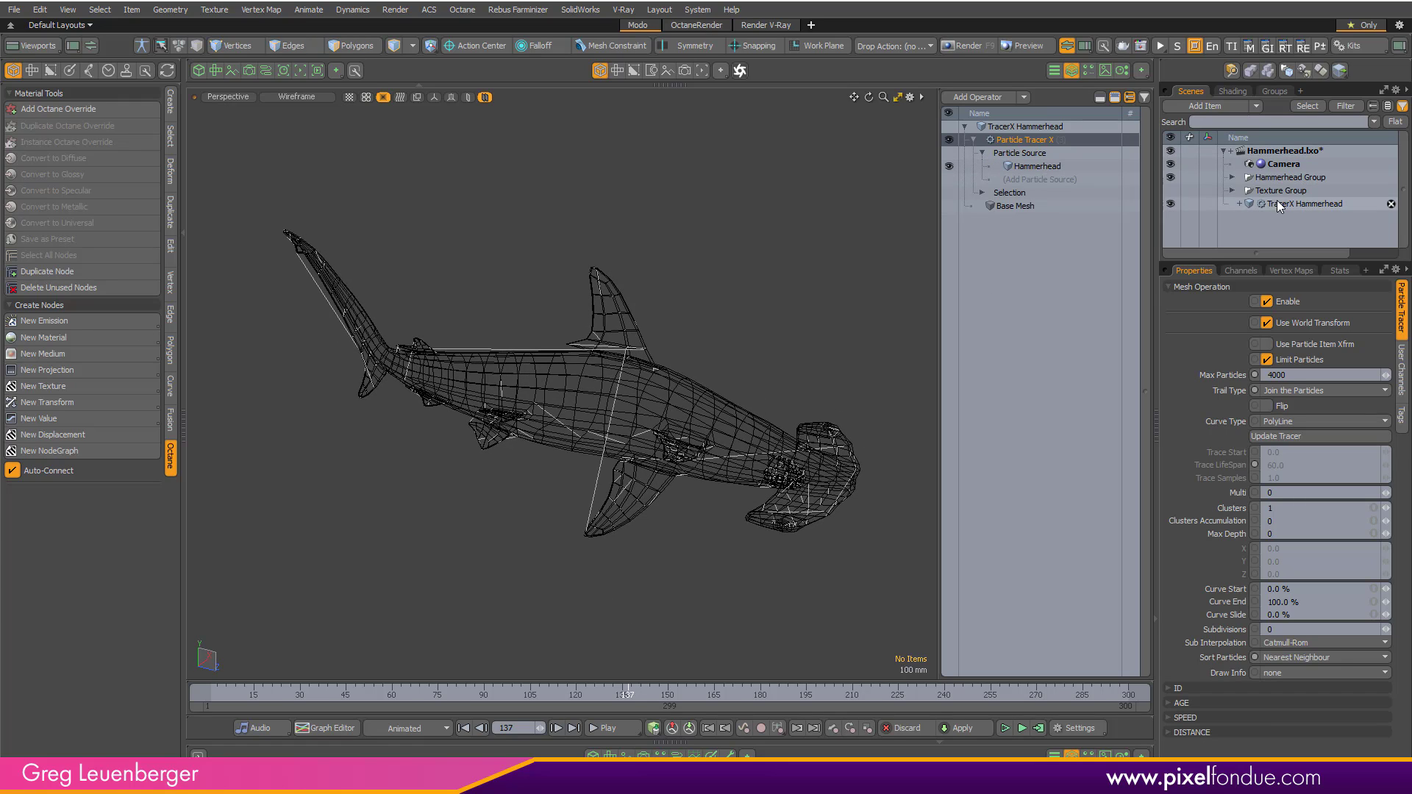
Hide the Hammerhead Group and turn on vertex display in the viewport to show the traced line's points.
{"action": "left_click", "coordinate": [1170, 177]}
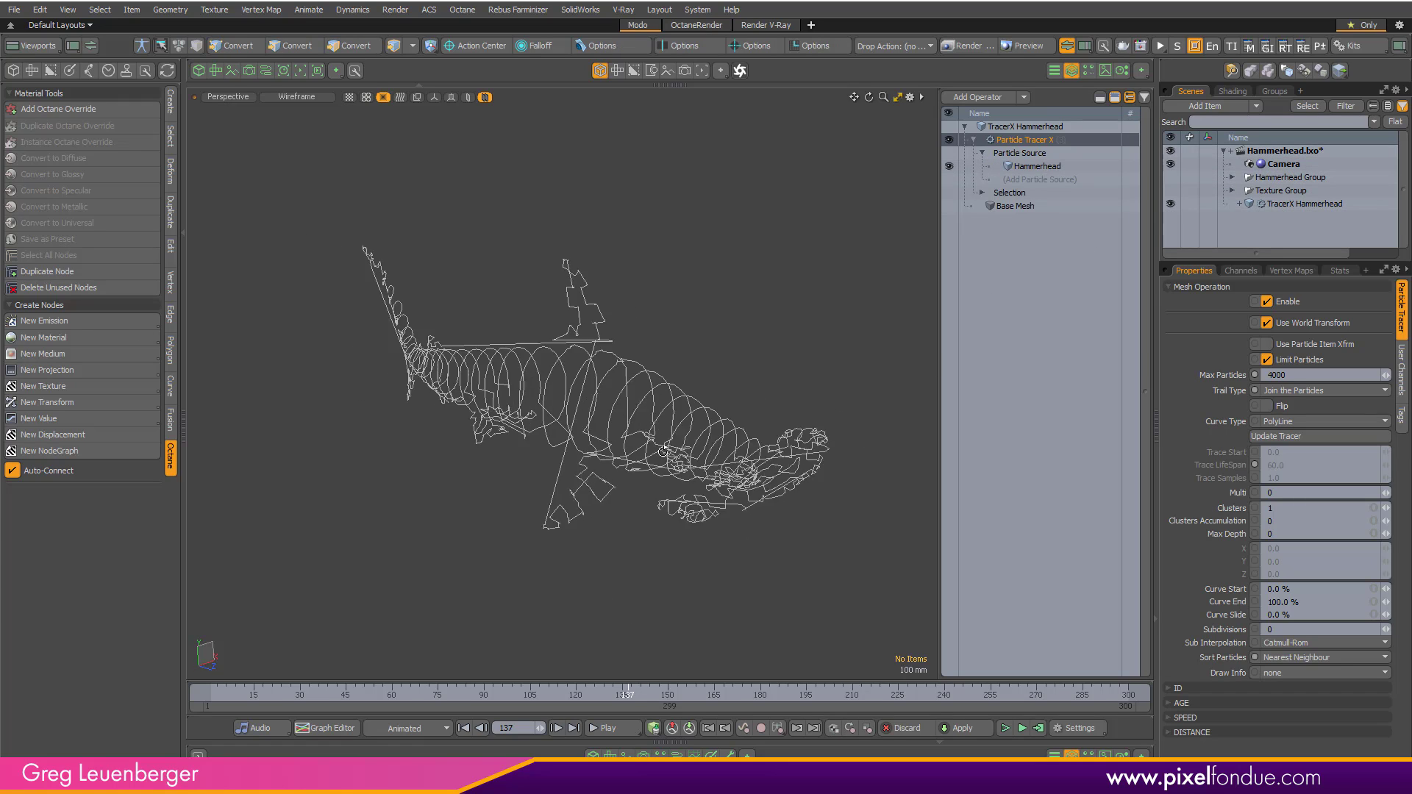
{"action": "left_click_drag", "start_coordinate": [664, 450], "coordinate": [575, 418], "text": "alt"}
{"action": "key", "text": "ctrl+3"}
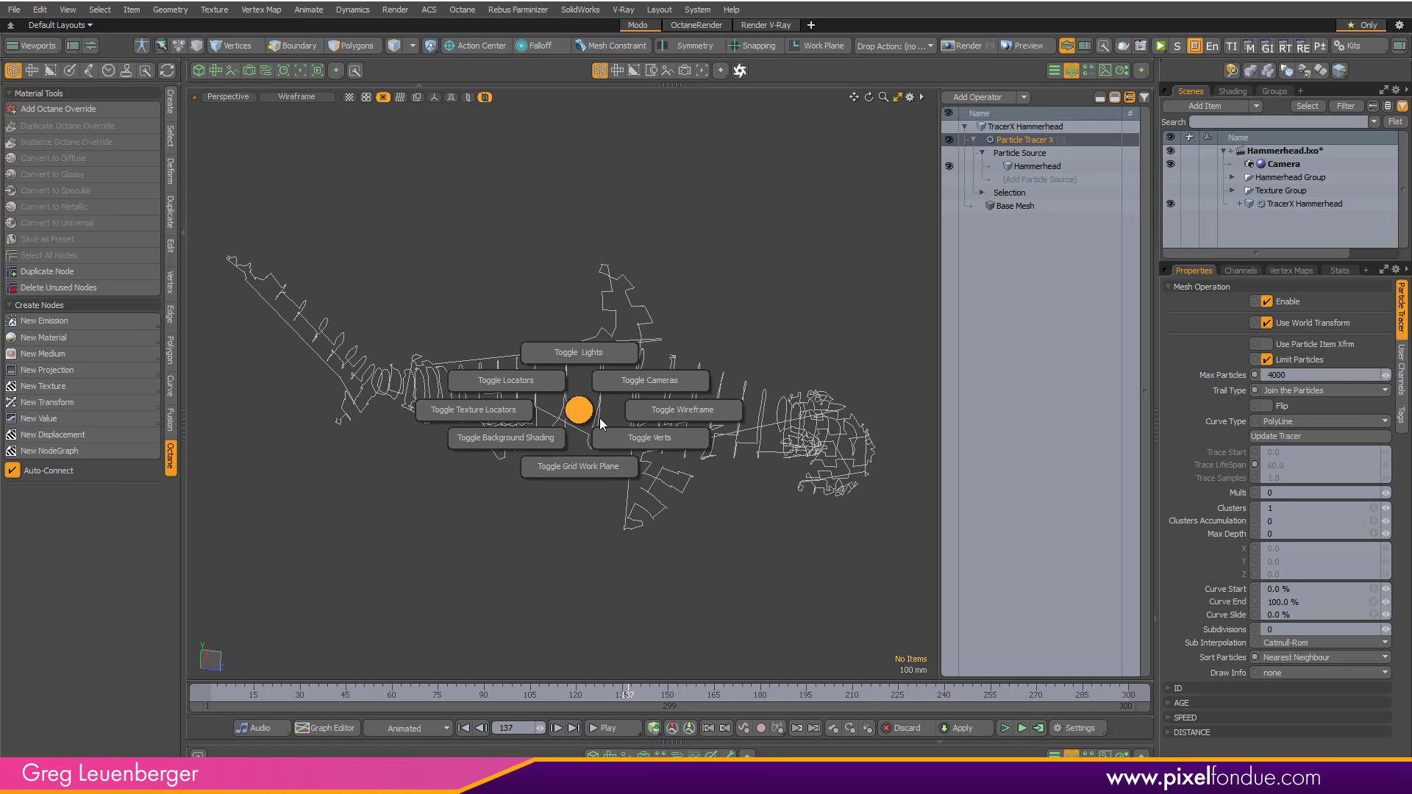
{"action": "left_click", "coordinate": [619, 439]}
{"action": "left_click_drag", "start_coordinate": [681, 489], "coordinate": [525, 545], "text": "alt"}
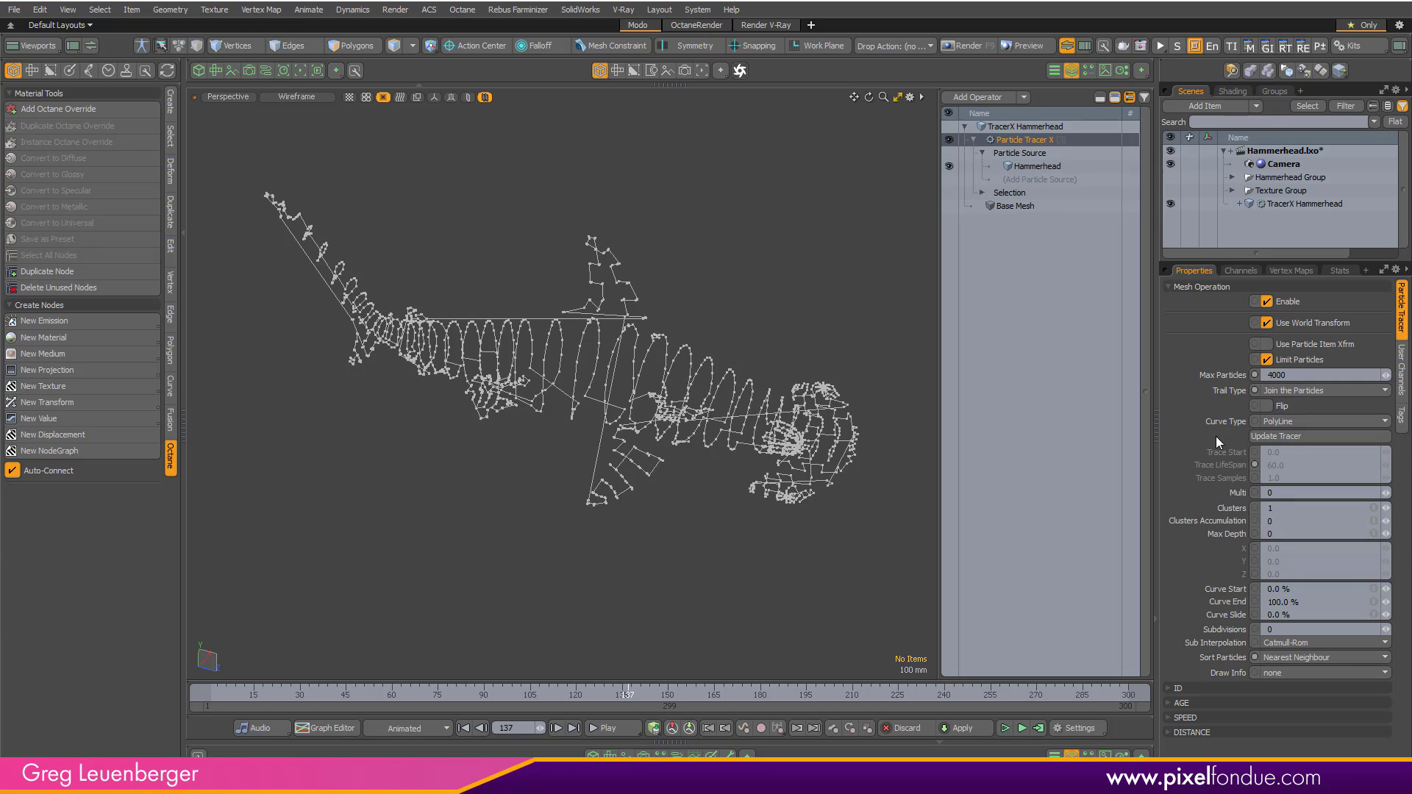
Change the particle tracer's curve type to Curve.
{"action": "left_click", "coordinate": [1298, 422]}
{"action": "left_click", "coordinate": [1303, 435]}
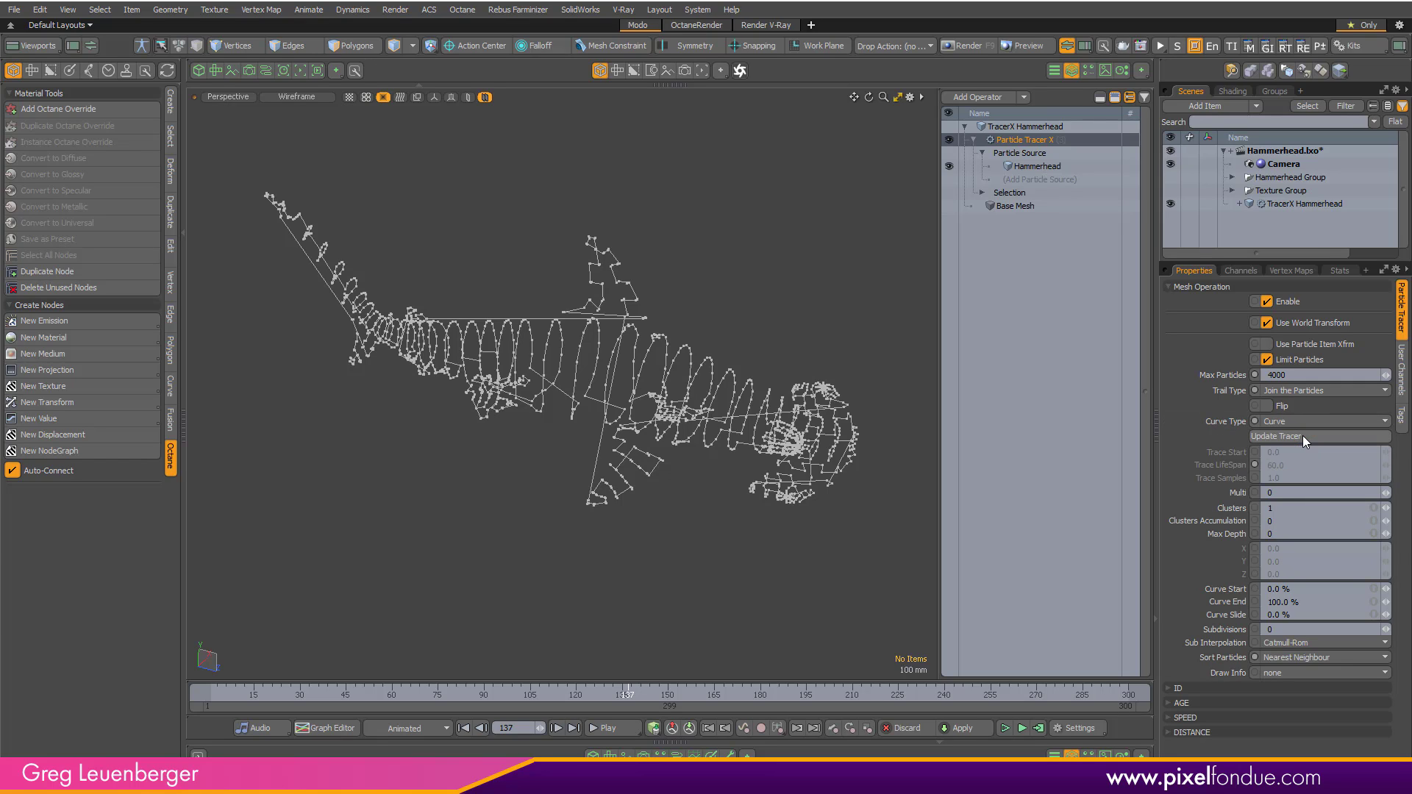
Try the BSpline curve type on the particle tracer, switch it to PolyLine instead and inspect the resulting line.
{"action": "left_click", "coordinate": [1294, 420]}
{"action": "left_click", "coordinate": [1304, 444]}
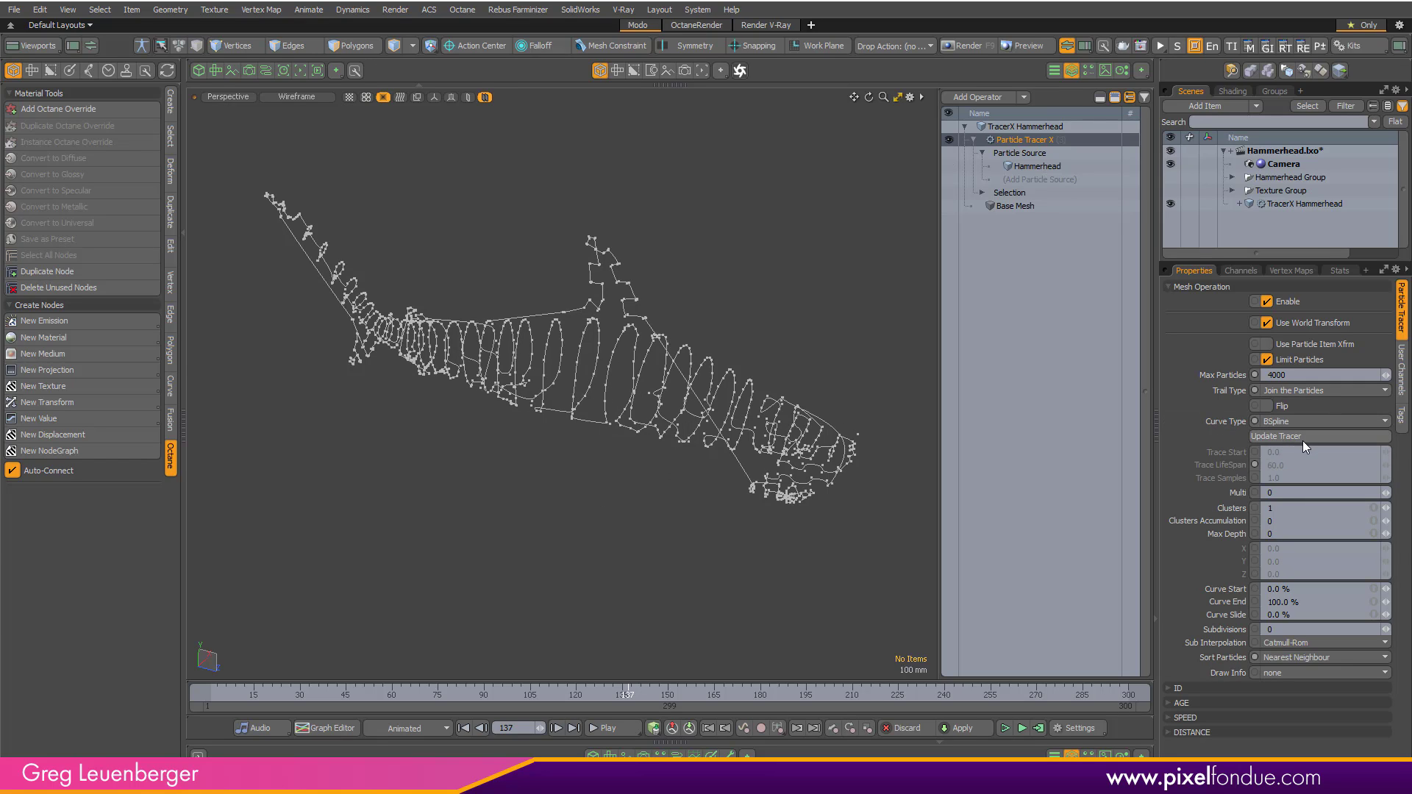
{"action": "left_click", "coordinate": [1291, 421]}
{"action": "left_click", "coordinate": [1297, 402]}
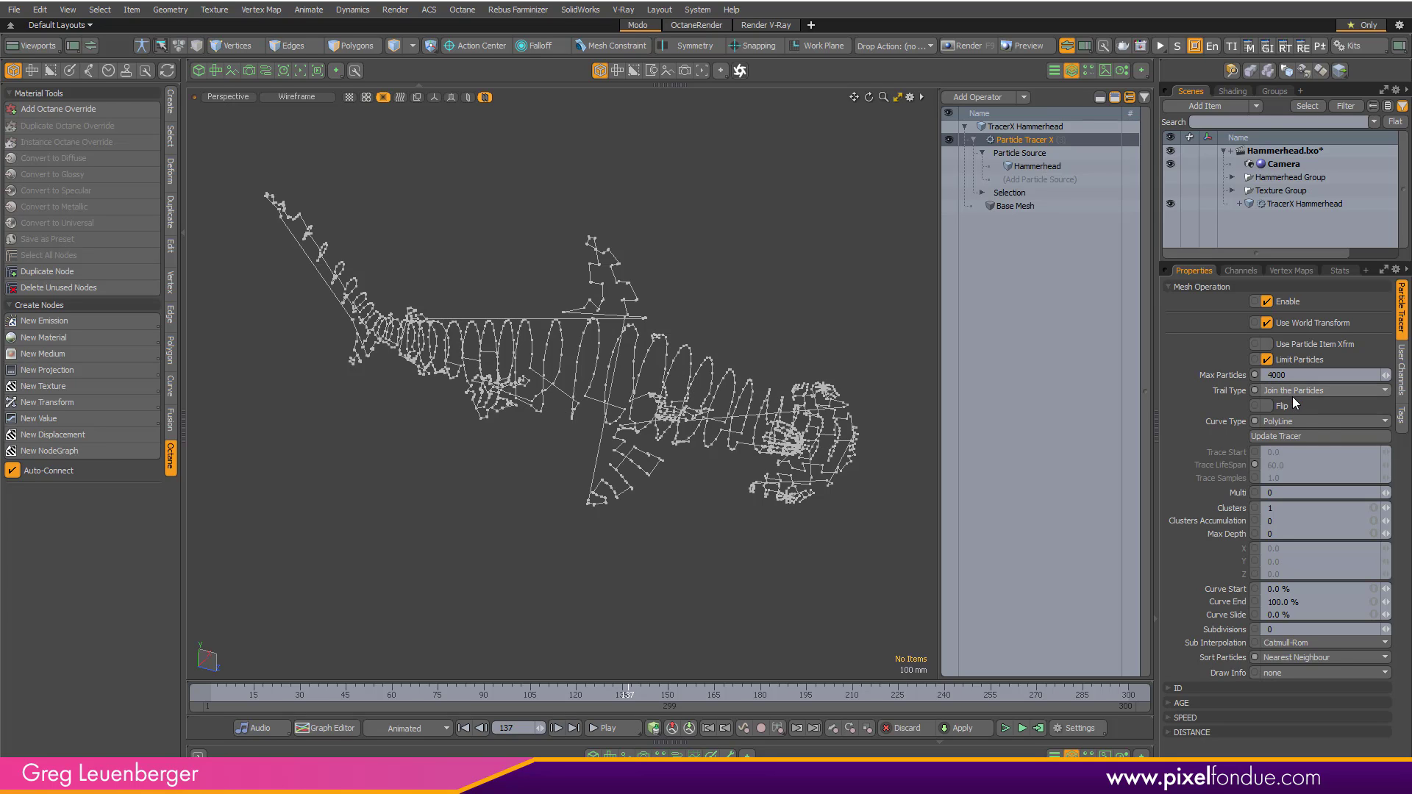
{"action": "left_click_drag", "start_coordinate": [706, 419], "coordinate": [575, 444], "text": "alt"}
{"action": "left_click_drag", "start_coordinate": [789, 369], "coordinate": [566, 493], "text": "alt"}
Add a Delete mesh operation above the Particle Tracer X on the TracerX Hammerhead mesh.
{"action": "left_click", "coordinate": [984, 100]}
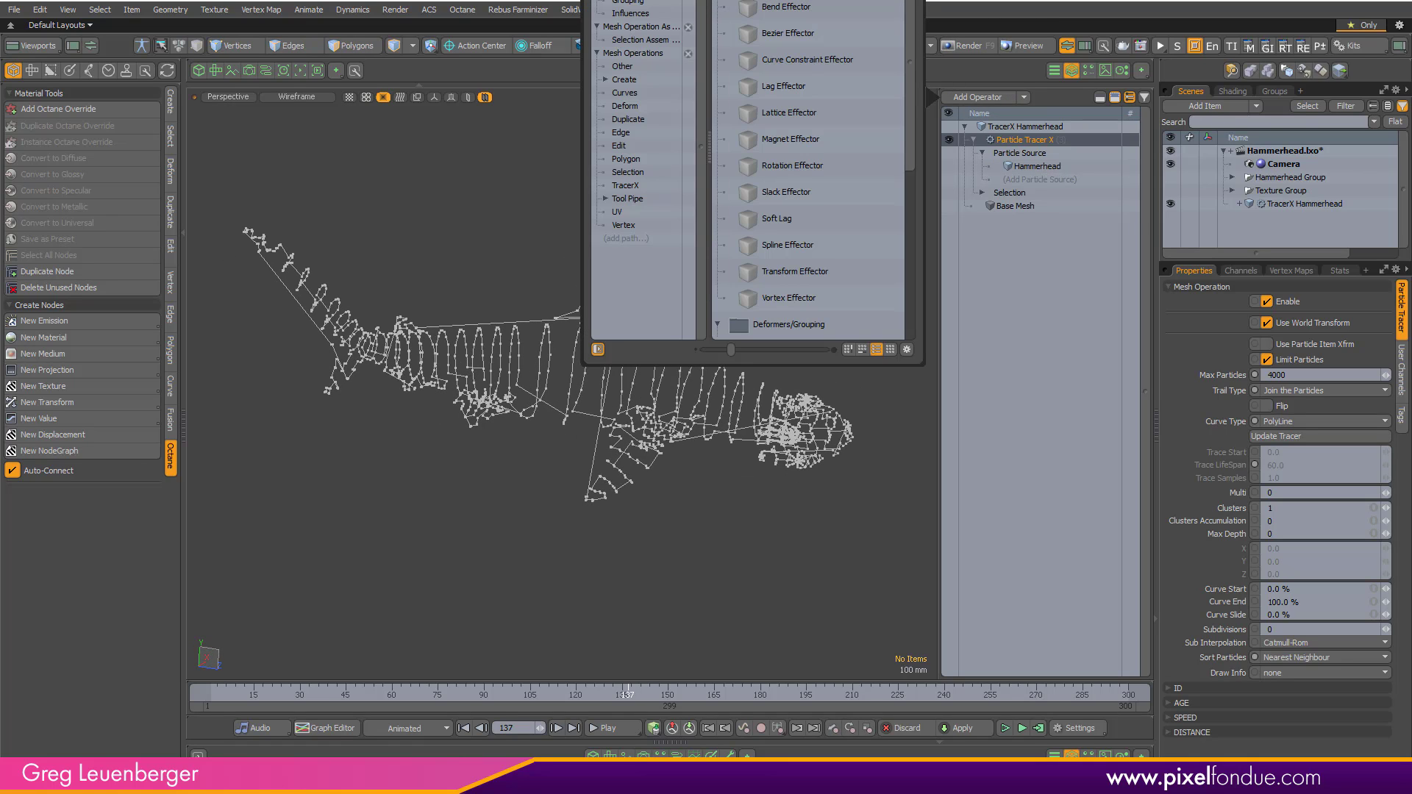
{"action": "left_click_drag", "start_coordinate": [816, 0], "coordinate": [823, 51]}
{"action": "key", "text": "d"}
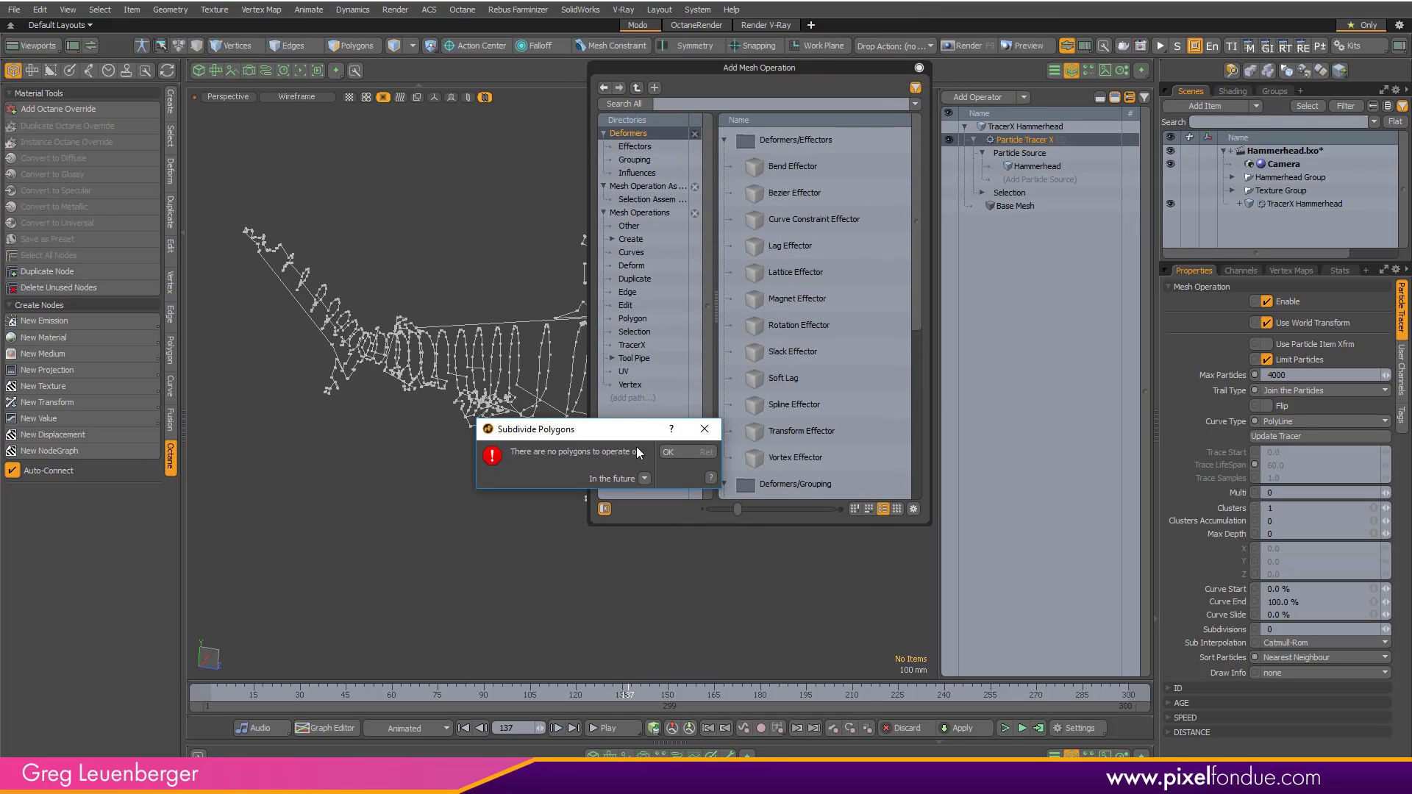
{"action": "left_click", "coordinate": [675, 452]}
{"action": "left_click", "coordinate": [716, 102]}
{"action": "type", "text": "de"}
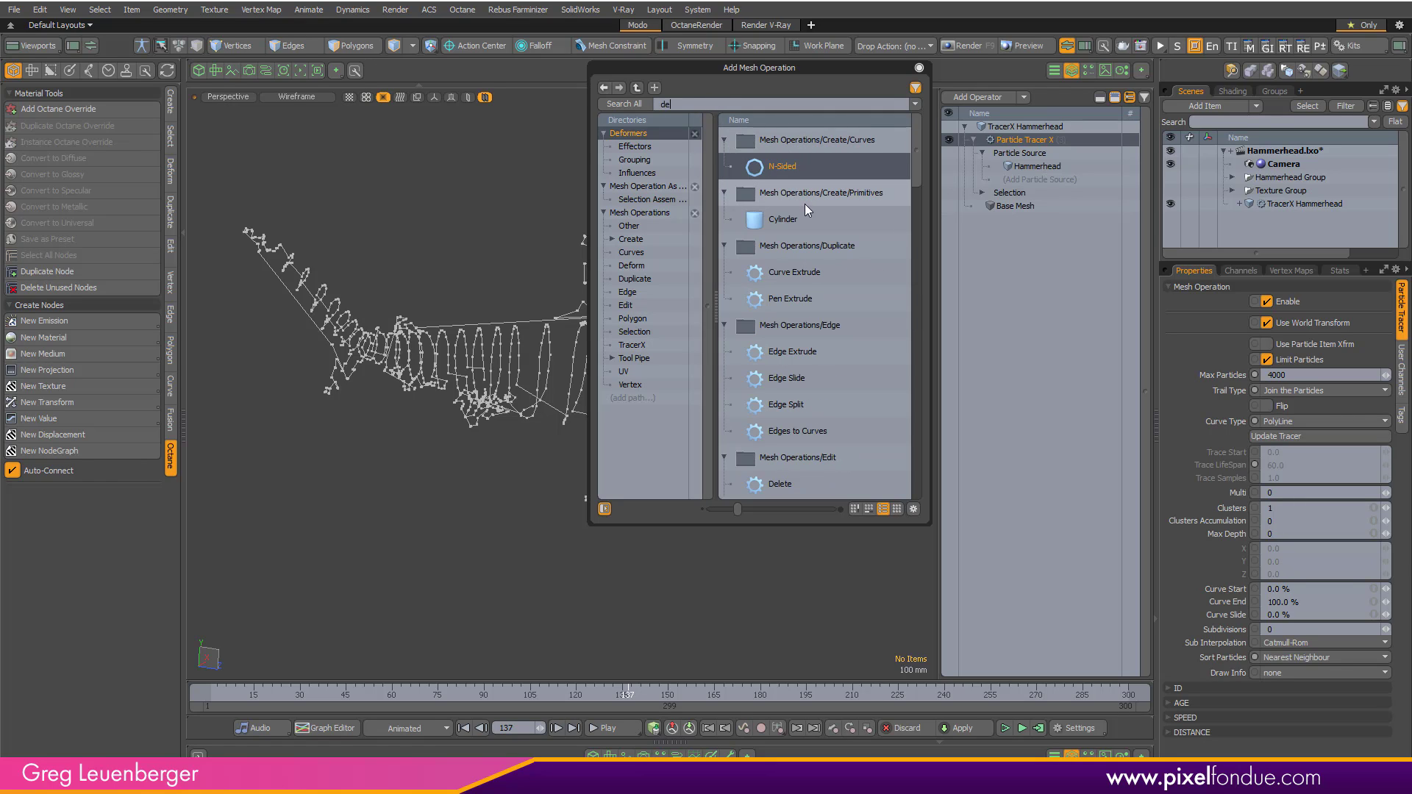
{"action": "double_click", "coordinate": [787, 485]}
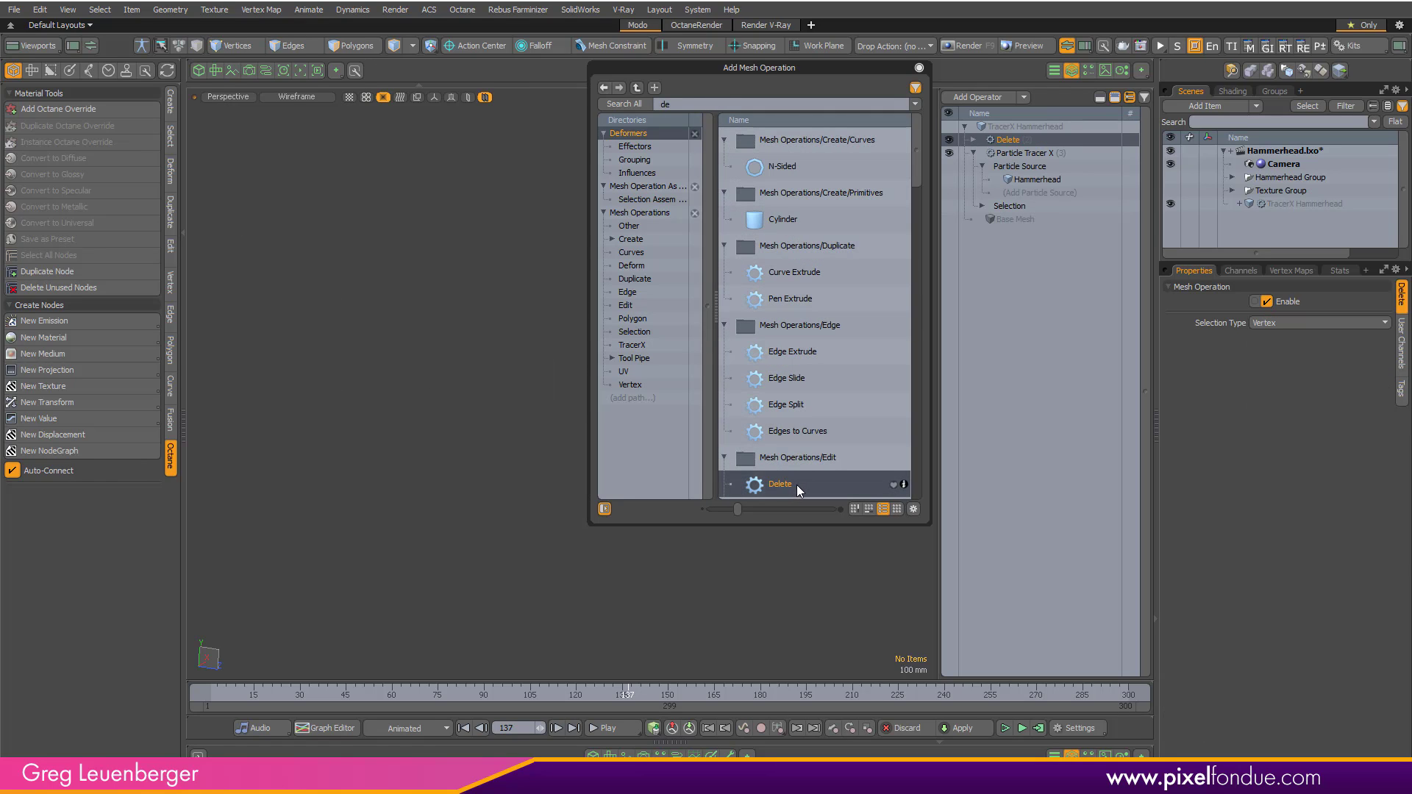
{"action": "left_click", "coordinate": [919, 67]}
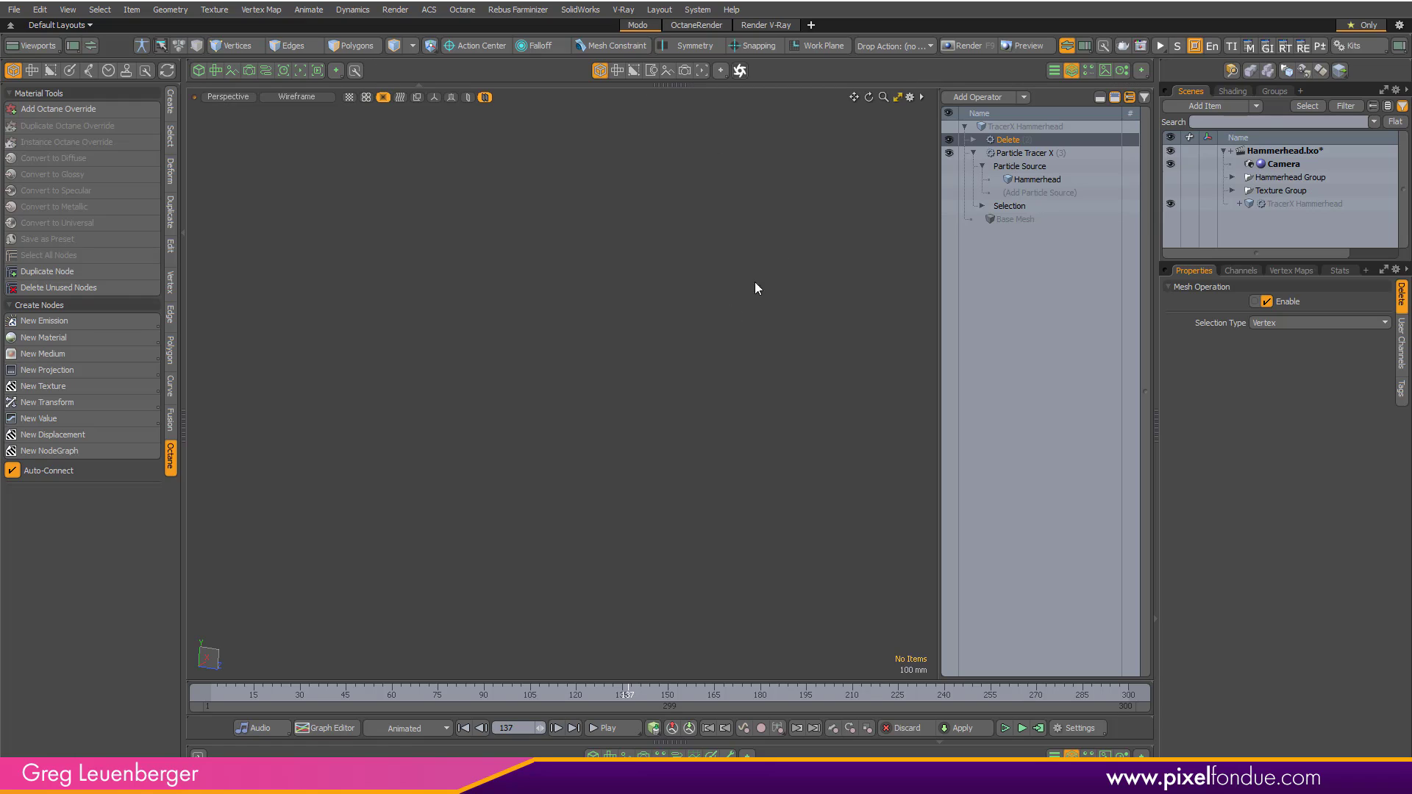
Set the Delete operation's selection type to Edge and add a Select Edges By Length selection to it.
{"action": "left_click", "coordinate": [1279, 327]}
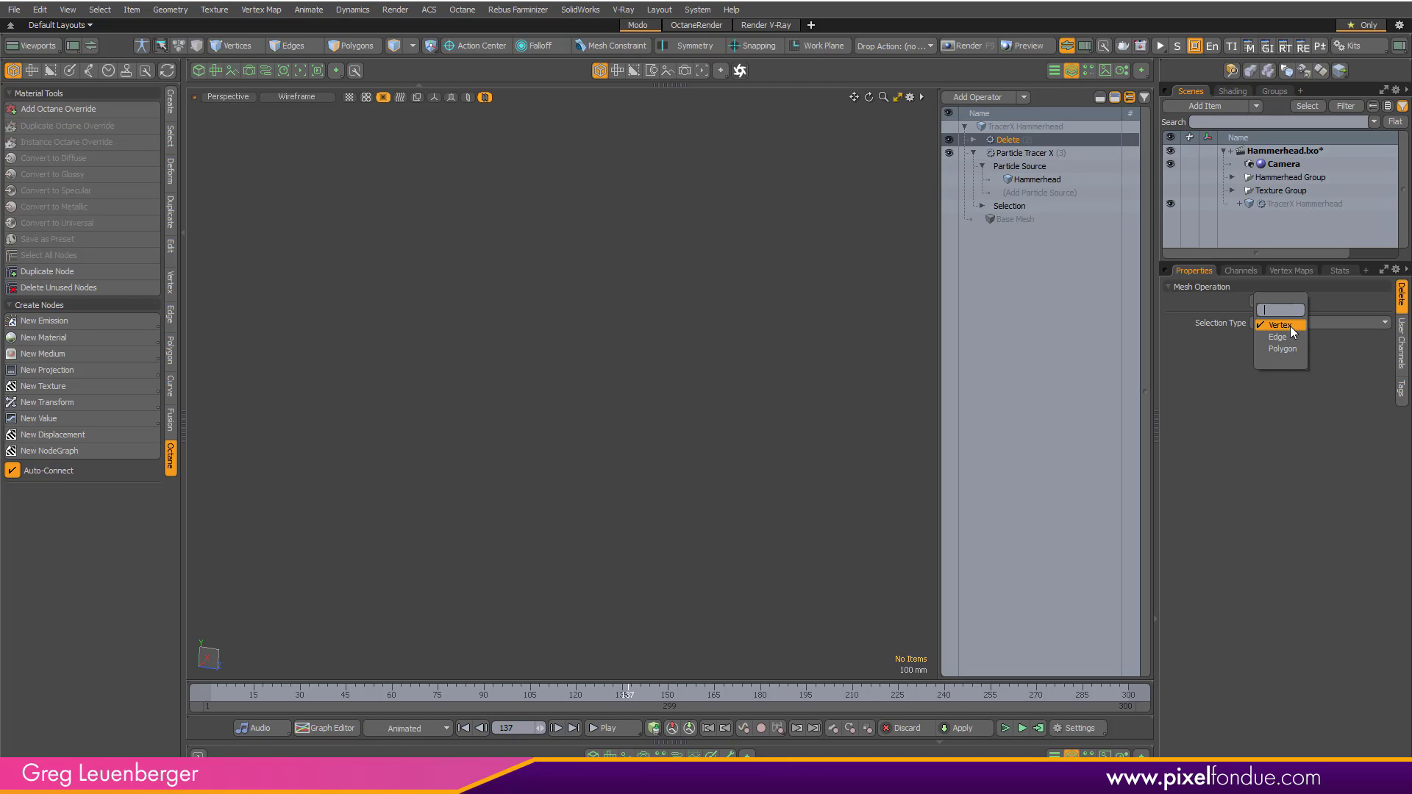
{"action": "left_click", "coordinate": [972, 140]}
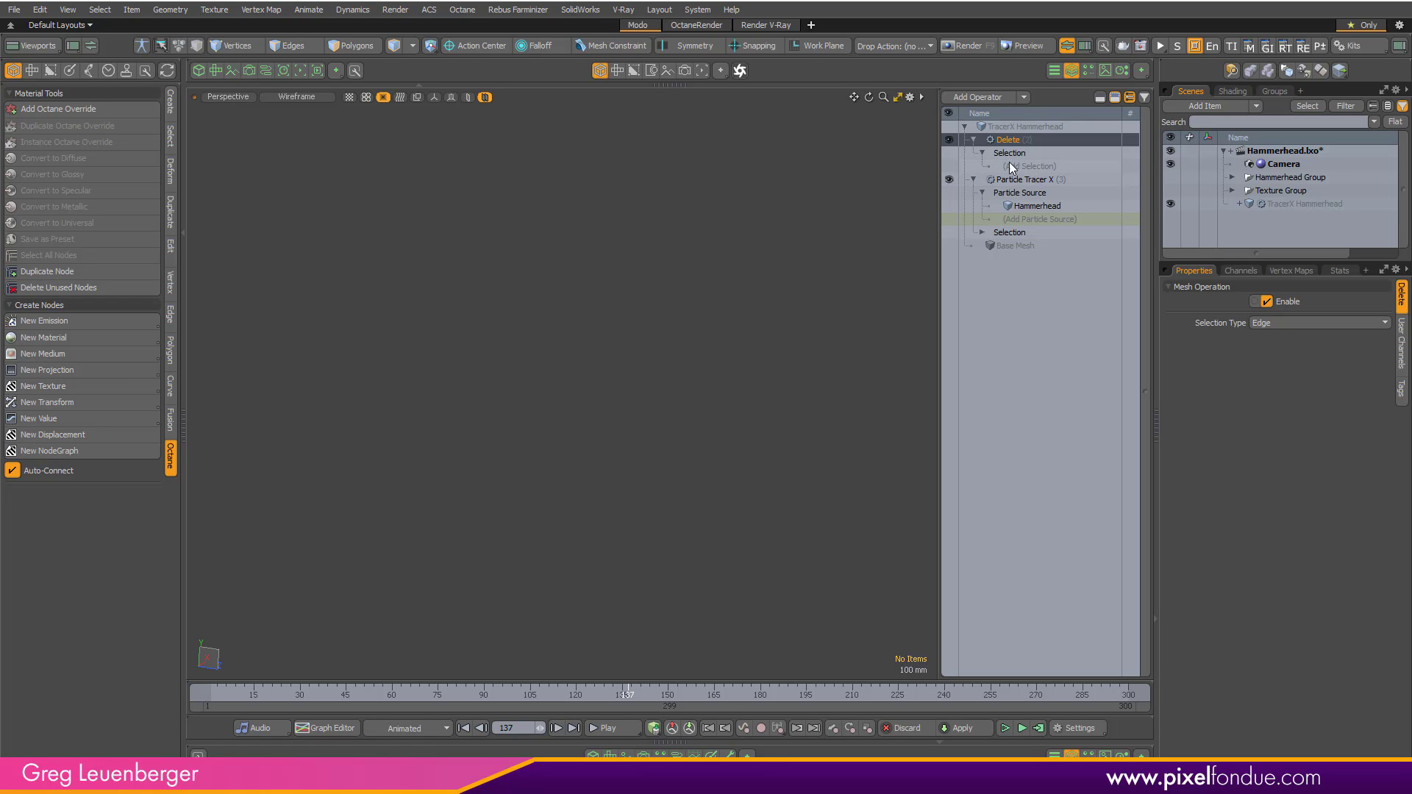
{"action": "double_click", "coordinate": [1029, 166]}
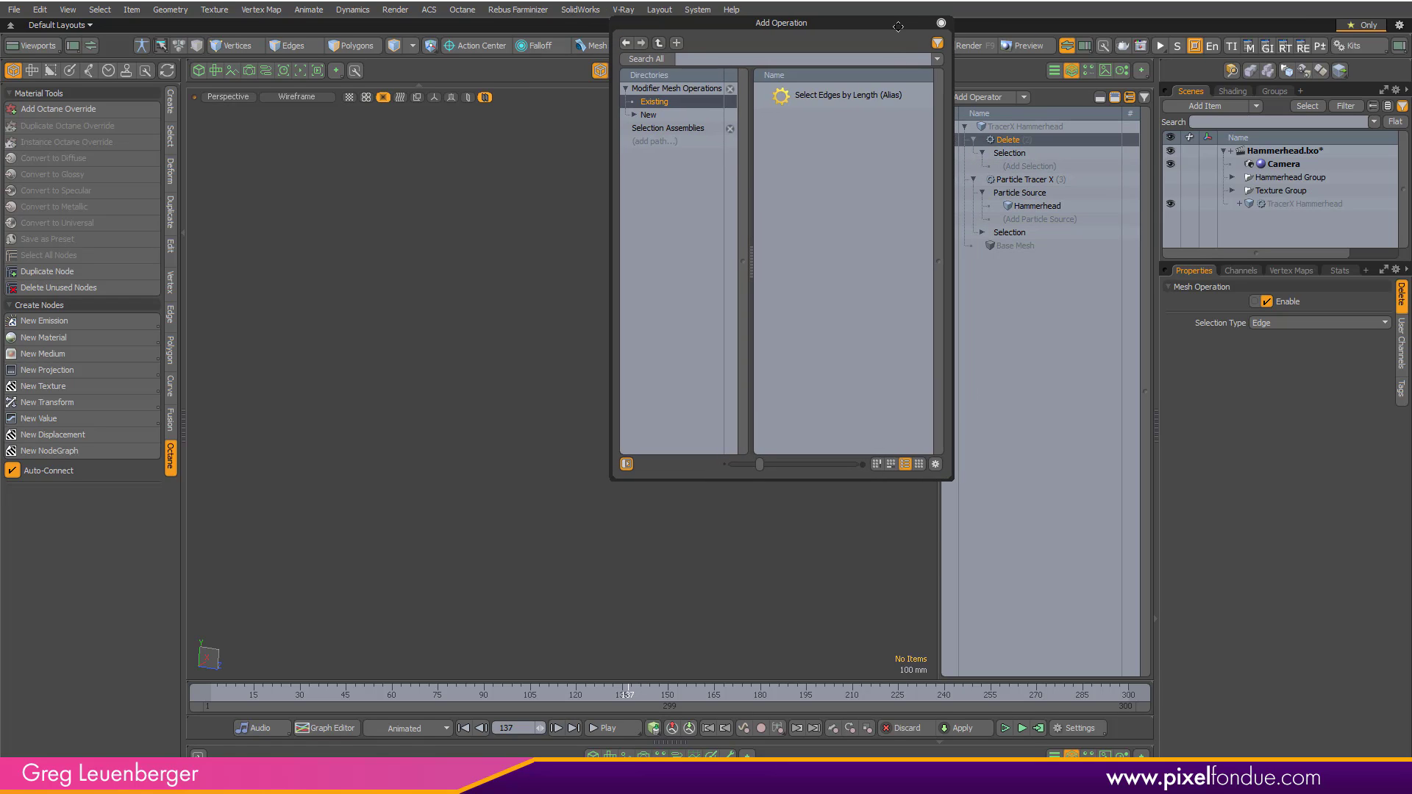
{"action": "left_click", "coordinate": [675, 100]}
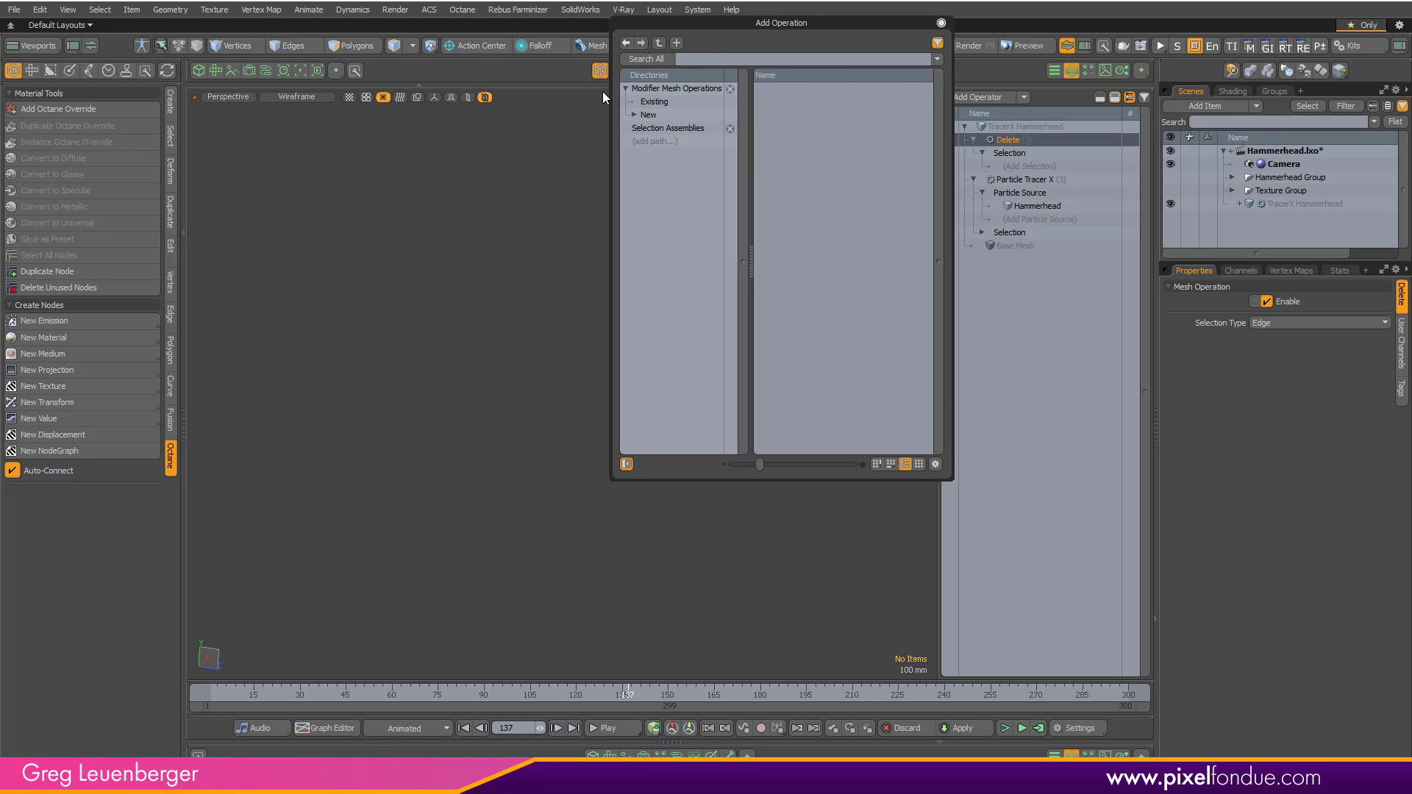
{"action": "type", "text": "edges"}
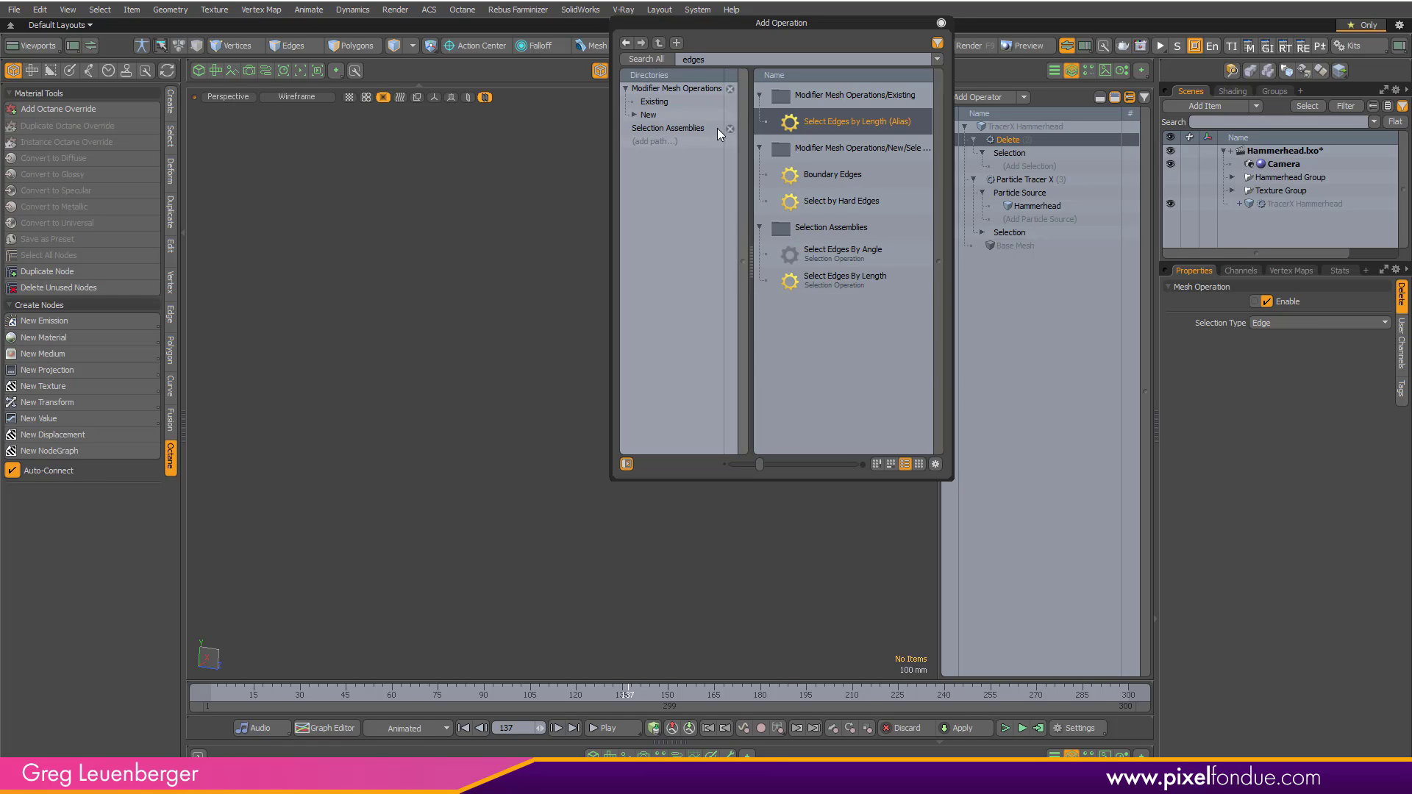
{"action": "double_click", "coordinate": [833, 279]}
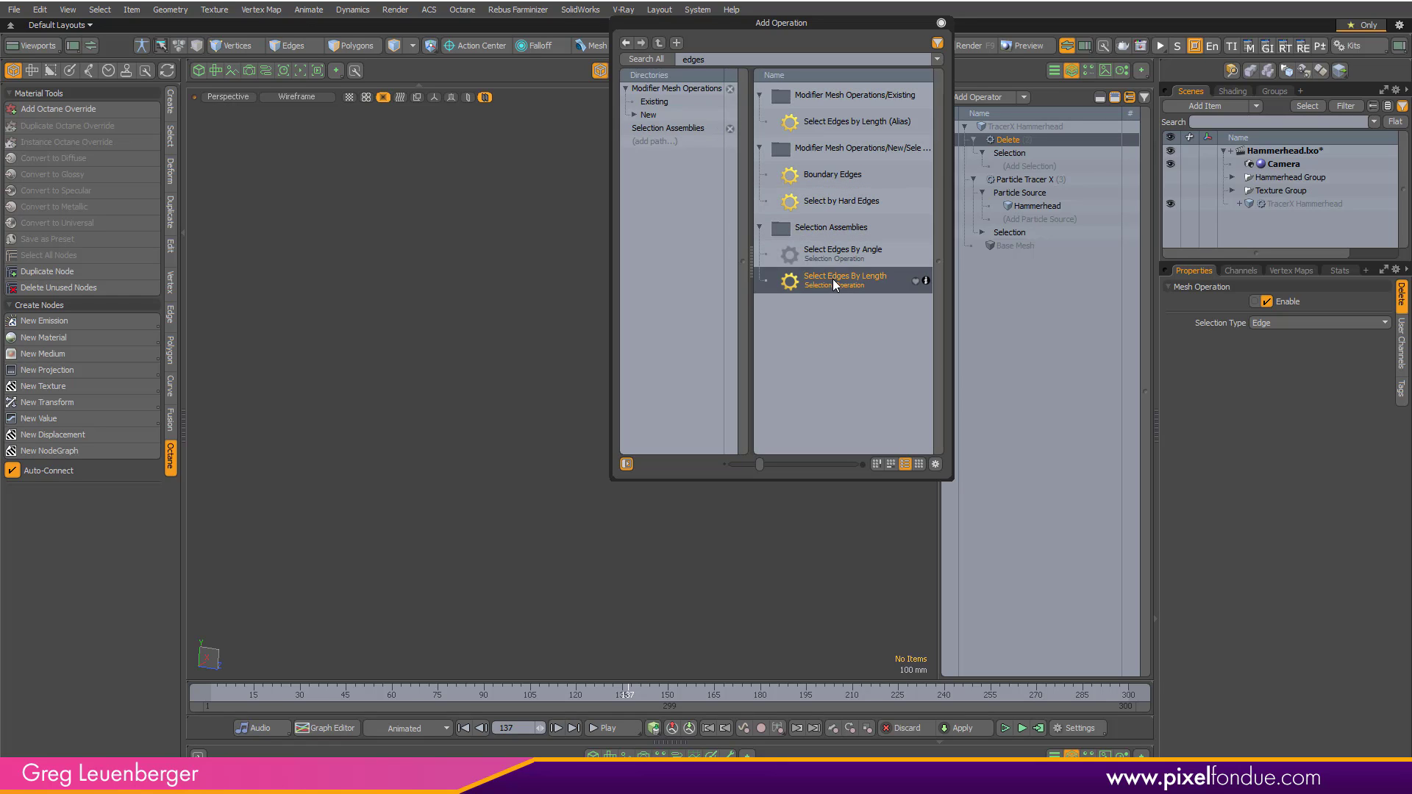
{"action": "left_click", "coordinate": [941, 24]}
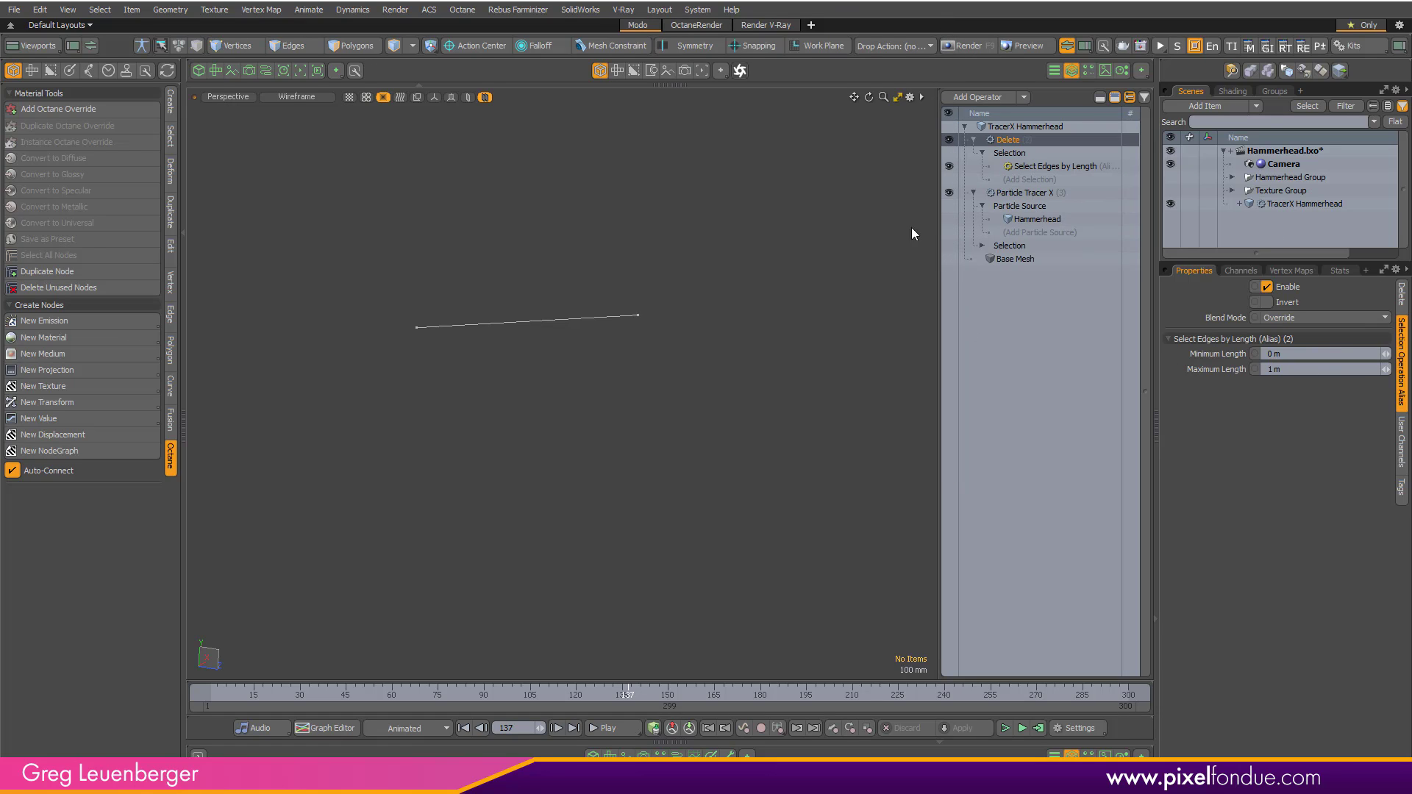
Set the edge length selection to a minimum of 100 mm and a maximum of 1.292 m.
{"action": "left_click_drag", "start_coordinate": [720, 361], "coordinate": [653, 404], "text": "alt"}
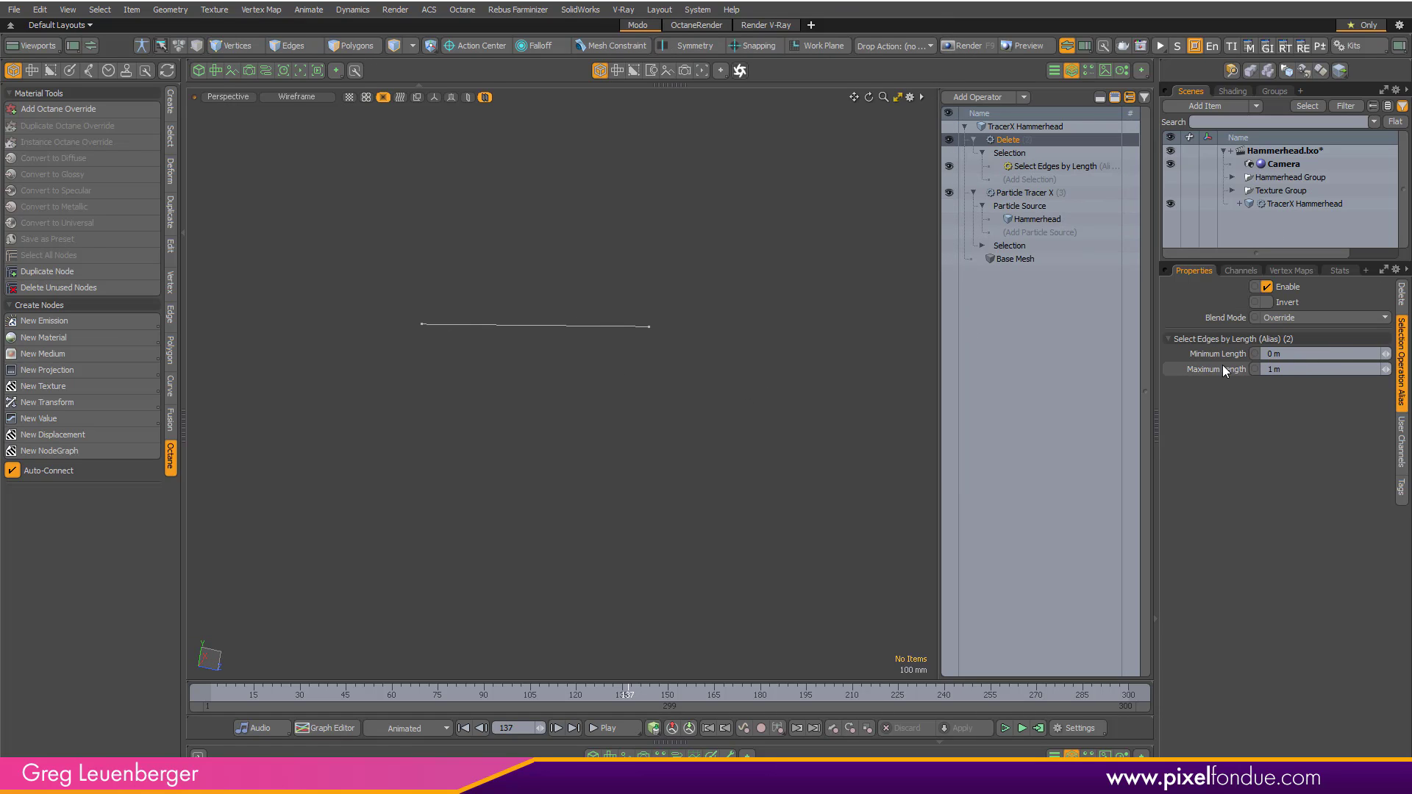
{"action": "left_click_drag", "start_coordinate": [683, 407], "coordinate": [567, 328], "text": "alt"}
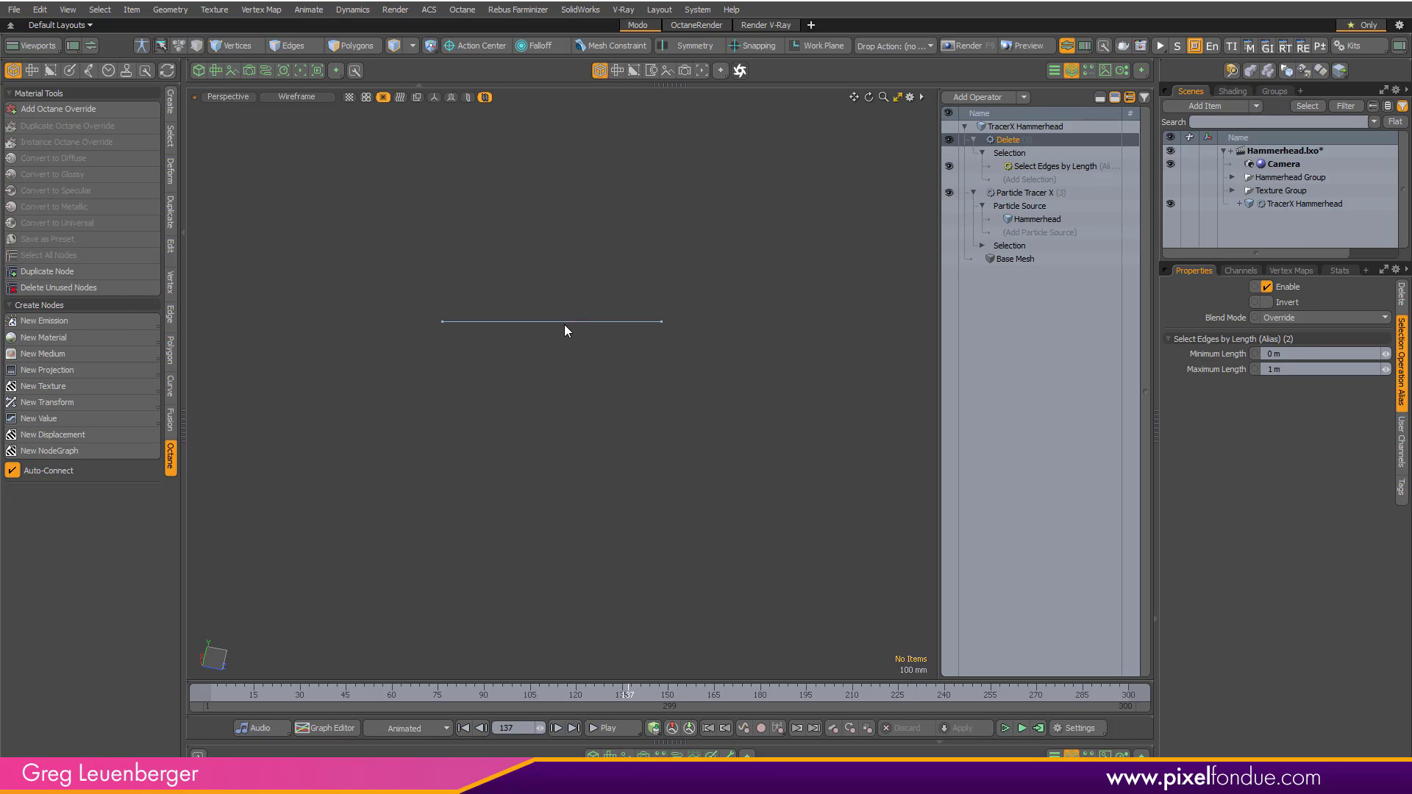
{"action": "key", "text": "c"}
{"action": "left_click_drag", "start_coordinate": [547, 441], "coordinate": [629, 441]}
{"action": "left_click", "coordinate": [1217, 369]}
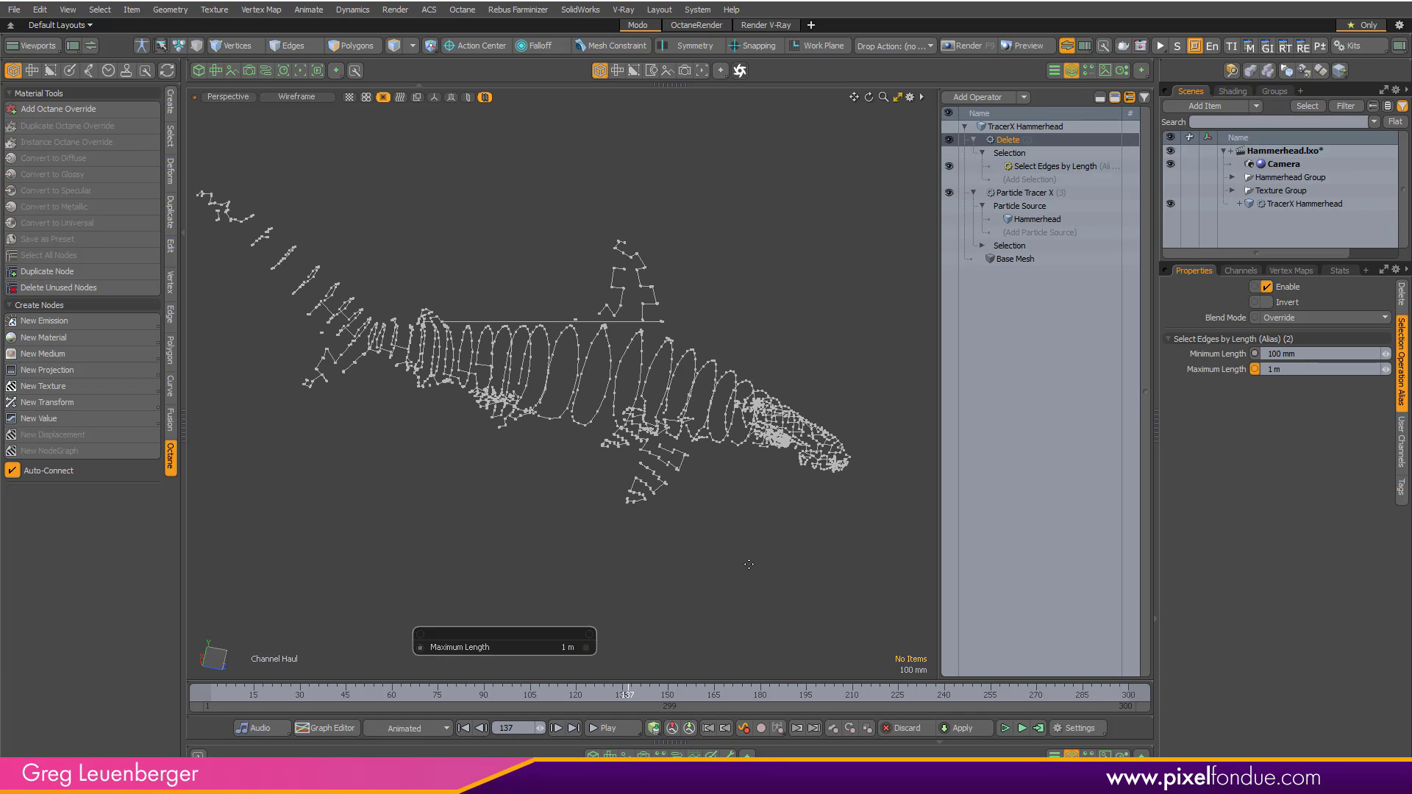
{"action": "left_click_drag", "start_coordinate": [749, 564], "coordinate": [879, 564]}
{"action": "left_click_drag", "start_coordinate": [763, 441], "coordinate": [759, 441]}
{"action": "left_click_drag", "start_coordinate": [758, 441], "coordinate": [581, 486], "text": "alt"}
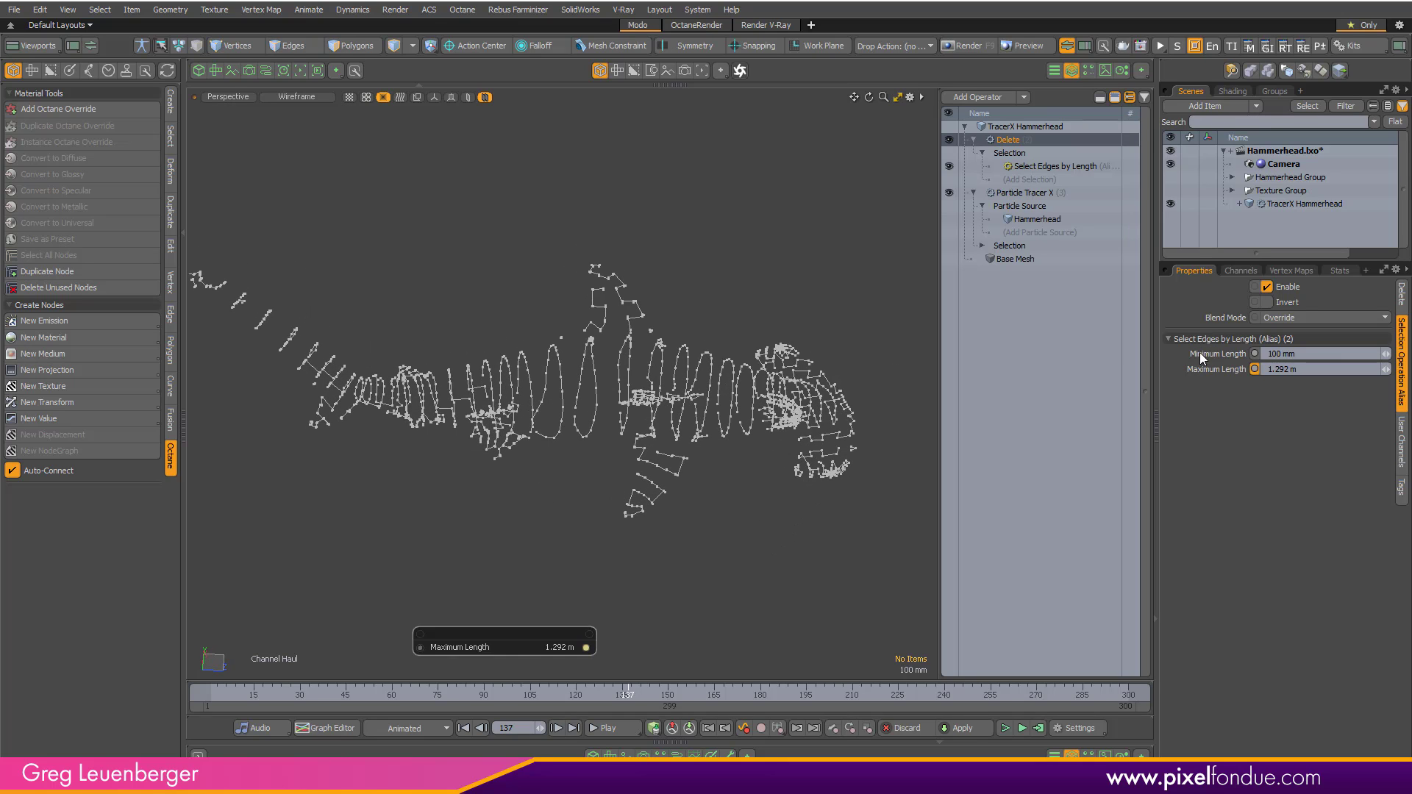
Raise the edge selection's minimum length to 400 mm and inspect the remaining lines around the shark.
{"action": "left_click", "coordinate": [1201, 354]}
{"action": "left_click_drag", "start_coordinate": [609, 561], "coordinate": [632, 343]}
{"action": "left_click_drag", "start_coordinate": [567, 435], "coordinate": [695, 472], "text": "alt"}
{"action": "mouse_move", "coordinate": [695, 472]}
{"action": "left_mouse_down"}
{"action": "mouse_move", "coordinate": [729, 472]}
{"action": "mouse_move", "coordinate": [696, 472]}
{"action": "left_mouse_up"}
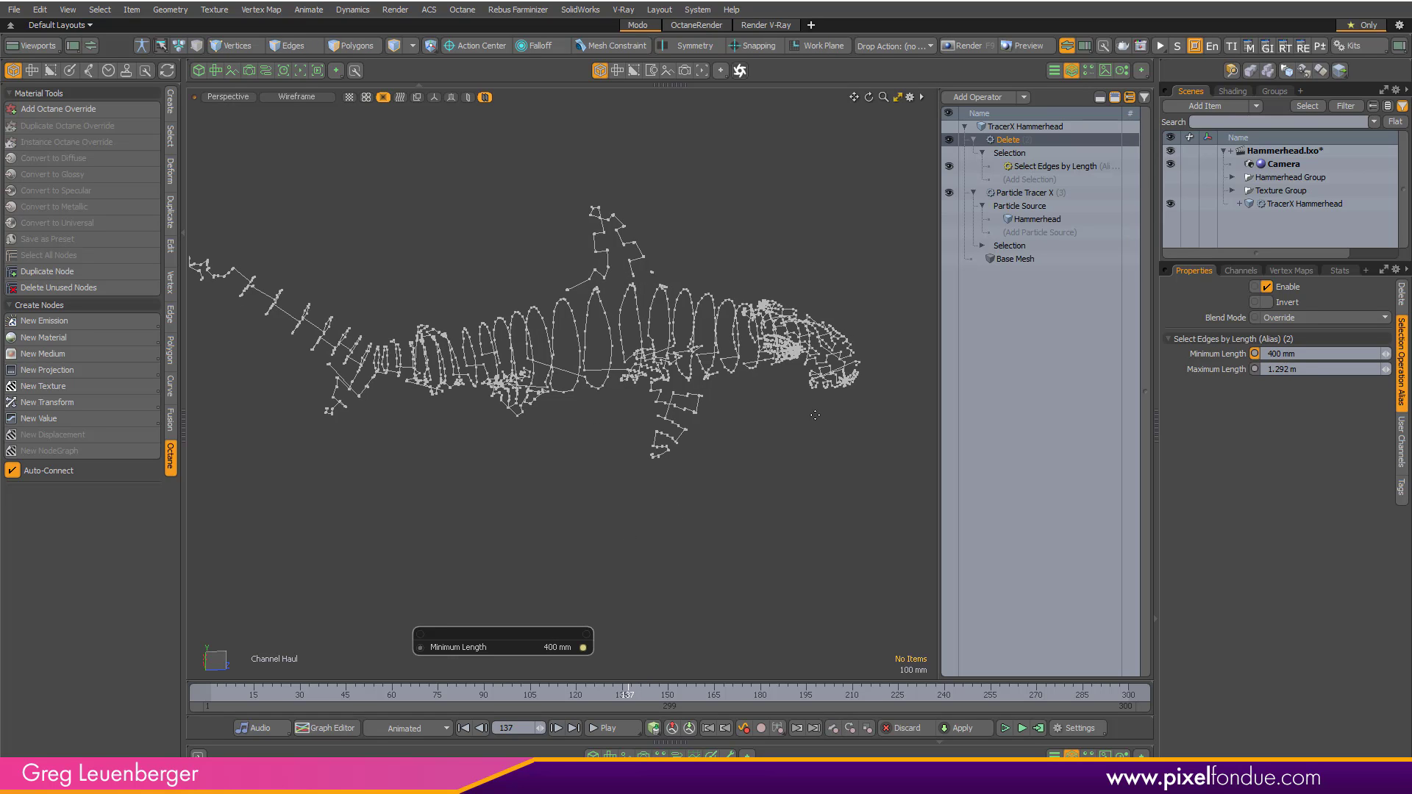
{"action": "left_click_drag", "start_coordinate": [814, 415], "coordinate": [924, 293], "text": "alt"}
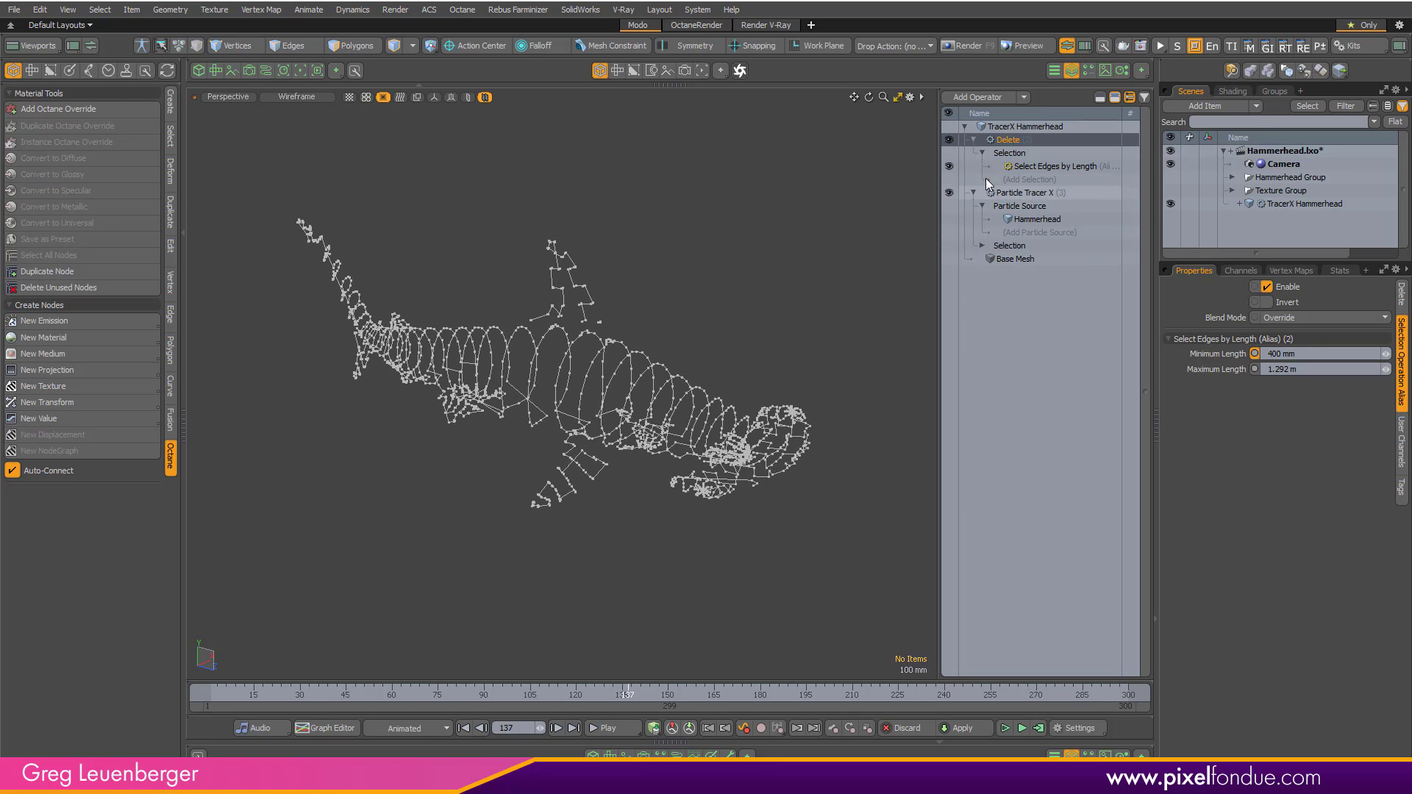
Create a new empty mesh item and hide the TracerX Hammerhead mesh.
{"action": "left_click", "coordinate": [999, 130]}
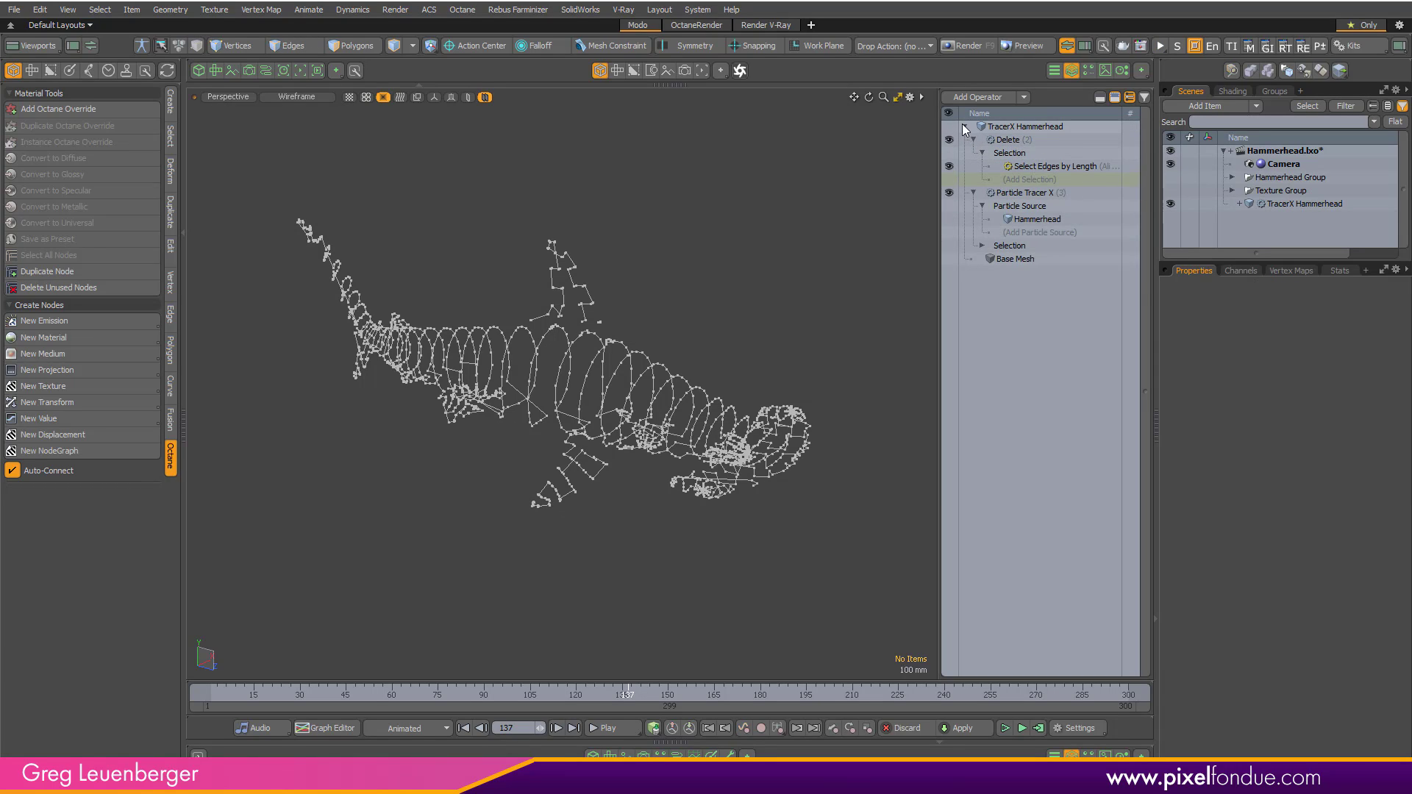
{"action": "left_click_drag", "start_coordinate": [1233, 259], "coordinate": [1219, 321]}
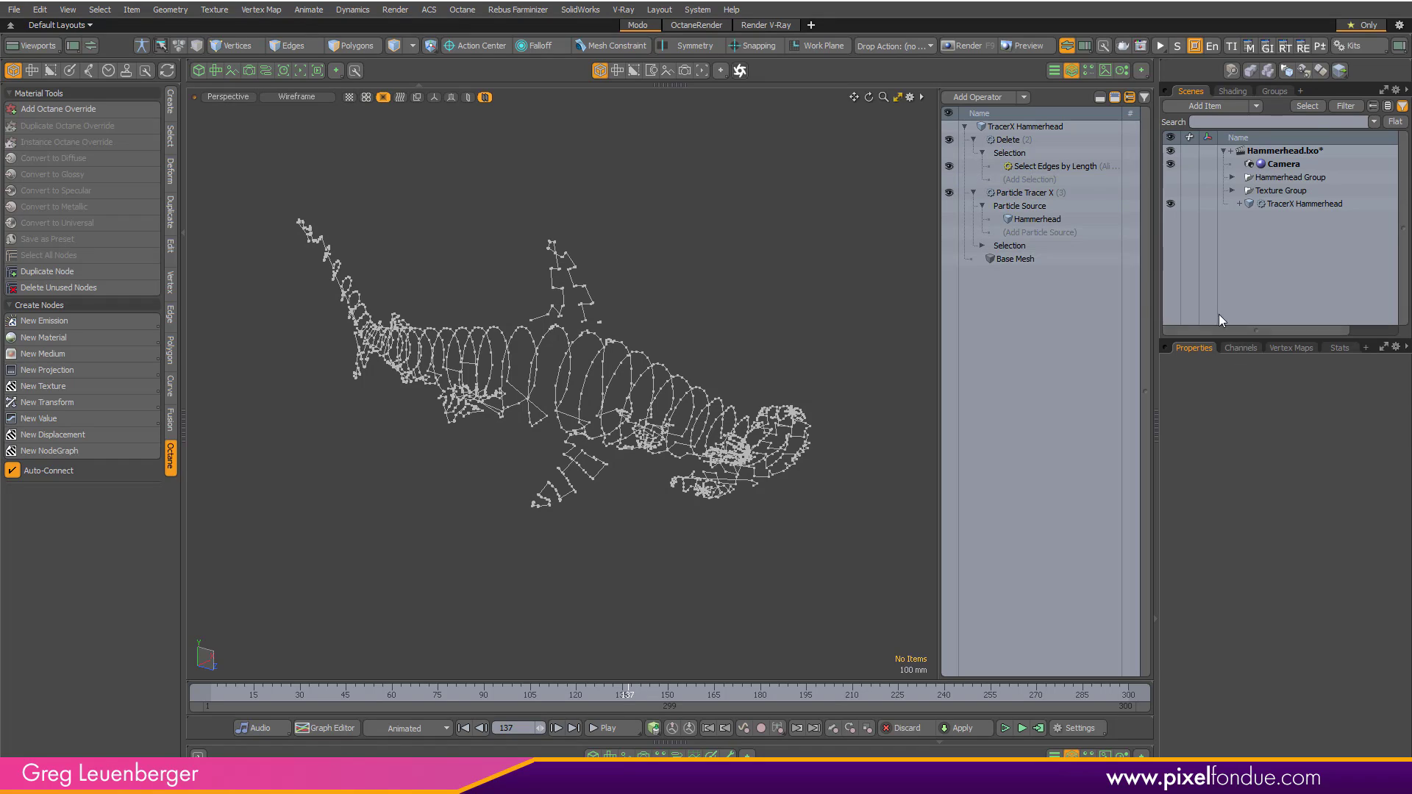
{"action": "key", "text": "n"}
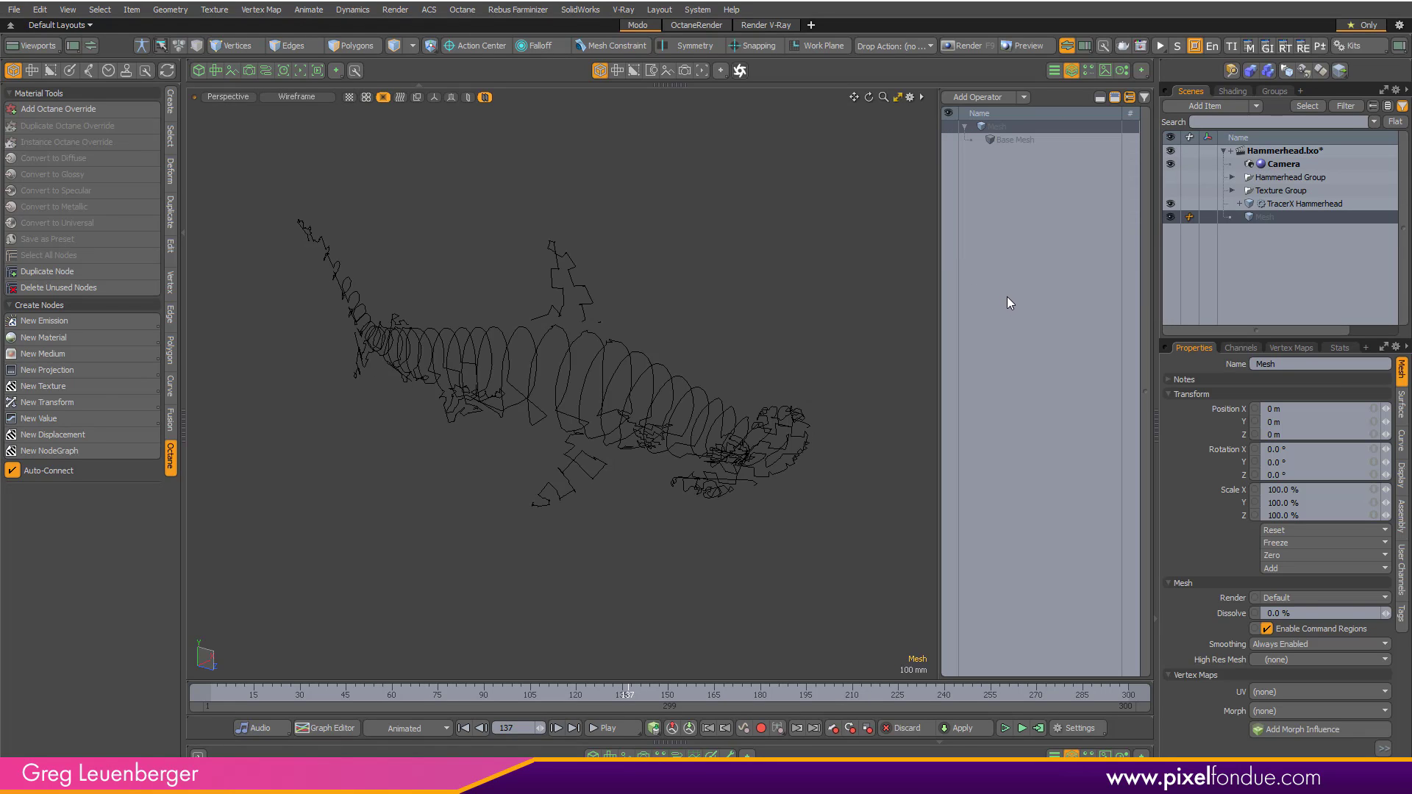
{"action": "left_click", "coordinate": [1169, 204]}
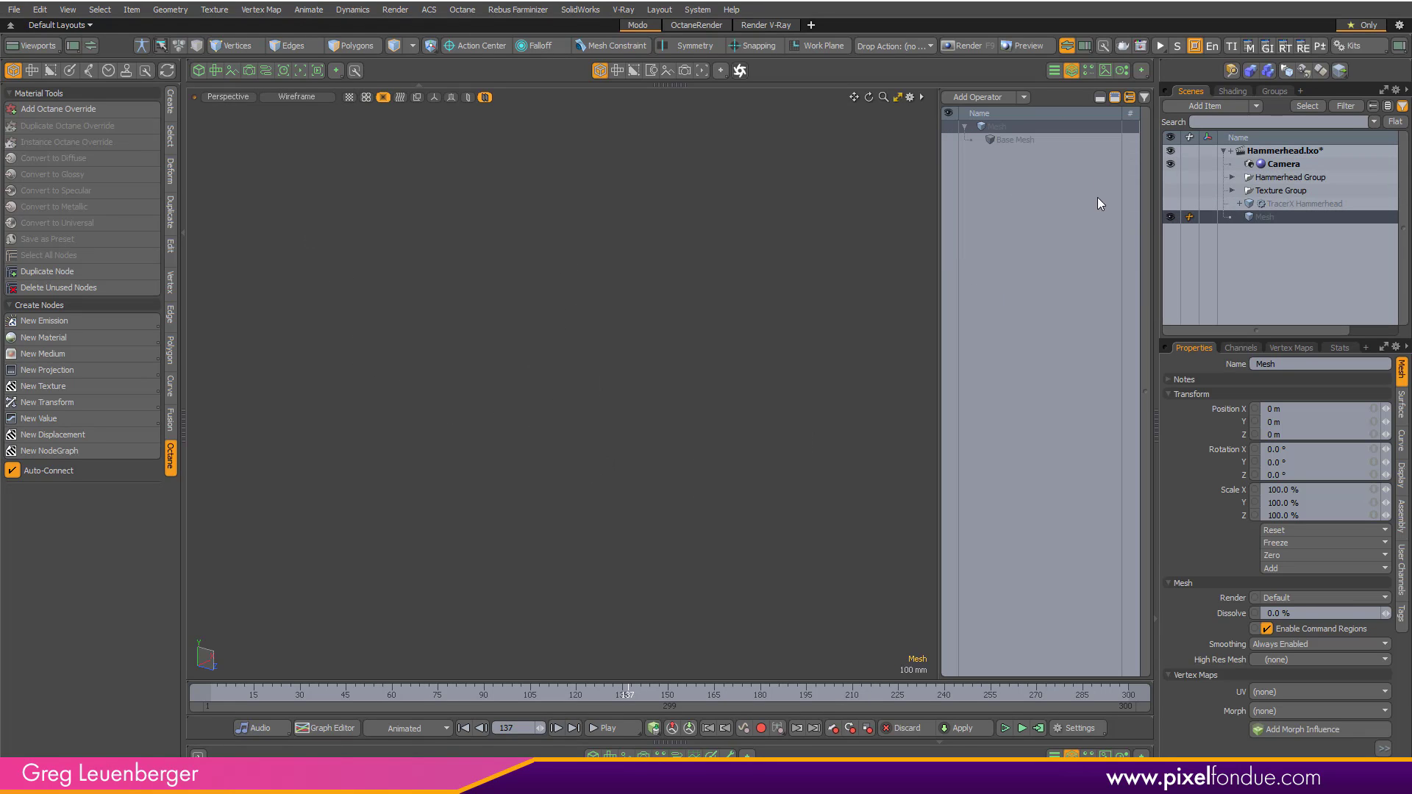
Add a Geo from Curves operation to the new mesh with TracerX Hammerhead as its source mesh.
{"action": "left_click", "coordinate": [978, 97]}
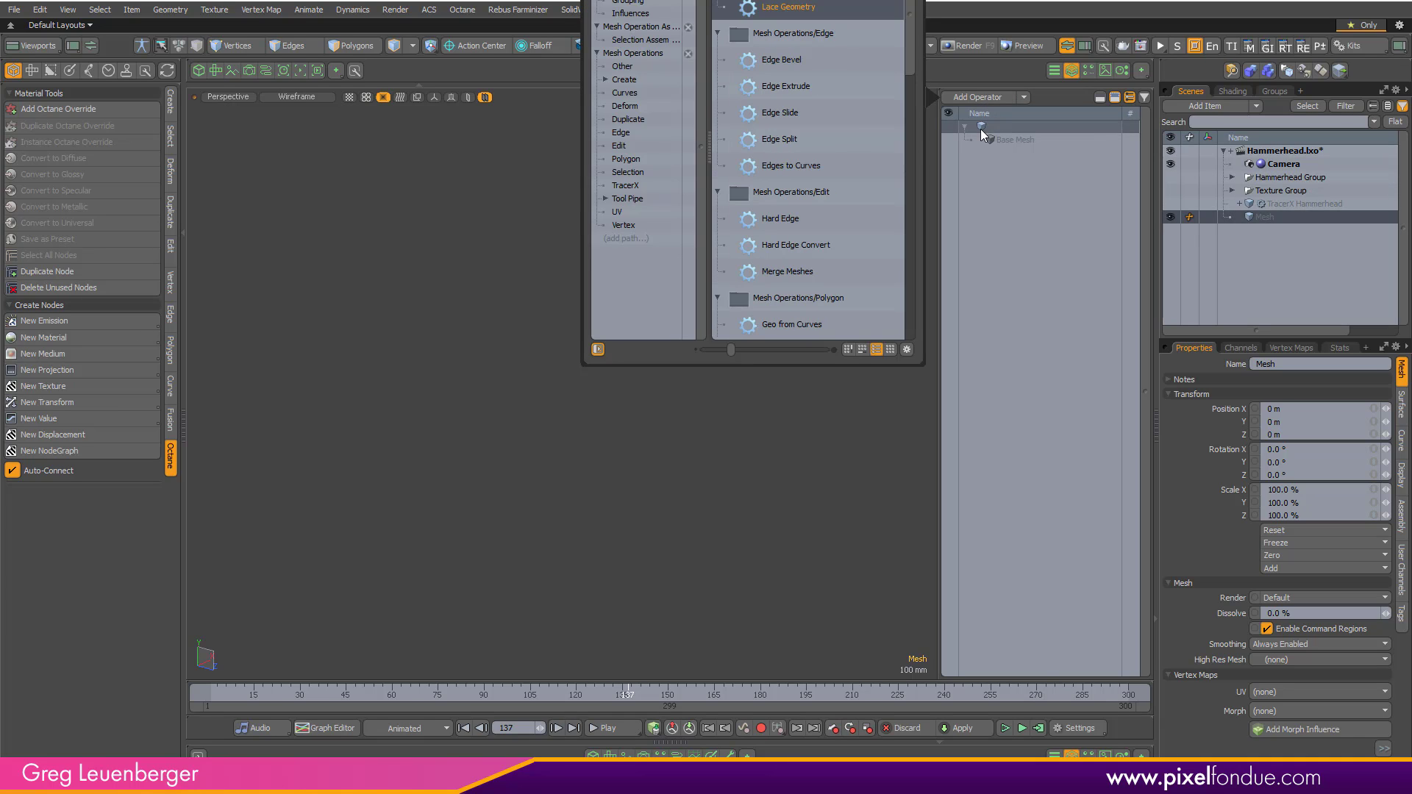
{"action": "double_click", "coordinate": [794, 326]}
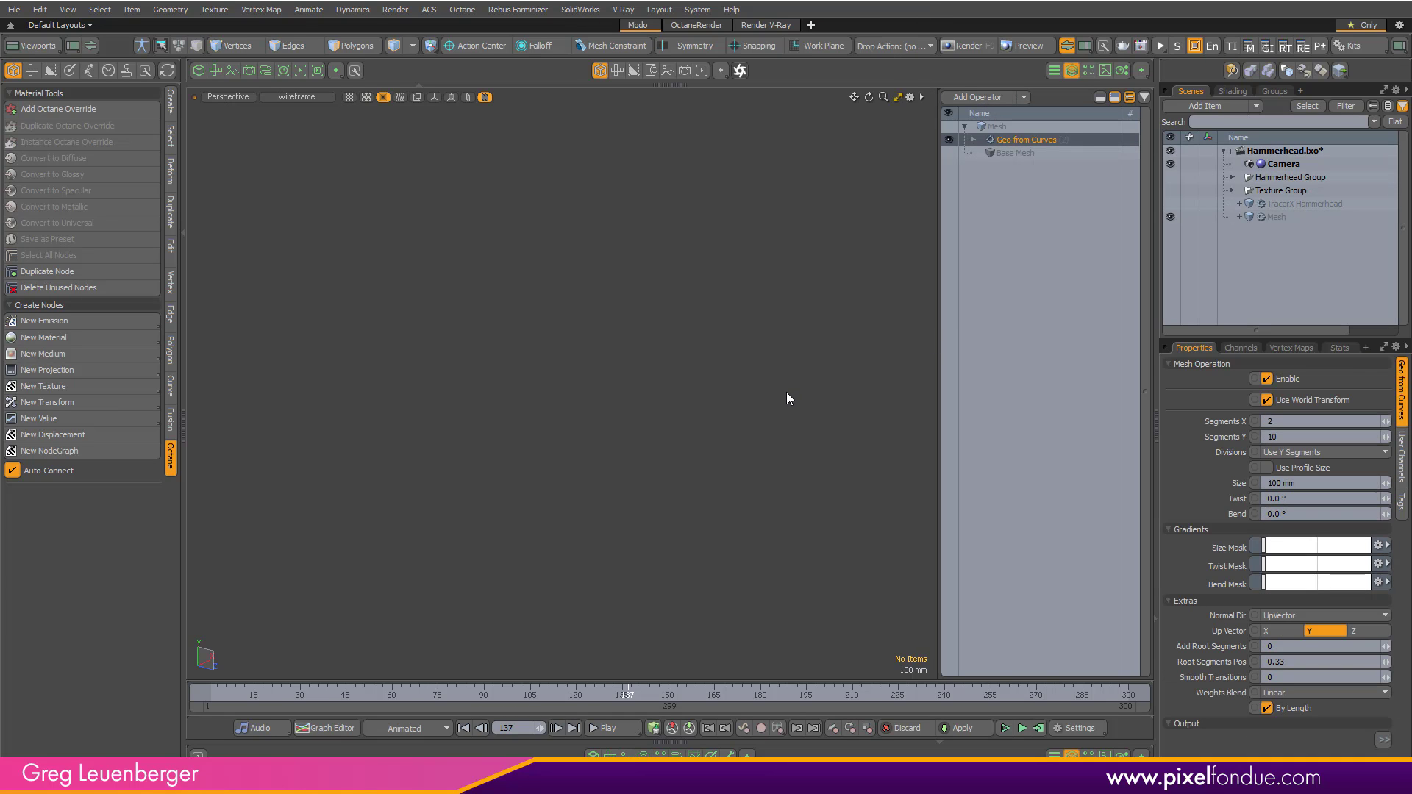
{"action": "left_click", "coordinate": [973, 140]}
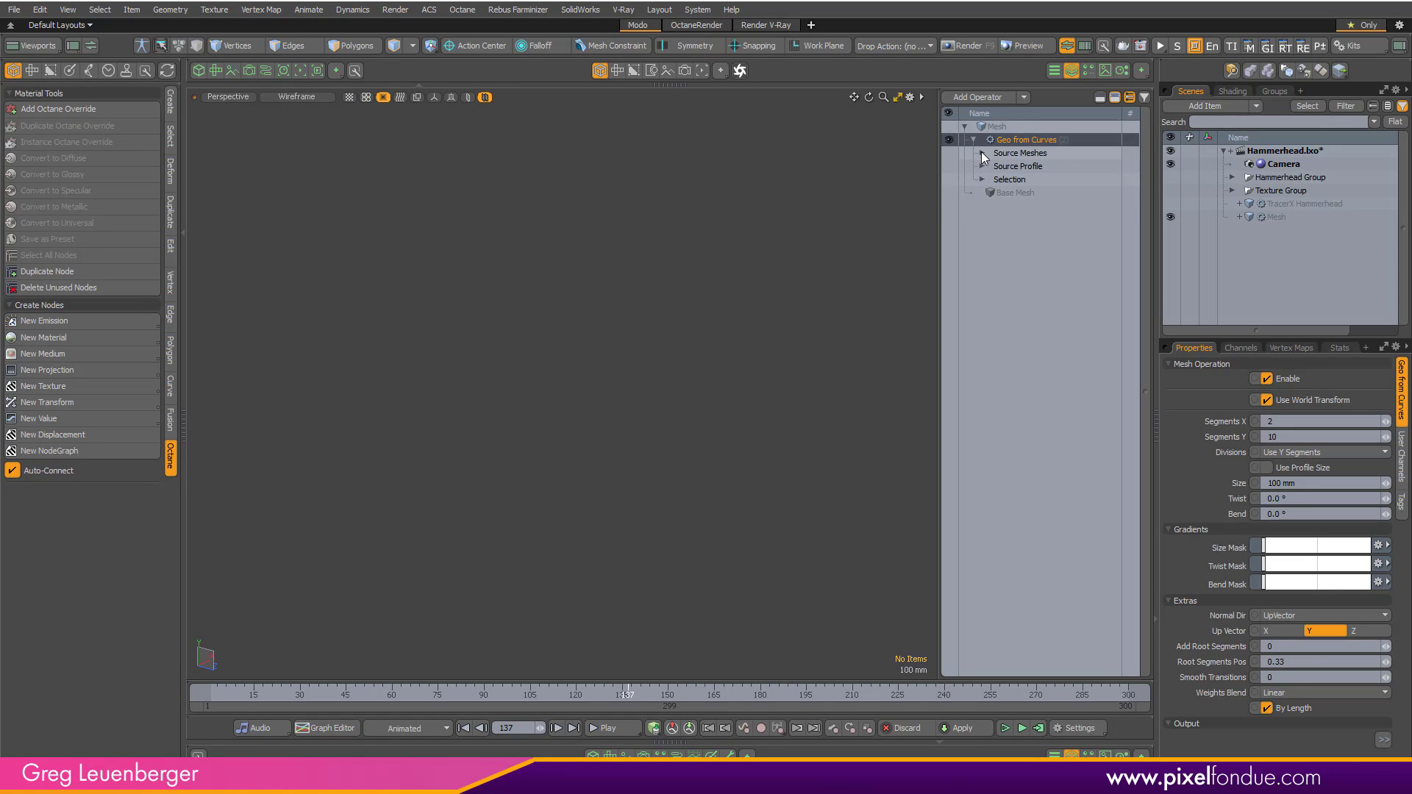
{"action": "left_click", "coordinate": [982, 152]}
{"action": "left_click", "coordinate": [1008, 166]}
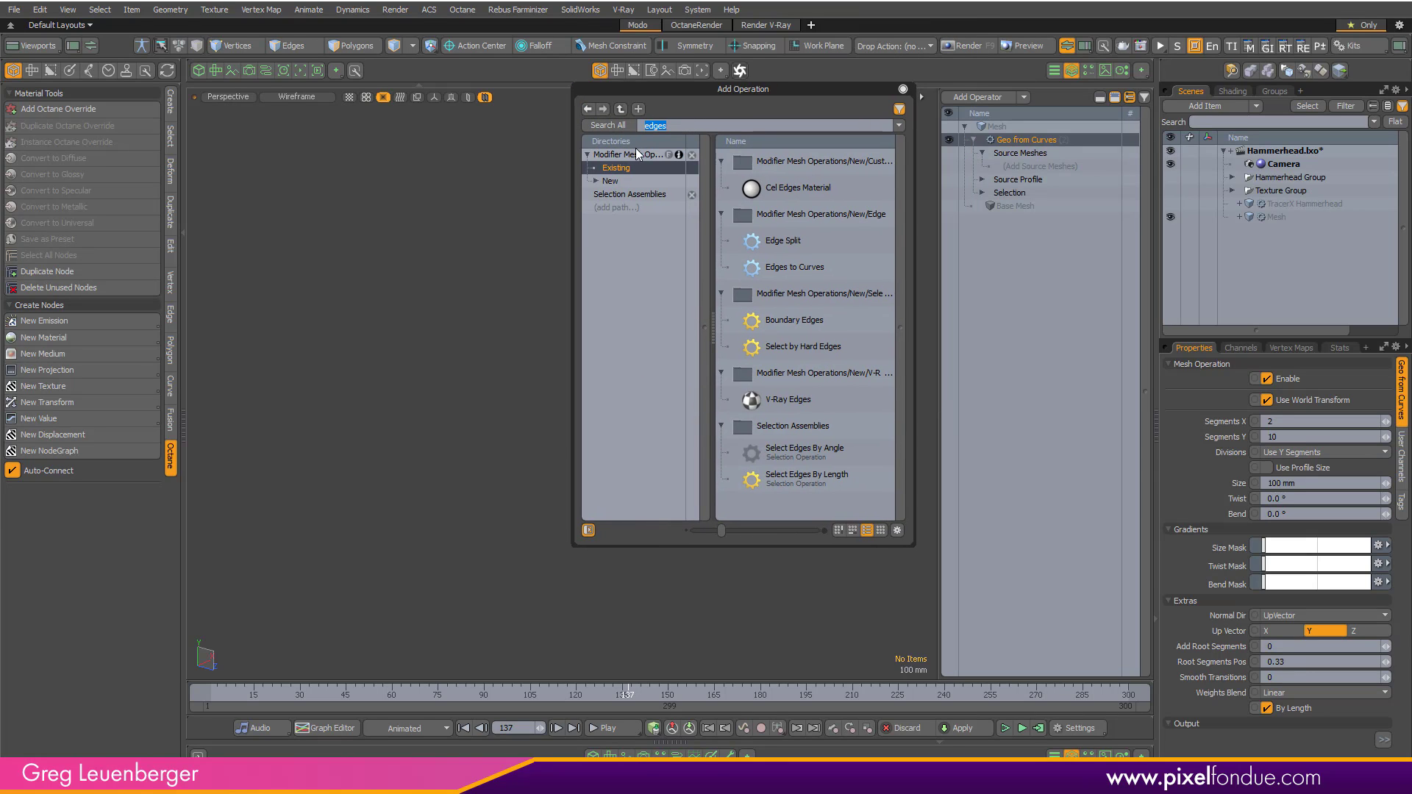
{"action": "key", "text": "BackSpace"}
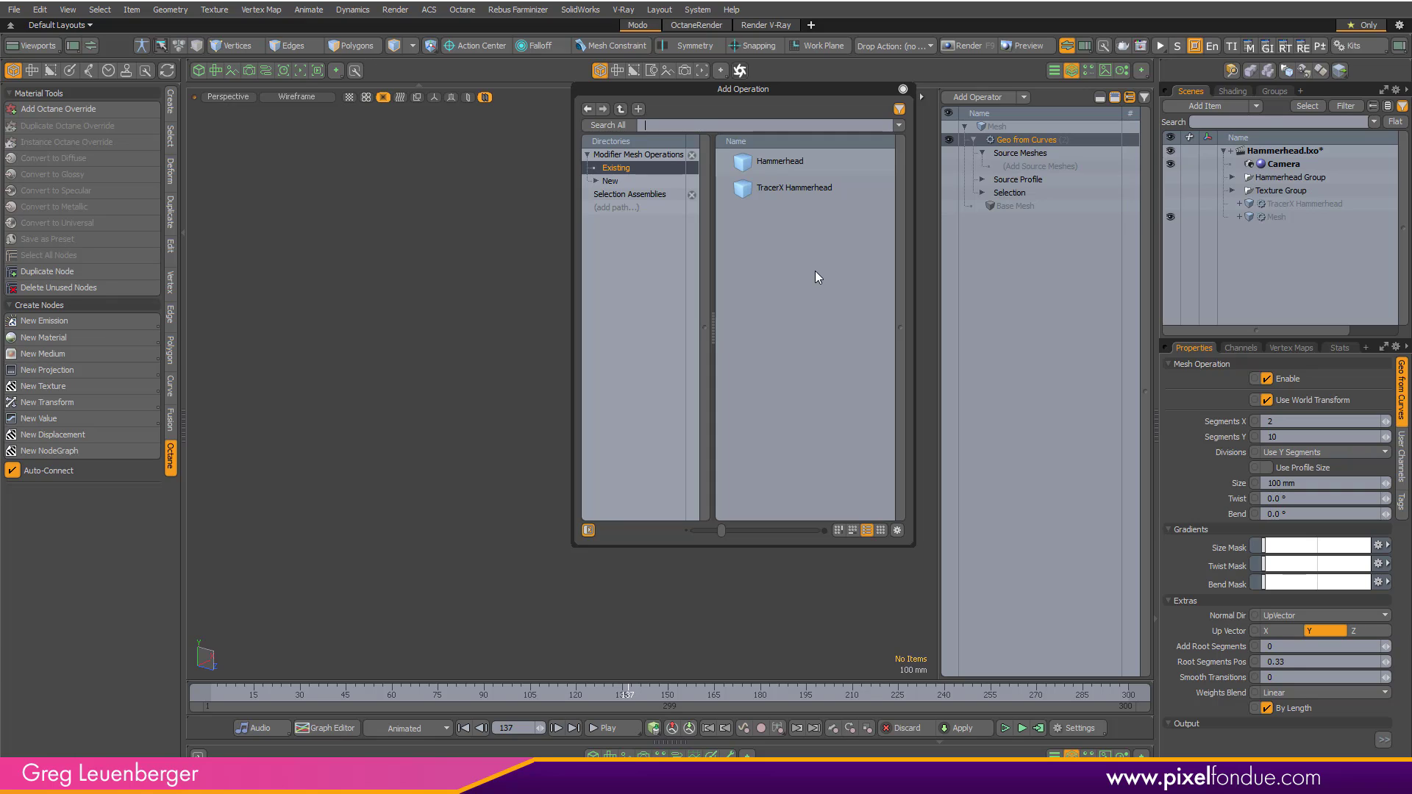
{"action": "left_click", "coordinate": [793, 188]}
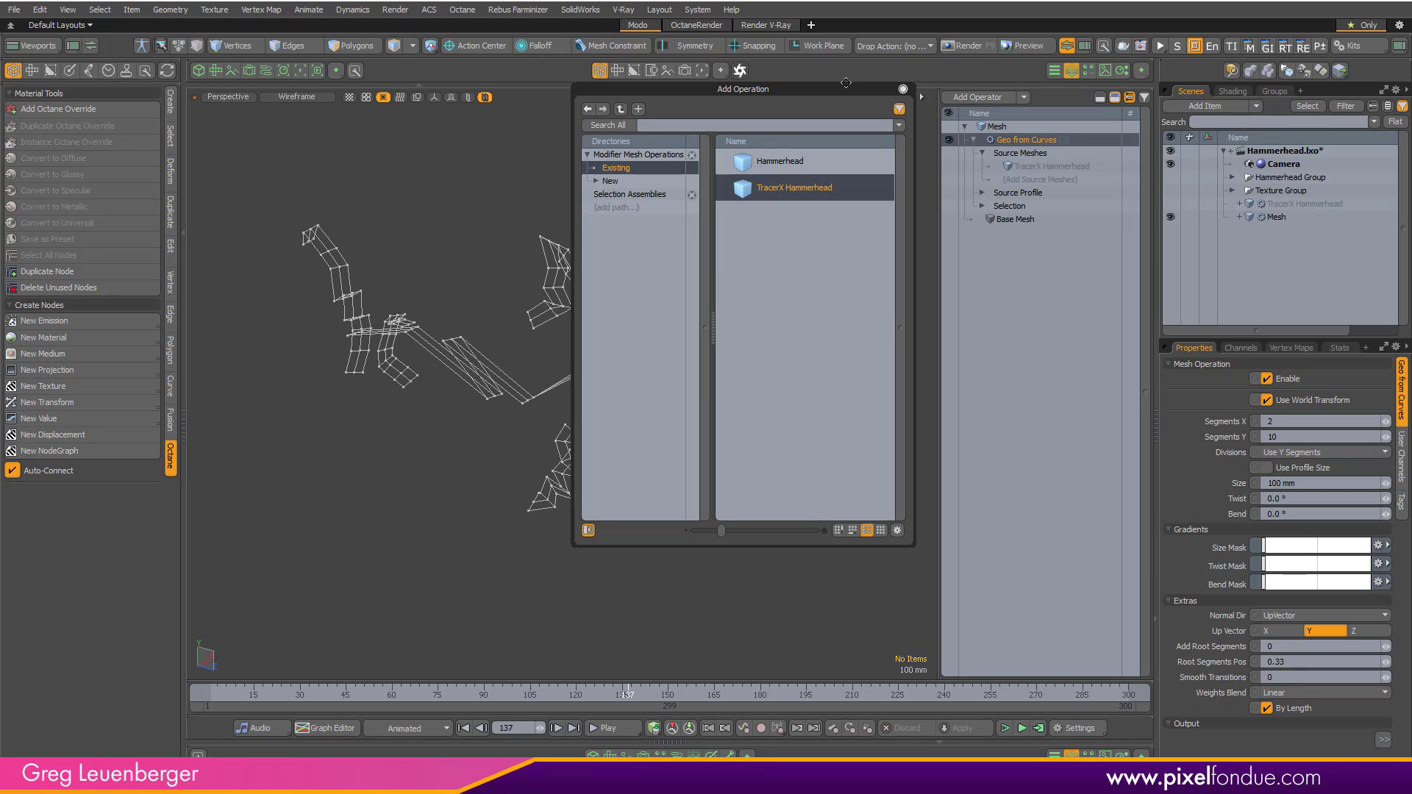
{"action": "left_click", "coordinate": [903, 90]}
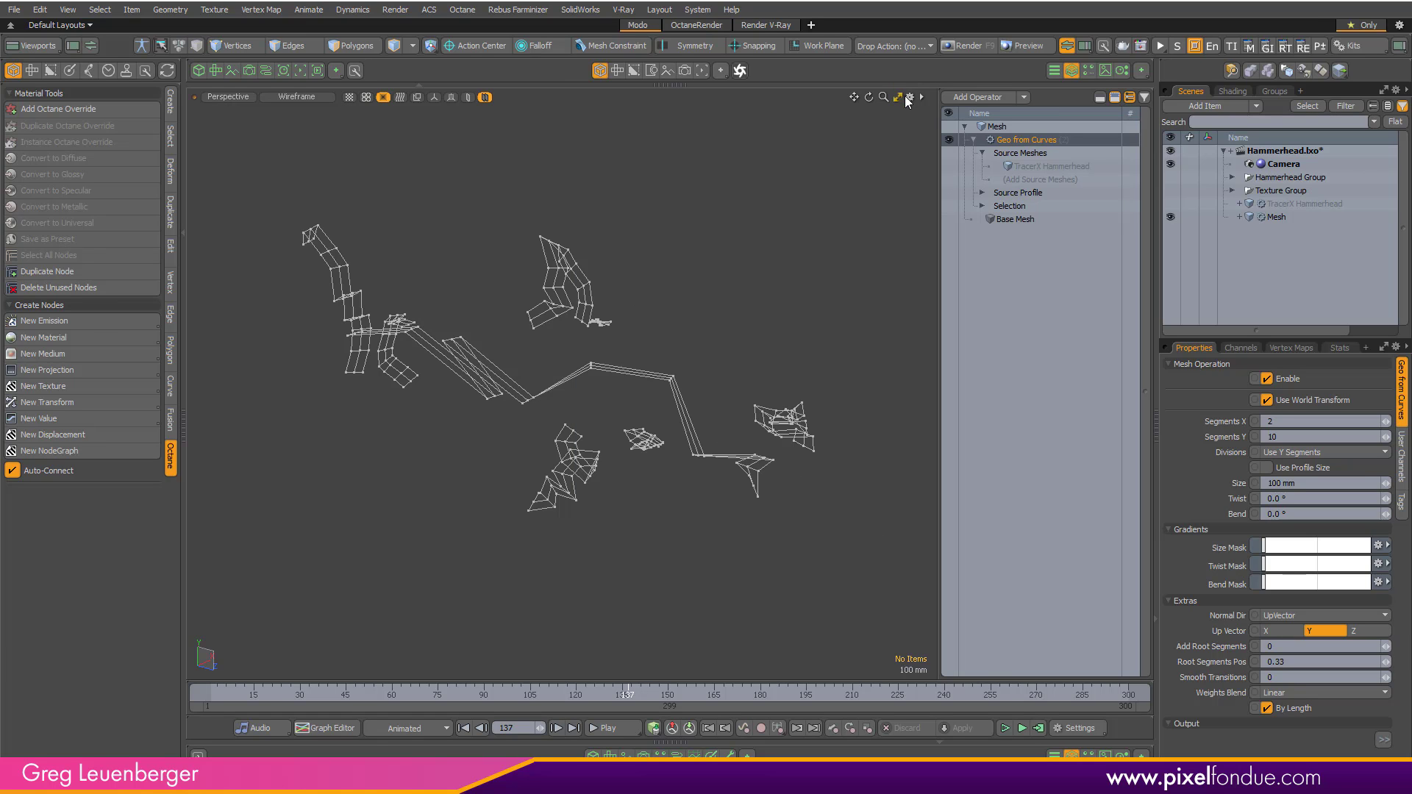
Switch the viewport to Default shading, enlarge the properties area and inspect the geometry generated from the curves.
{"action": "mouse_move", "coordinate": [735, 331]}
{"action": "left_mouse_down", "text": "alt"}
{"action": "mouse_move", "coordinate": [544, 338]}
{"action": "mouse_move", "coordinate": [718, 334]}
{"action": "mouse_move", "coordinate": [645, 511]}
{"action": "mouse_move", "coordinate": [684, 211]}
{"action": "mouse_move", "coordinate": [633, 563]}
{"action": "mouse_move", "coordinate": [614, 497]}
{"action": "mouse_move", "coordinate": [630, 316]}
{"action": "mouse_move", "coordinate": [583, 536]}
{"action": "mouse_move", "coordinate": [669, 514]}
{"action": "left_mouse_up", "text": "alt"}
{"action": "key", "text": "KP_5"}
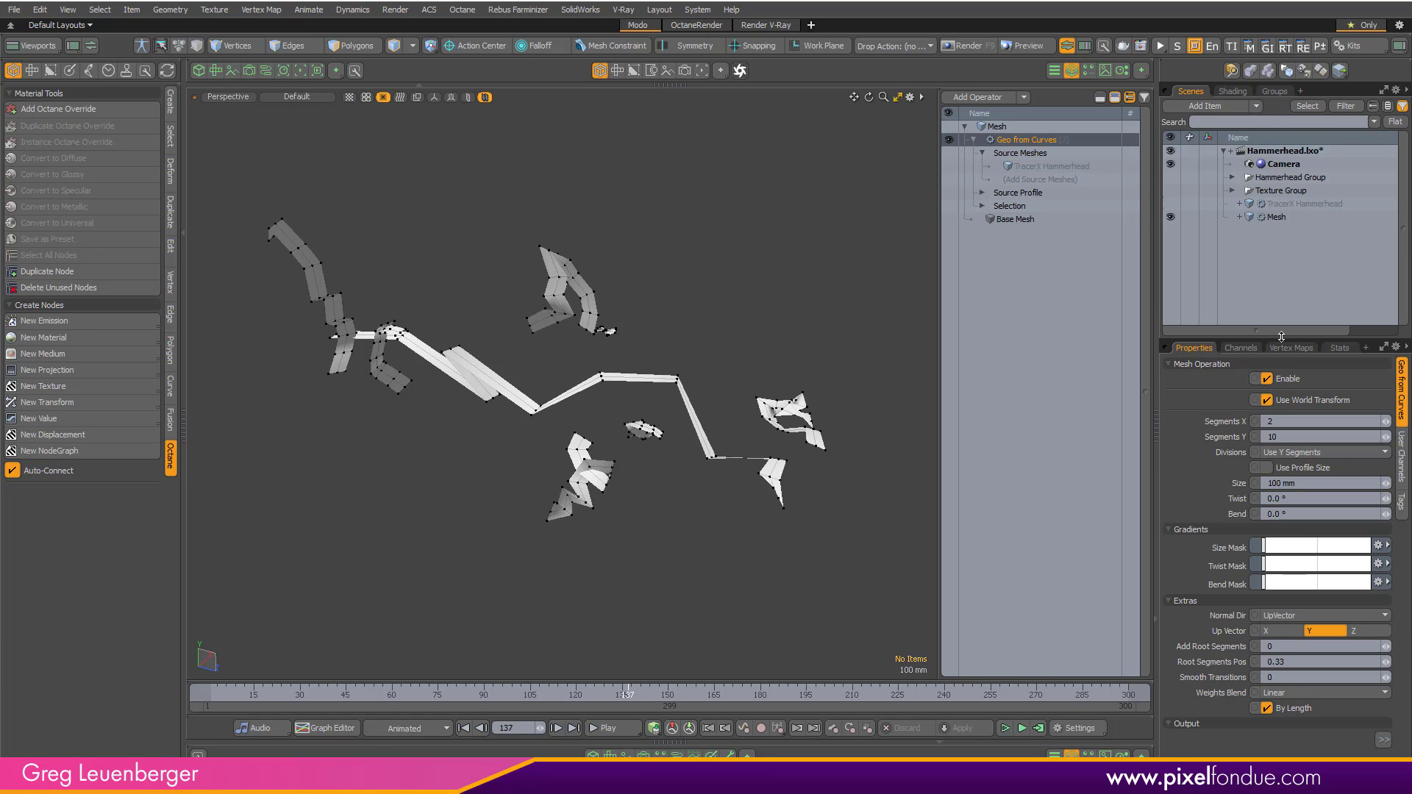
{"action": "left_click_drag", "start_coordinate": [1282, 338], "coordinate": [1281, 308]}
{"action": "left_click_drag", "start_coordinate": [717, 389], "coordinate": [628, 432], "text": "alt"}
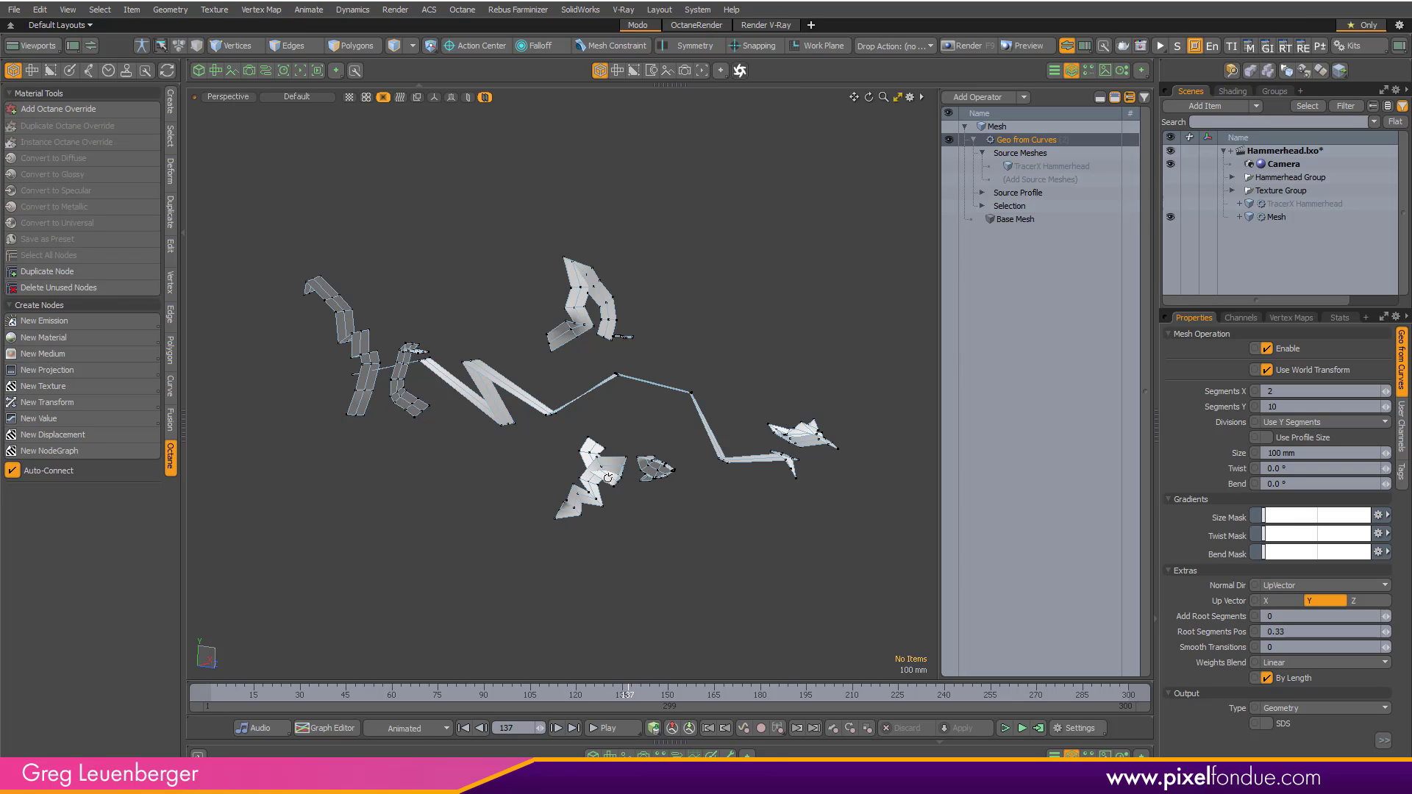
{"action": "left_click_drag", "start_coordinate": [738, 390], "coordinate": [688, 448], "text": "alt"}
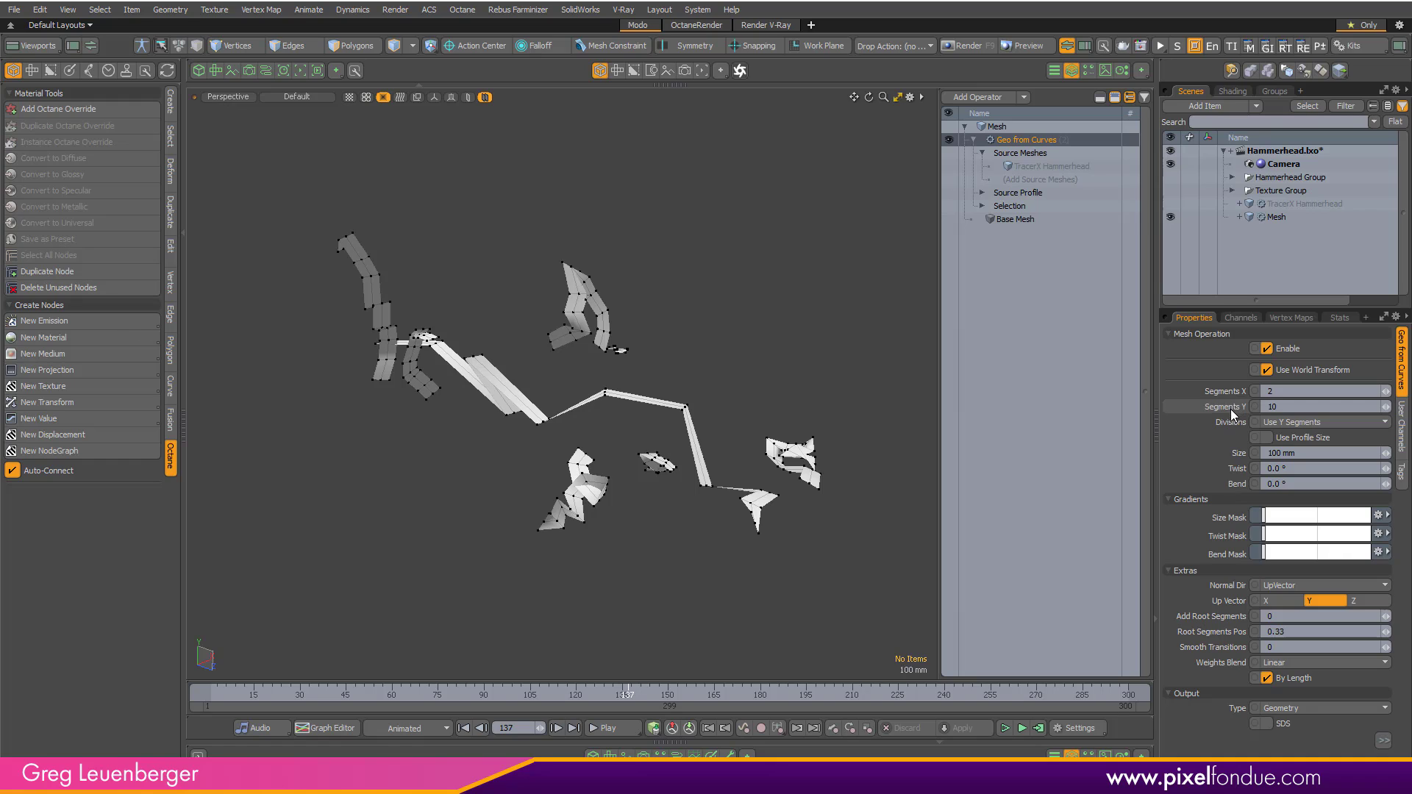
Turn on Double Sided for the Base Material in the shader tree.
{"action": "left_click", "coordinate": [1239, 92]}
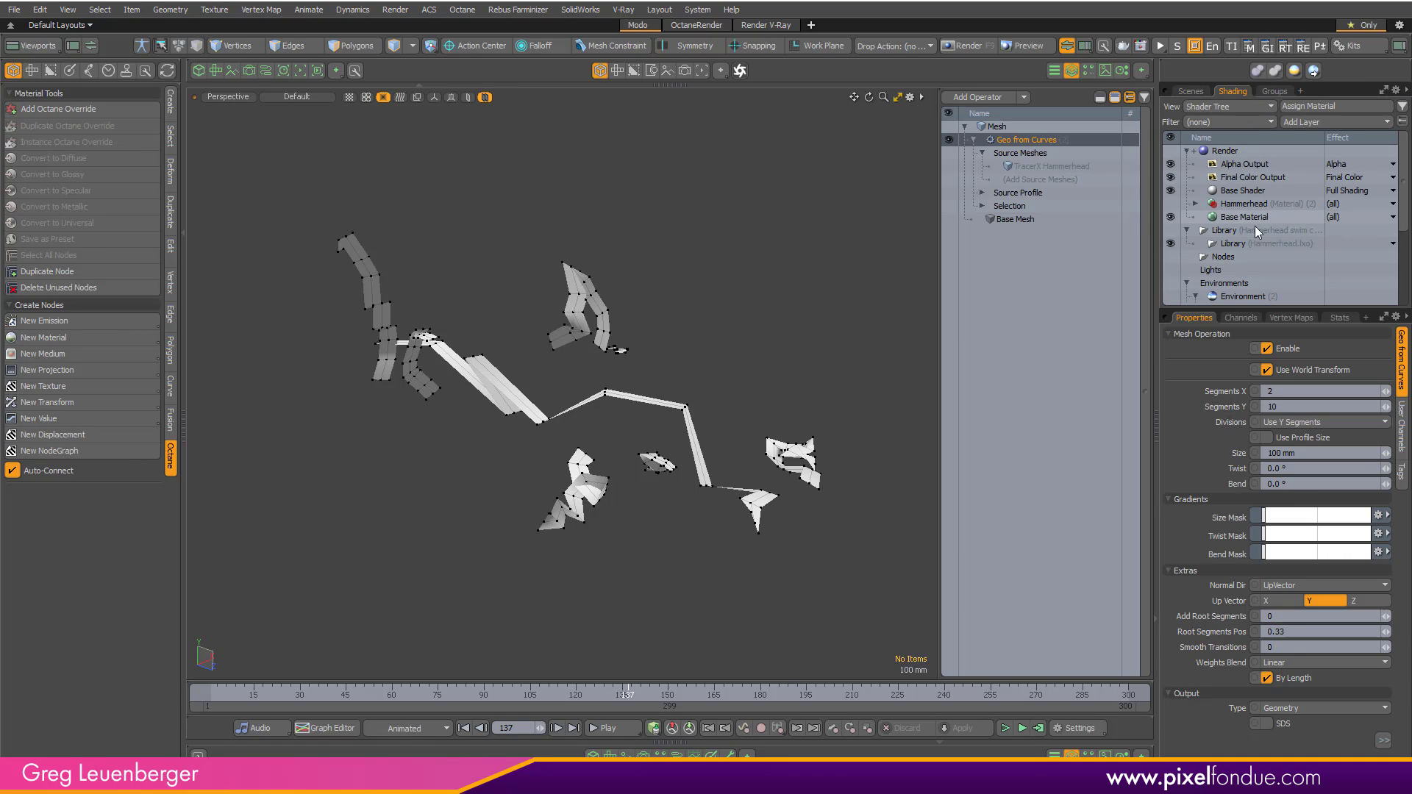
{"action": "left_click", "coordinate": [1250, 217]}
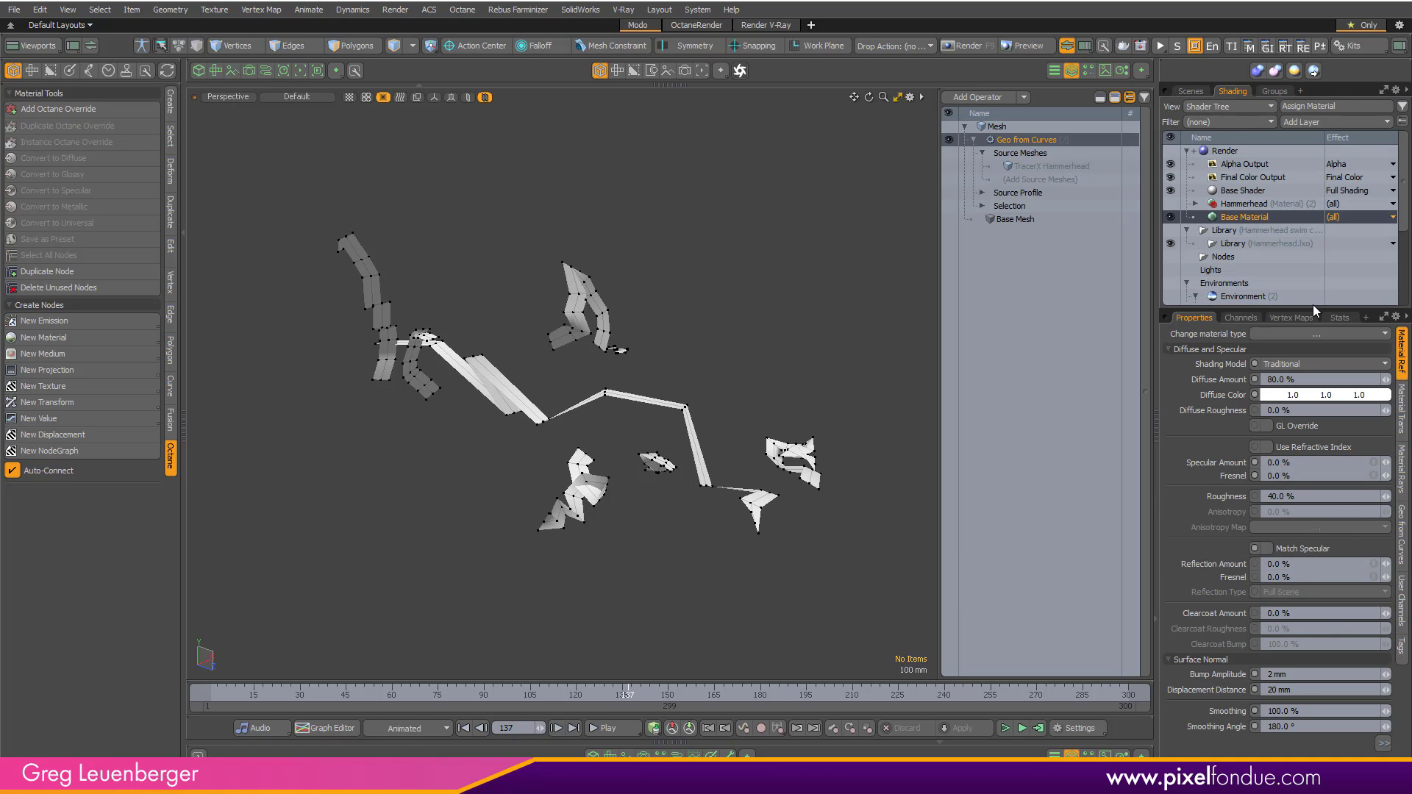
{"action": "left_click_drag", "start_coordinate": [1312, 305], "coordinate": [1312, 222]}
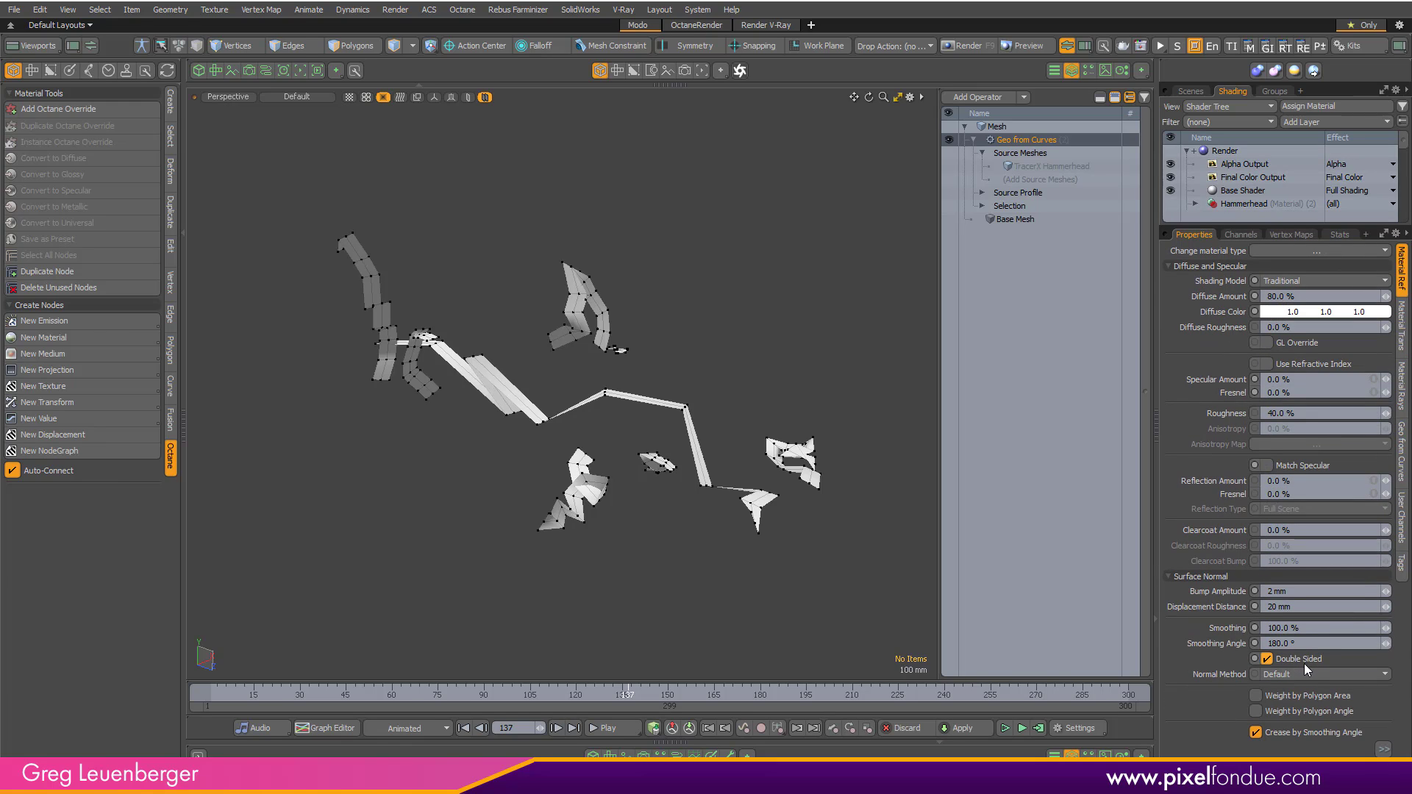
Rename the new mesh item that holds the curve geometry as GFC Hammerhead.
{"action": "left_click", "coordinate": [1191, 92]}
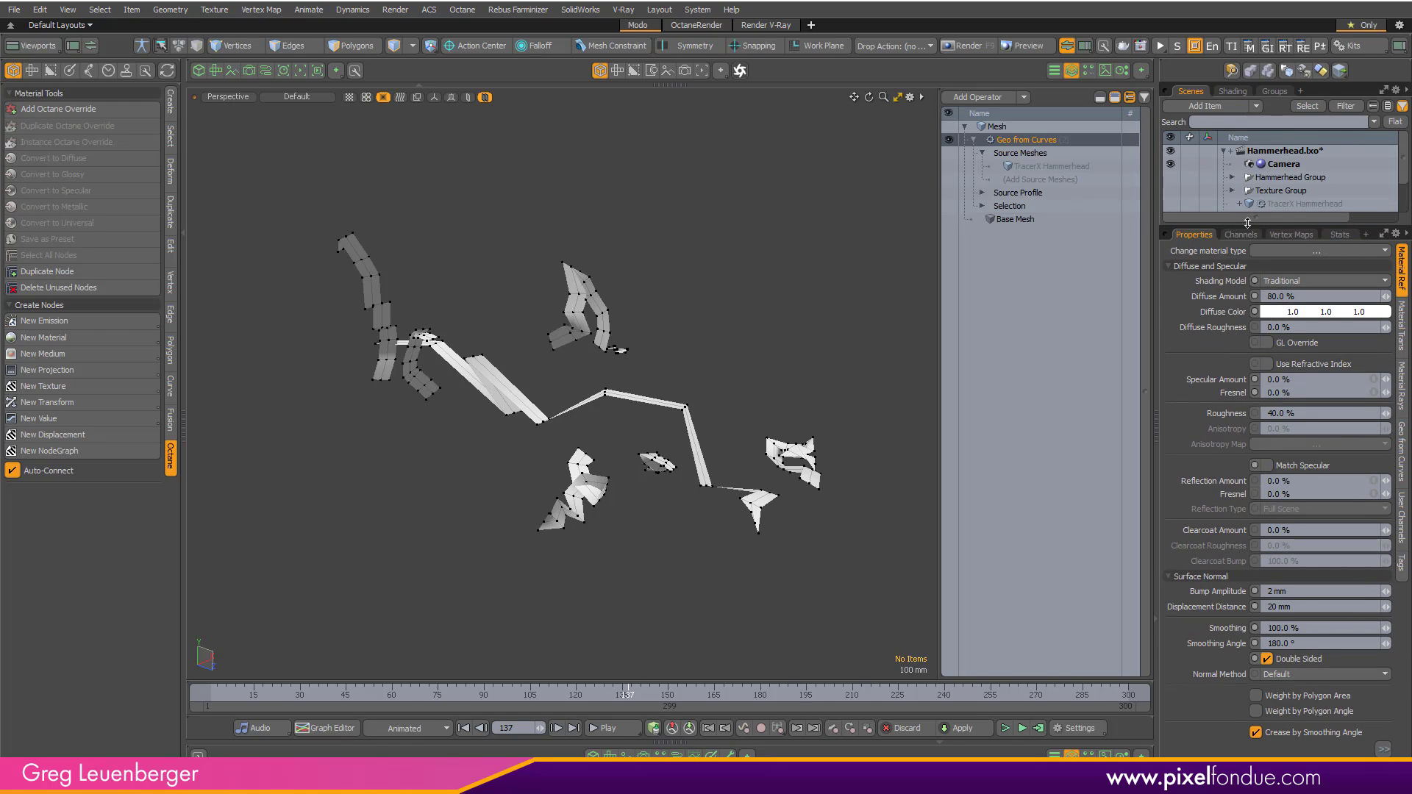
{"action": "left_click_drag", "start_coordinate": [1247, 222], "coordinate": [1250, 413]}
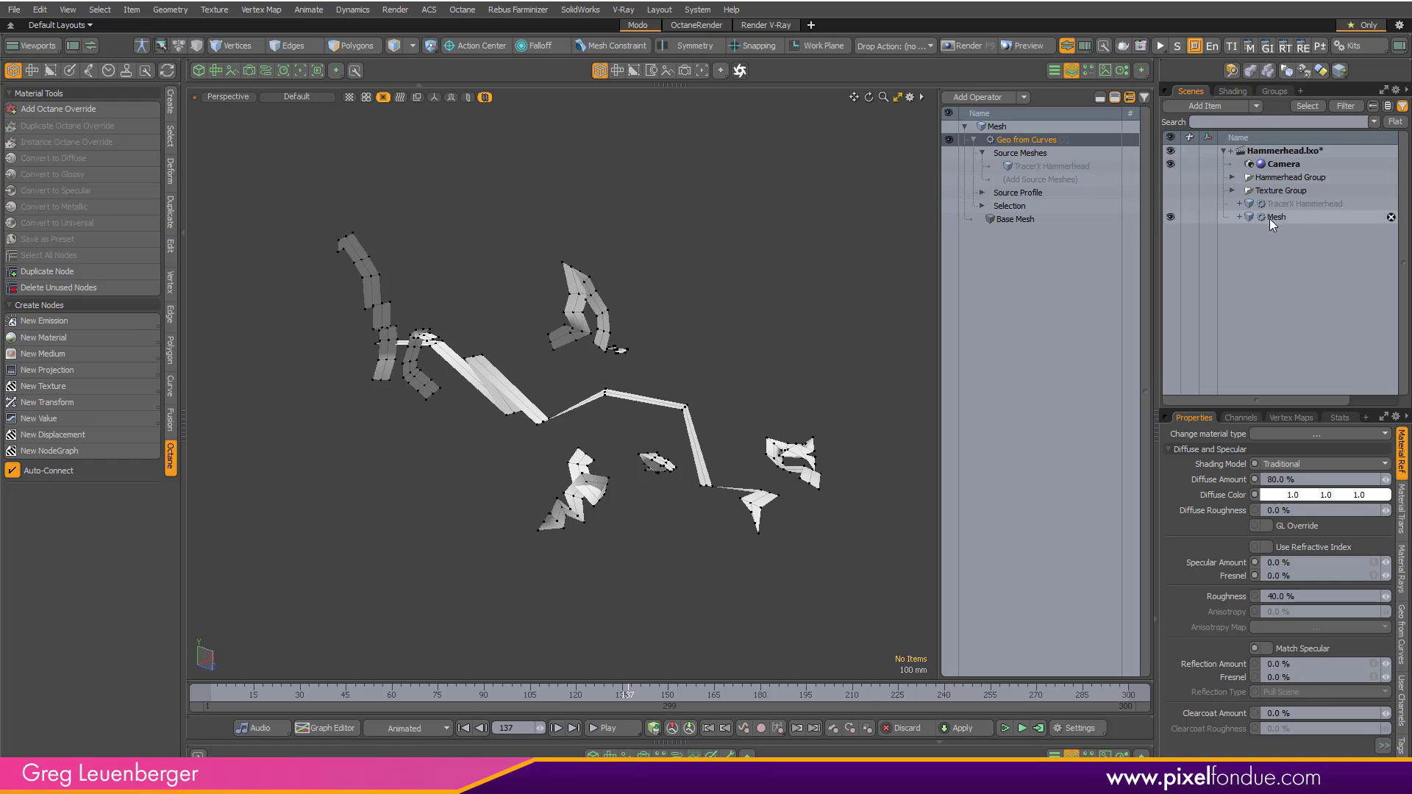
{"action": "left_click", "coordinate": [1270, 219]}
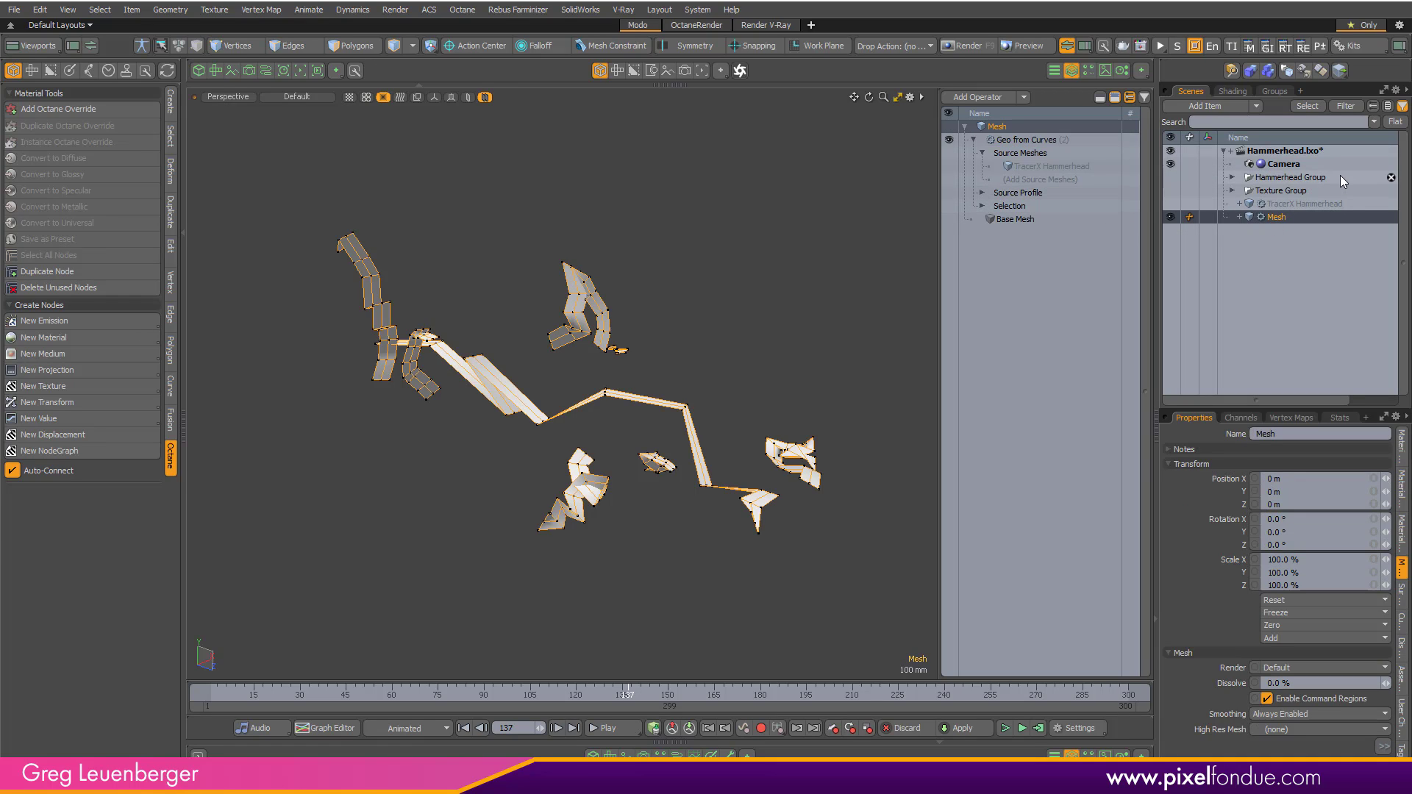
{"action": "double_click", "coordinate": [1286, 218]}
{"action": "type", "text": "Tr"}
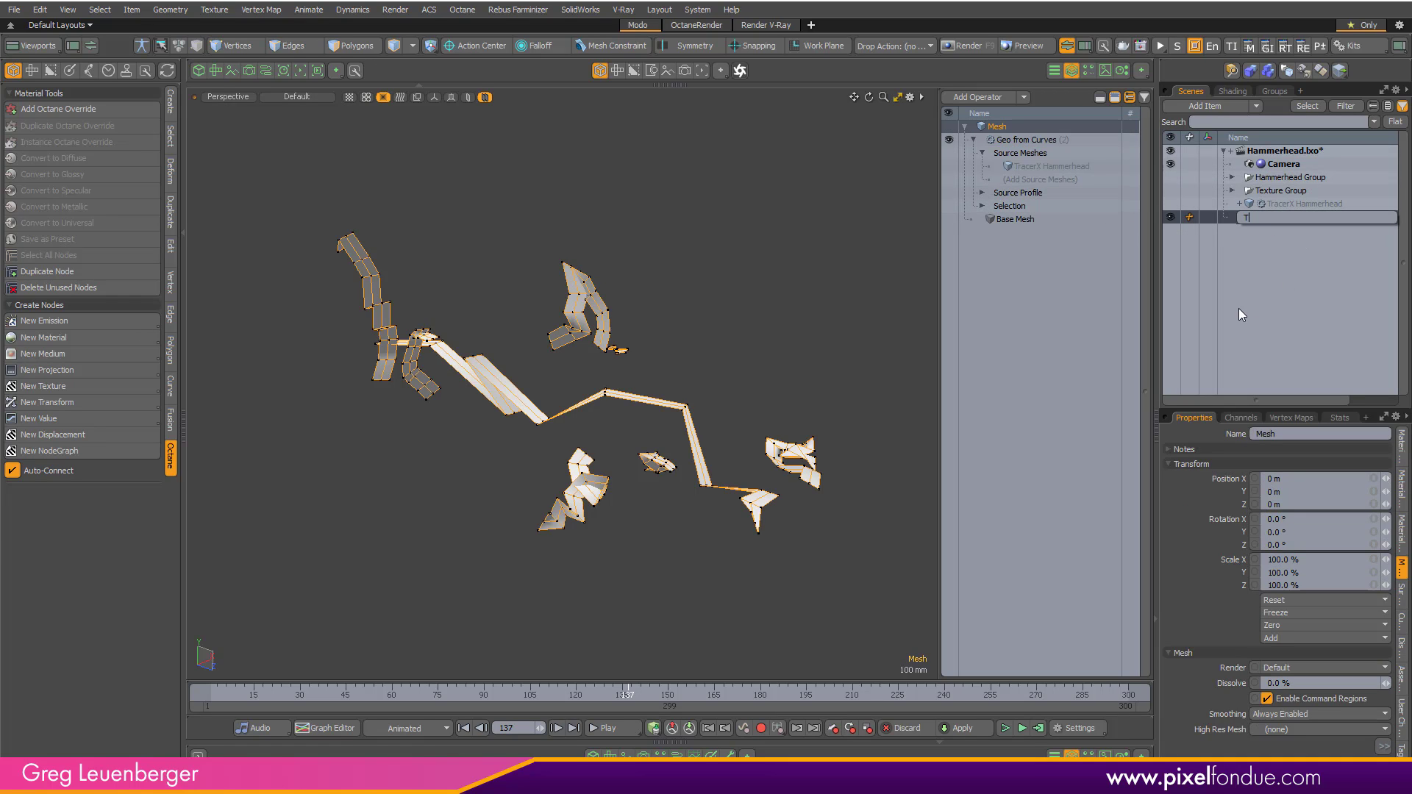
{"action": "key", "text": "BackSpace"}
{"action": "key", "text": "BackSpace"}
{"action": "type", "text": "GFC Hammerhead"}
{"action": "key", "text": "Return"}
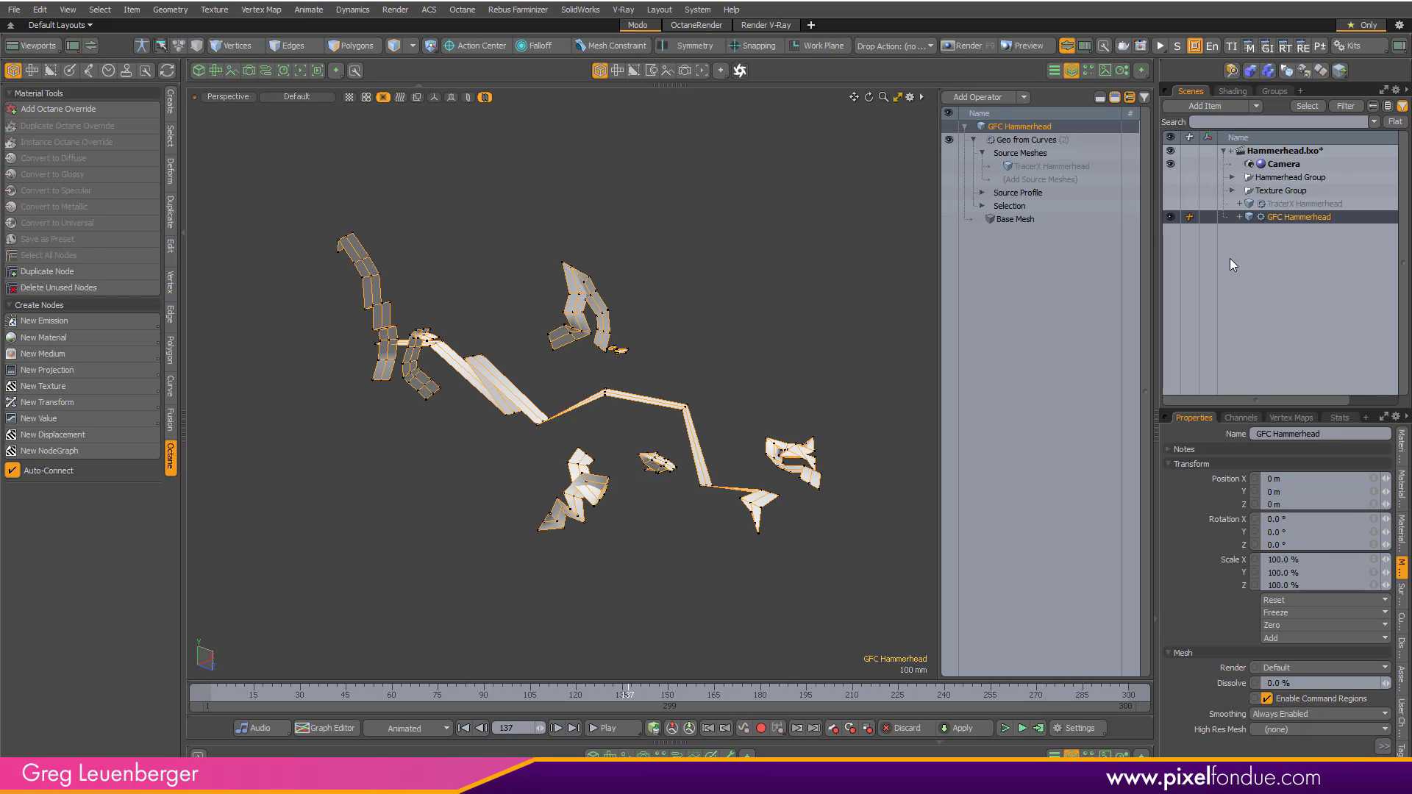
Raise Segments Y of GFC Hammerhead's Geo from Curves operation to 437 and inspect the strips around the shark.
{"action": "left_click", "coordinate": [1239, 217]}
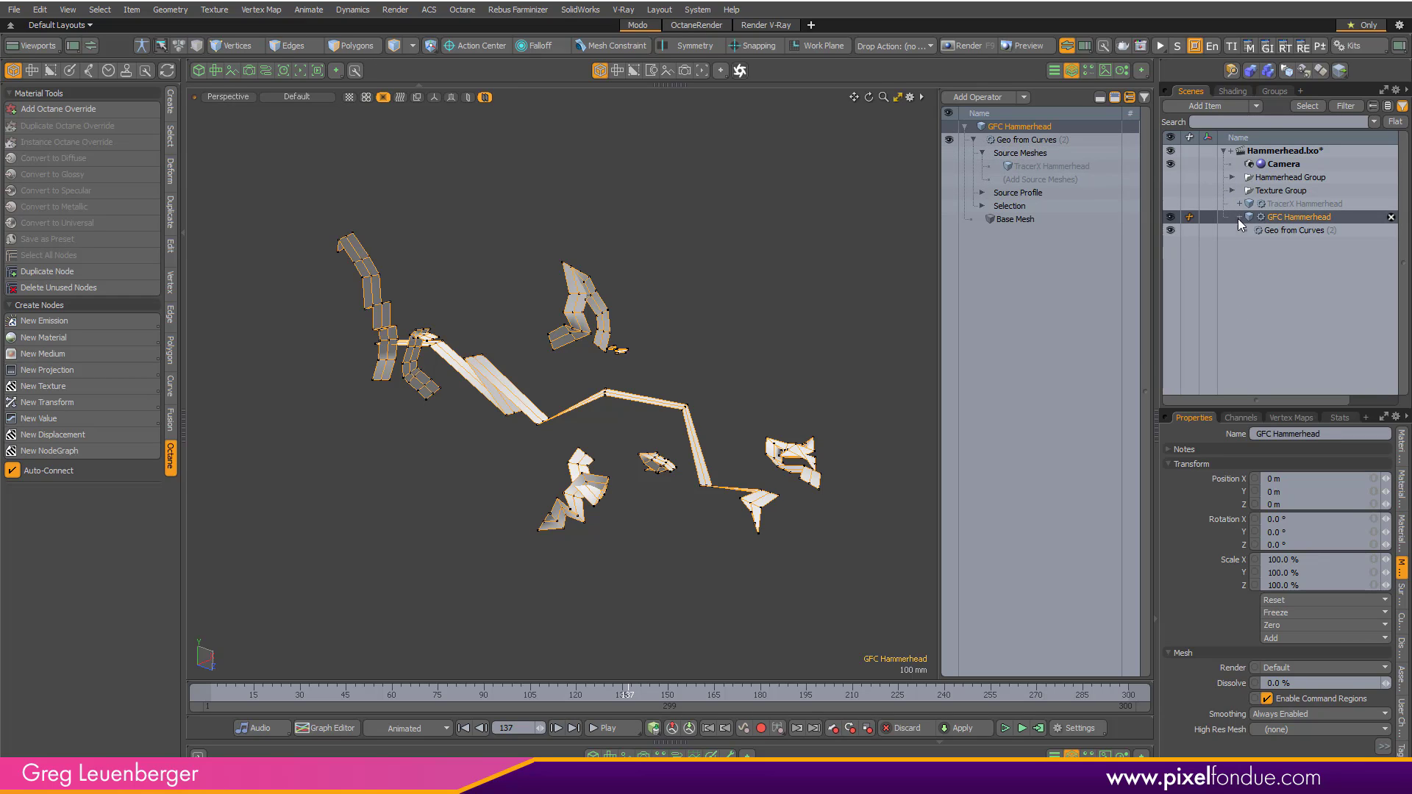
{"action": "left_click", "coordinate": [1024, 139]}
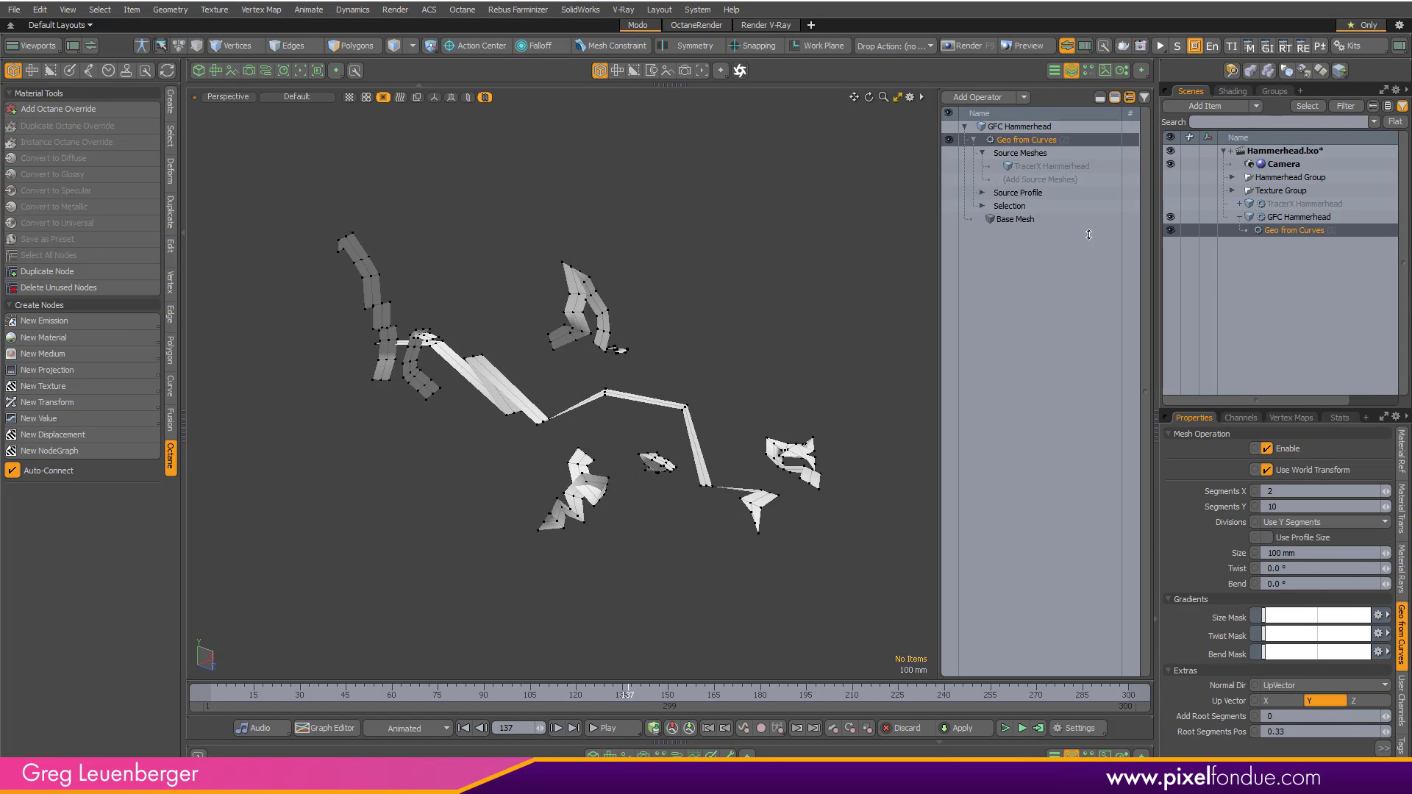
{"action": "left_click_drag", "start_coordinate": [1088, 235], "coordinate": [1084, 227]}
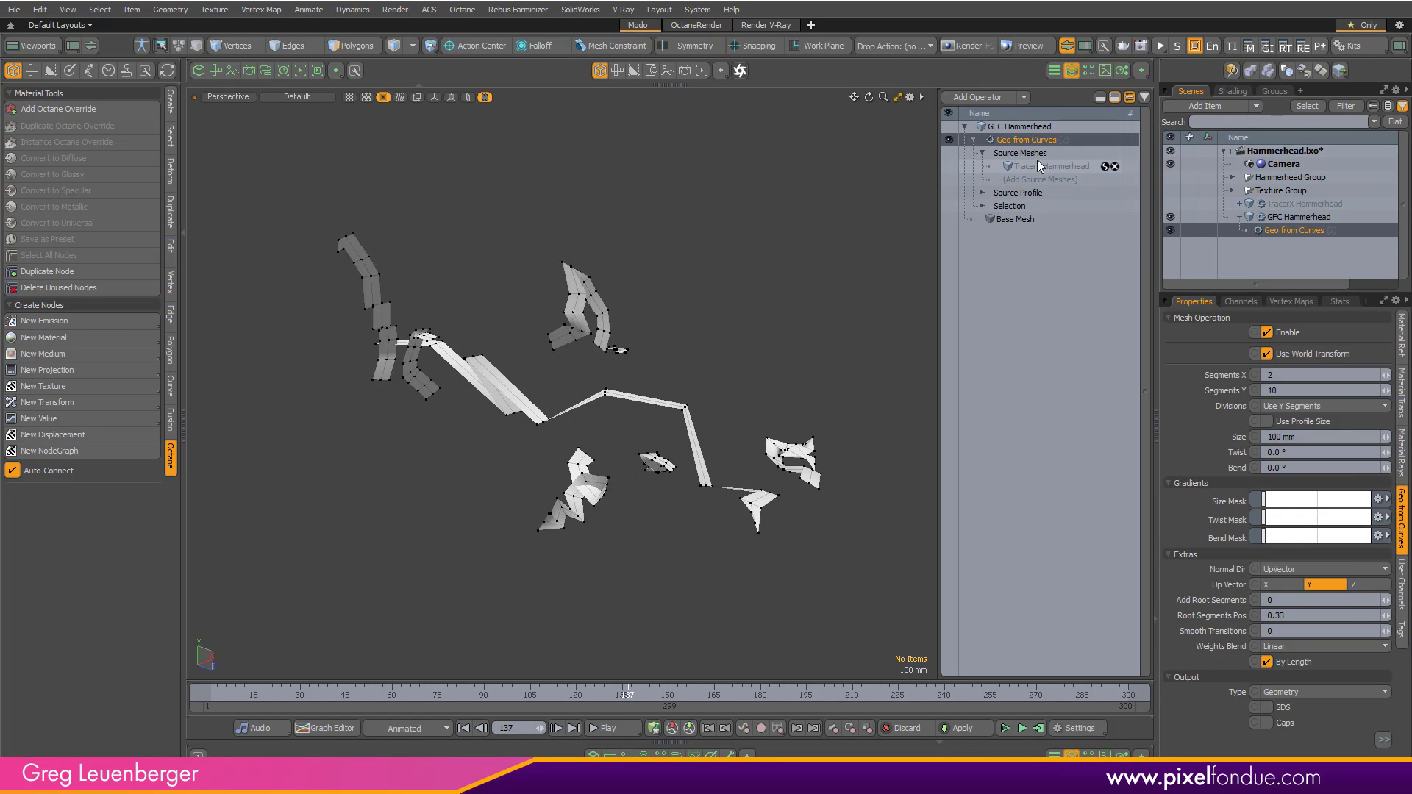
{"action": "left_click", "coordinate": [1233, 391]}
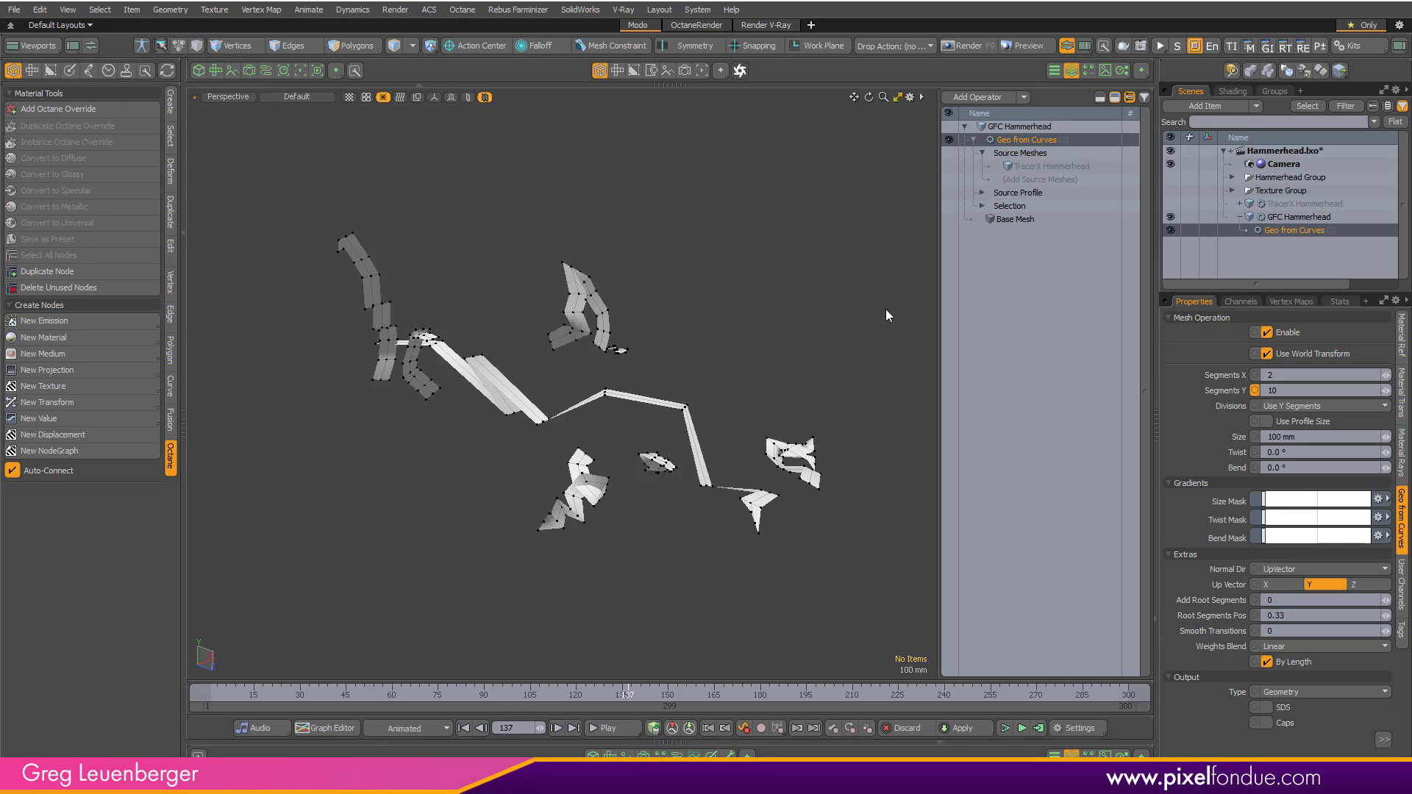
{"action": "middle_click_drag", "start_coordinate": [888, 316], "coordinate": [889, 281]}
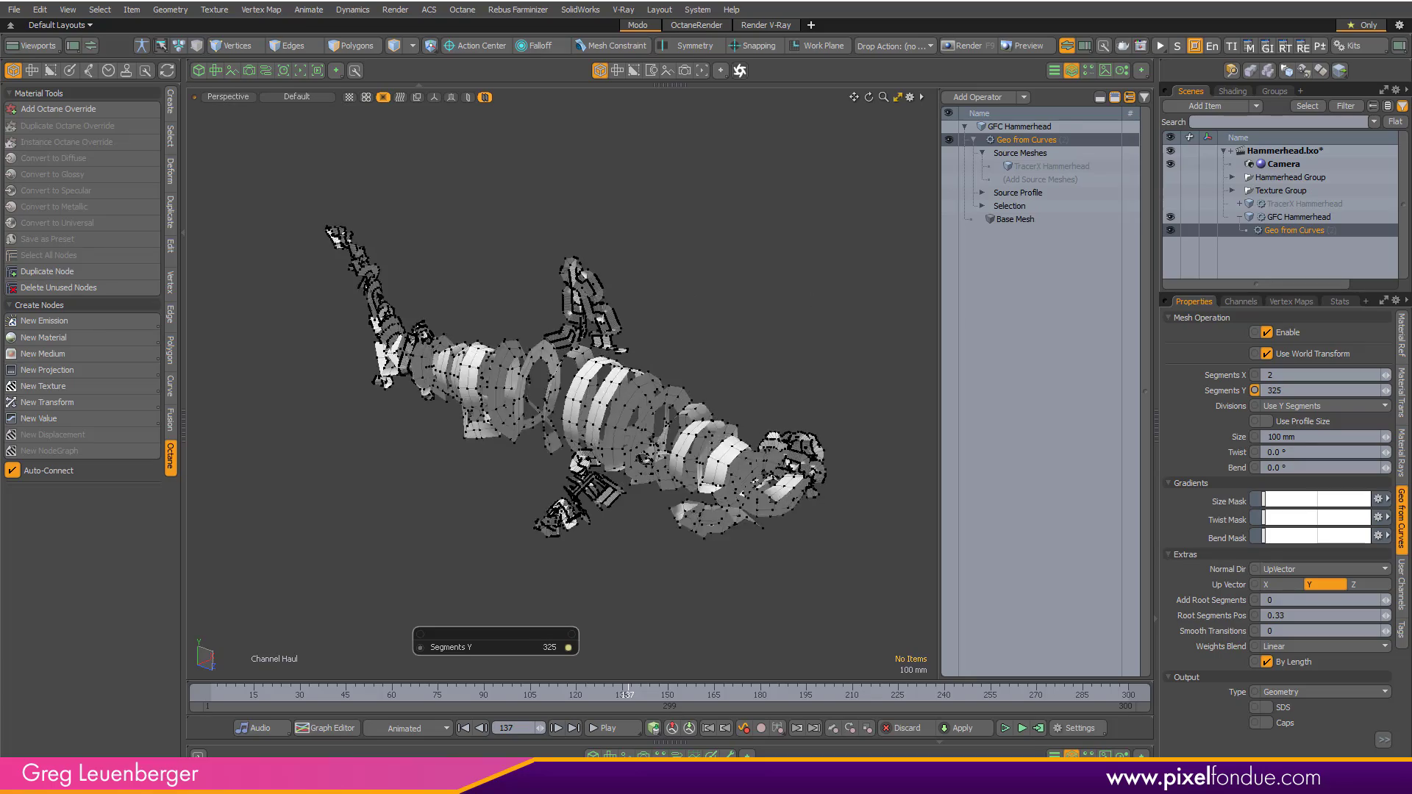
{"action": "left_click_drag", "start_coordinate": [889, 281], "coordinate": [889, 272]}
{"action": "left_click_drag", "start_coordinate": [831, 342], "coordinate": [700, 320], "text": "alt"}
{"action": "scroll", "coordinate": [826, 372], "scroll_direction": "up", "scroll_amount": 3}
{"action": "scroll", "coordinate": [681, 320], "scroll_direction": "down", "scroll_amount": 3}
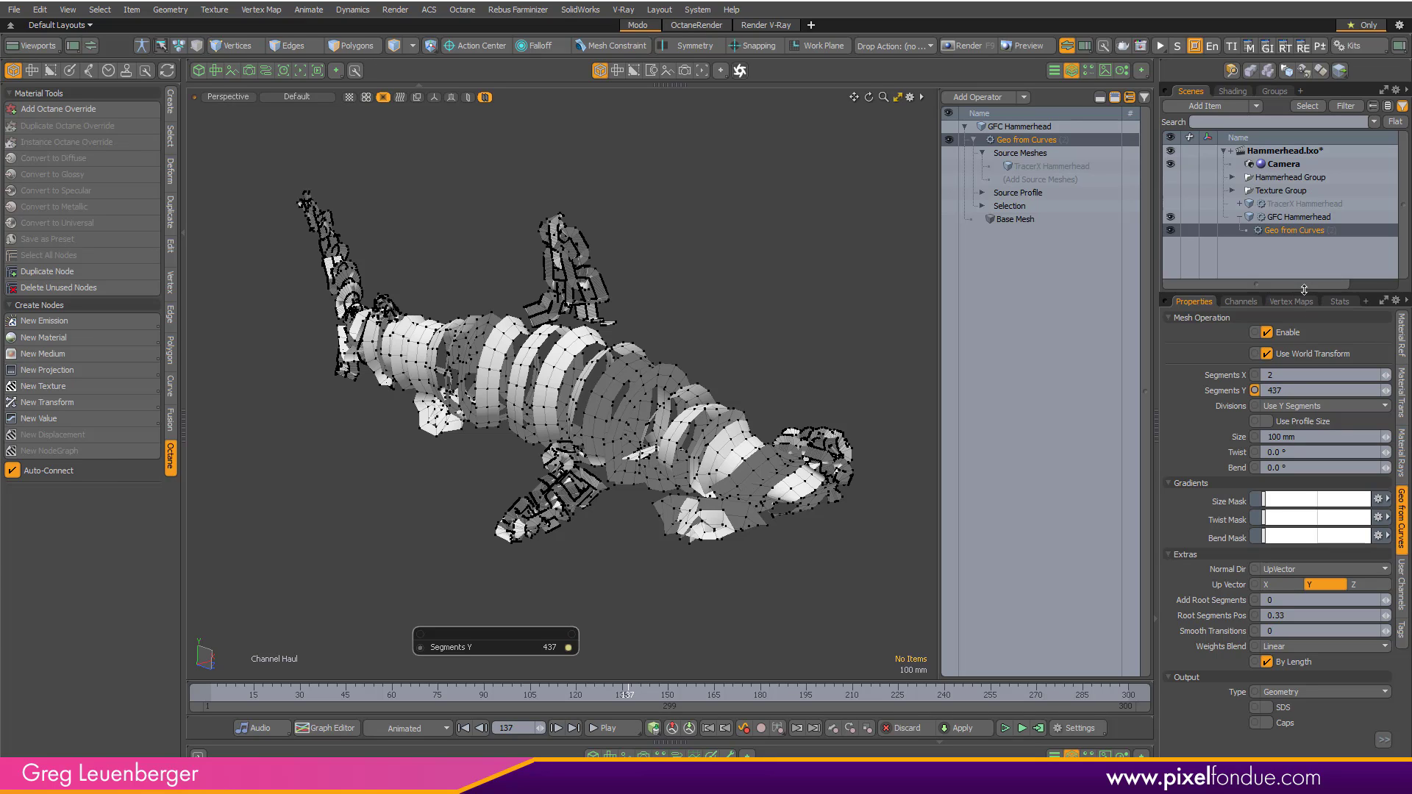
Set the Geo from Curves Geometry Type to Cylinders, with Segments X 8 and Segments Y 300.
{"action": "left_click_drag", "start_coordinate": [1301, 292], "coordinate": [1300, 276]}
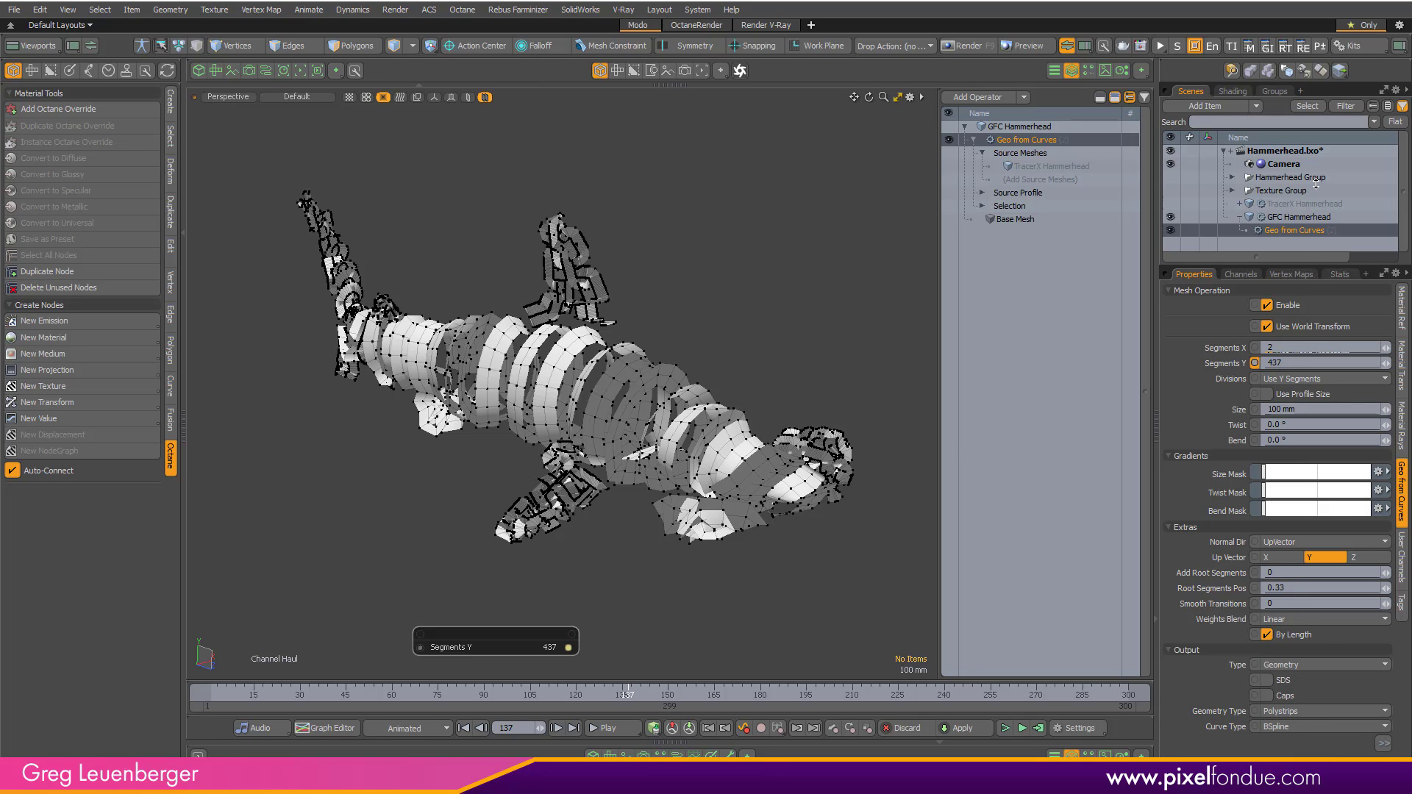
{"action": "left_click_drag", "start_coordinate": [1313, 233], "coordinate": [1312, 185]}
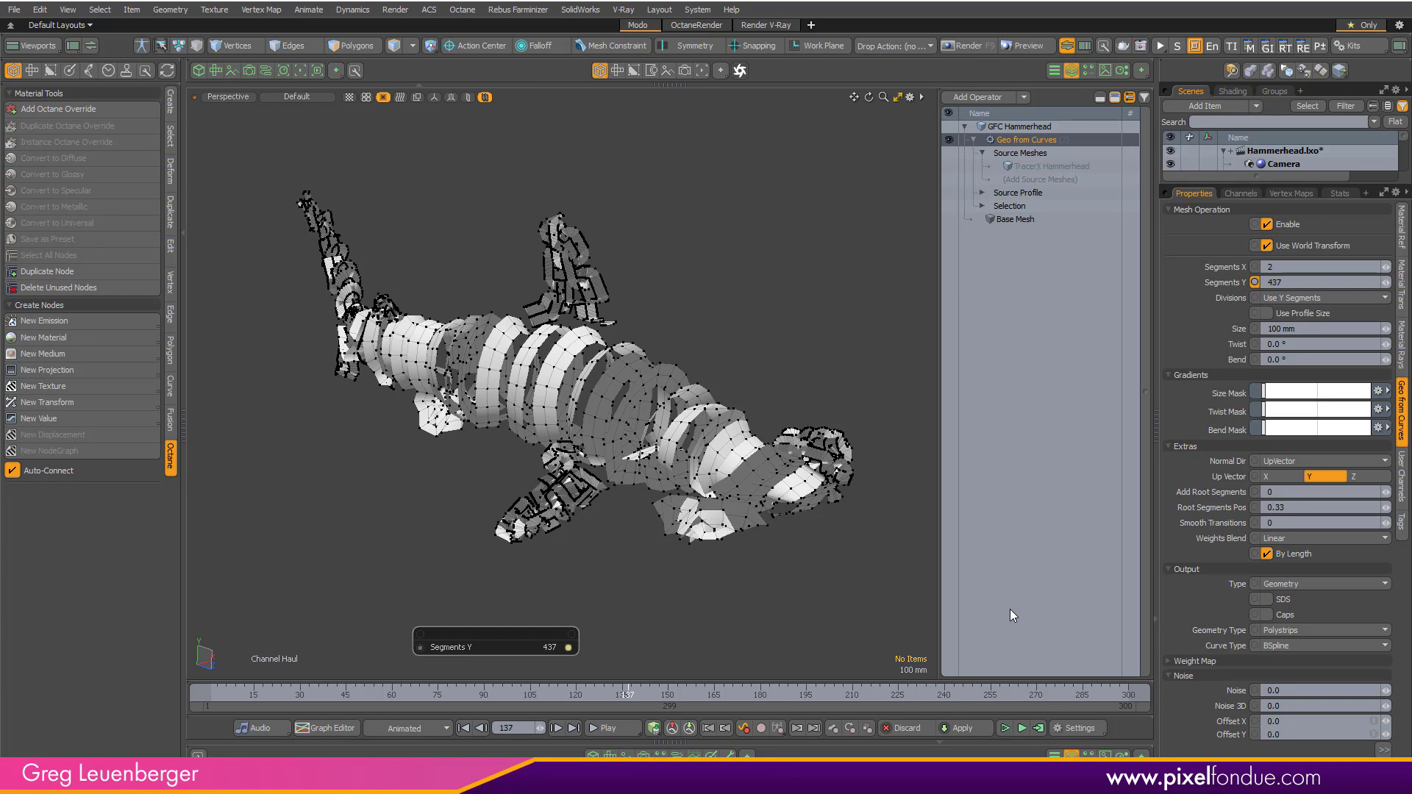
{"action": "left_click", "coordinate": [1297, 629]}
{"action": "left_click", "coordinate": [1303, 639]}
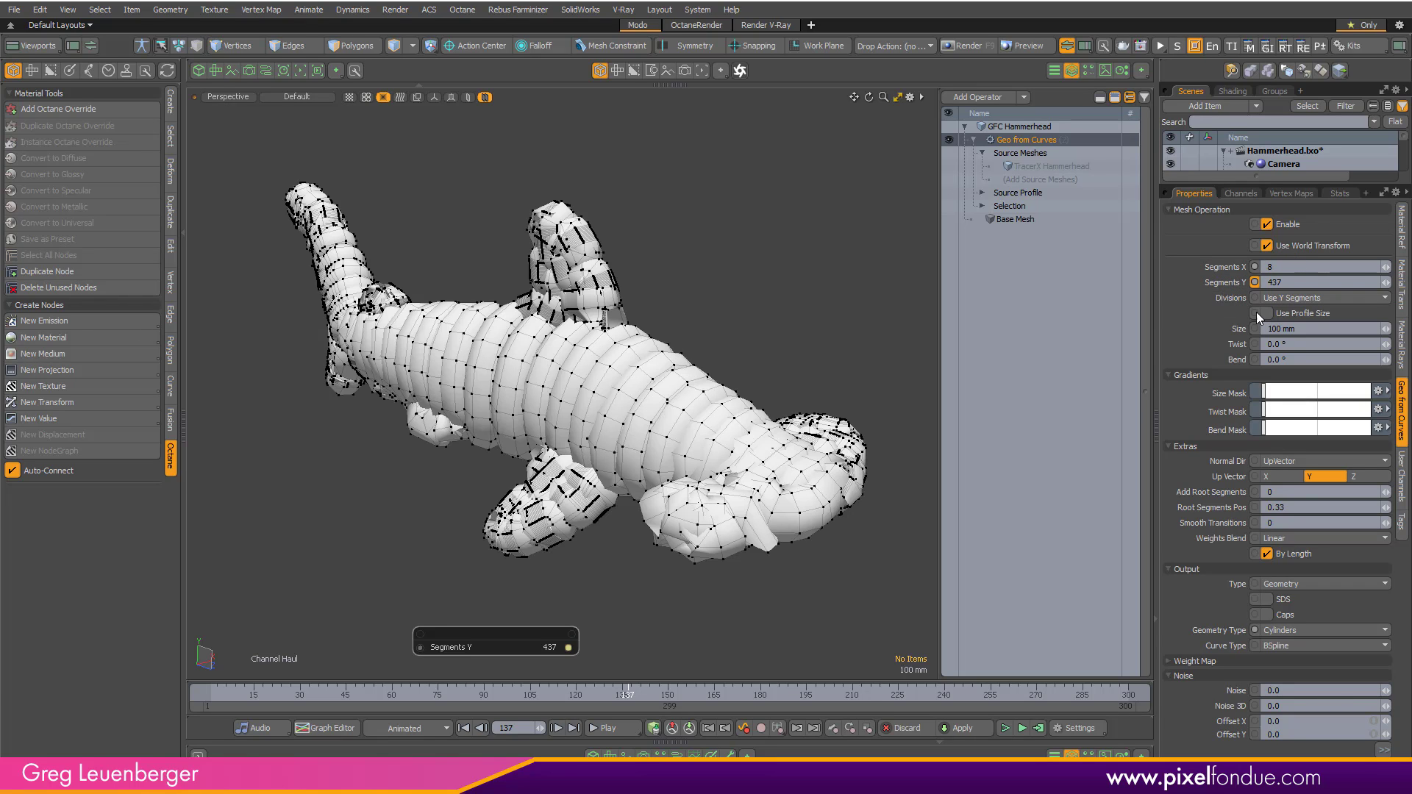
{"action": "left_click", "coordinate": [1302, 279]}
{"action": "type", "text": "300"}
{"action": "key", "text": "Return"}
Set the cylinders' Size to 10 mm and inspect the thin tubes around the shark's body.
{"action": "left_click", "coordinate": [1312, 328]}
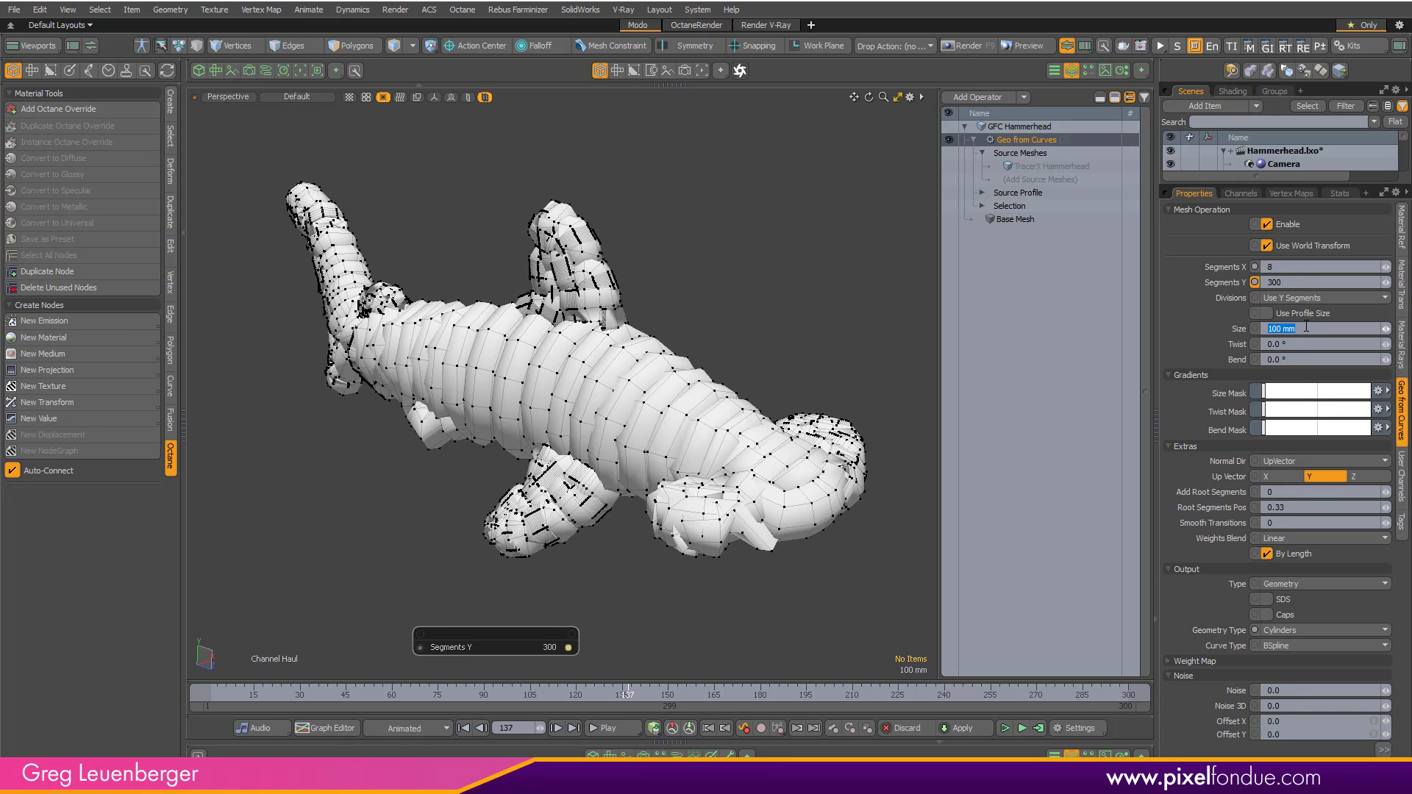
{"action": "type", "text": "10"}
{"action": "key", "text": "Return"}
{"action": "left_click_drag", "start_coordinate": [559, 412], "coordinate": [684, 444], "text": "alt"}
{"action": "mouse_move", "coordinate": [684, 444]}
{"action": "left_mouse_down", "text": "ctrl+alt"}
{"action": "mouse_move", "coordinate": [769, 444]}
{"action": "mouse_move", "coordinate": [706, 446]}
{"action": "left_mouse_up", "text": "ctrl+alt"}
{"action": "left_click_drag", "start_coordinate": [706, 446], "coordinate": [662, 504], "text": "alt"}
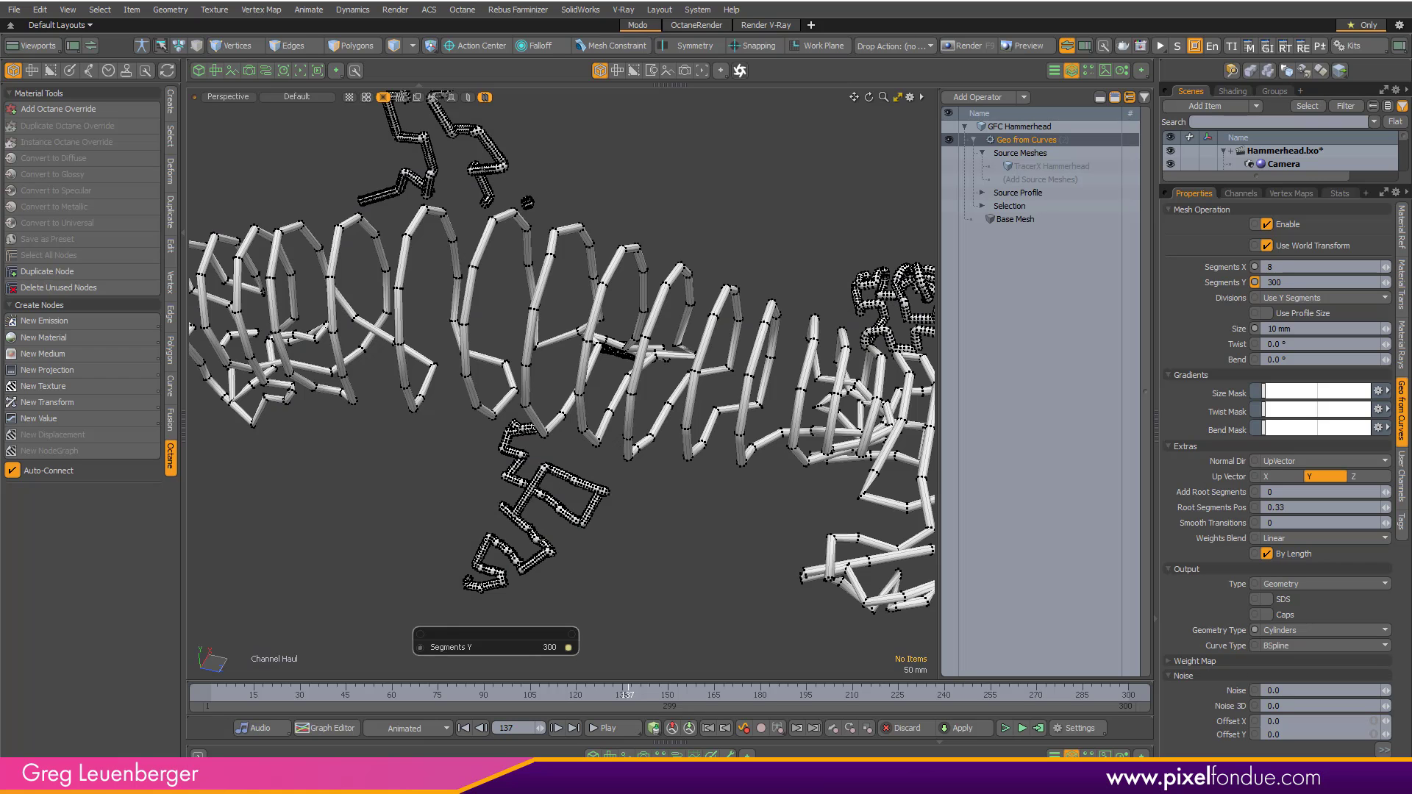
{"action": "left_click_drag", "start_coordinate": [646, 520], "coordinate": [690, 279], "text": "alt"}
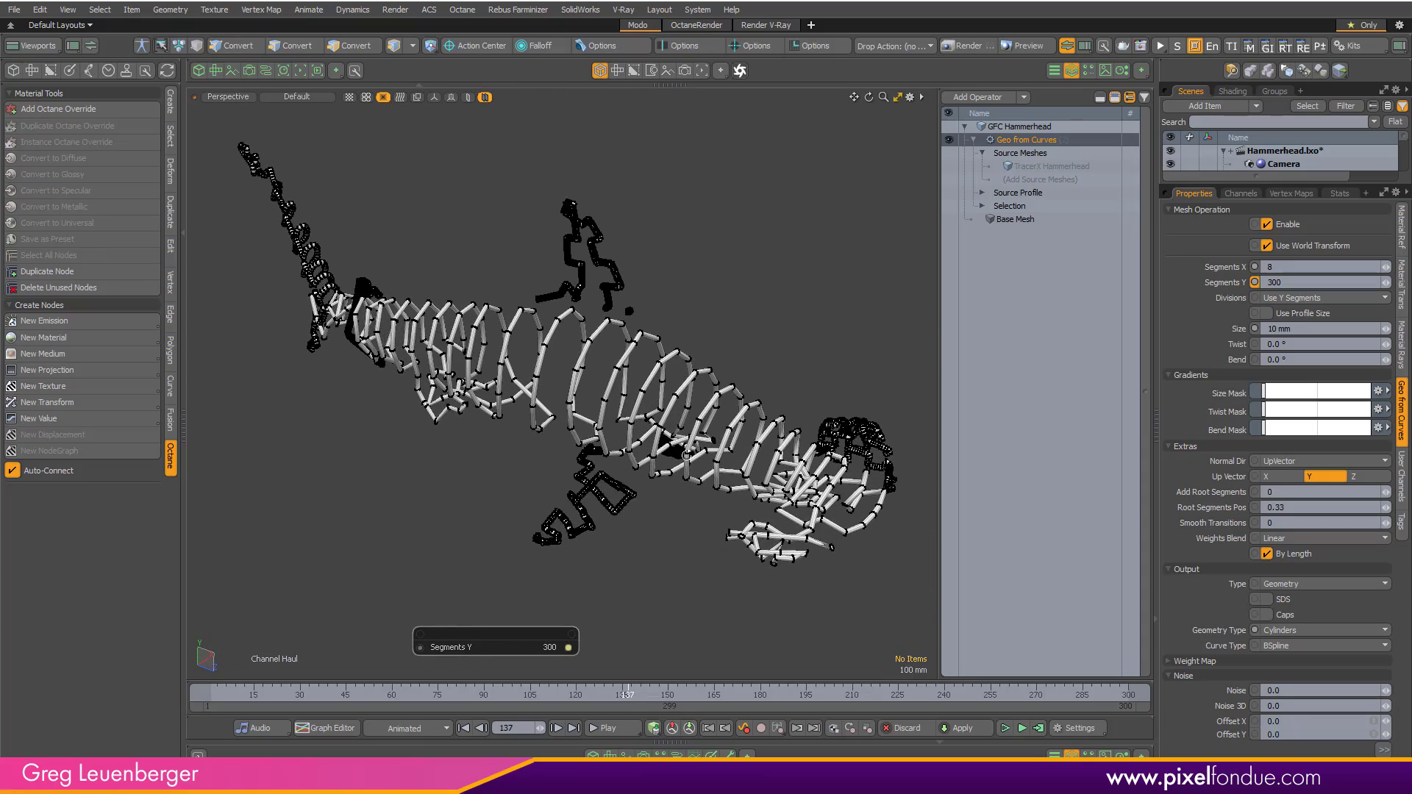
Change the Geo from Curves output Type from Geometry to Curves and examine the curve strands up close.
{"action": "left_click", "coordinate": [1283, 633]}
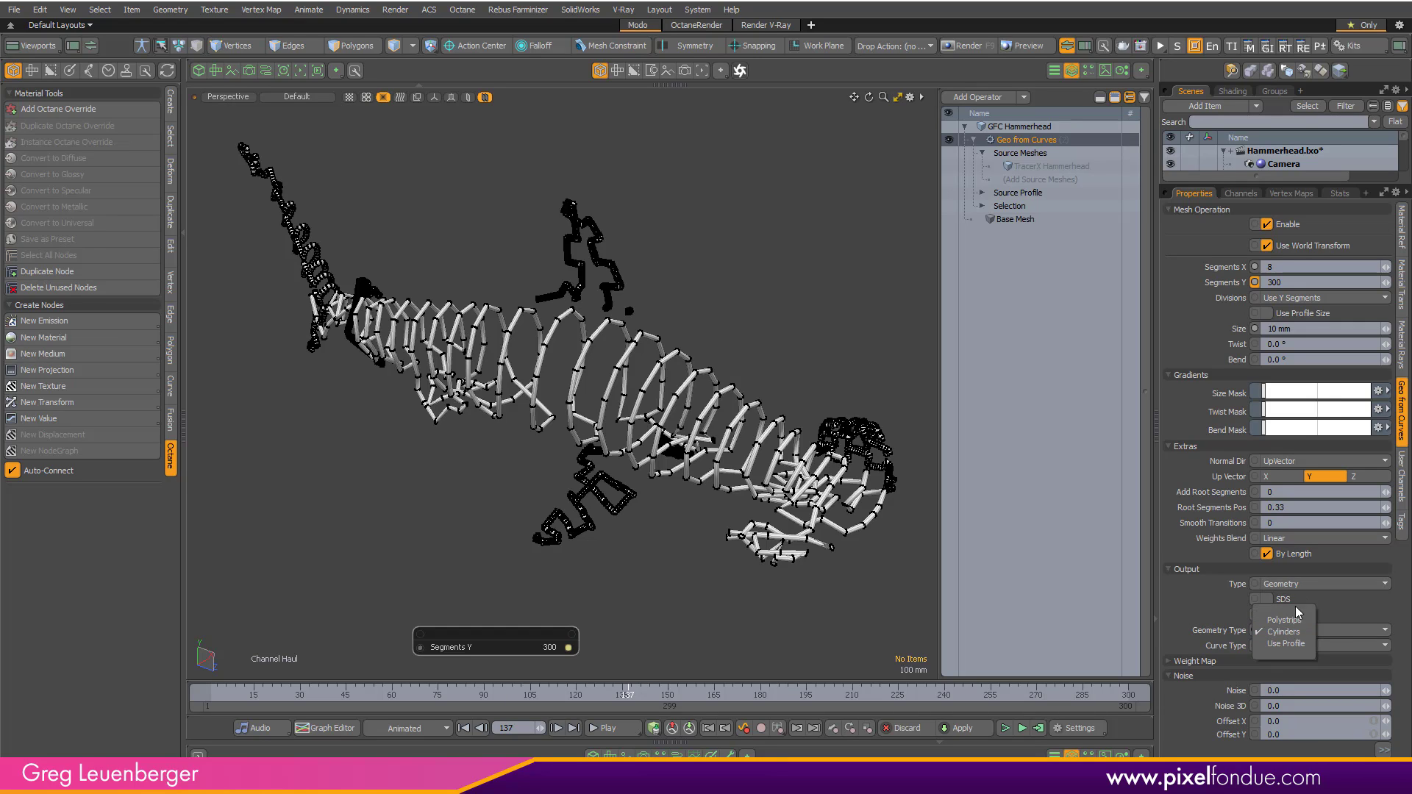
{"action": "left_click", "coordinate": [1317, 592]}
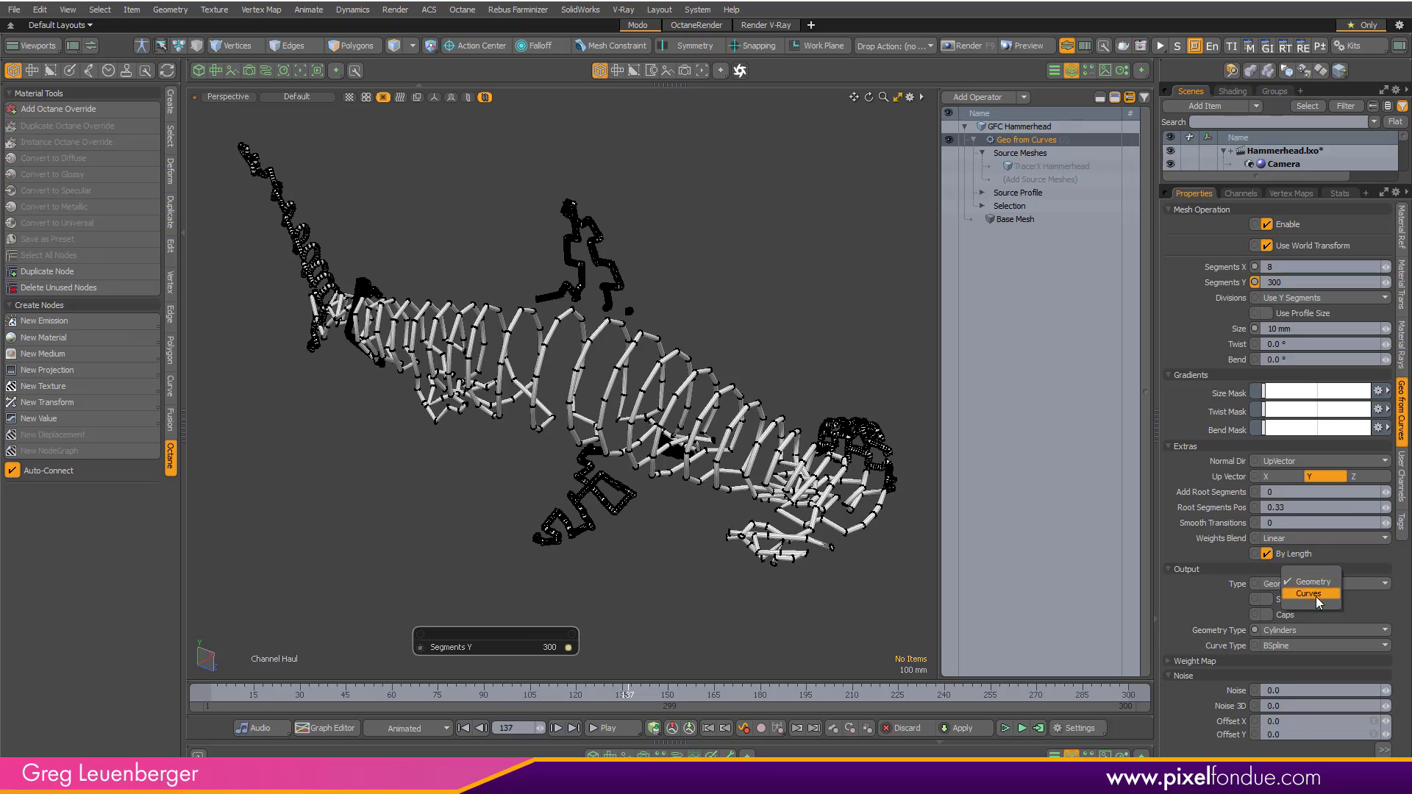
{"action": "left_click_drag", "start_coordinate": [652, 444], "coordinate": [731, 391], "text": "alt"}
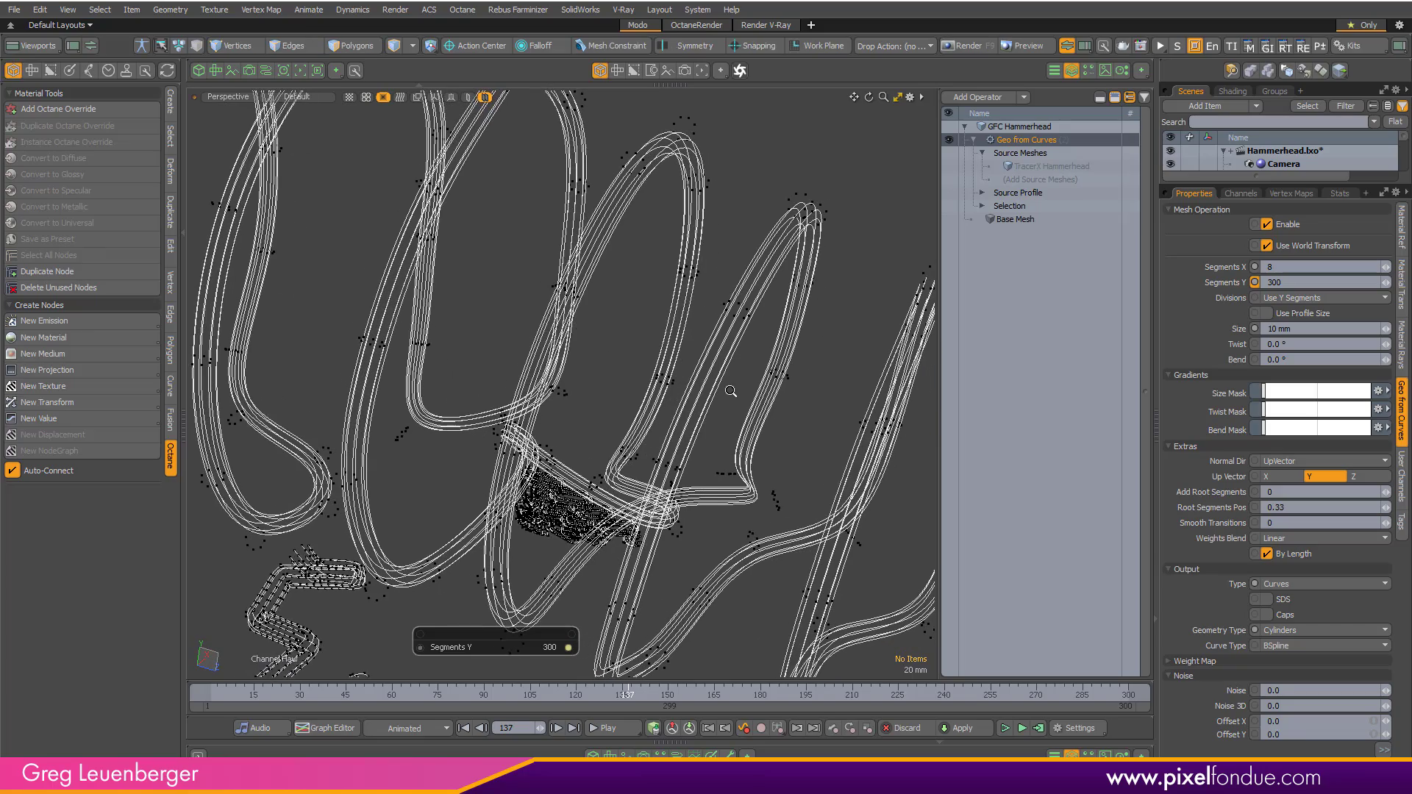
Try a Segments X value of 1 on the curve output and restore it to 8.
{"action": "left_click", "coordinate": [1297, 266]}
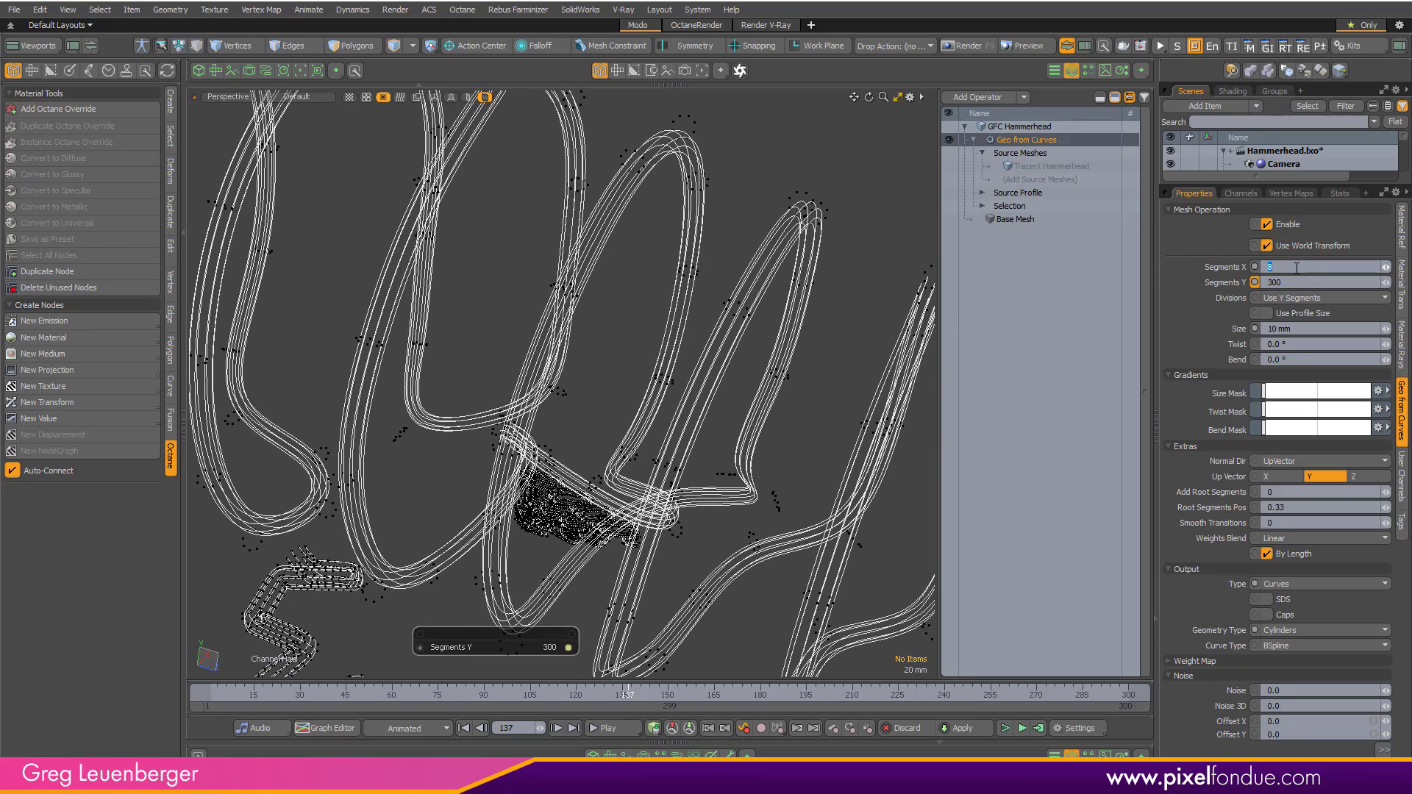
{"action": "key", "text": "Return"}
{"action": "left_click_drag", "start_coordinate": [426, 445], "coordinate": [905, 390], "text": "alt"}
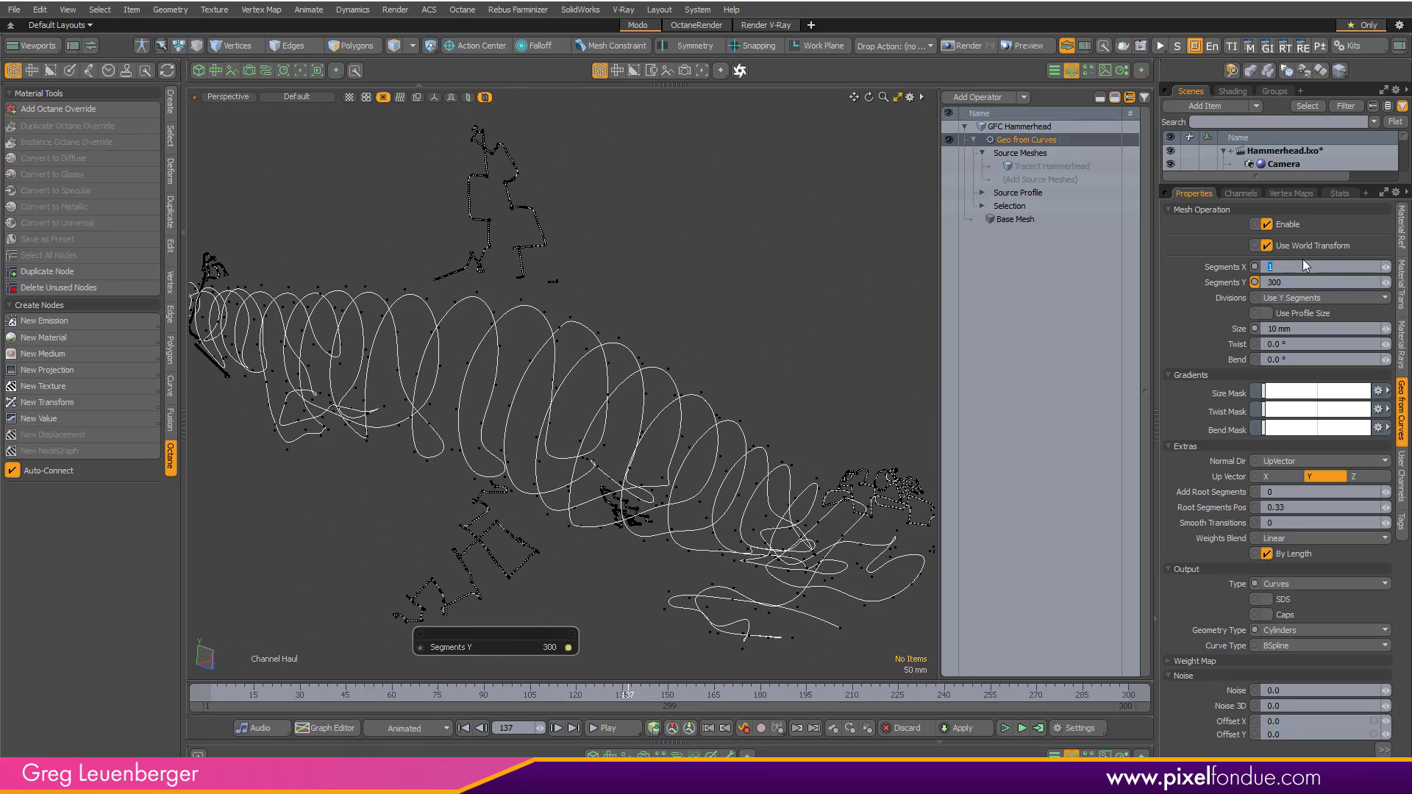
{"action": "left_click_drag", "start_coordinate": [660, 437], "coordinate": [787, 404], "text": "alt"}
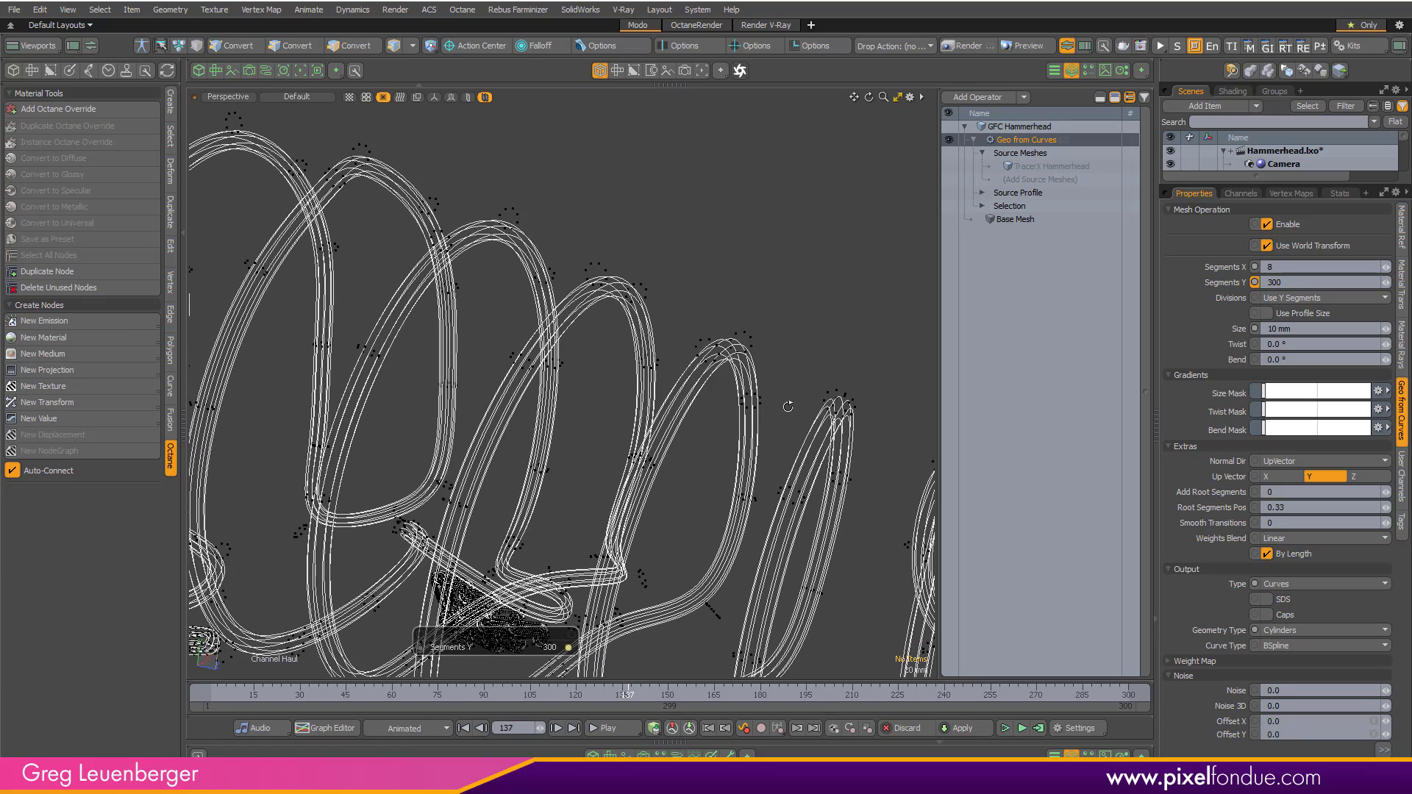
Try curve Size values of 50 mm and 30 mm while viewing the whole shark.
{"action": "left_click", "coordinate": [1309, 327]}
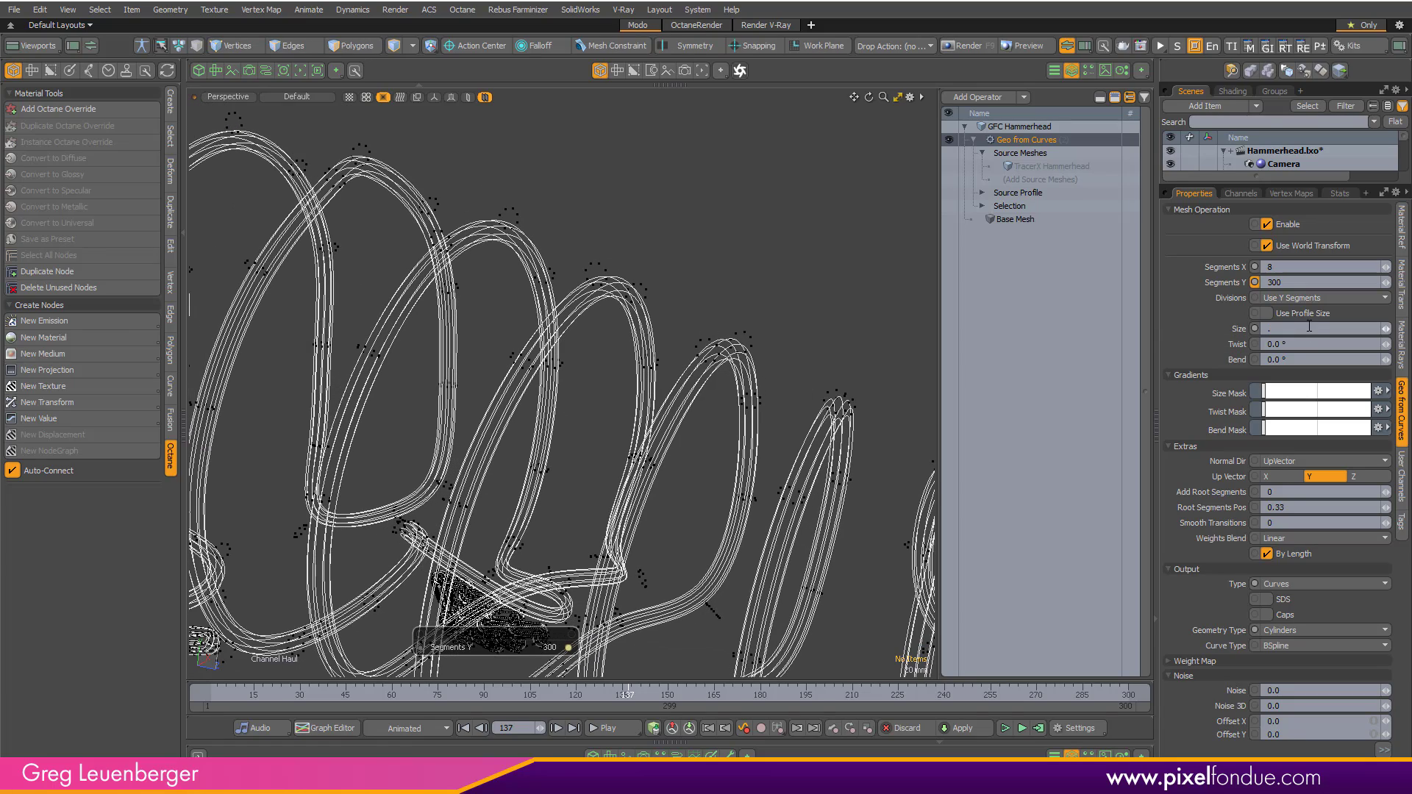
{"action": "left_click_drag", "start_coordinate": [802, 368], "coordinate": [574, 364], "text": "alt"}
{"action": "left_click_drag", "start_coordinate": [574, 364], "coordinate": [540, 368], "text": "alt+shift"}
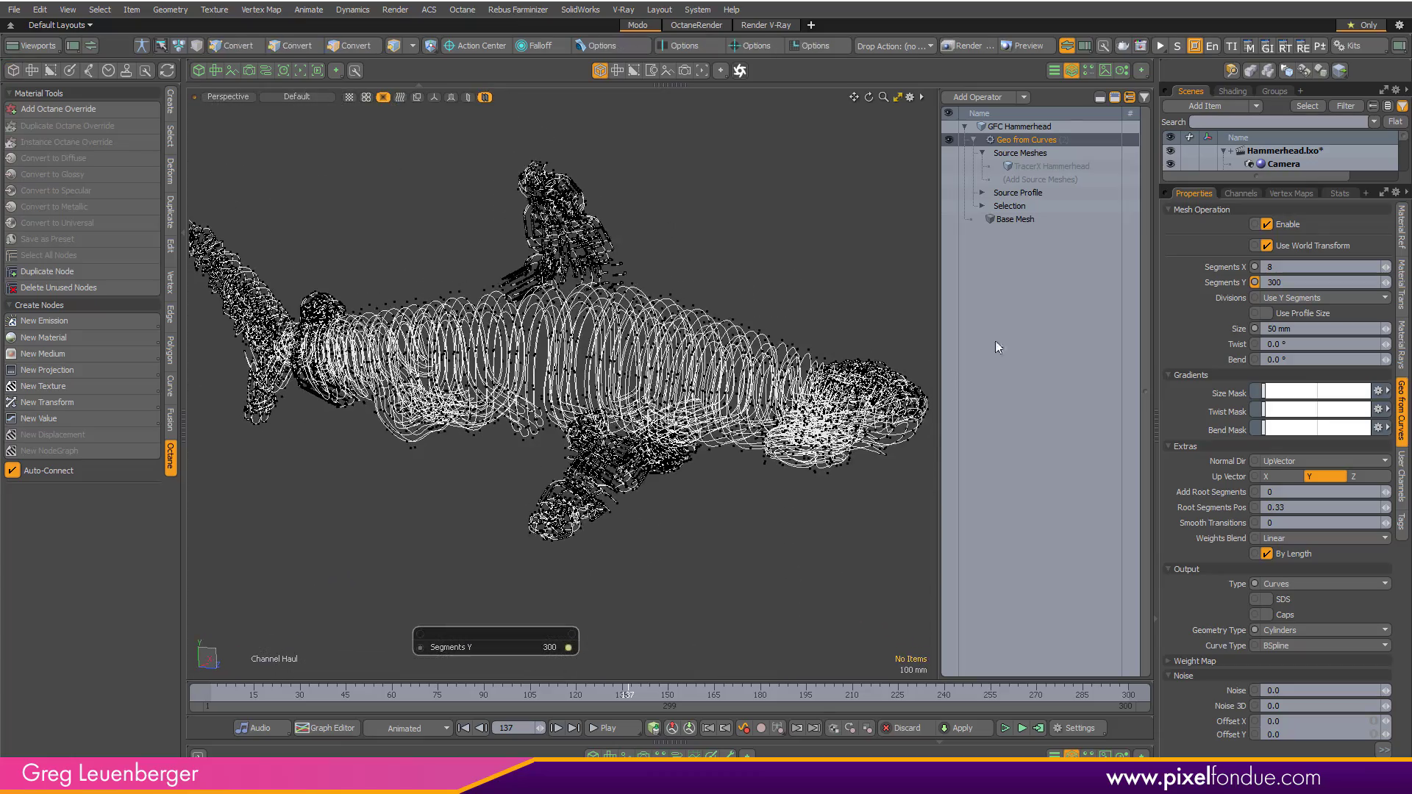
{"action": "left_click", "coordinate": [1303, 328]}
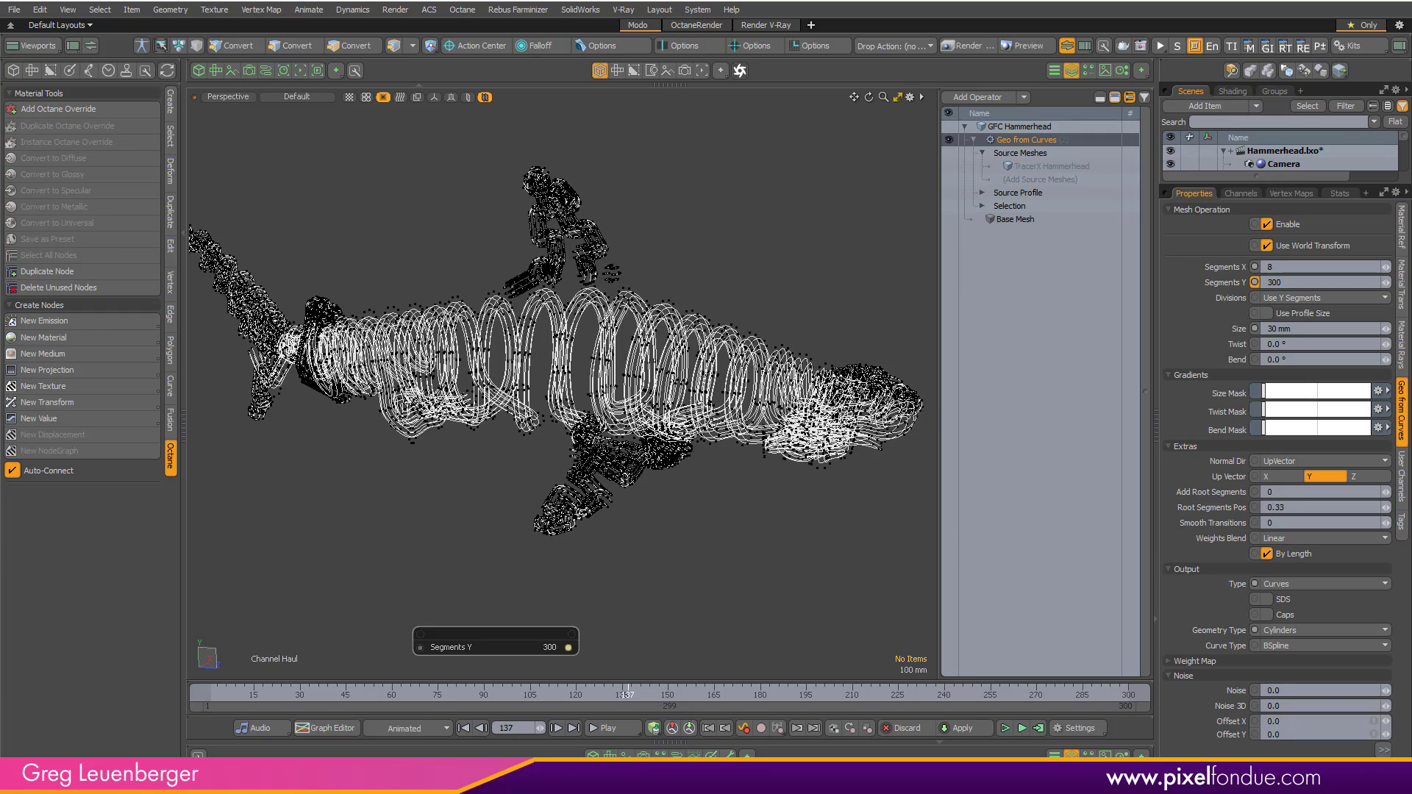
{"action": "left_click_drag", "start_coordinate": [779, 353], "coordinate": [717, 378], "text": "alt"}
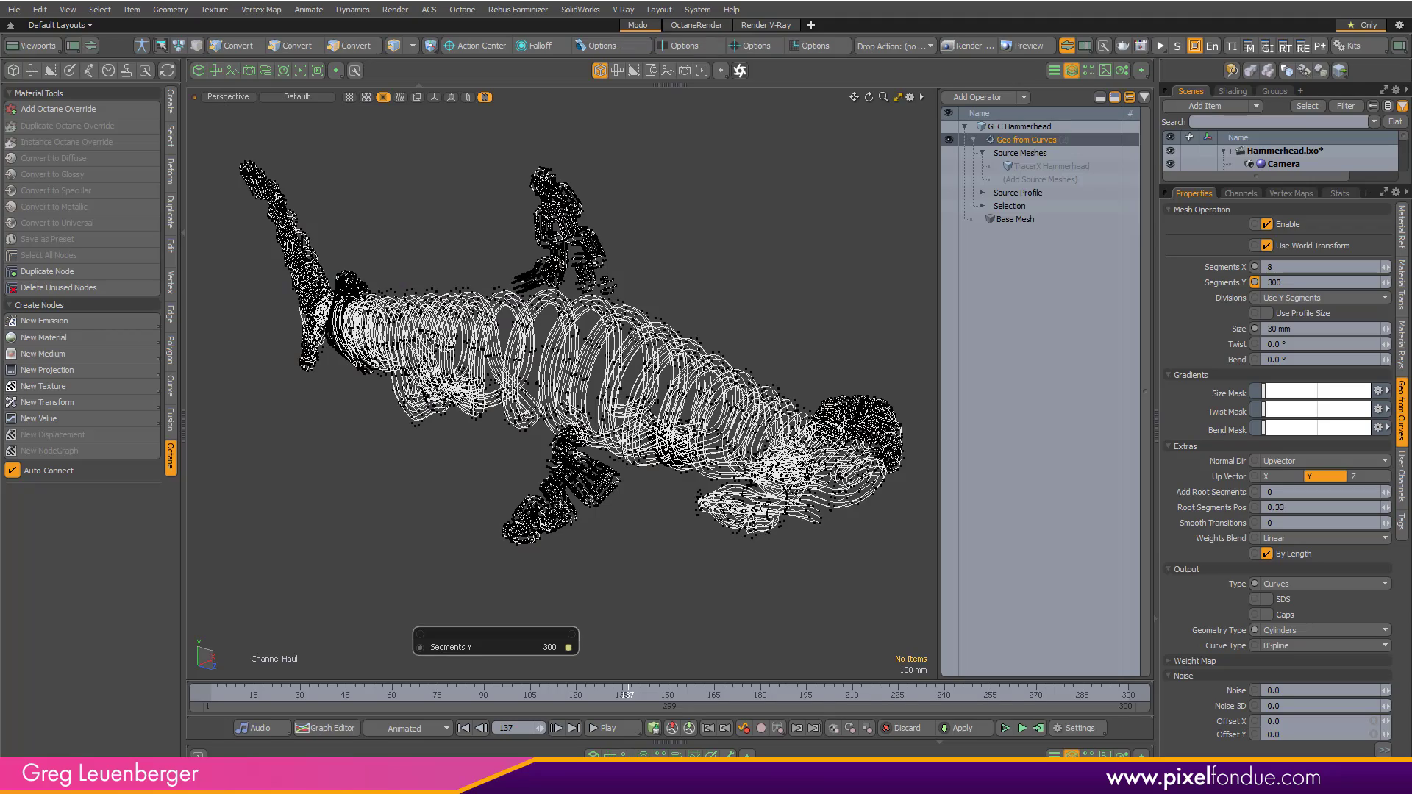
Set the curve Size to 50 mm and Segments X to 10 for a denser web of strands.
{"action": "left_click_drag", "start_coordinate": [573, 397], "coordinate": [695, 412], "text": "alt"}
{"action": "scroll", "coordinate": [799, 403], "scroll_direction": "up", "scroll_amount": 4}
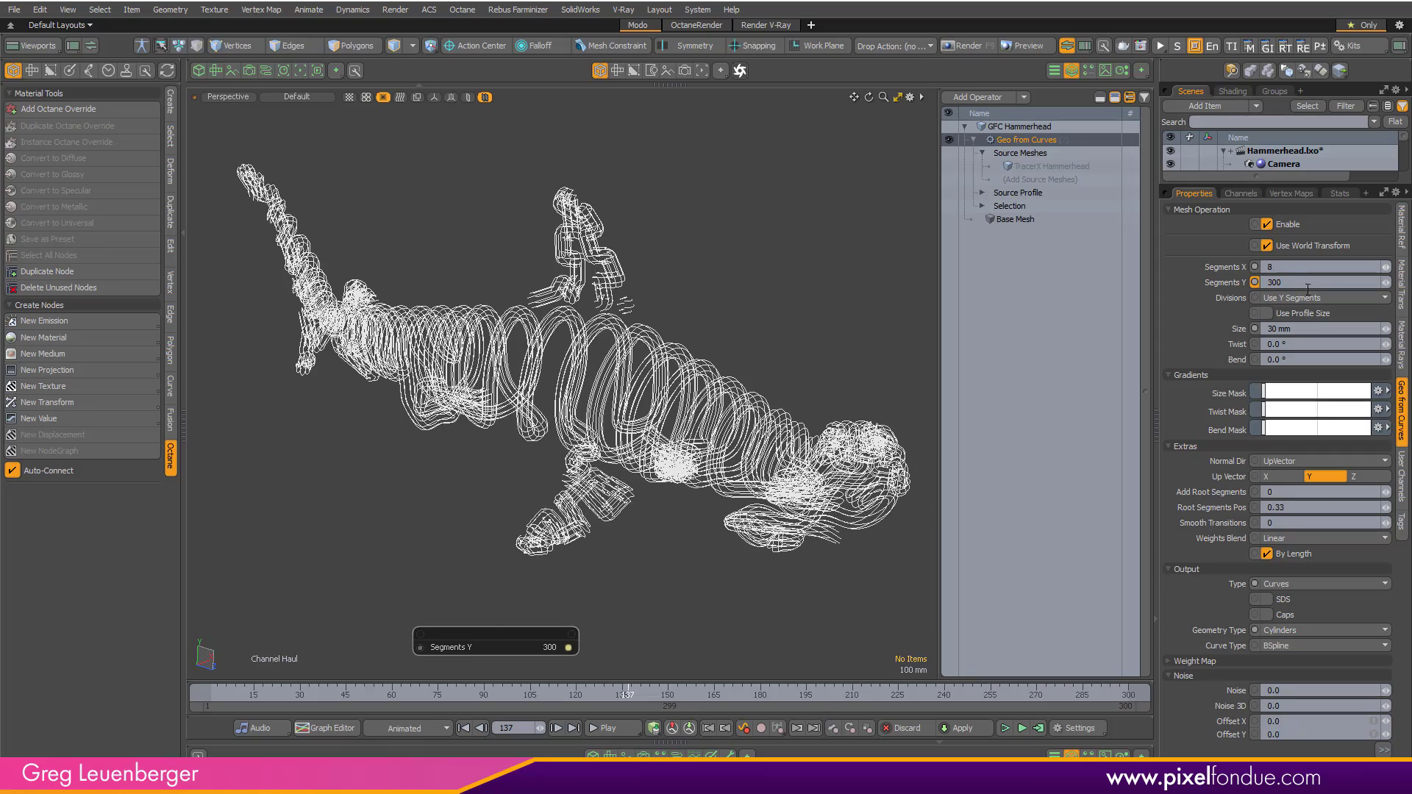
{"action": "left_click", "coordinate": [1304, 328]}
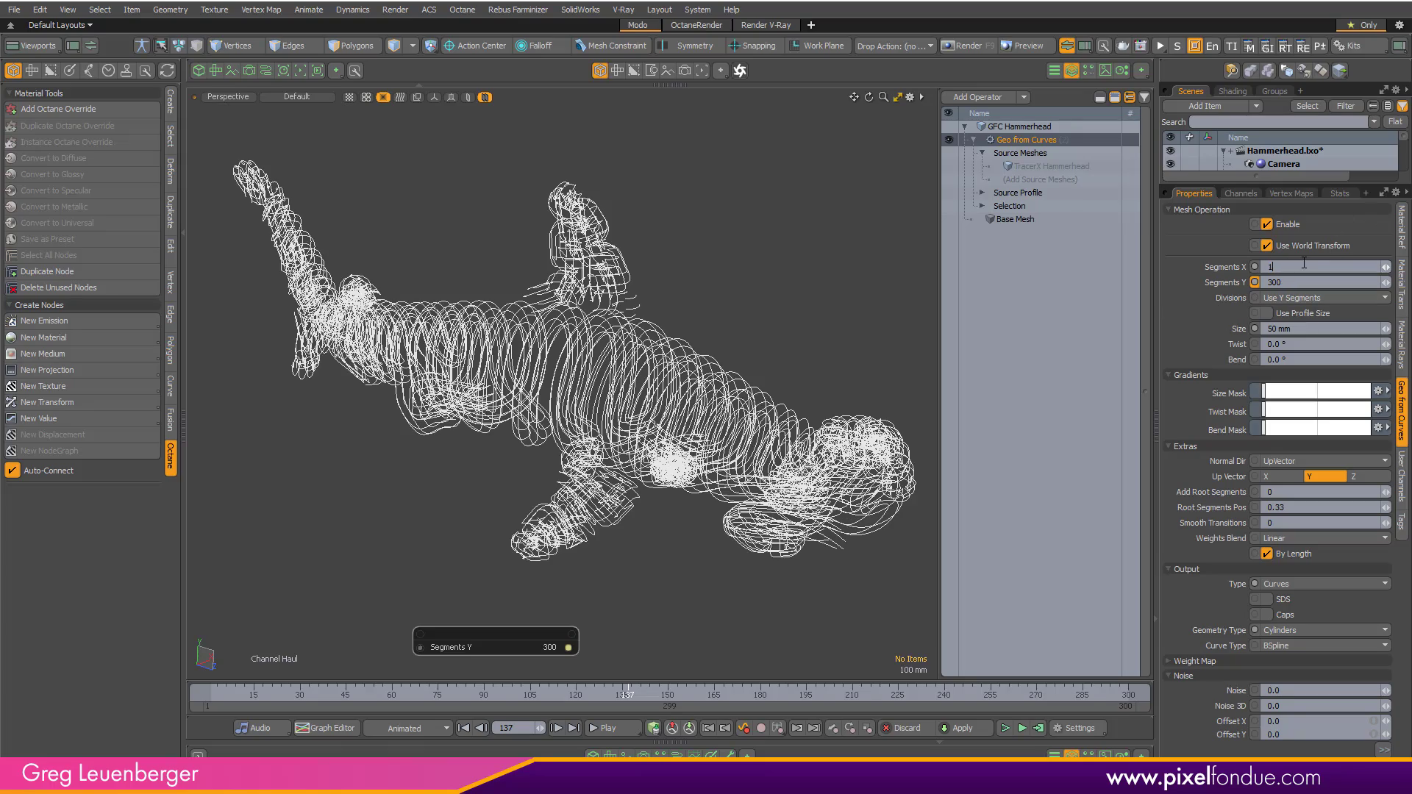
{"action": "left_click_drag", "start_coordinate": [574, 402], "coordinate": [573, 462], "text": "alt"}
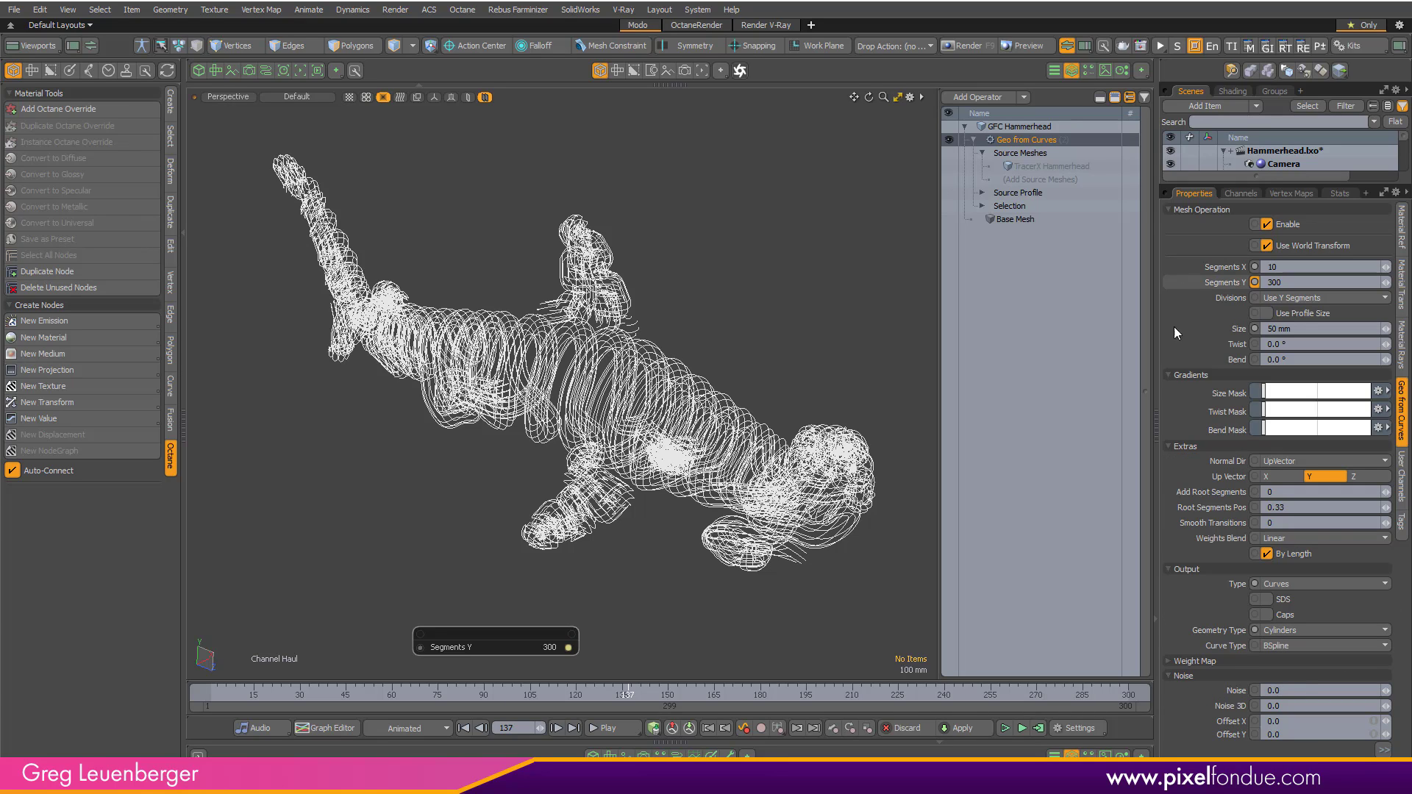
Try Noise 3D values of 0.1, 0 and 0.3 on the Geo from Curves strands while viewing the shark.
{"action": "left_click", "coordinate": [1167, 375]}
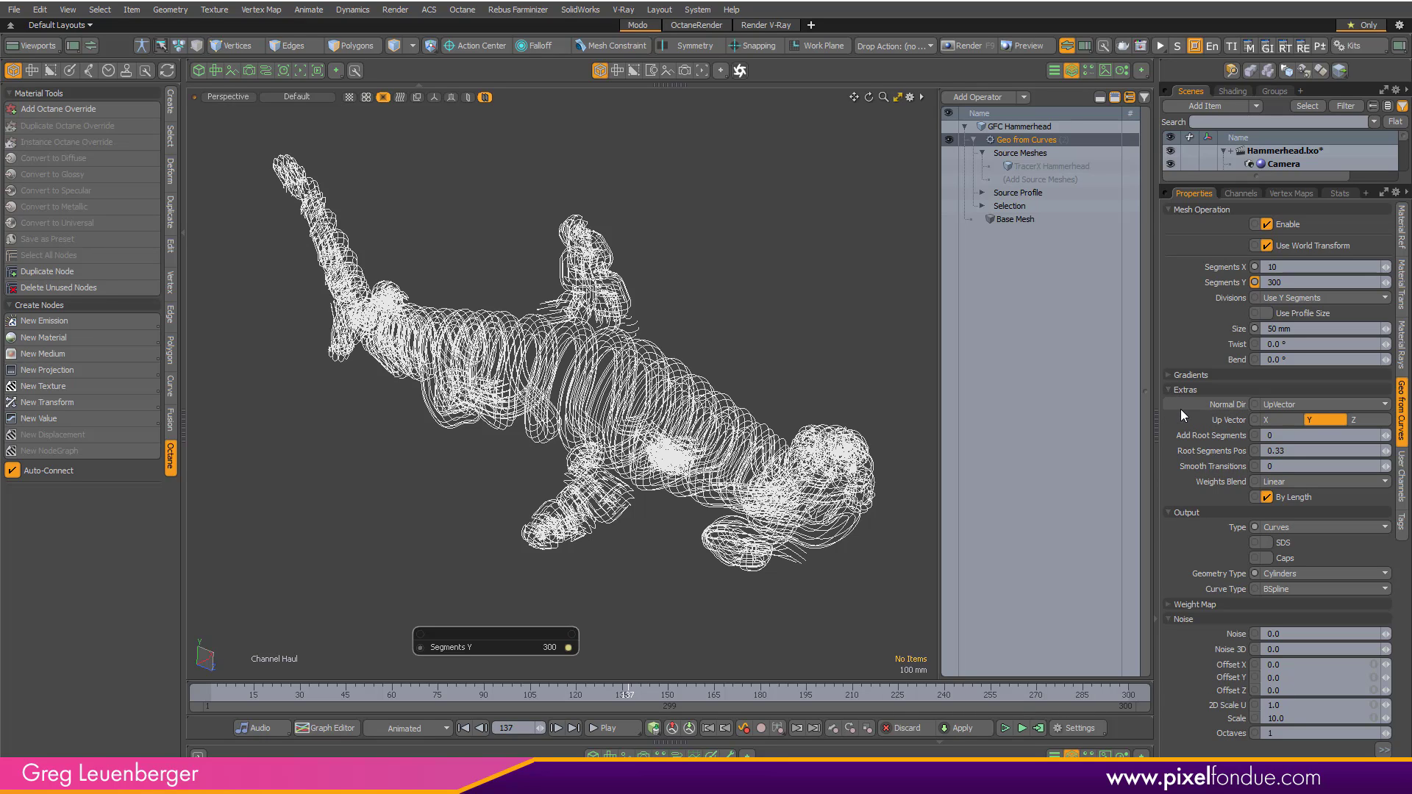
{"action": "left_click", "coordinate": [1167, 390]}
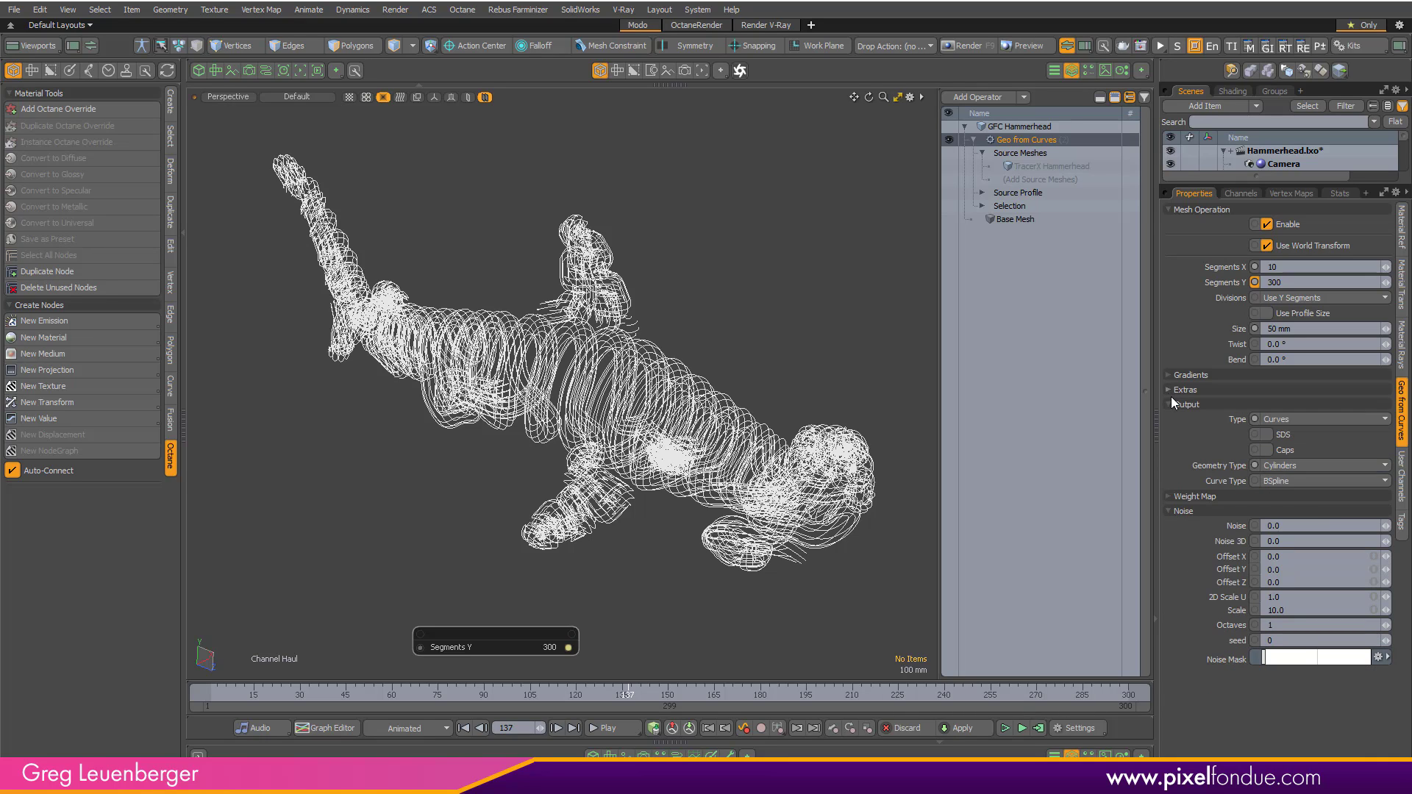
{"action": "left_click", "coordinate": [1294, 540]}
{"action": "left_click_drag", "start_coordinate": [746, 392], "coordinate": [920, 302], "text": "alt"}
{"action": "left_click", "coordinate": [1295, 542]}
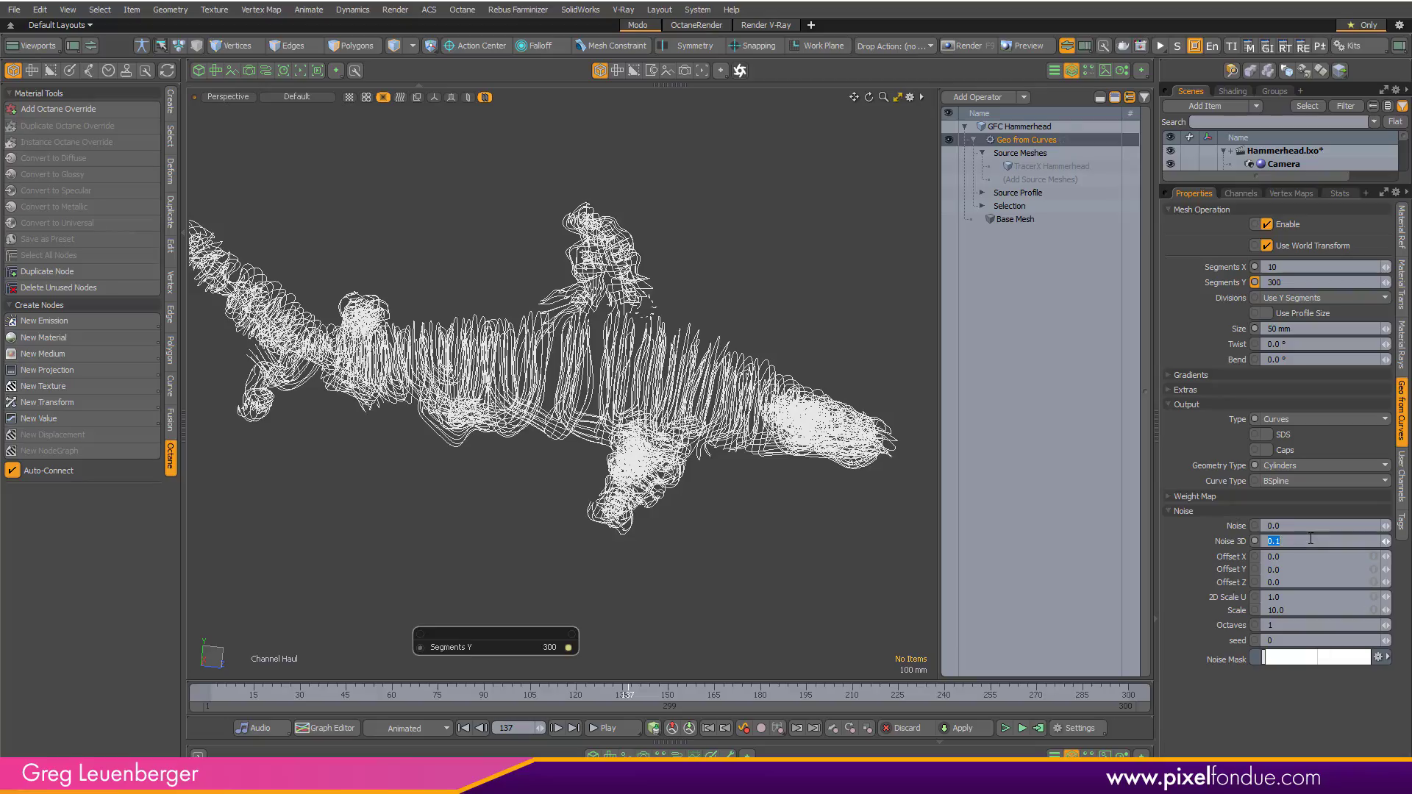
{"action": "left_click_drag", "start_coordinate": [625, 422], "coordinate": [684, 474], "text": "alt"}
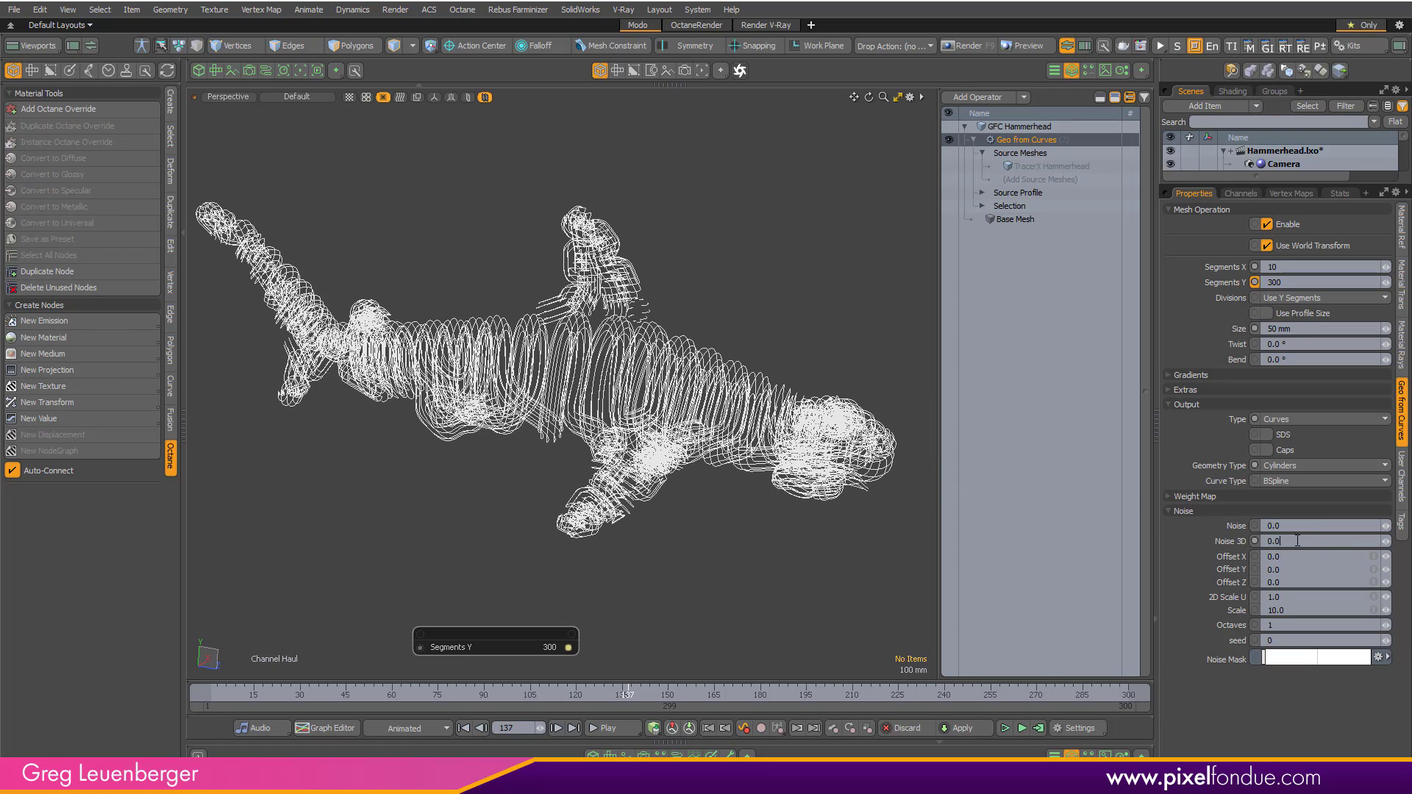
{"action": "type", "text": "3"}
{"action": "key", "text": "Return"}
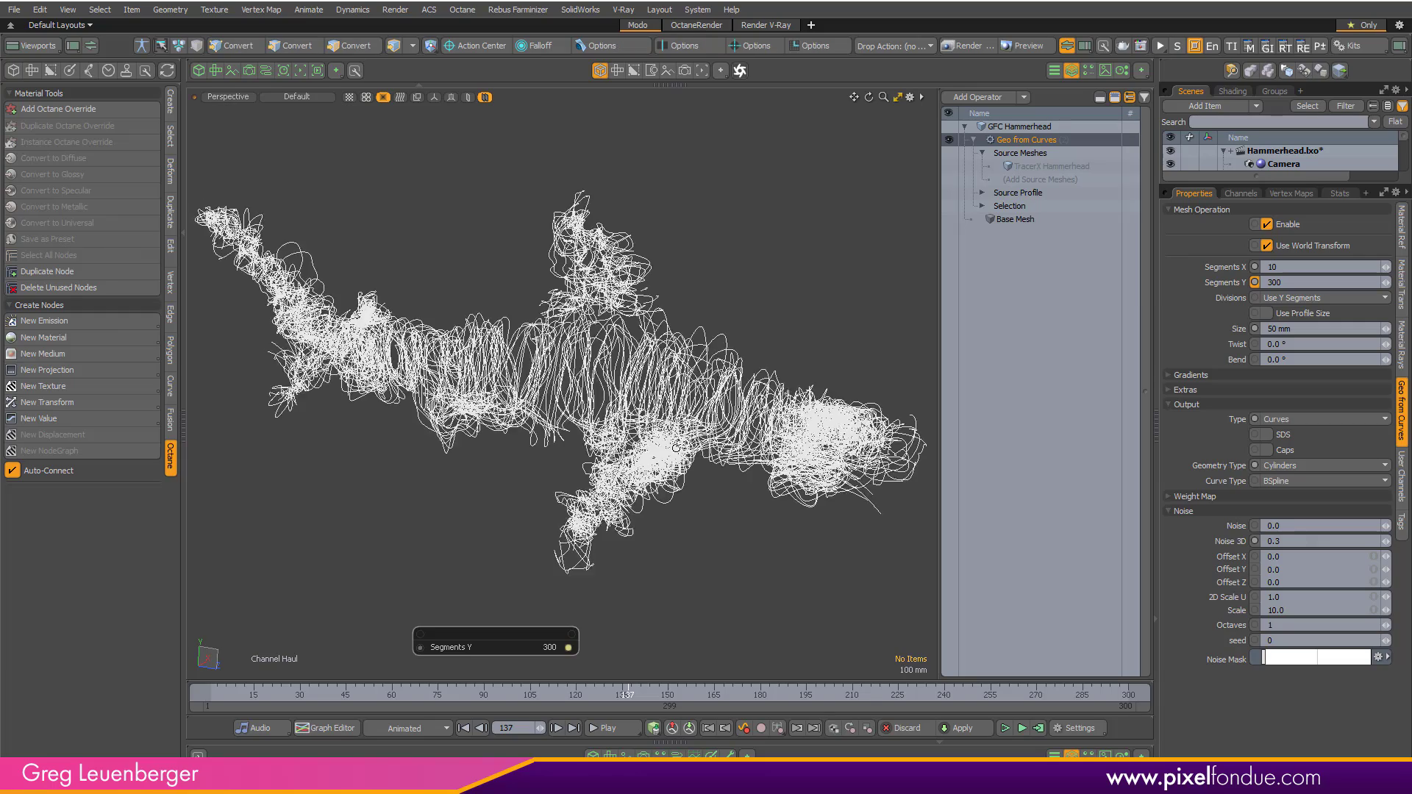
Open the Noise Mask gradient for editing and add a key at 100% input and 100% value.
{"action": "left_click", "coordinate": [1378, 657]}
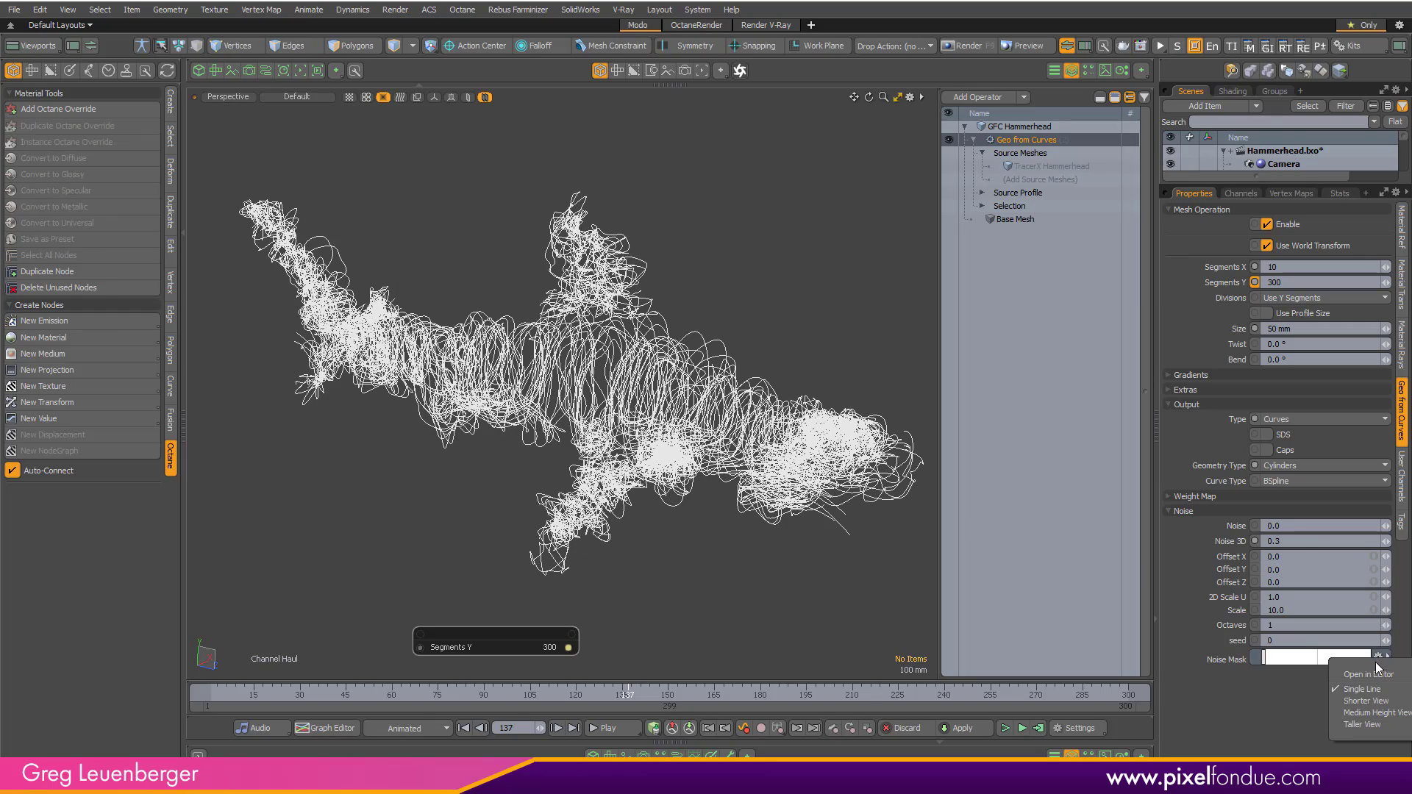
{"action": "left_click", "coordinate": [1375, 680]}
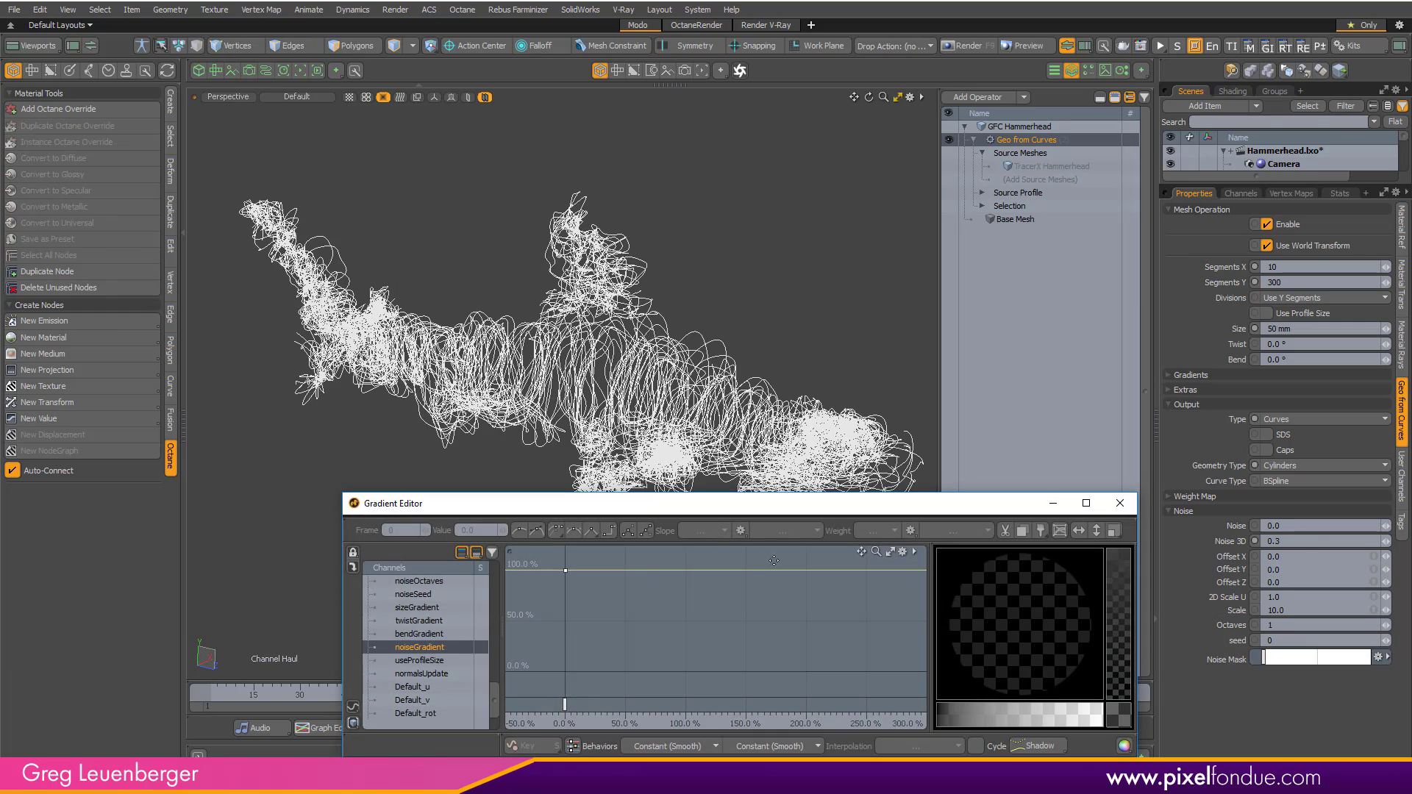
{"action": "left_click_drag", "start_coordinate": [804, 507], "coordinate": [909, 346]}
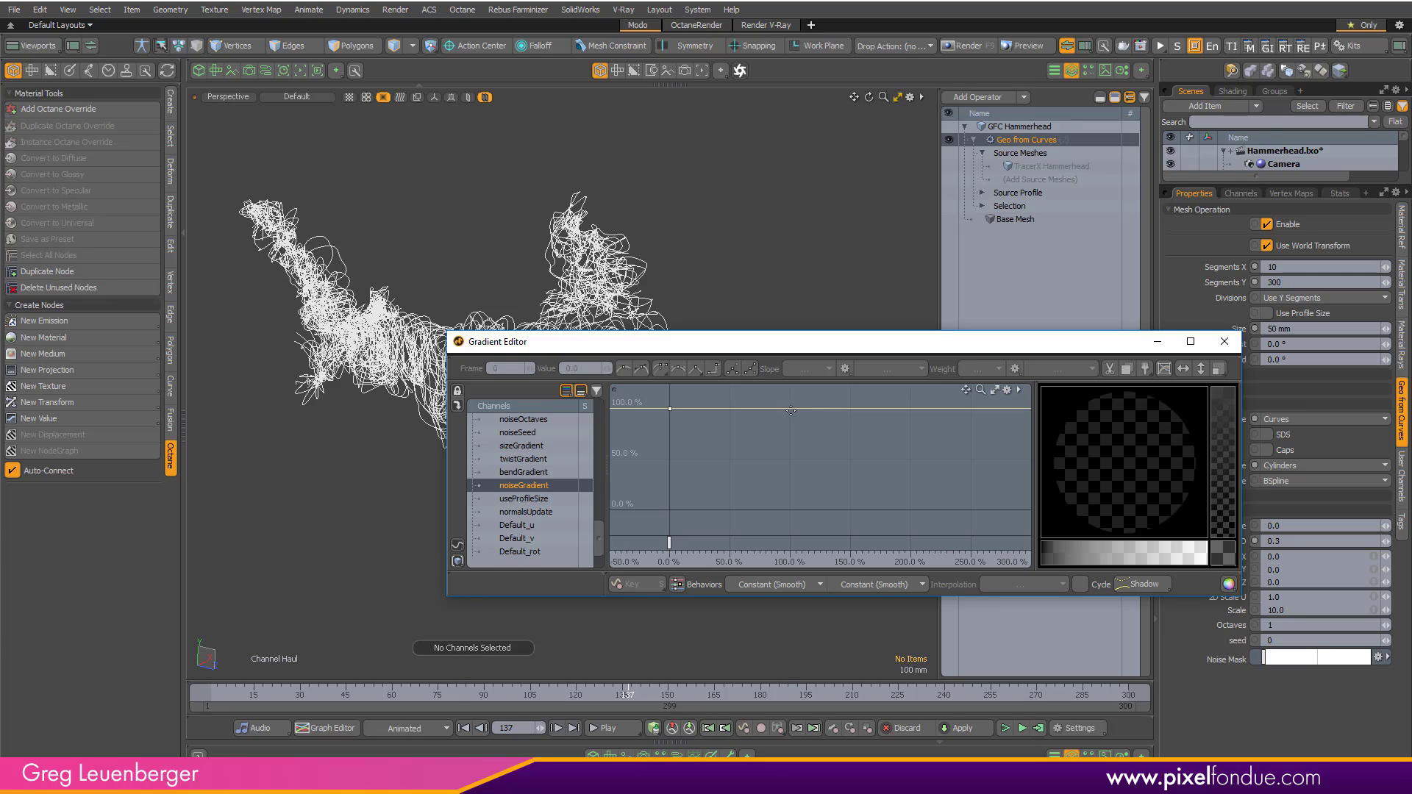
{"action": "left_click", "coordinate": [792, 542]}
{"action": "left_click_drag", "start_coordinate": [777, 356], "coordinate": [891, 371]}
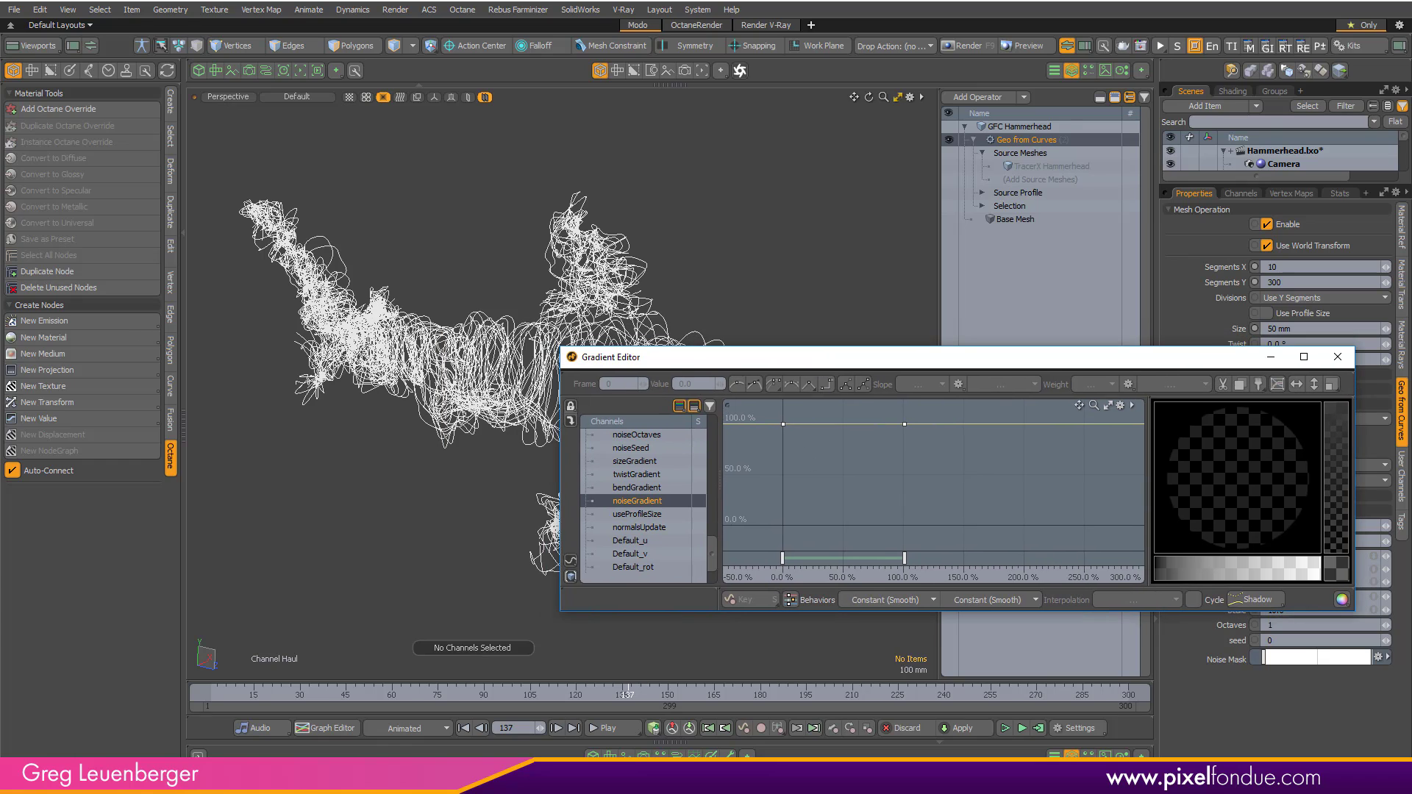
Lower the Noise Mask's first key to about 5% value so the noise ramps up along each curve.
{"action": "key", "text": "space"}
{"action": "right_click", "coordinate": [772, 419]}
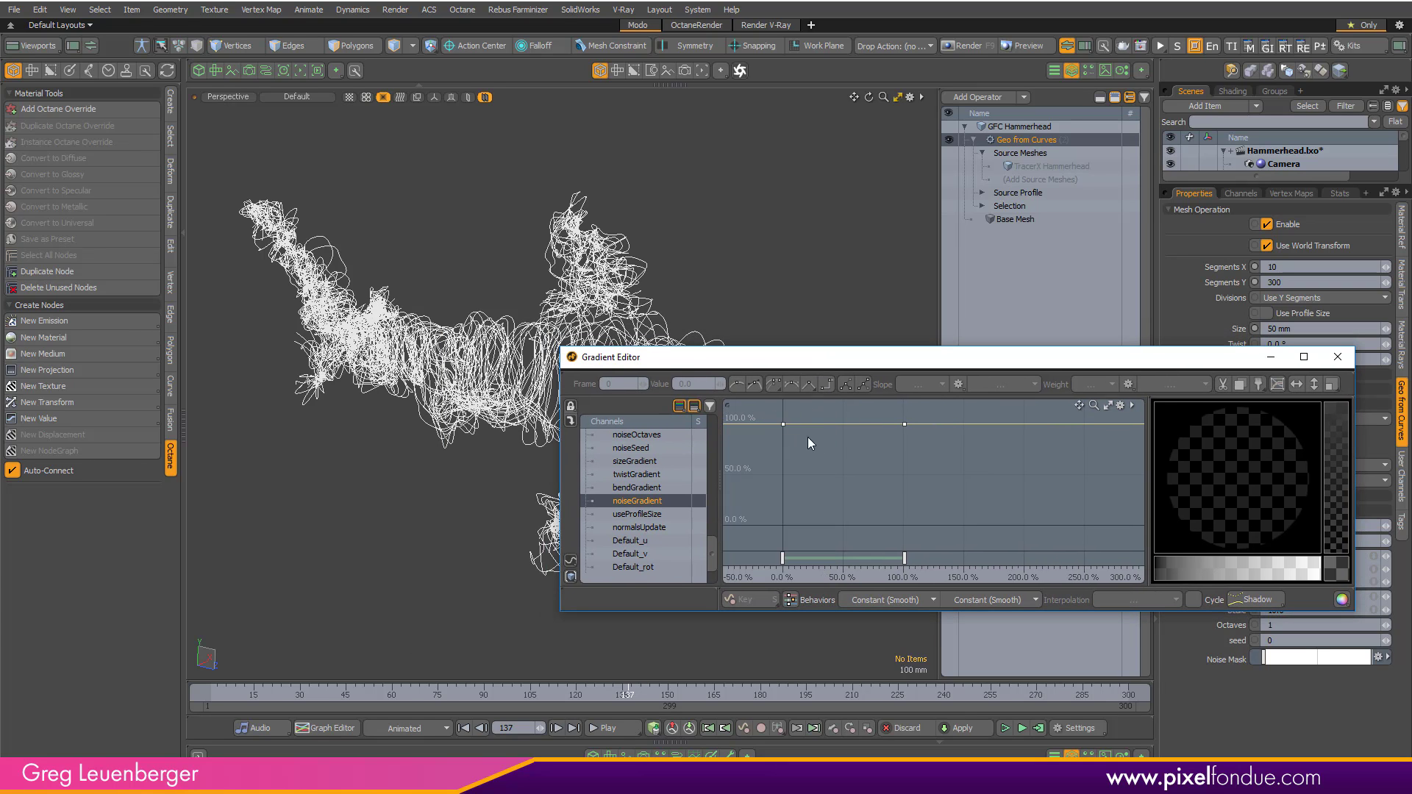
{"action": "middle_click", "coordinate": [811, 439]}
{"action": "key", "text": "ctrl+z"}
{"action": "left_click_drag", "start_coordinate": [783, 424], "coordinate": [783, 520]}
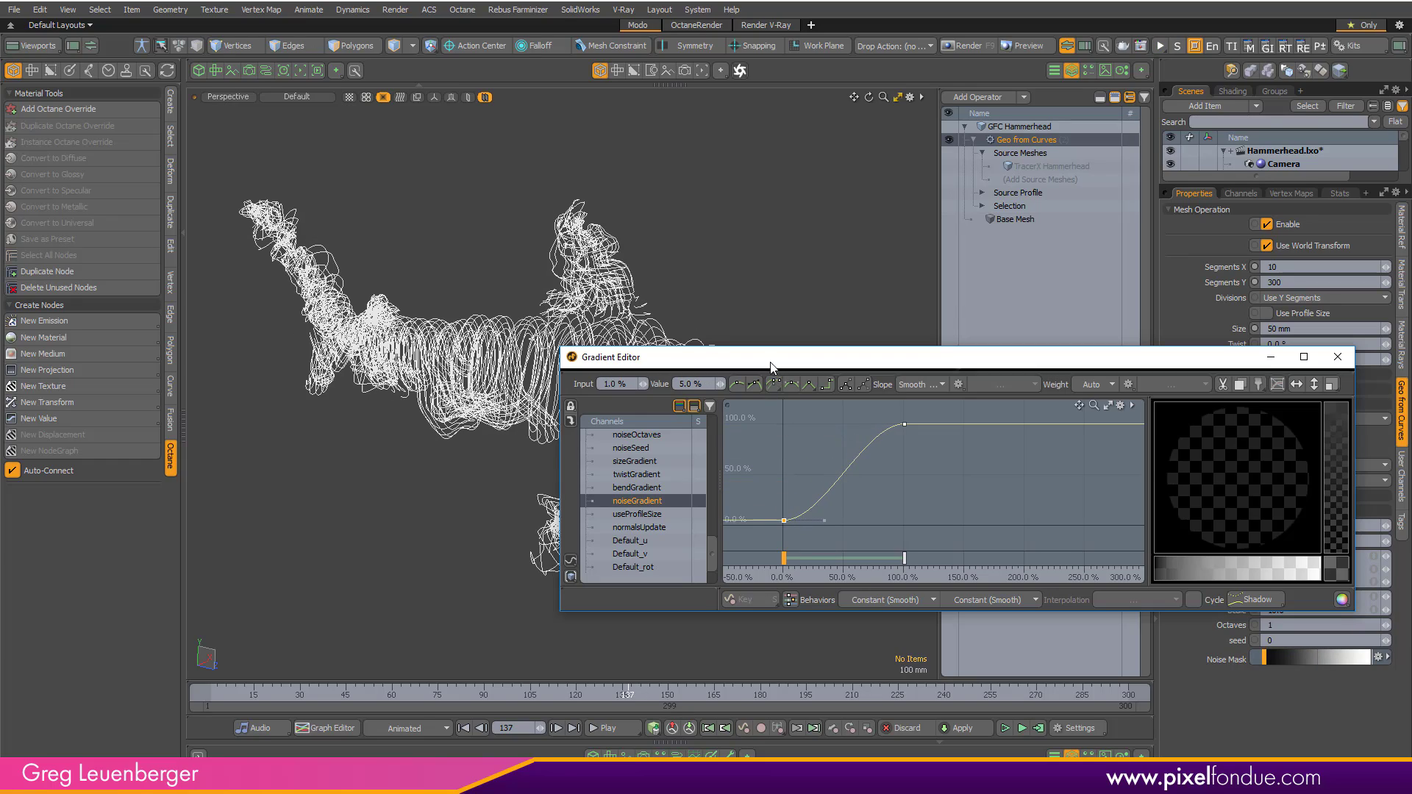
{"action": "left_click_drag", "start_coordinate": [773, 360], "coordinate": [983, 331]}
{"action": "left_click_drag", "start_coordinate": [588, 401], "coordinate": [840, 444], "text": "alt"}
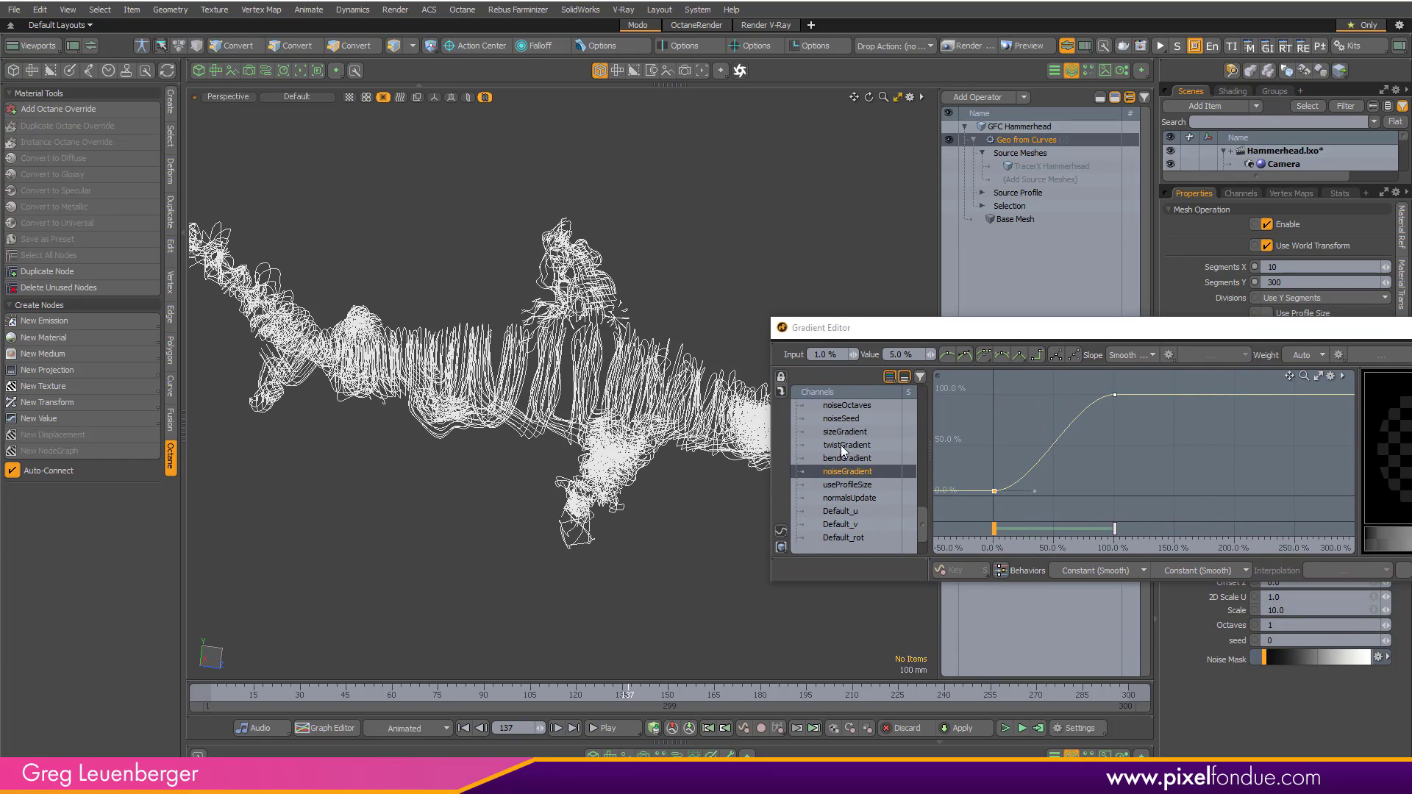
Try moving the Noise Mask's low key to 51% input and 1% value while viewing the strands.
{"action": "left_click_drag", "start_coordinate": [995, 490], "coordinate": [1054, 528]}
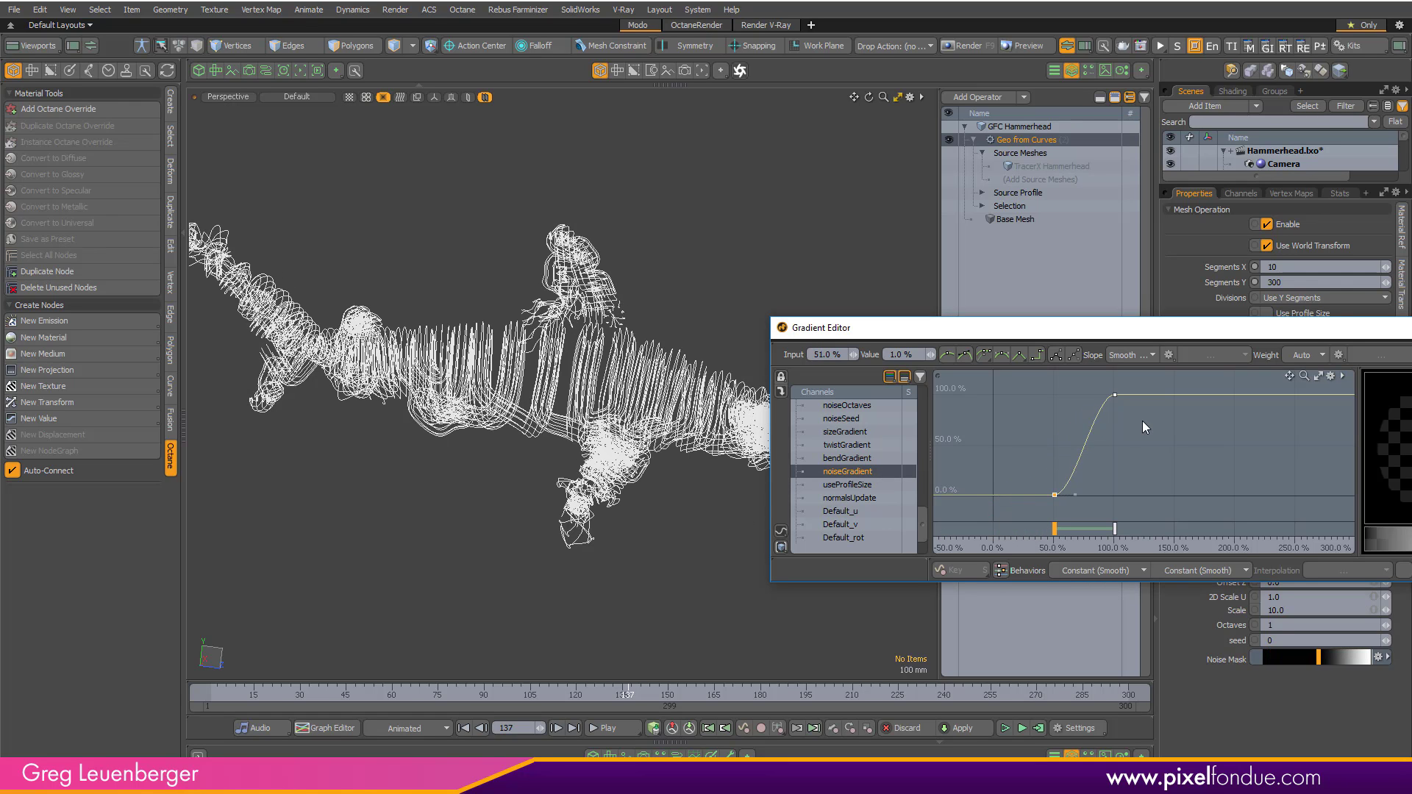
{"action": "left_click_drag", "start_coordinate": [1151, 421], "coordinate": [1153, 424]}
{"action": "left_click_drag", "start_coordinate": [638, 442], "coordinate": [591, 410], "text": "alt"}
{"action": "scroll", "coordinate": [530, 478], "scroll_direction": "up", "scroll_amount": 3}
{"action": "scroll", "coordinate": [591, 410], "scroll_direction": "down", "scroll_amount": 3}
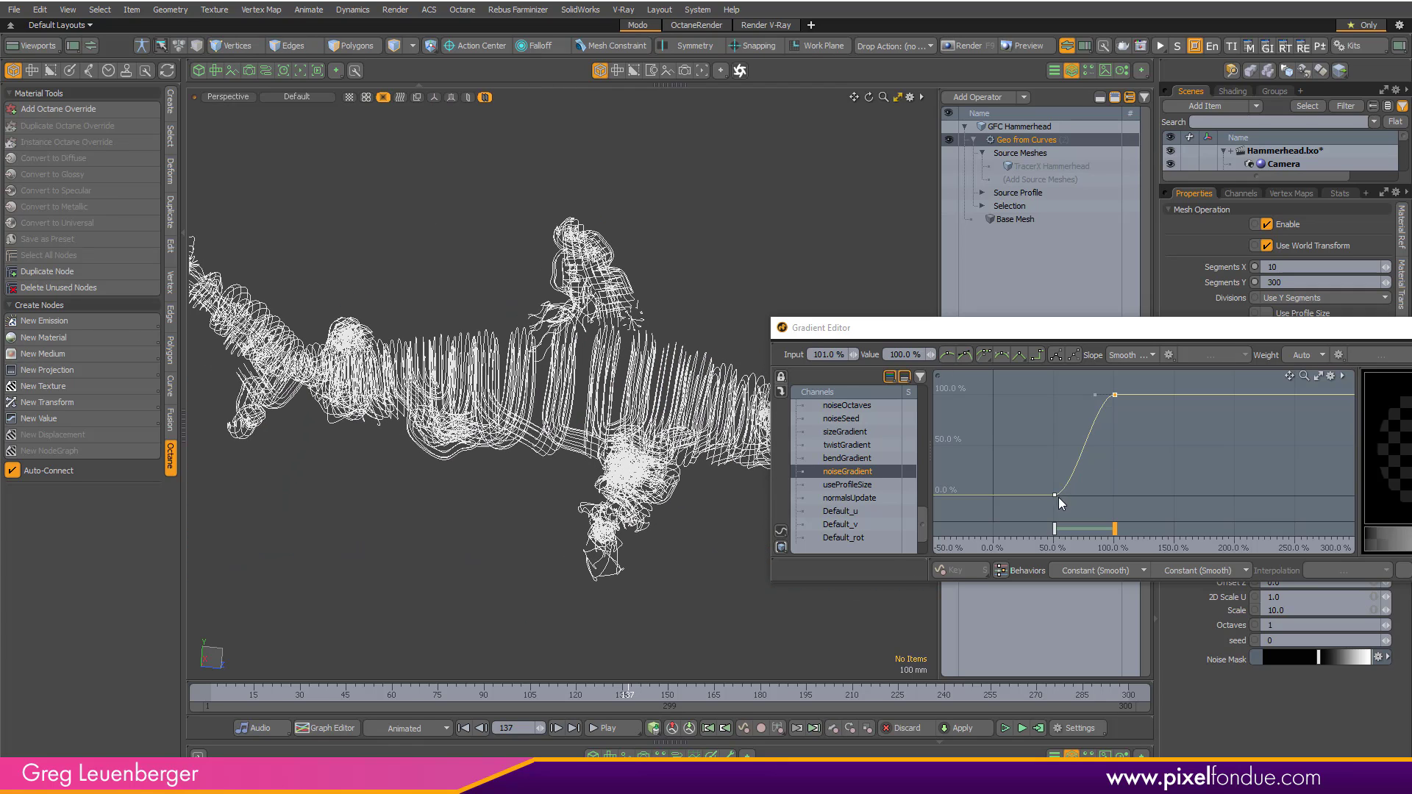
Move the Noise Mask's low key to 0% input and 1% value, and set Noise 3D to 0.
{"action": "left_click_drag", "start_coordinate": [1026, 510], "coordinate": [1075, 479]}
{"action": "left_click_drag", "start_coordinate": [1075, 479], "coordinate": [1017, 488]}
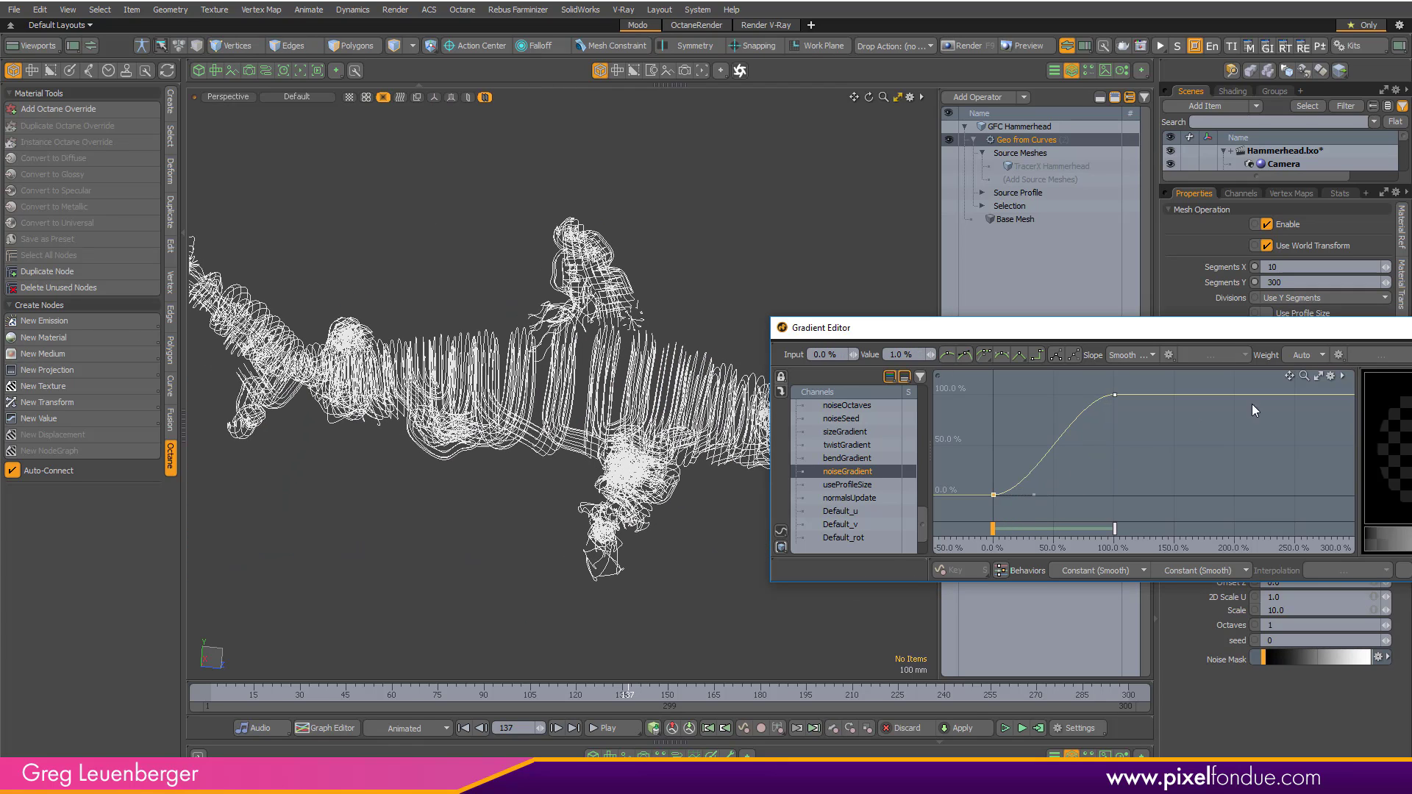
{"action": "left_click", "coordinate": [1411, 328]}
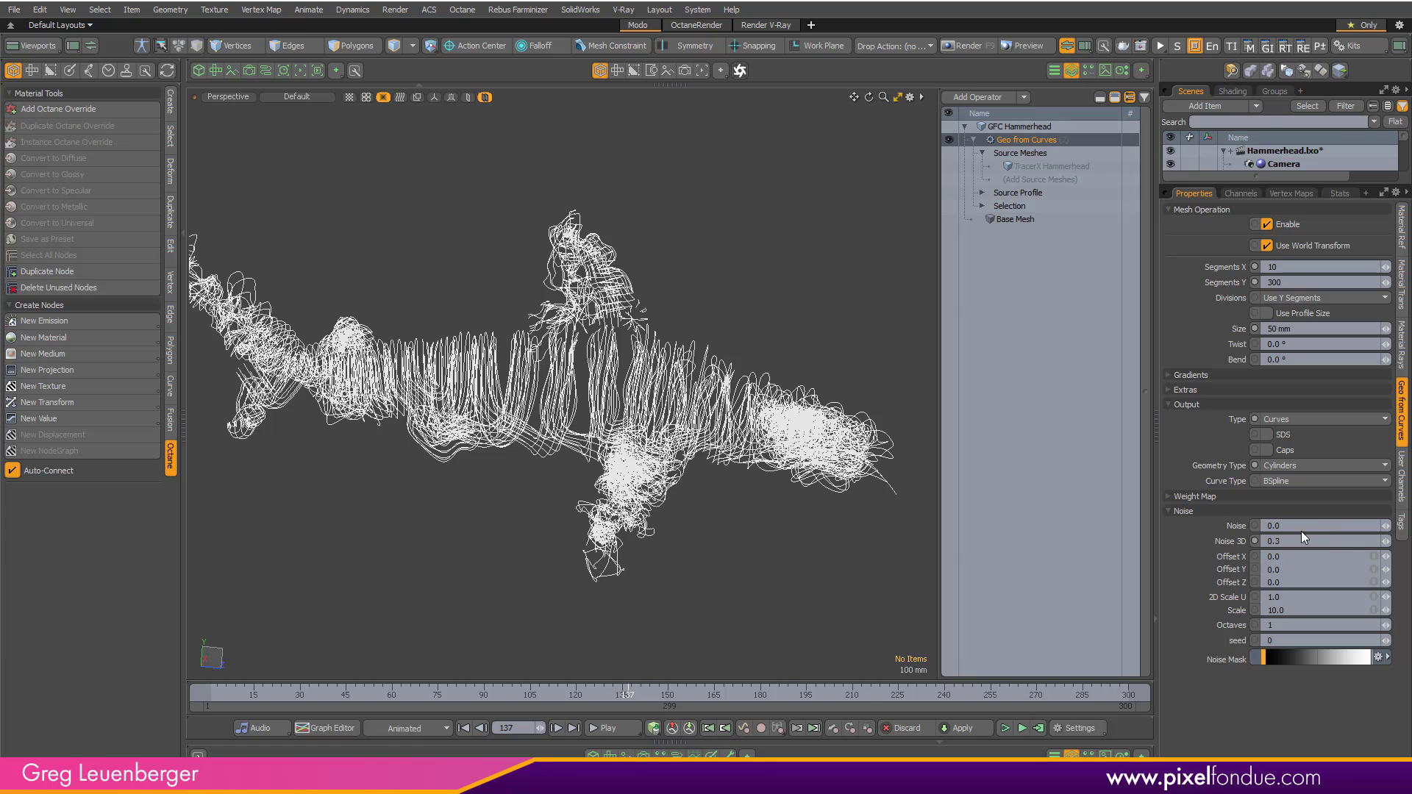
{"action": "type", "text": "0"}
{"action": "key", "text": "Return"}
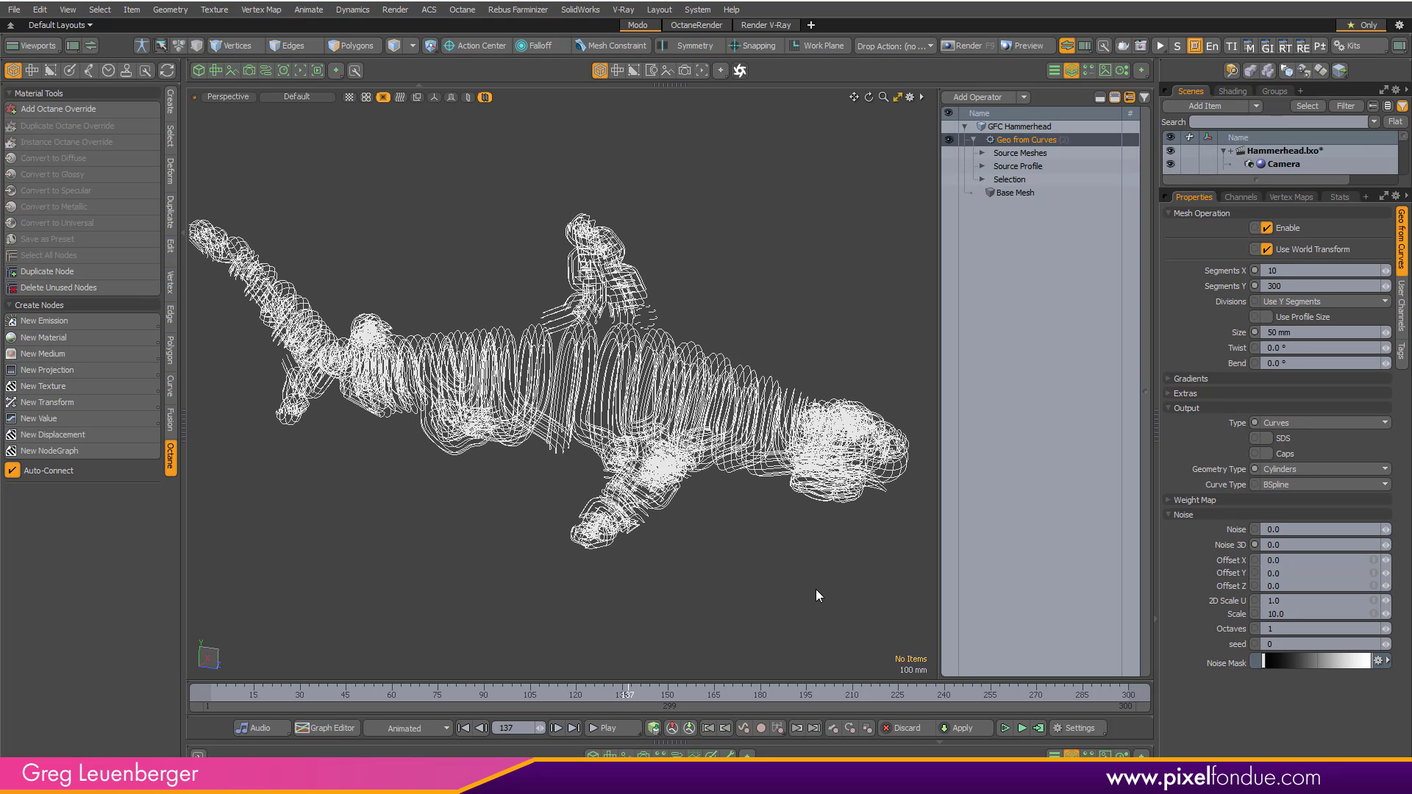
Select the GFC Hammerhead mesh and show its curve render settings.
{"action": "left_click", "coordinate": [1039, 128]}
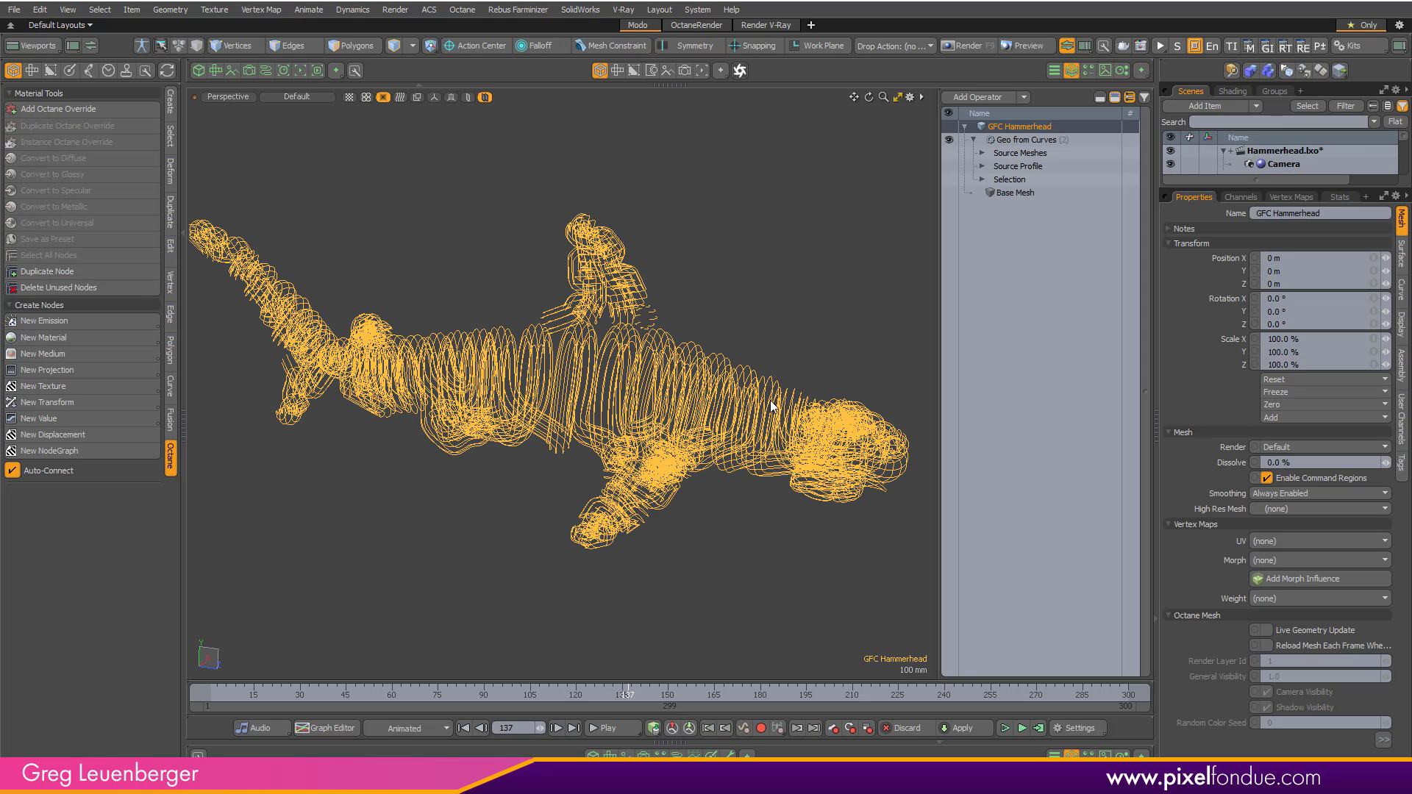
{"action": "left_click", "coordinate": [1405, 293]}
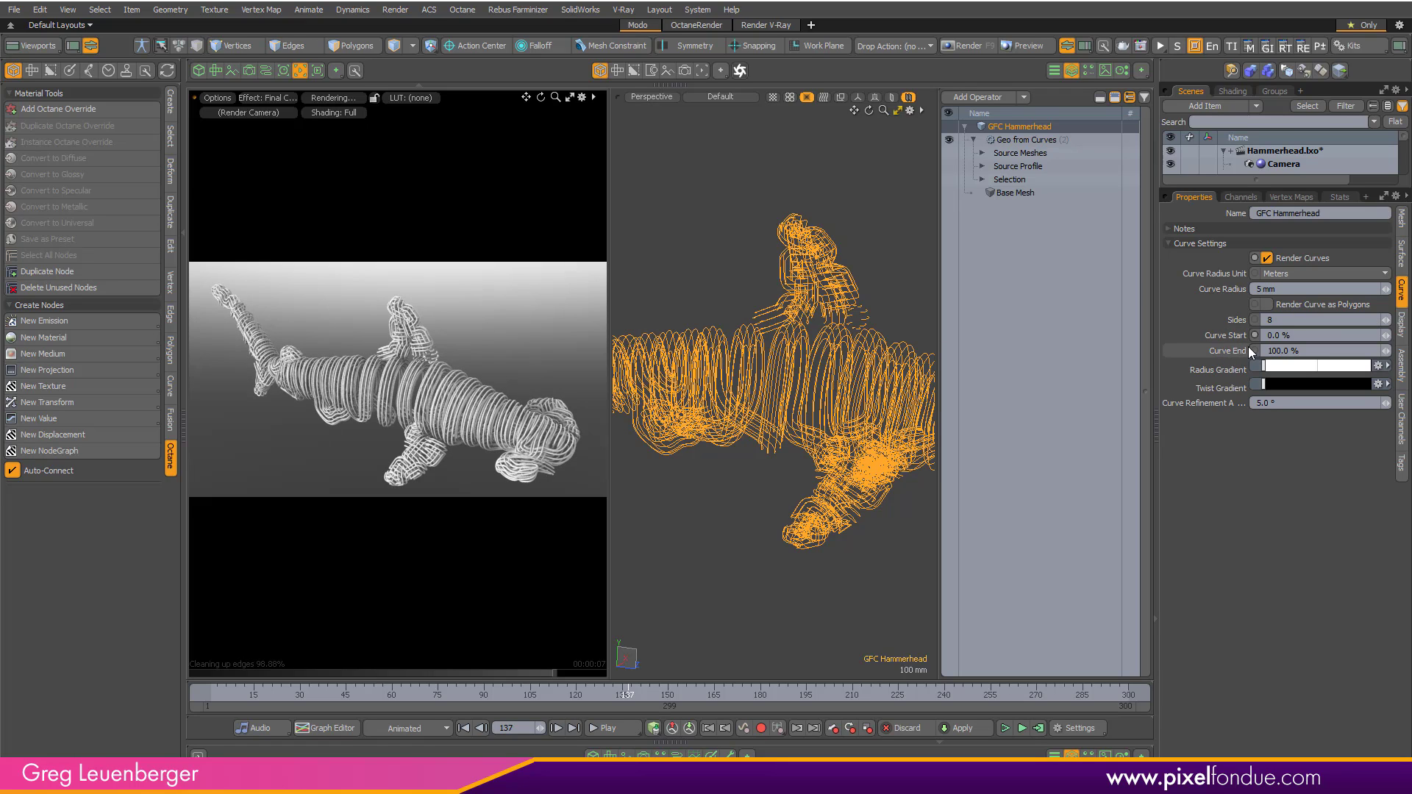
Try a Curve End of 50% in the render preview and restore it to 100%.
{"action": "left_click", "coordinate": [1303, 335]}
{"action": "left_click", "coordinate": [1307, 350]}
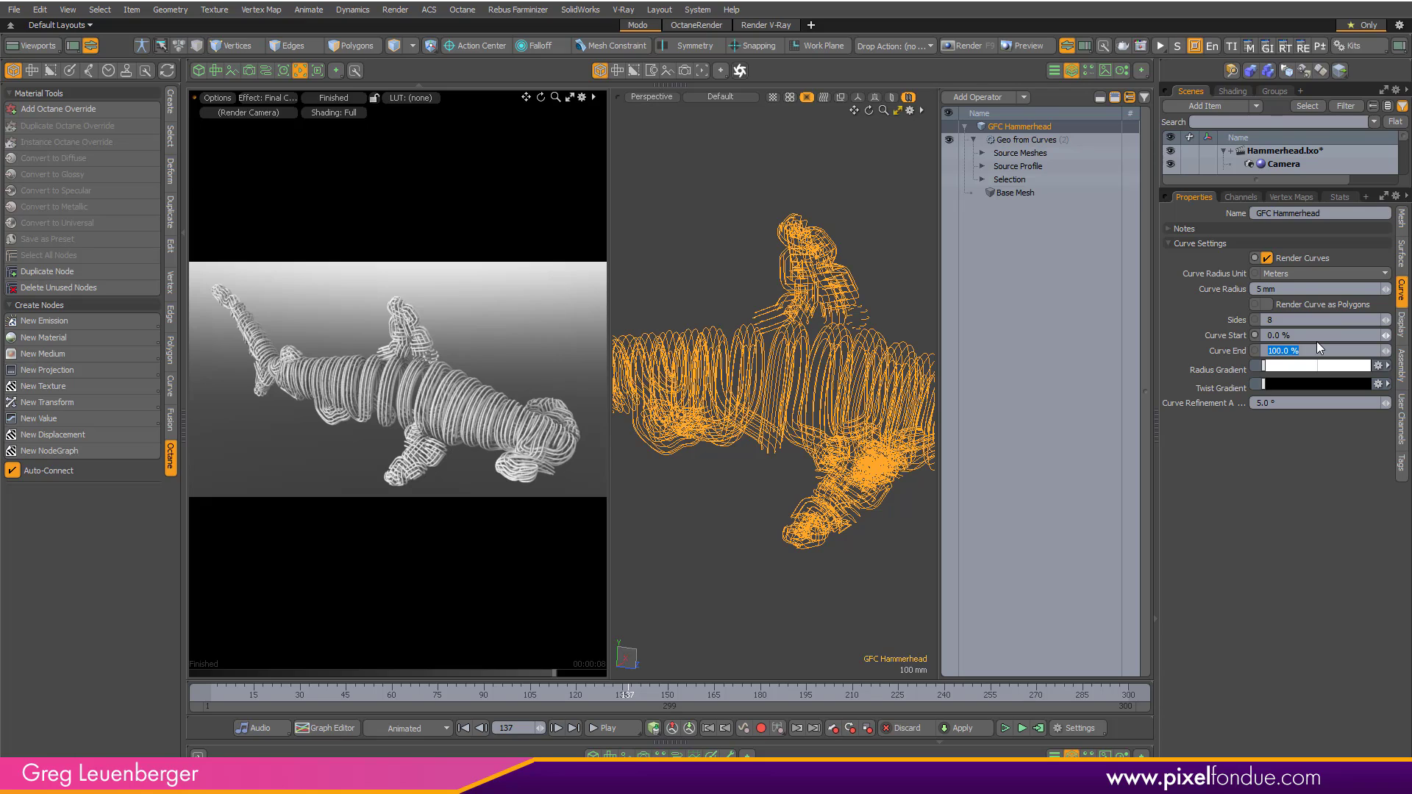
{"action": "type", "text": "50"}
{"action": "key", "text": "Return"}
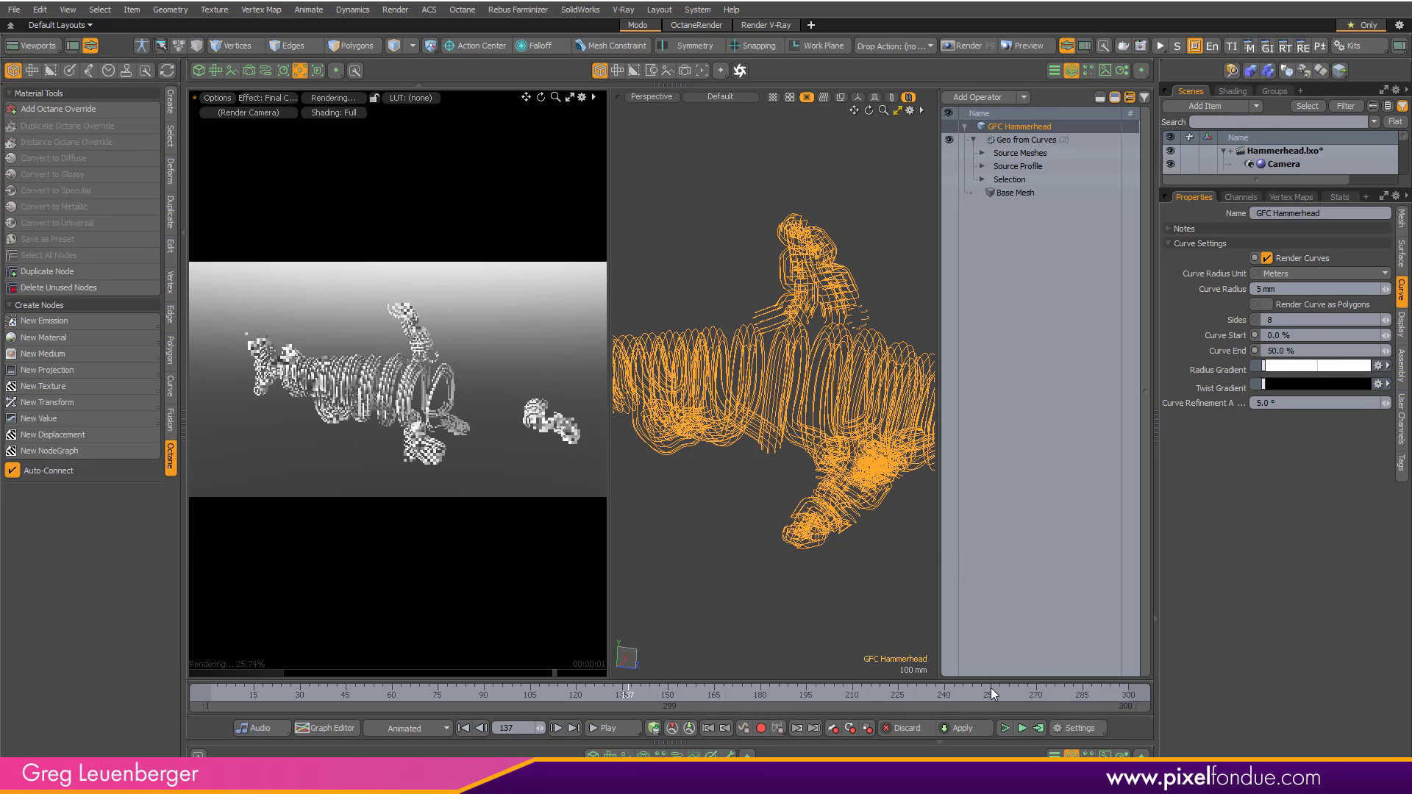
{"action": "left_click", "coordinate": [1331, 347]}
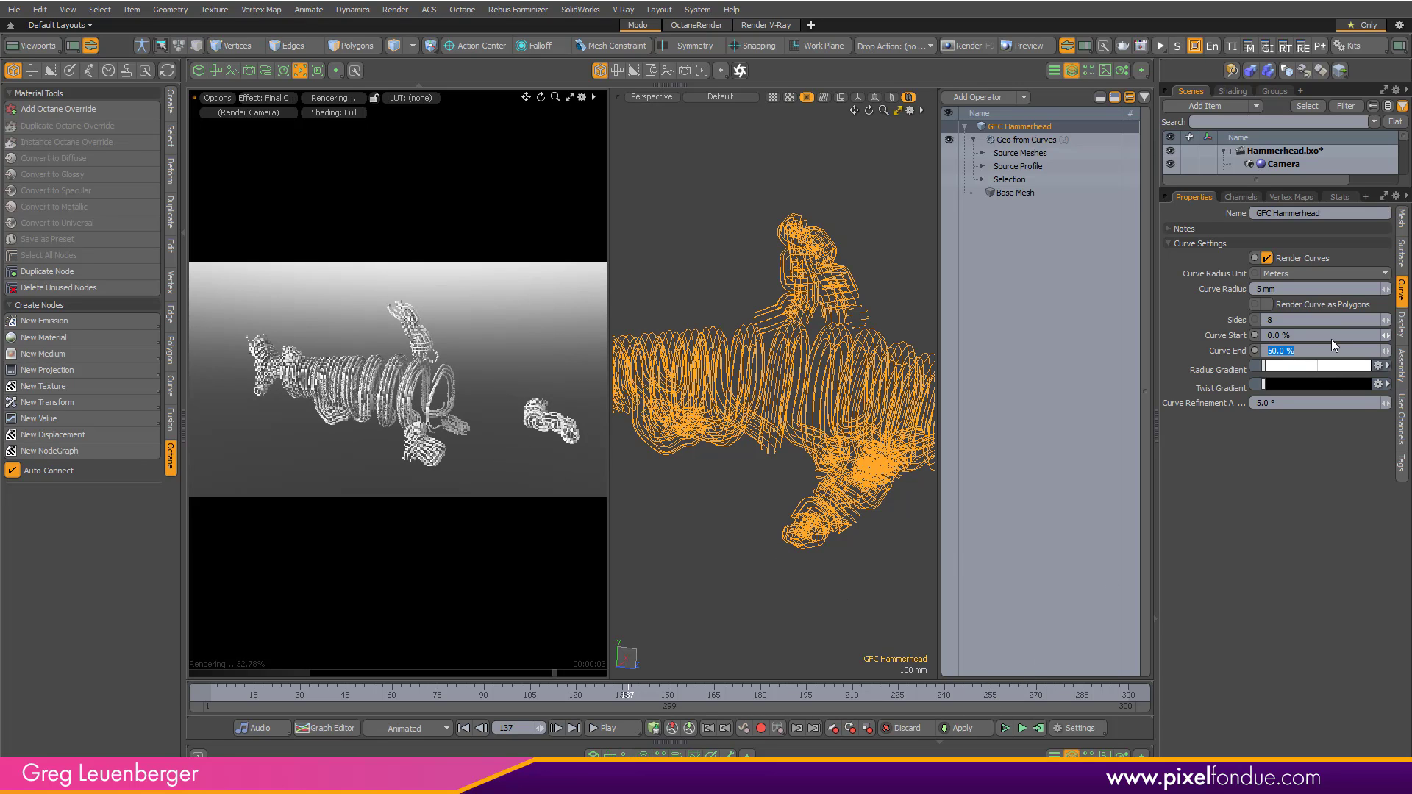
{"action": "type", "text": "100"}
{"action": "key", "text": "Return"}
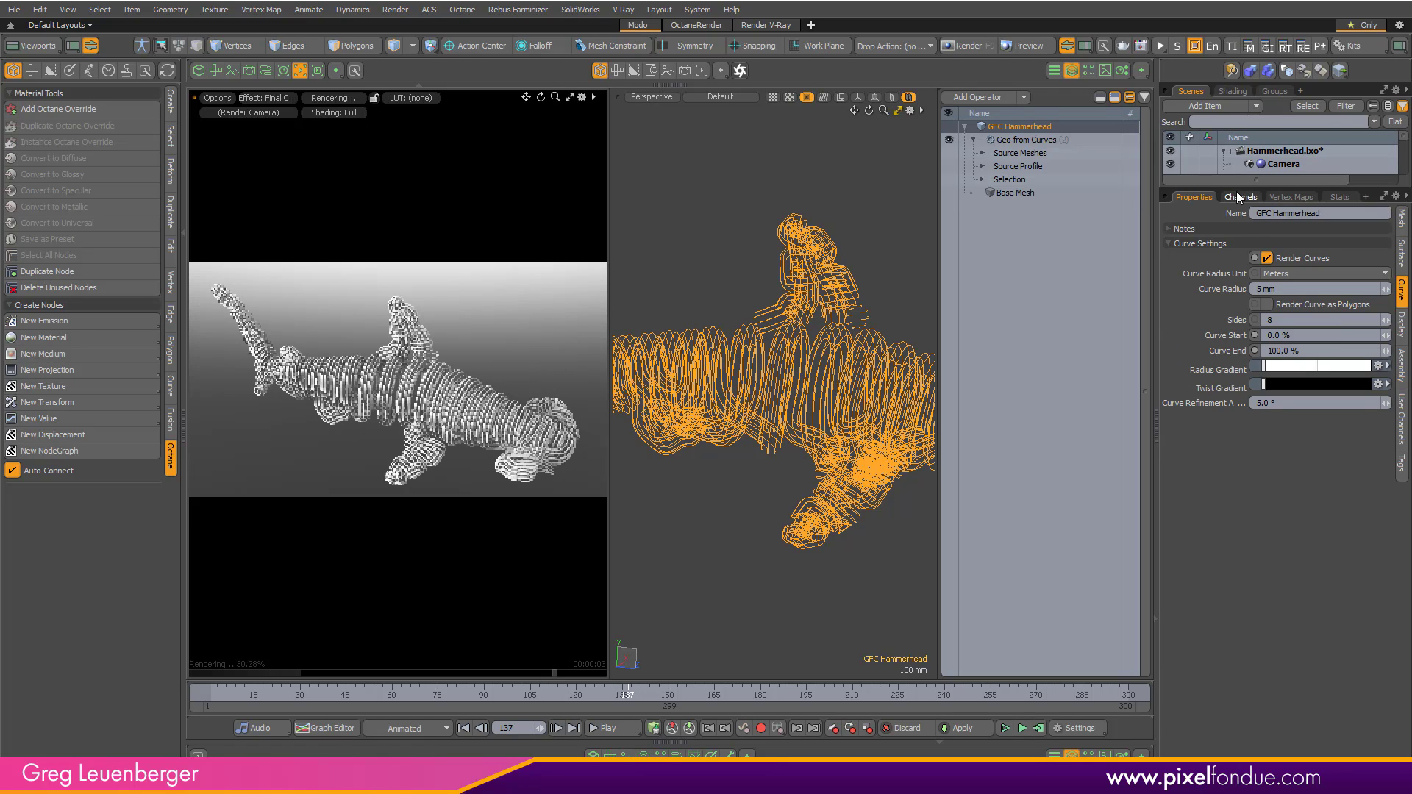
Make the Hammerhead Group visible inside the curve web and frame the front of the shark in the render preview.
{"action": "left_click_drag", "start_coordinate": [1237, 190], "coordinate": [1250, 300]}
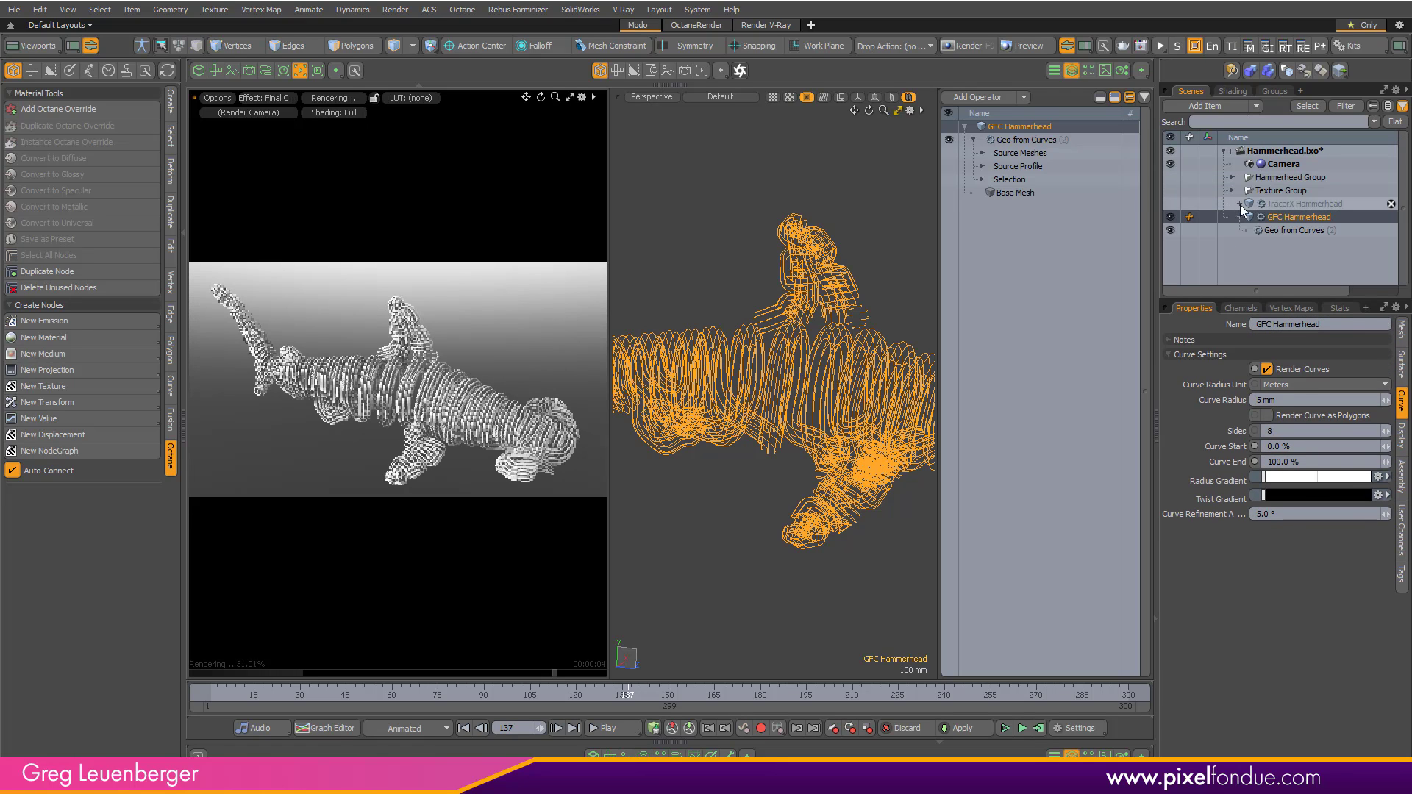
{"action": "left_click", "coordinate": [1170, 177]}
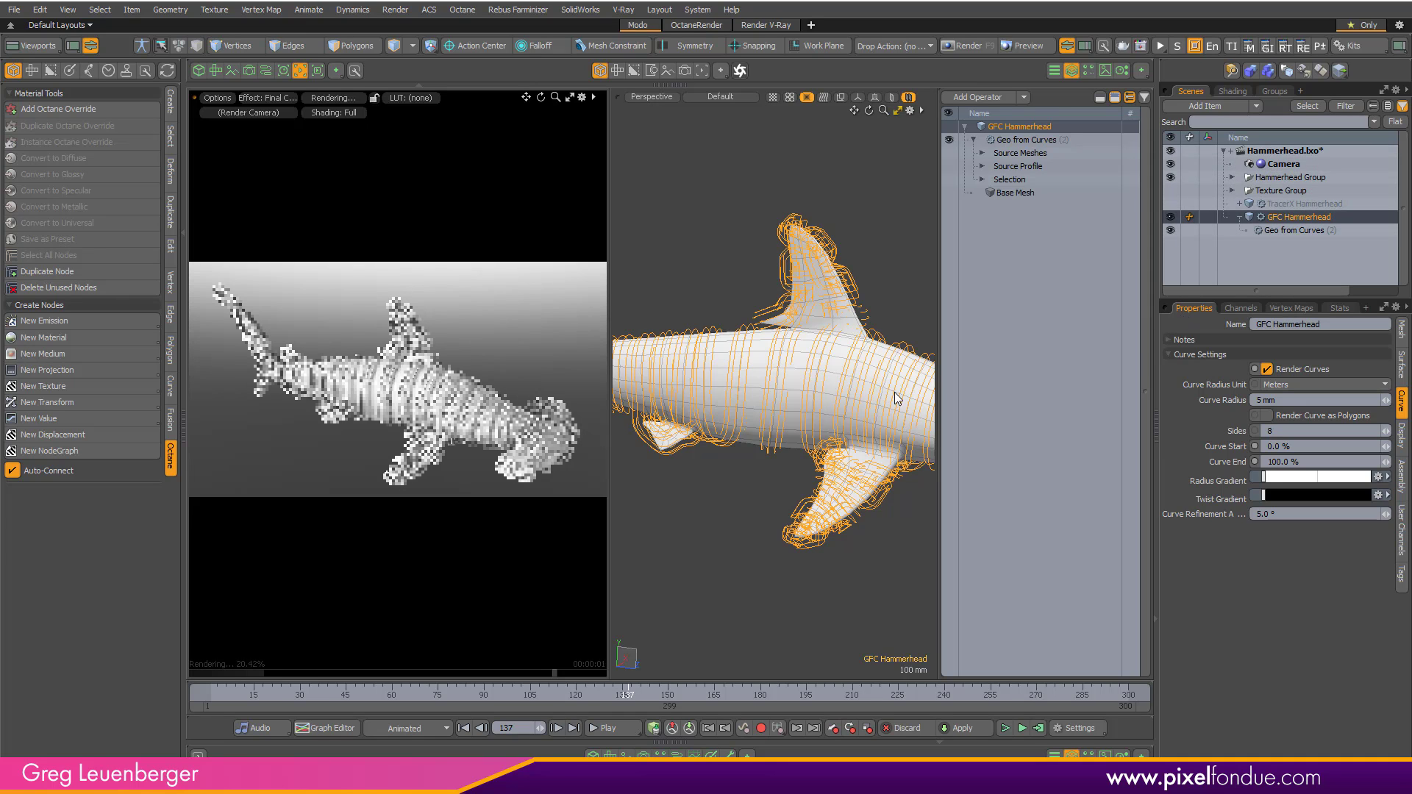
{"action": "scroll", "coordinate": [520, 434], "scroll_direction": "up", "scroll_amount": 5}
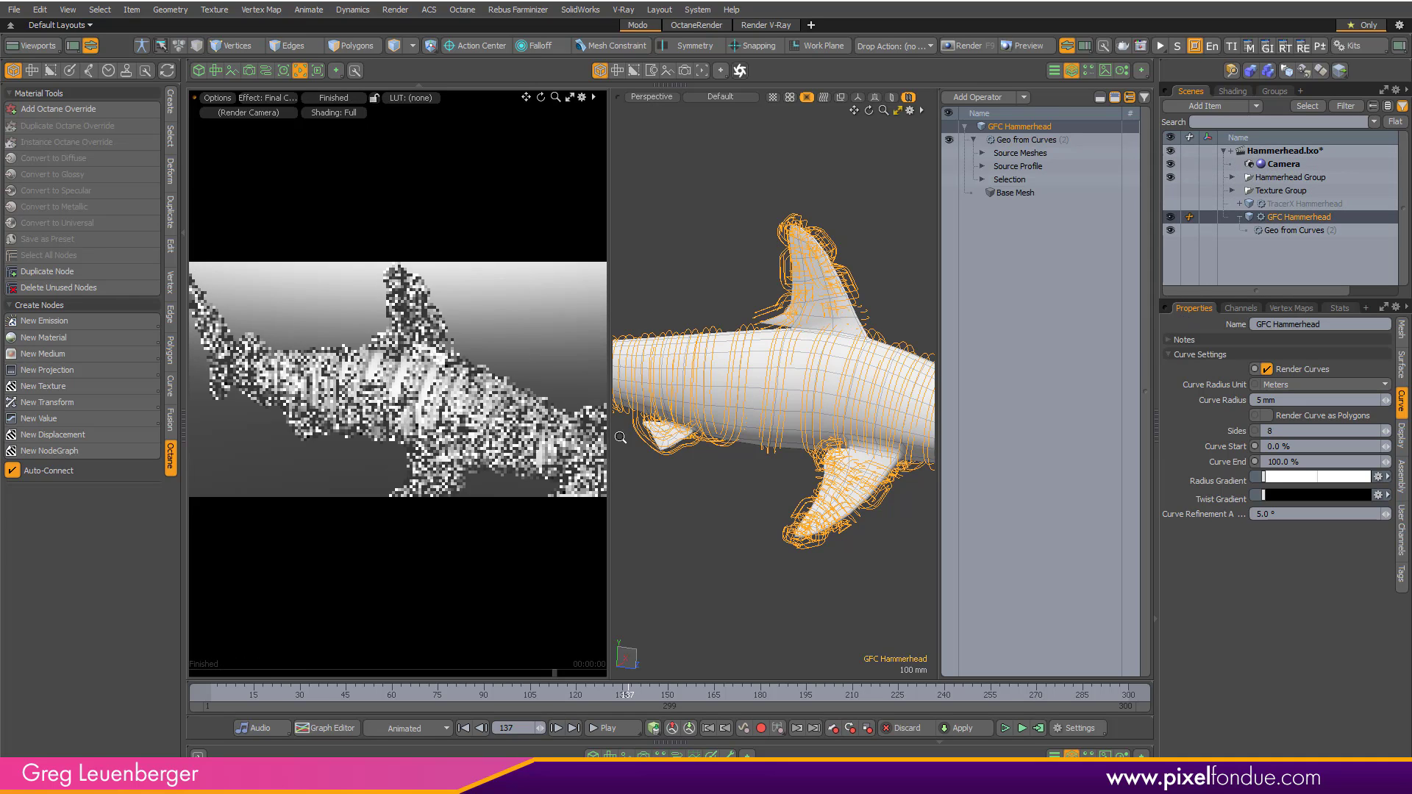
{"action": "left_click_drag", "start_coordinate": [512, 387], "coordinate": [480, 372], "text": "alt+shift"}
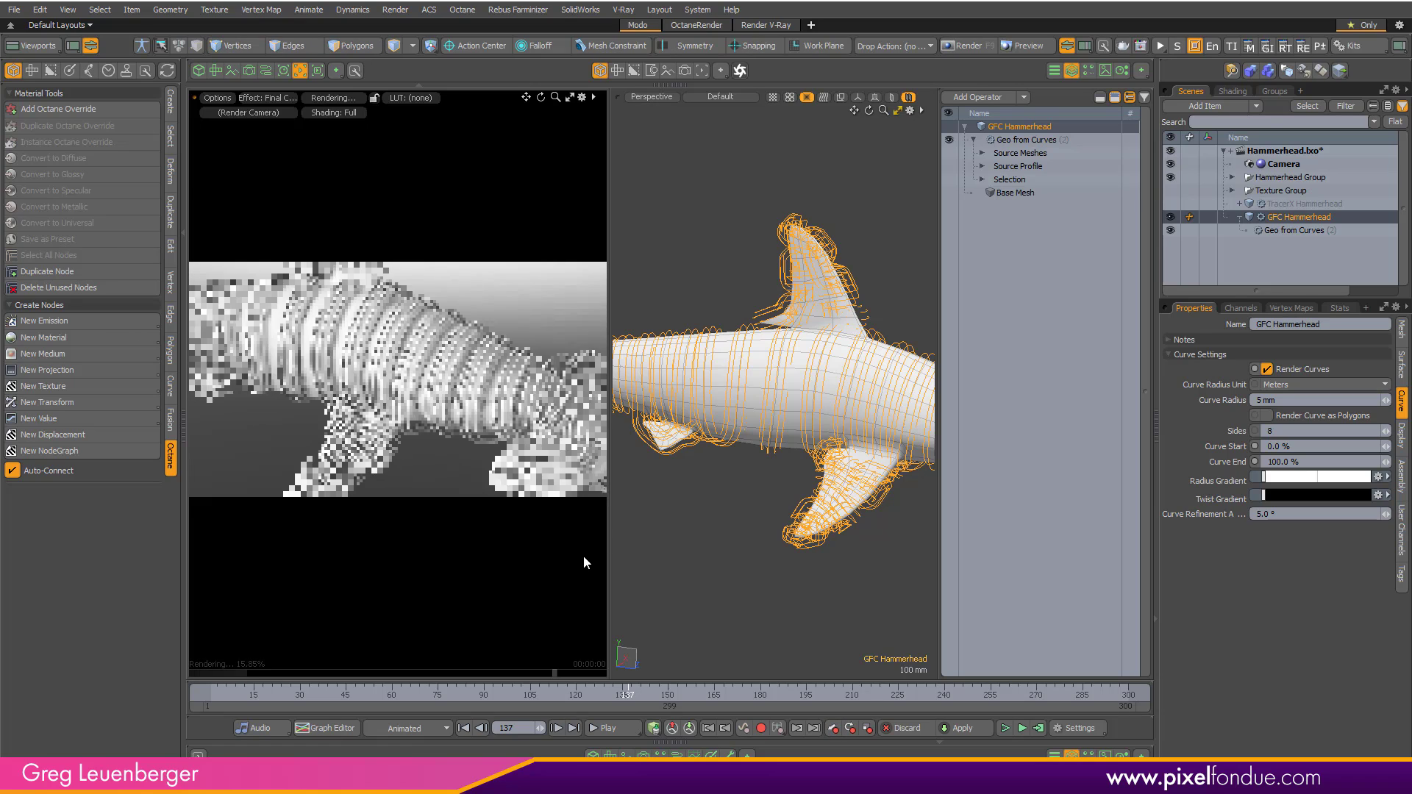
{"action": "left_click_drag", "start_coordinate": [585, 458], "coordinate": [545, 440], "text": "alt+shift"}
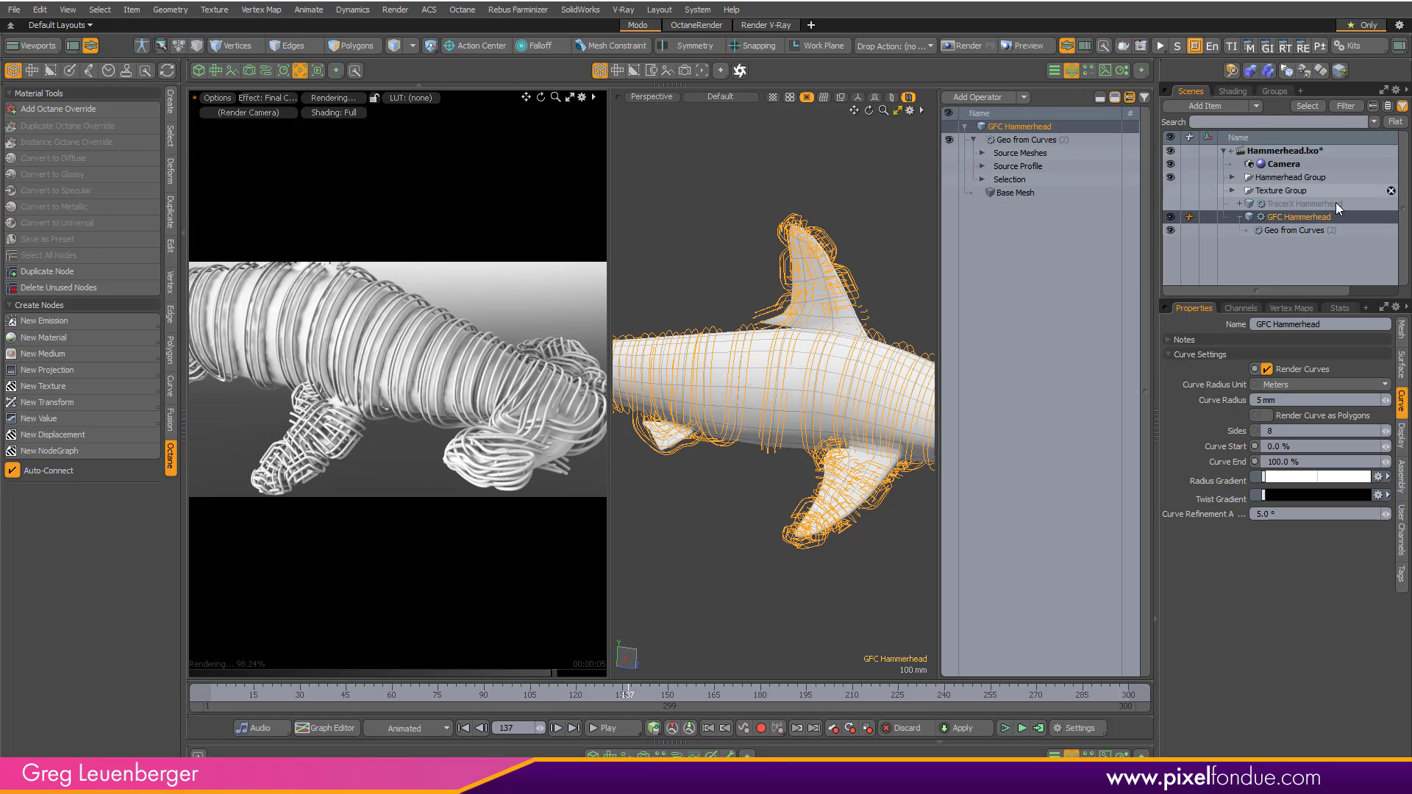
Create a separate material group for the GFC Hammerhead item.
{"action": "right_click", "coordinate": [1283, 217]}
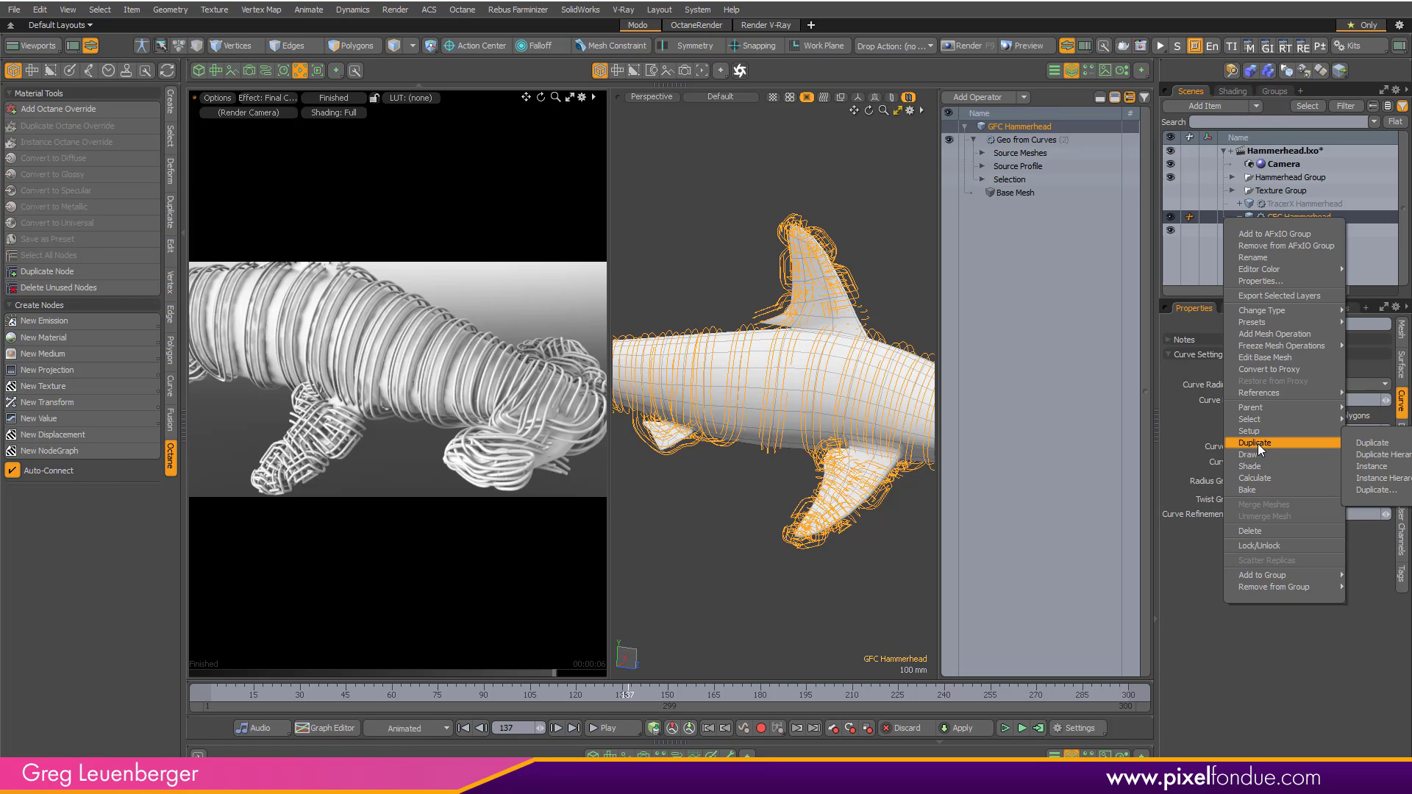
{"action": "mouse_move", "coordinate": [1259, 468]}
{"action": "left_click", "coordinate": [1379, 468]}
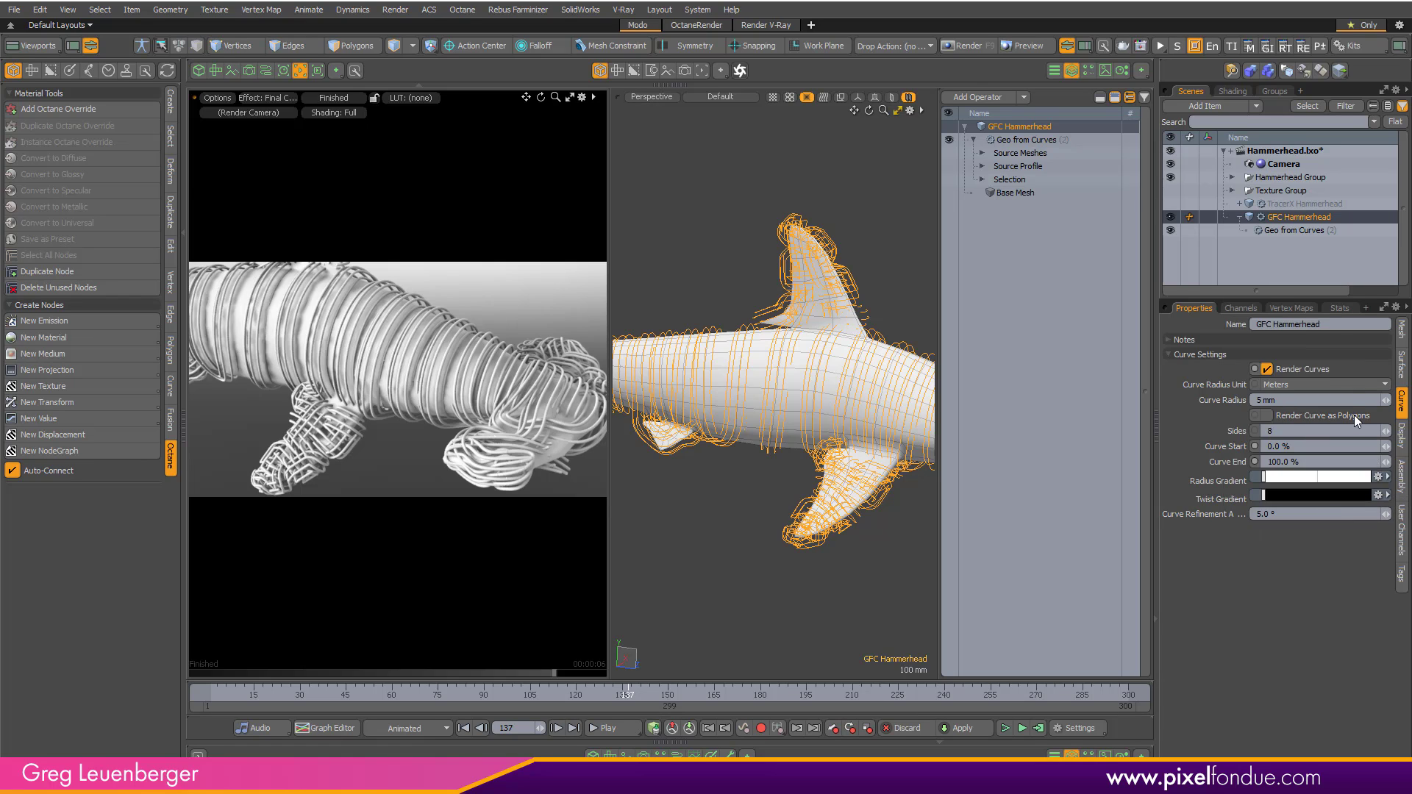
Set the GFC Hammerhead material's Diffuse Color to red (0.96, 0.17, 0.18) and frame the whole shark in the preview.
{"action": "left_click", "coordinate": [1238, 95]}
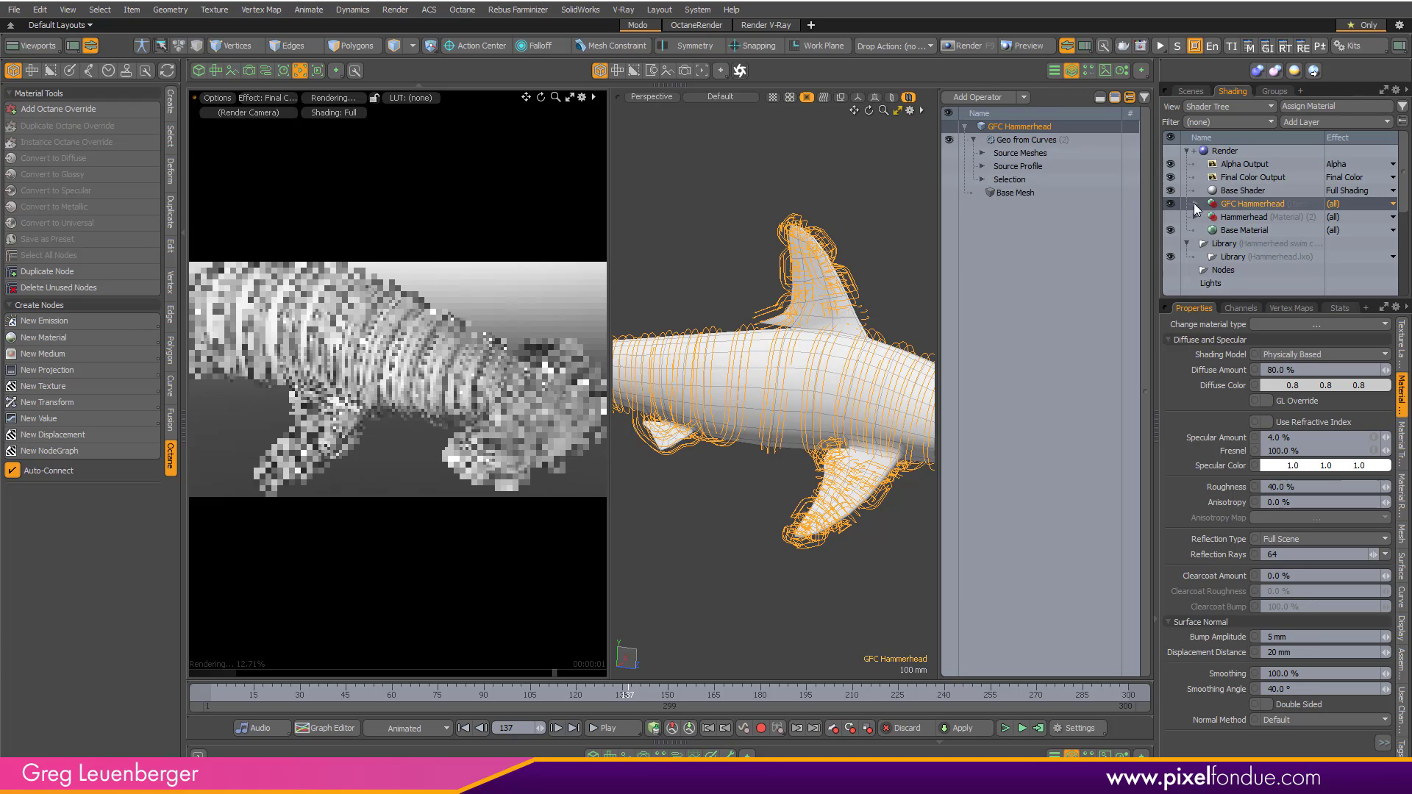
{"action": "left_click", "coordinate": [1237, 217]}
{"action": "left_click", "coordinate": [1262, 387]}
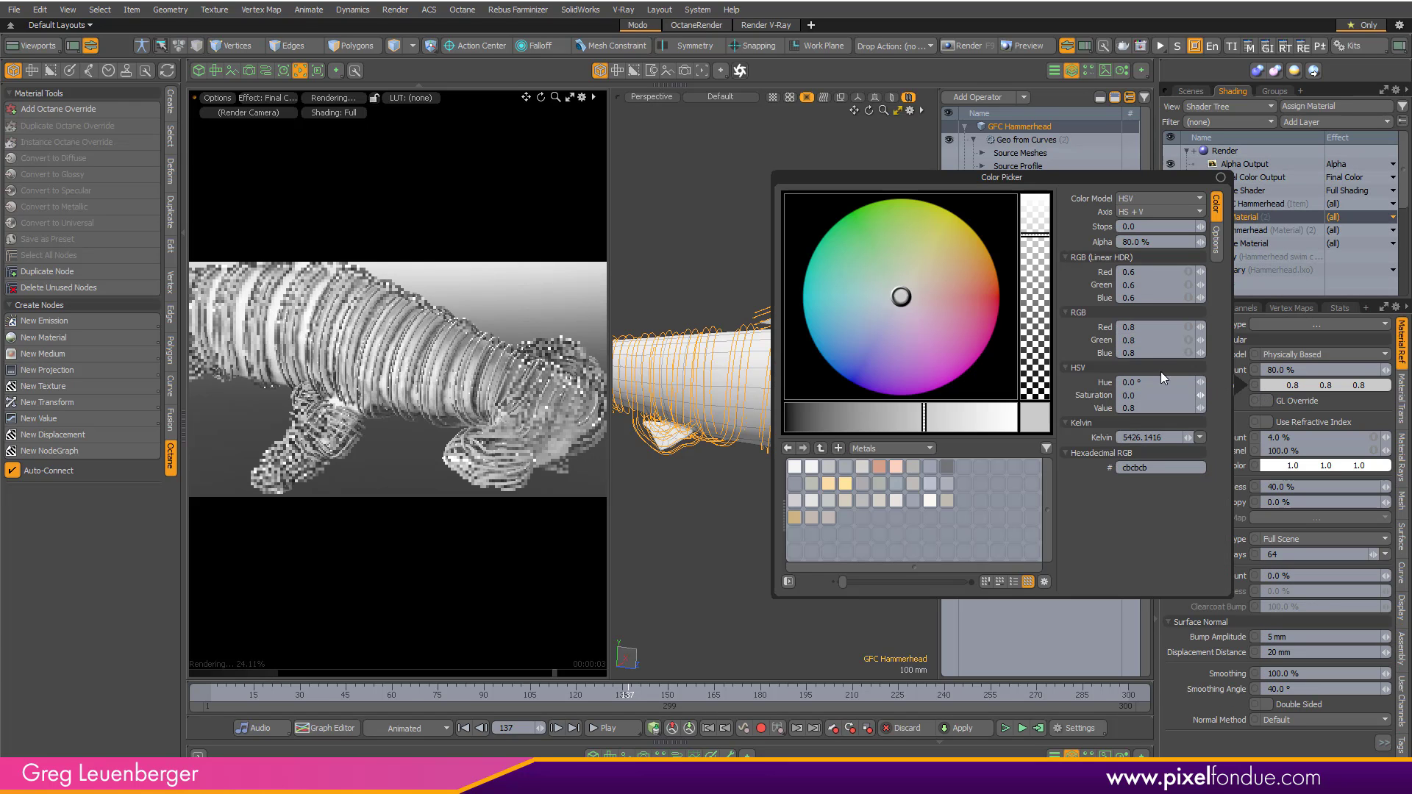
{"action": "left_click_drag", "start_coordinate": [978, 297], "coordinate": [996, 297]}
{"action": "left_click", "coordinate": [996, 416]}
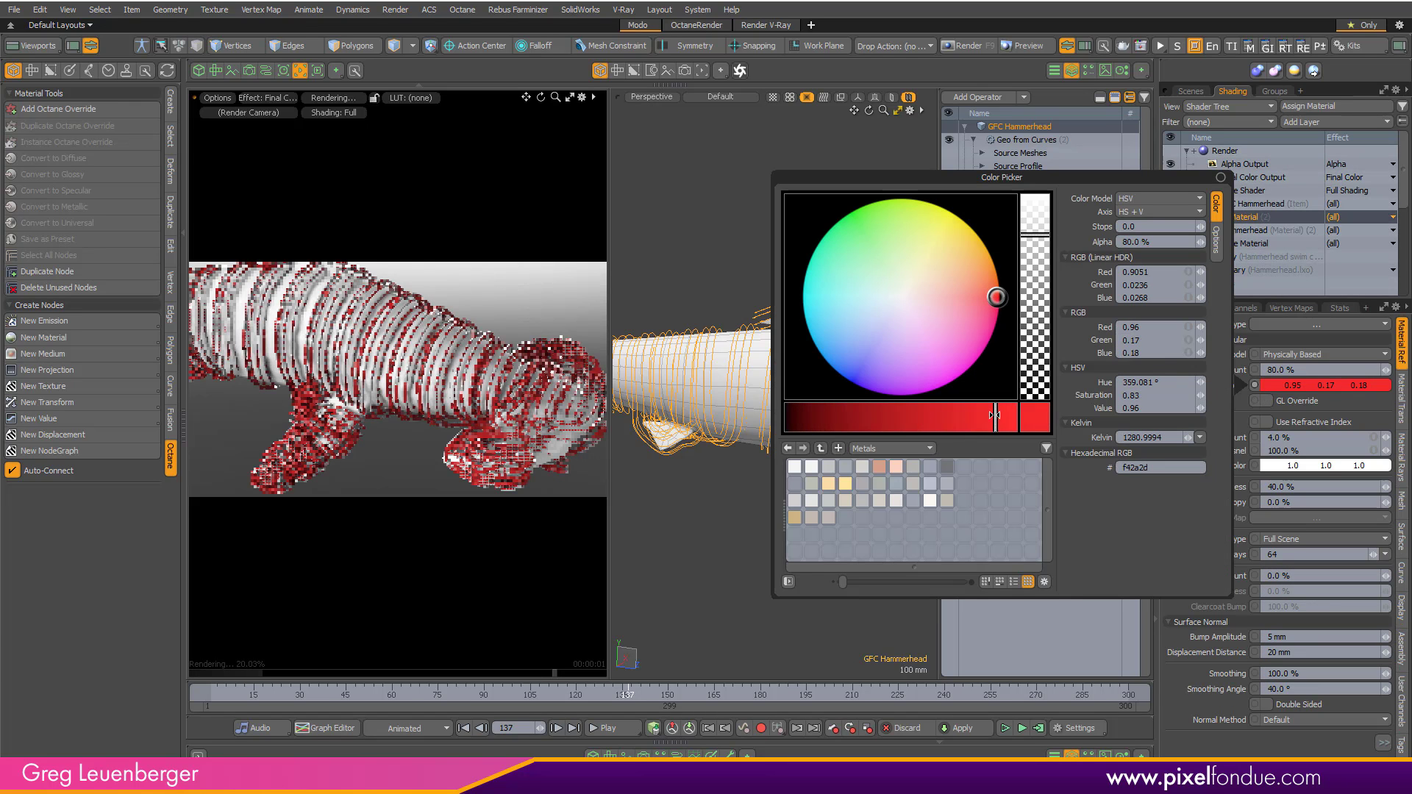
{"action": "left_click", "coordinate": [700, 288]}
{"action": "left_click", "coordinate": [701, 291]}
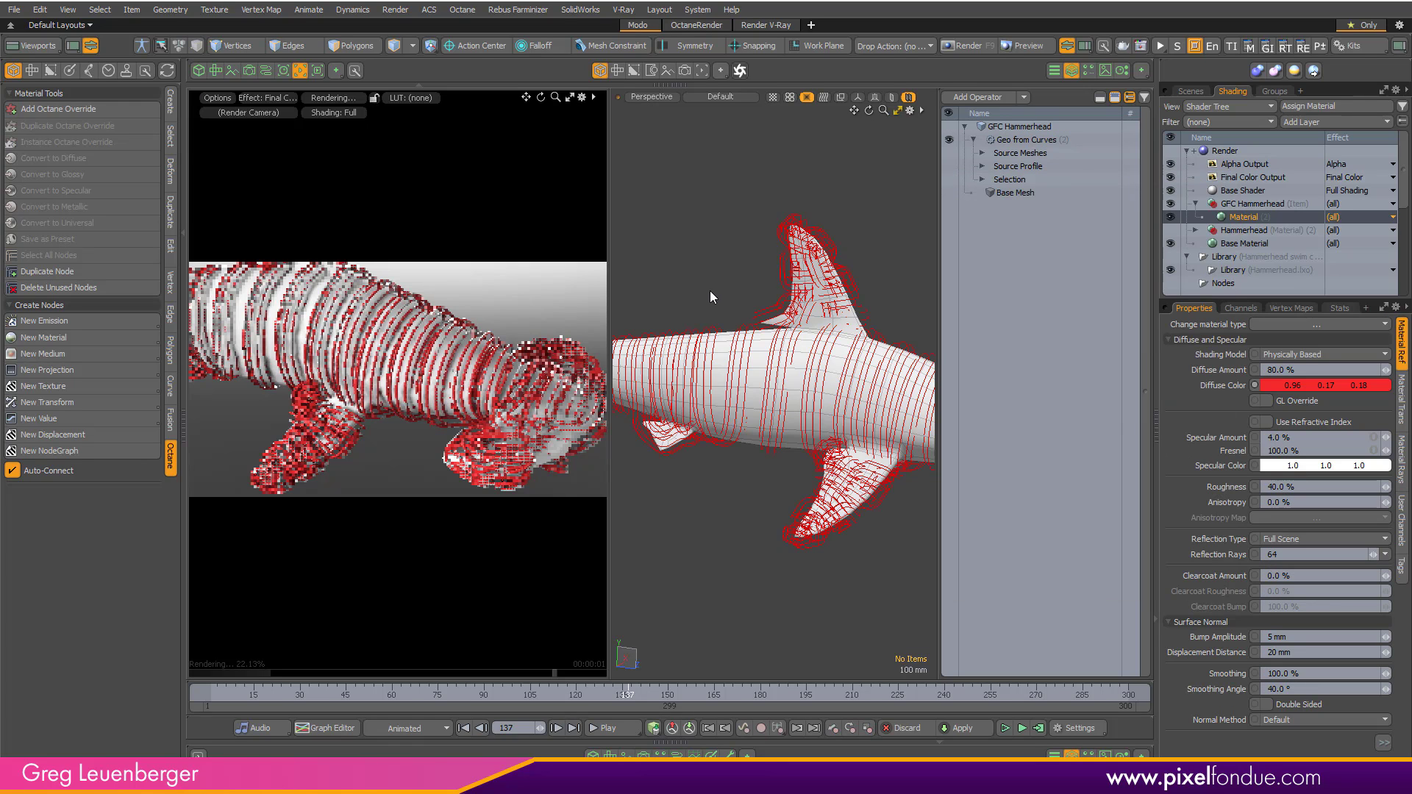
{"action": "left_click_drag", "start_coordinate": [580, 383], "coordinate": [463, 401], "text": "ctrl+alt"}
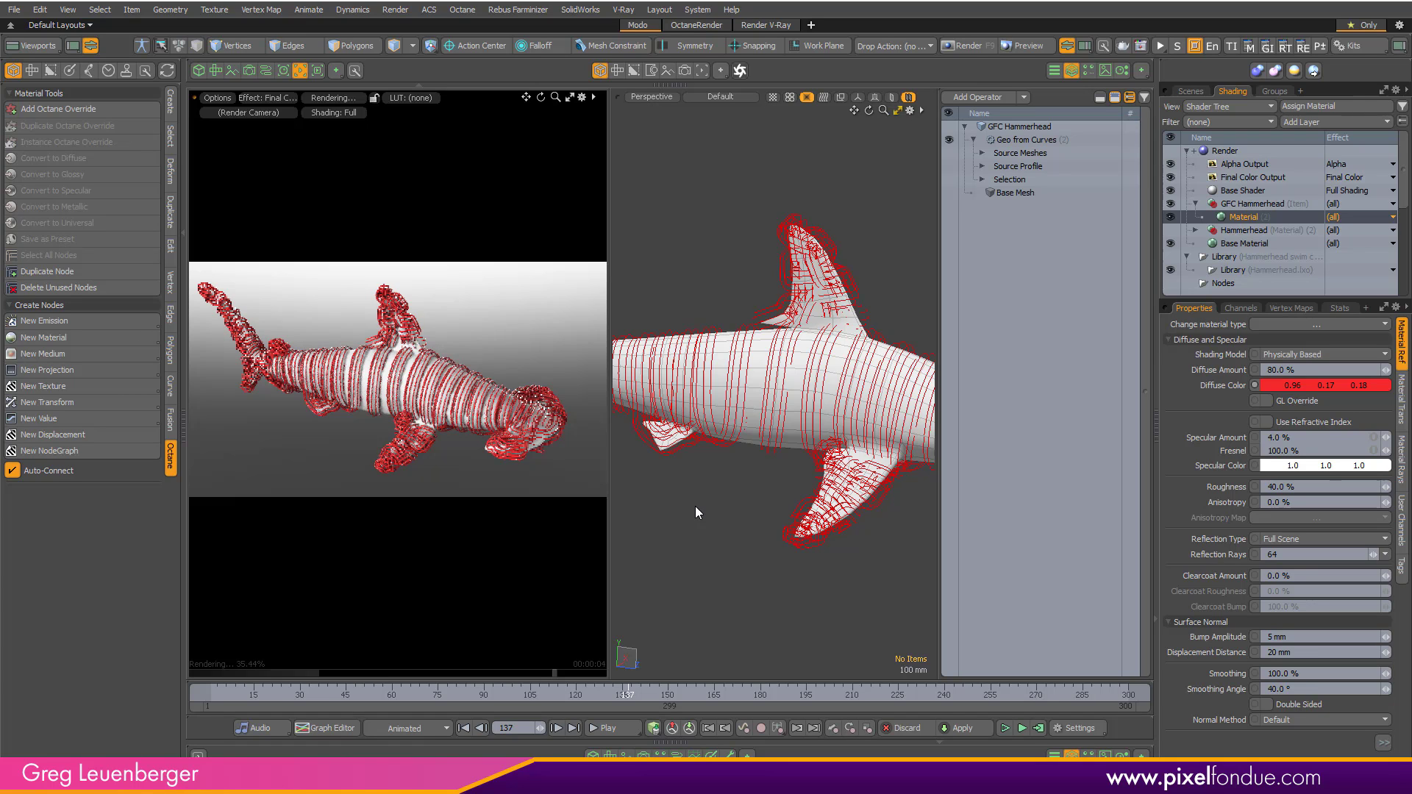
Add a Curve Rebuild operation to the GFC Hammerhead mesh's operator stack.
{"action": "left_click", "coordinate": [774, 311]}
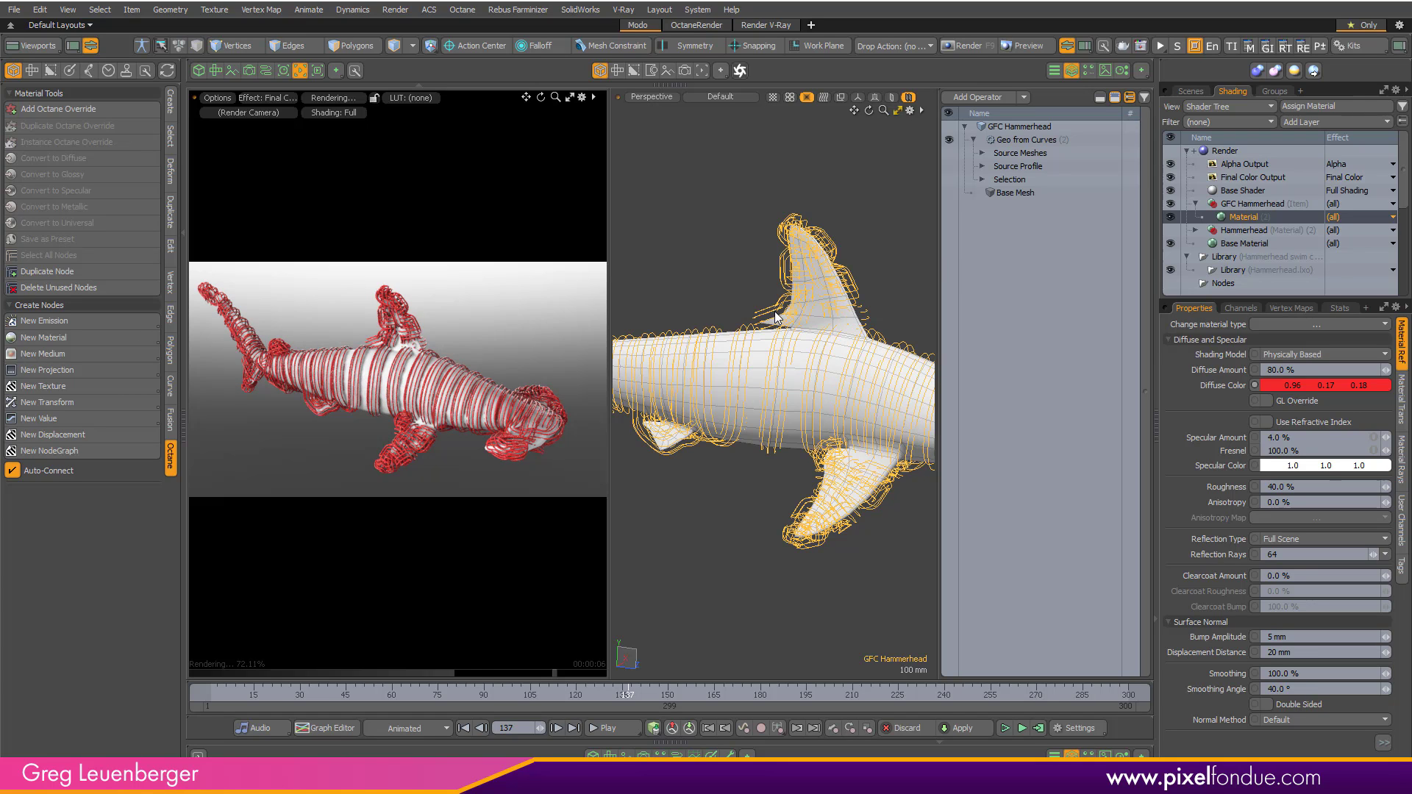
{"action": "left_click_drag", "start_coordinate": [812, 285], "coordinate": [895, 287], "text": "ctrl+alt"}
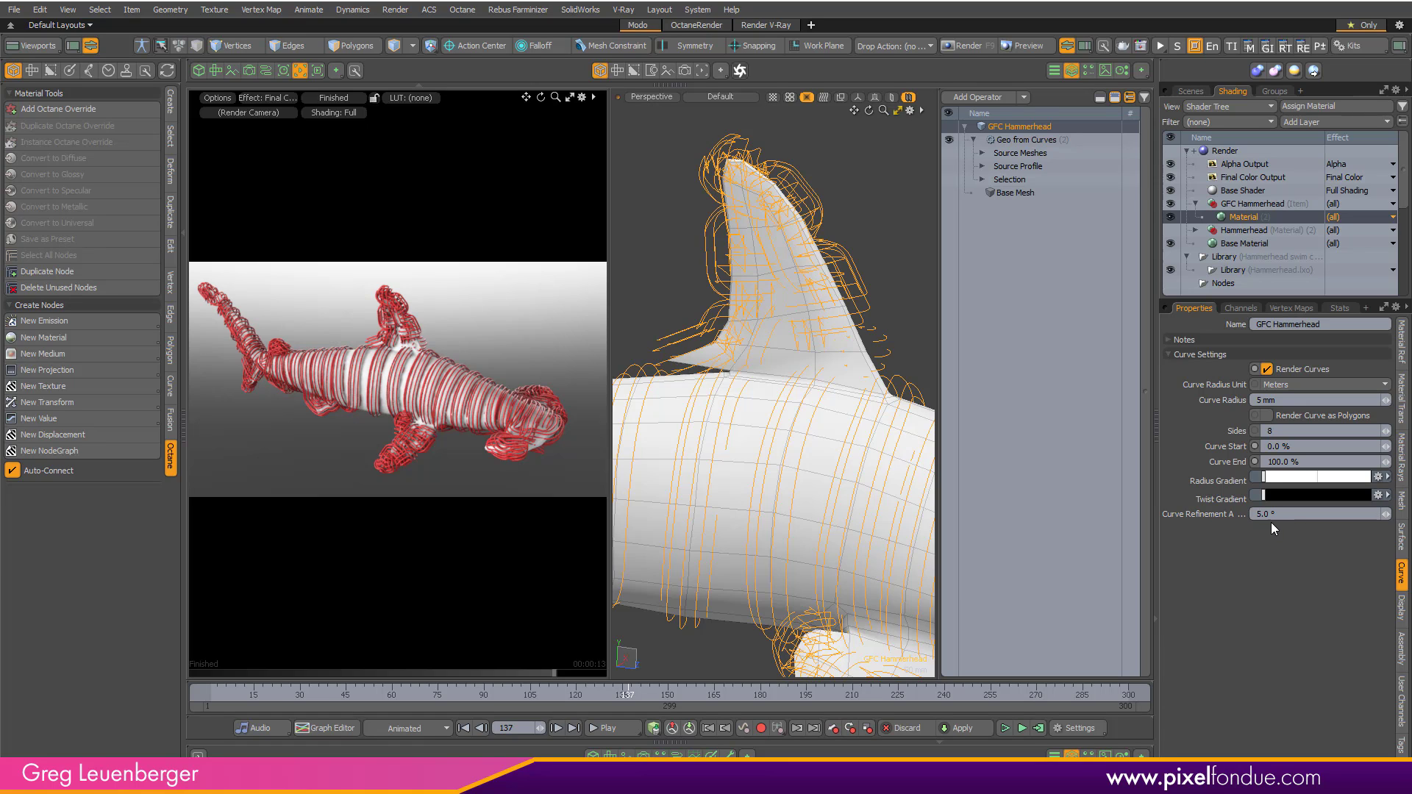
{"action": "left_click_drag", "start_coordinate": [448, 371], "coordinate": [591, 378], "text": "ctrl+alt"}
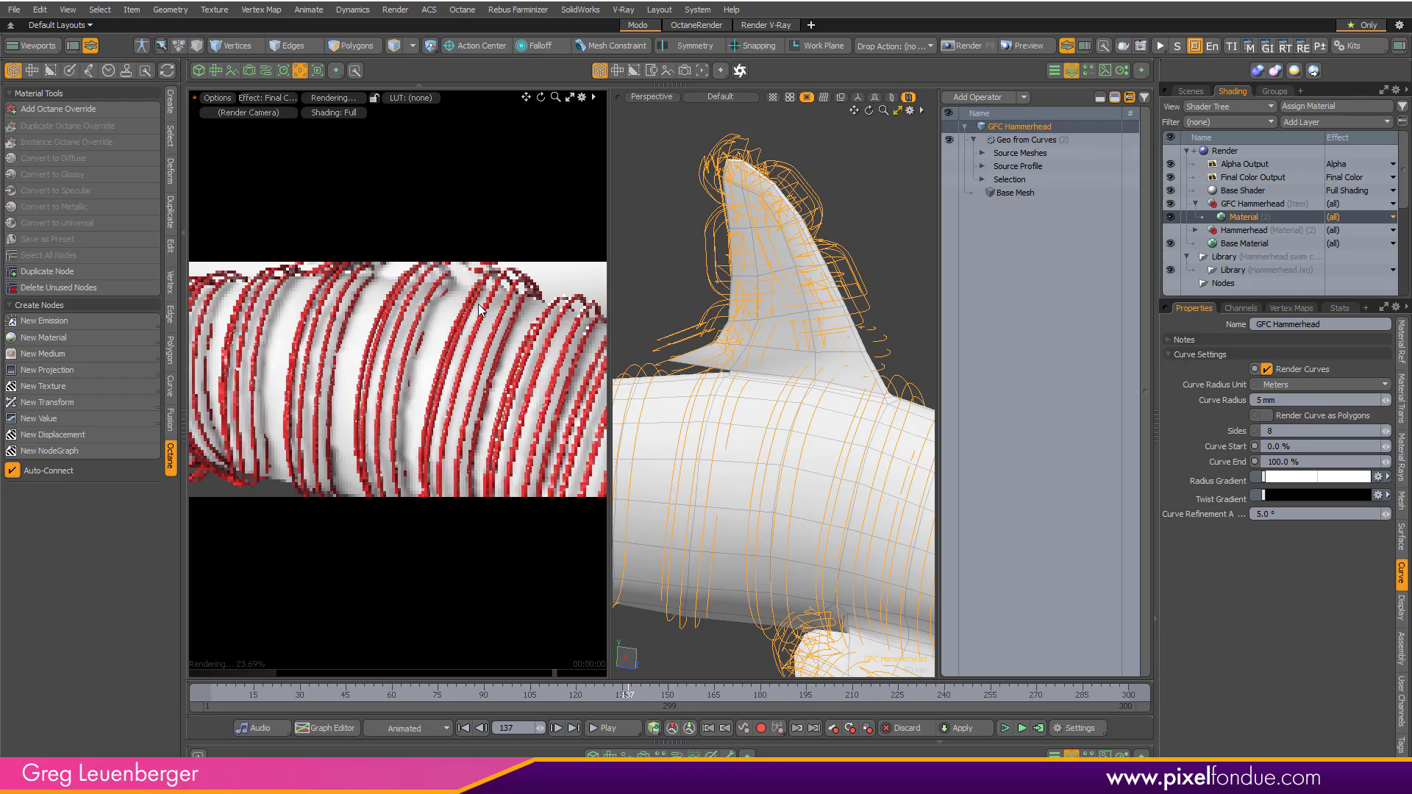
{"action": "scroll", "coordinate": [509, 395], "scroll_direction": "down", "scroll_amount": 5}
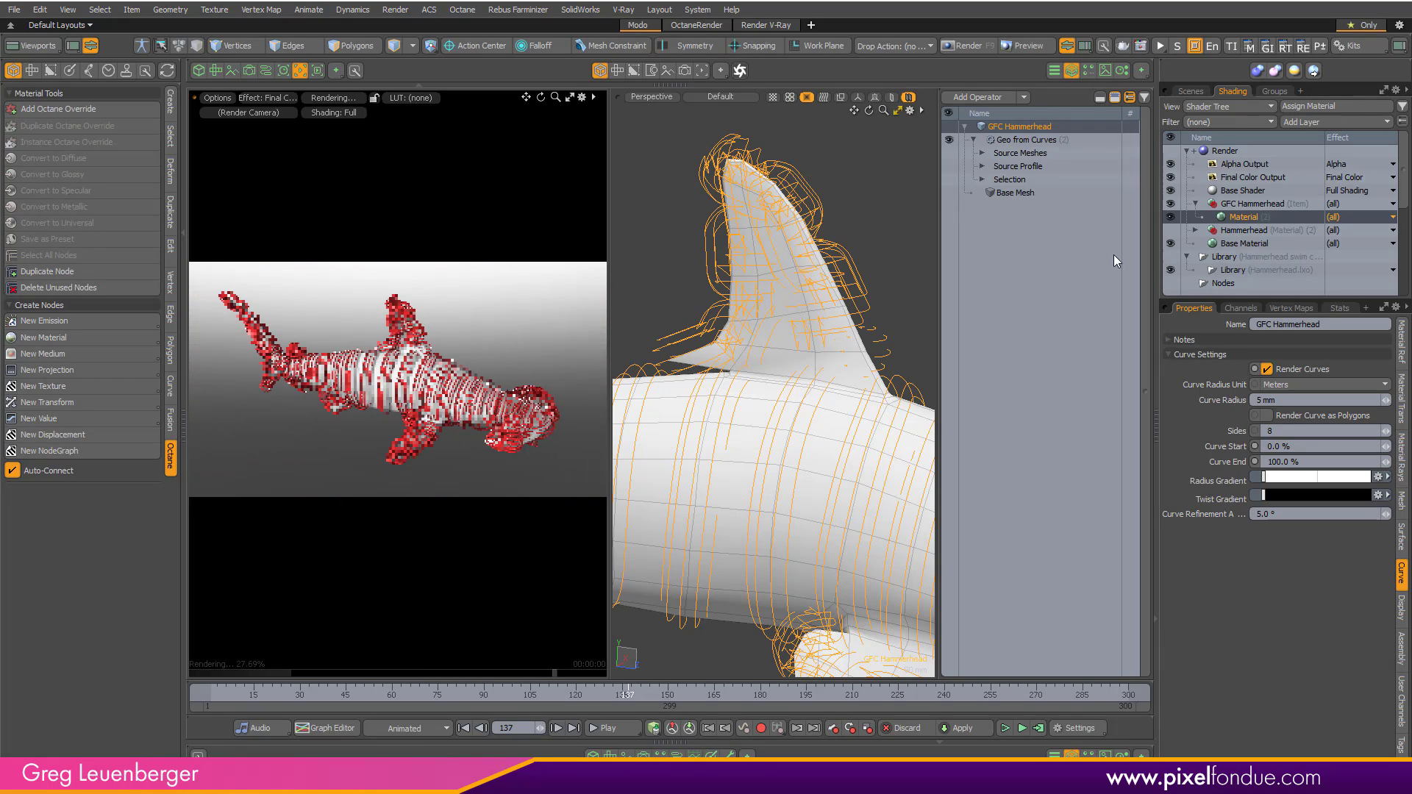
{"action": "left_click", "coordinate": [979, 96]}
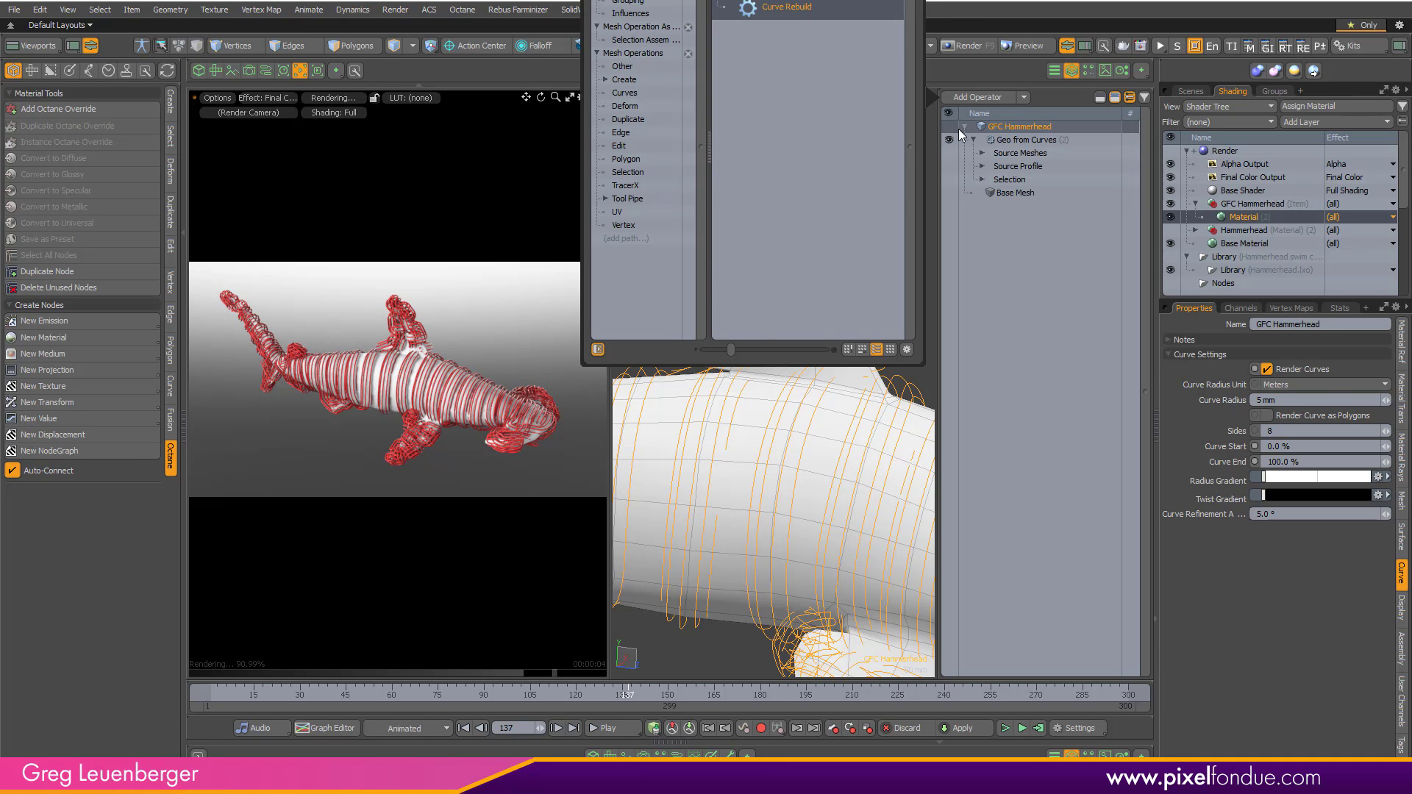
{"action": "left_click", "coordinate": [959, 130]}
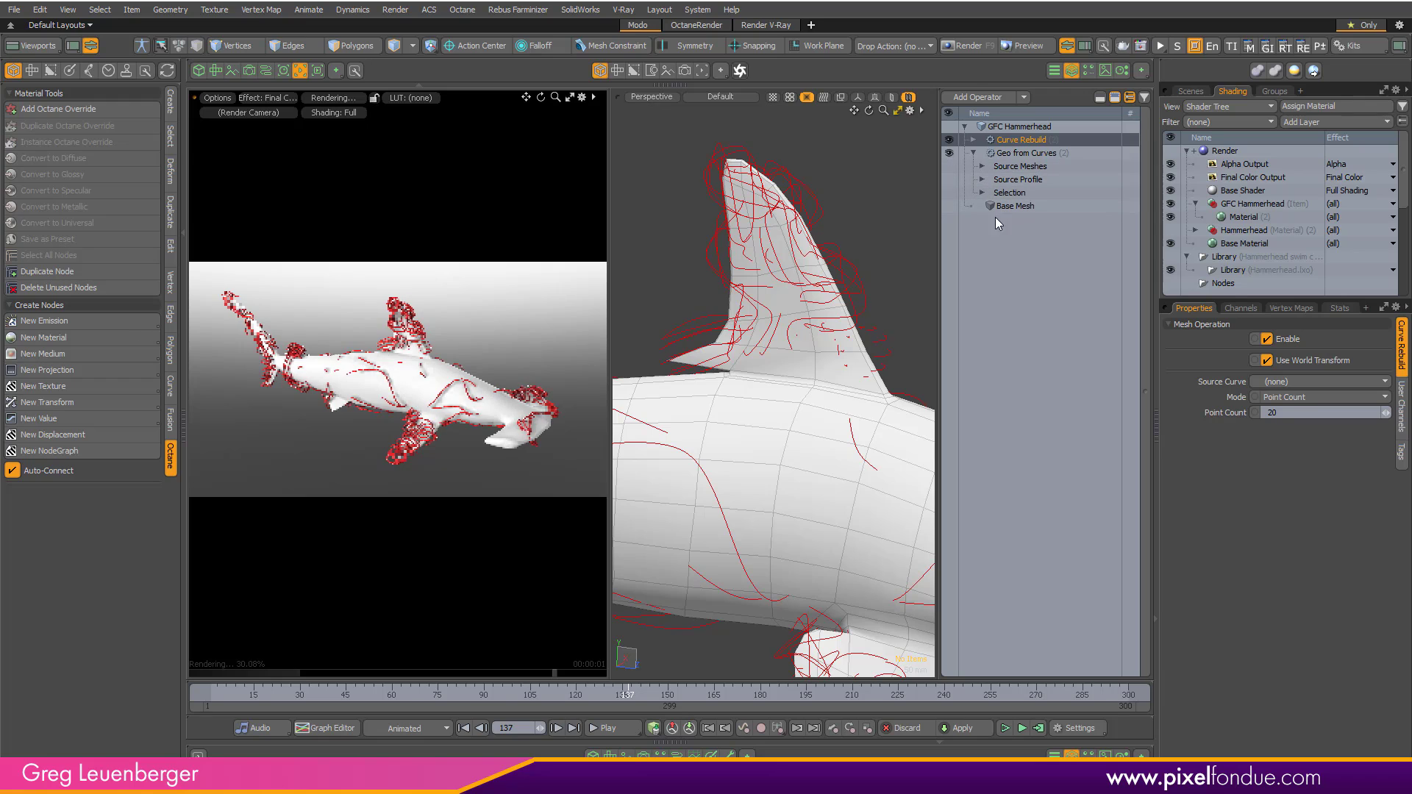
Hide the Hammerhead Group and show the rebuilt curves' vertices in the viewport with nothing selected.
{"action": "left_click", "coordinate": [1189, 92]}
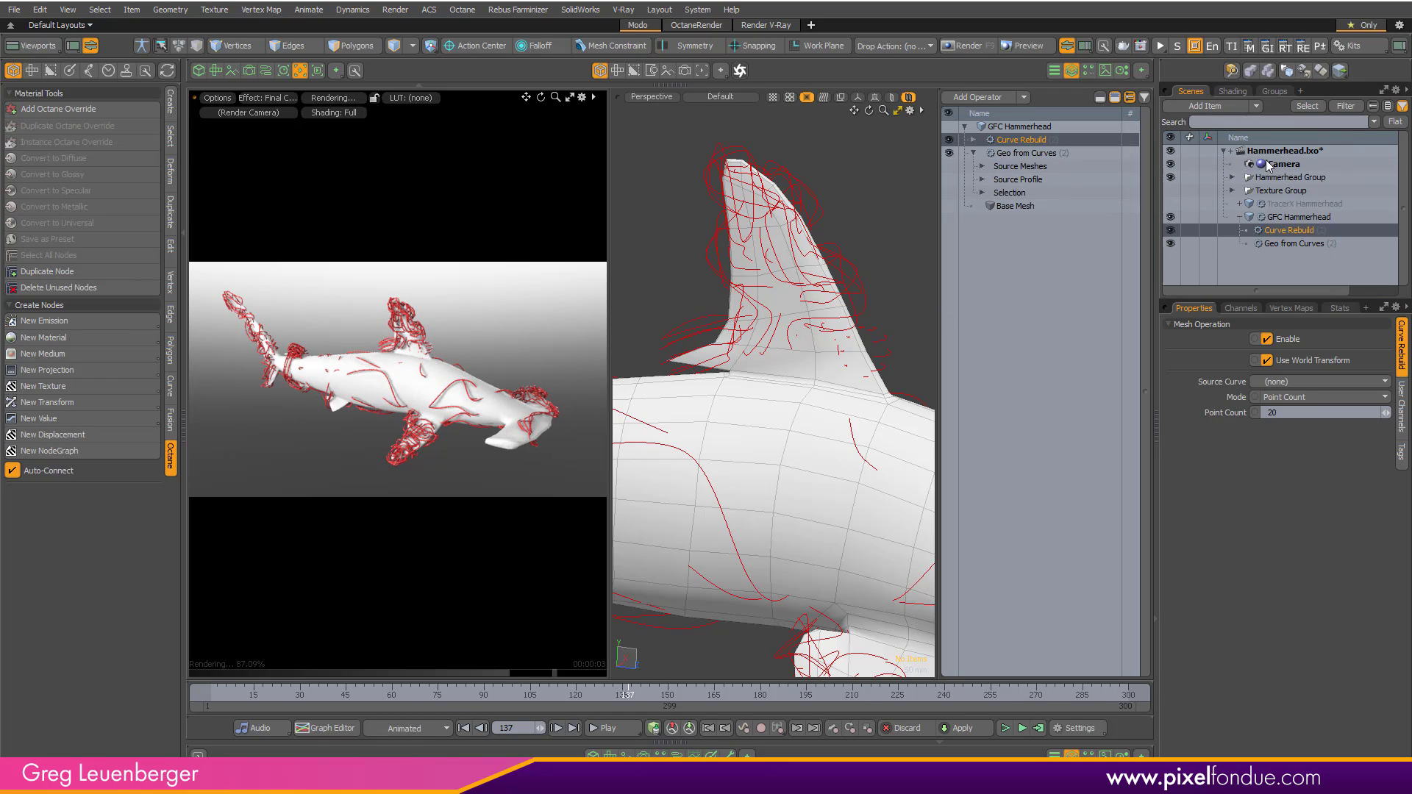
{"action": "left_click", "coordinate": [1171, 177]}
{"action": "left_click_drag", "start_coordinate": [723, 460], "coordinate": [811, 429], "text": "alt+shift"}
{"action": "key", "text": "ctrl+3"}
{"action": "left_click", "coordinate": [870, 511]}
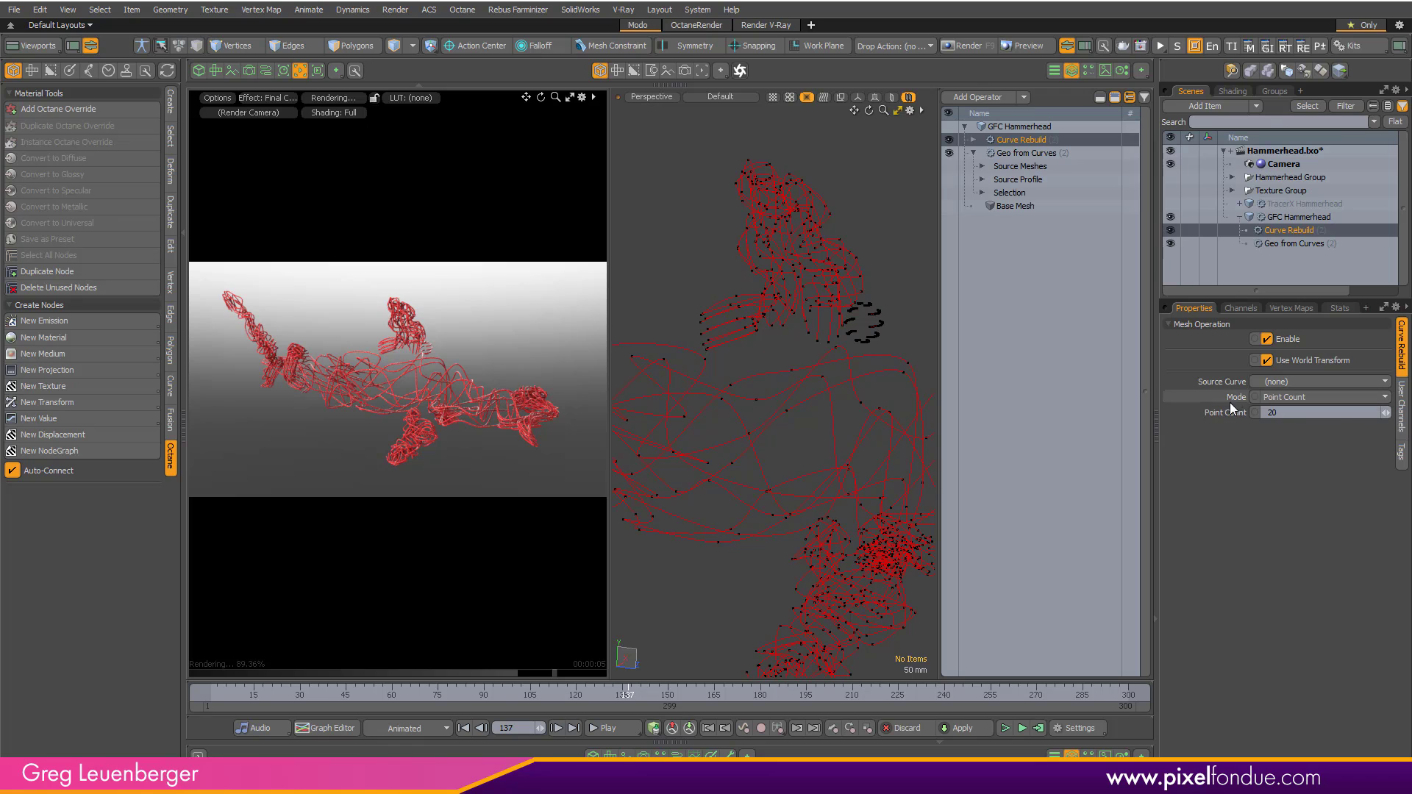
Set the Curve Rebuild mode to Exact Distance with a Point Spacing of 30 mm.
{"action": "left_click", "coordinate": [1298, 398]}
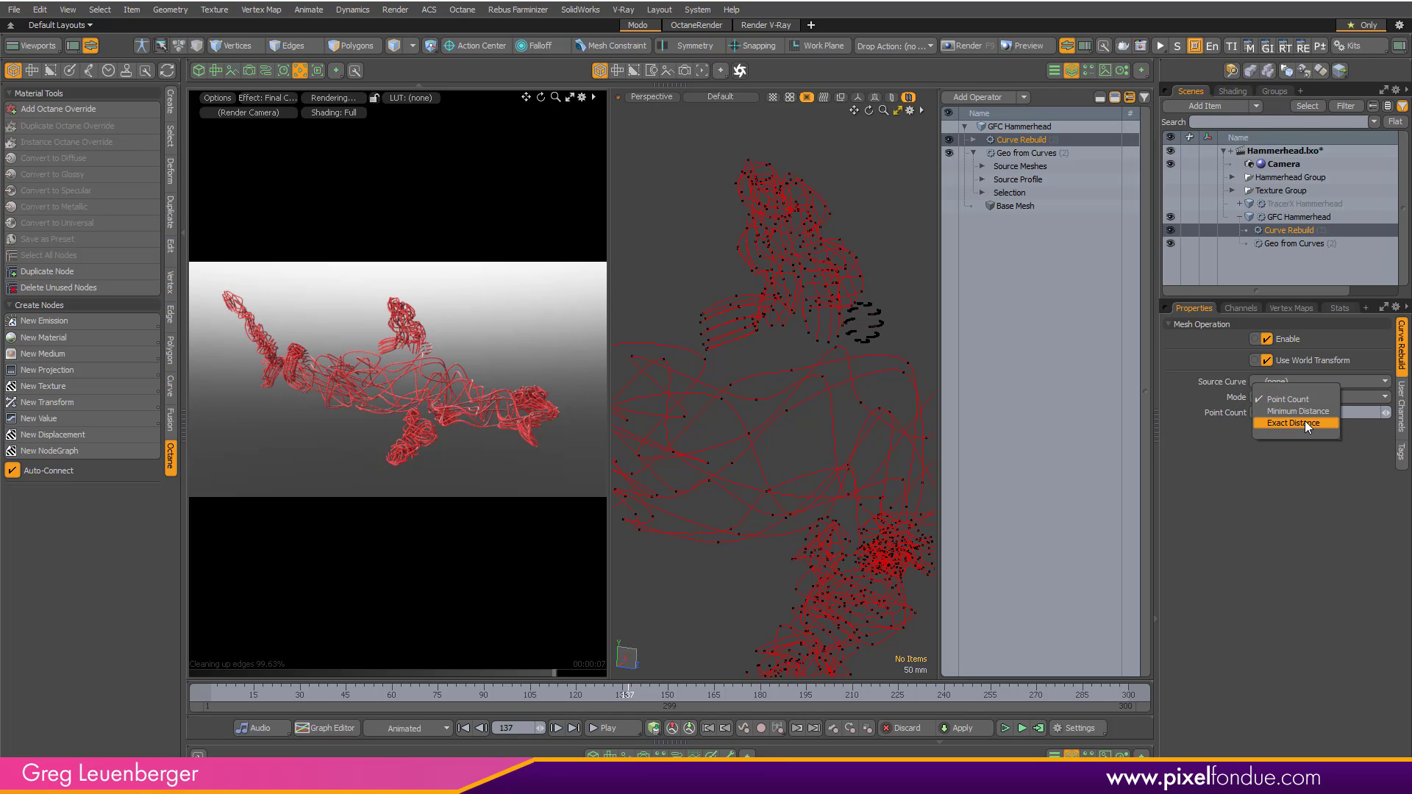
{"action": "left_click", "coordinate": [1306, 425]}
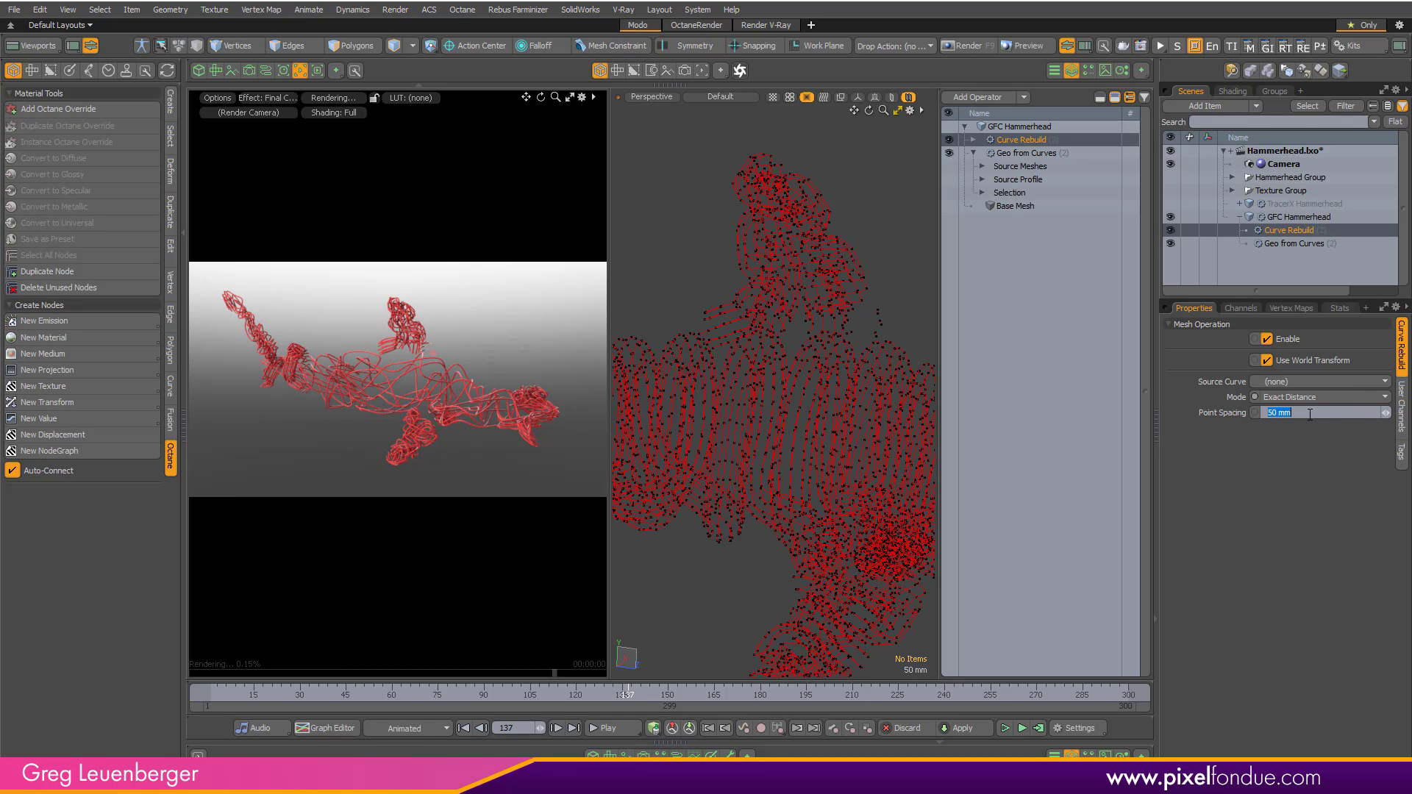
{"action": "type", "text": ".0"}
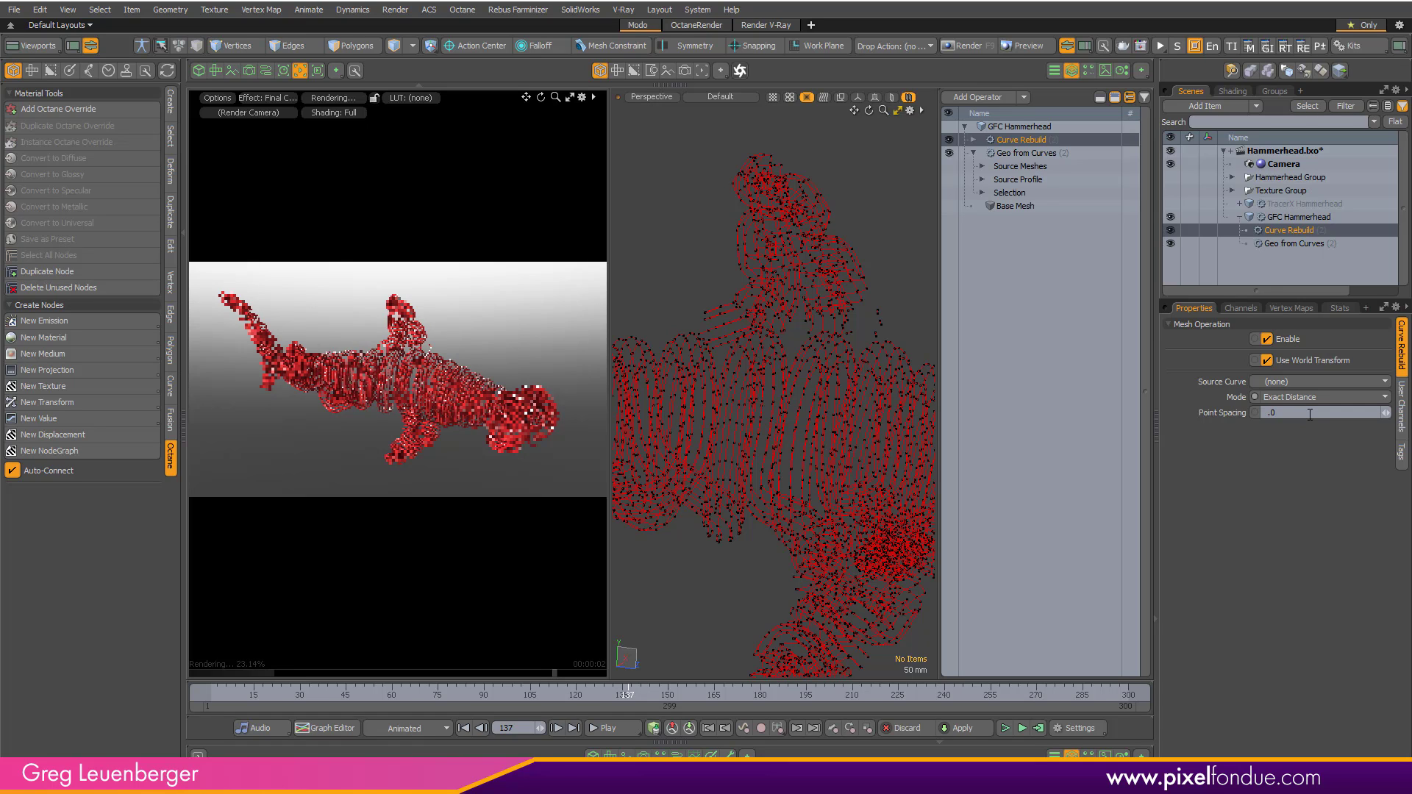
{"action": "type", "text": "30"}
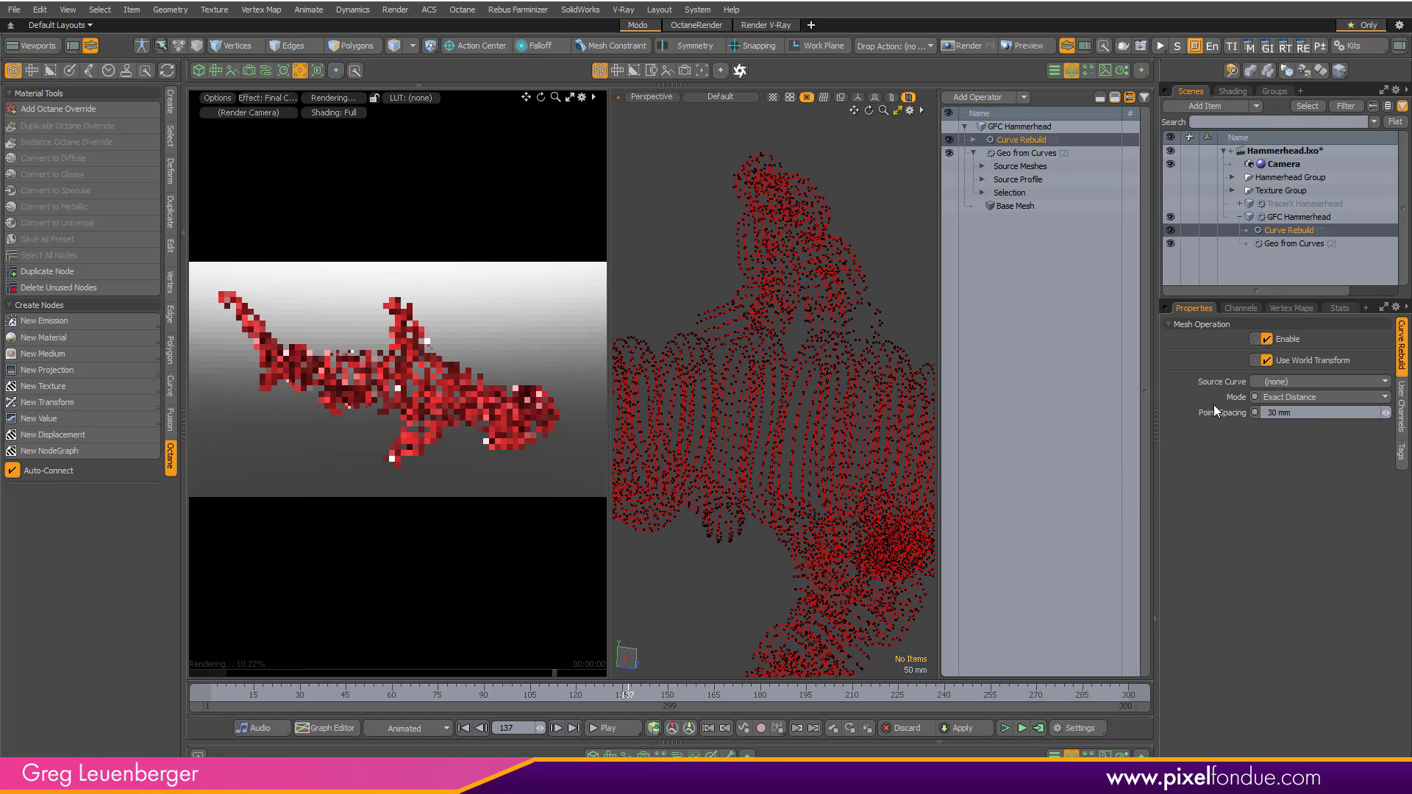
{"action": "left_click_drag", "start_coordinate": [761, 420], "coordinate": [871, 448], "text": "ctrl+alt"}
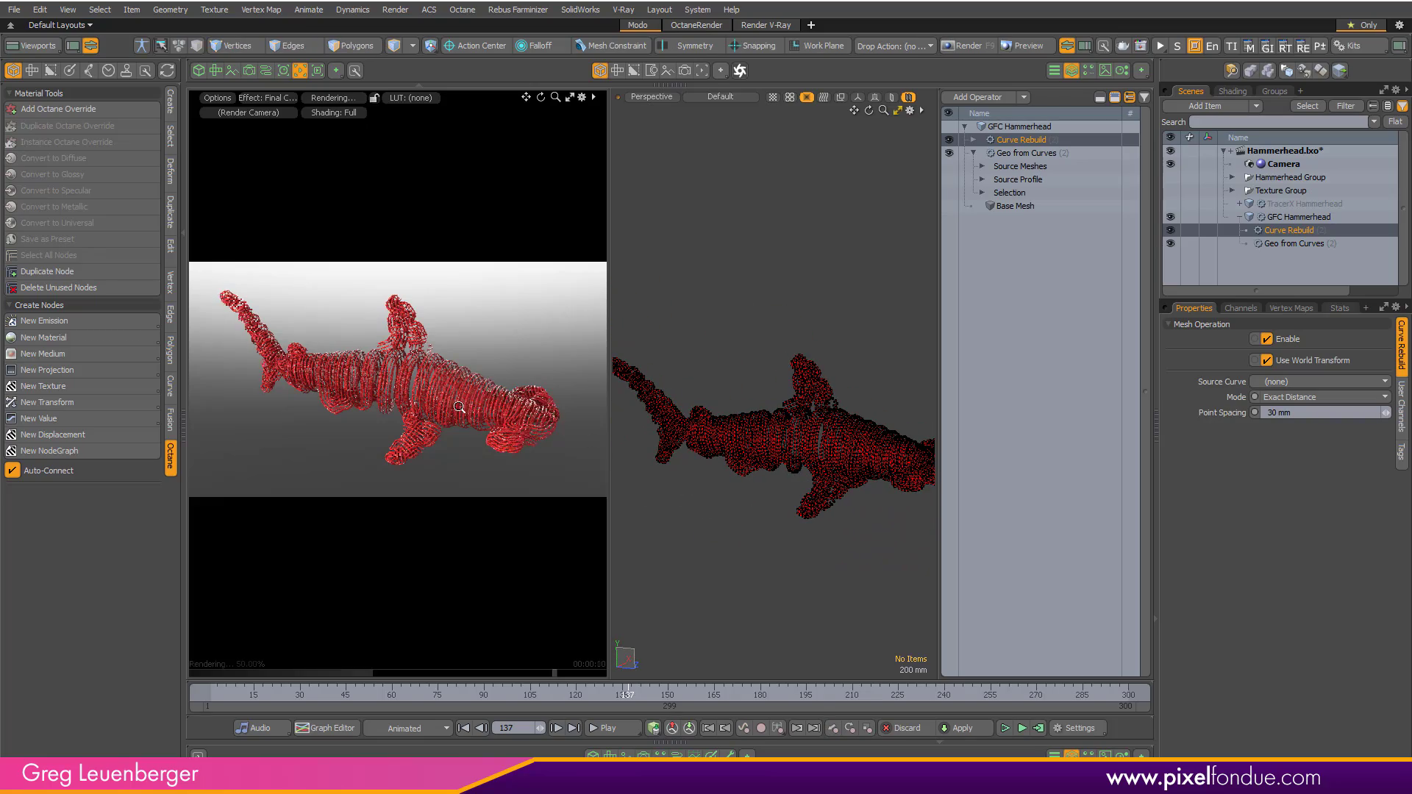
{"action": "scroll", "coordinate": [530, 421], "scroll_direction": "up", "scroll_amount": 5}
{"action": "mouse_move", "coordinate": [529, 422]}
{"action": "left_mouse_down", "text": "alt"}
{"action": "mouse_move", "coordinate": [539, 473]}
{"action": "mouse_move", "coordinate": [489, 397]}
{"action": "mouse_move", "coordinate": [441, 486]}
{"action": "mouse_move", "coordinate": [488, 480]}
{"action": "mouse_move", "coordinate": [517, 430]}
{"action": "left_mouse_up", "text": "alt"}
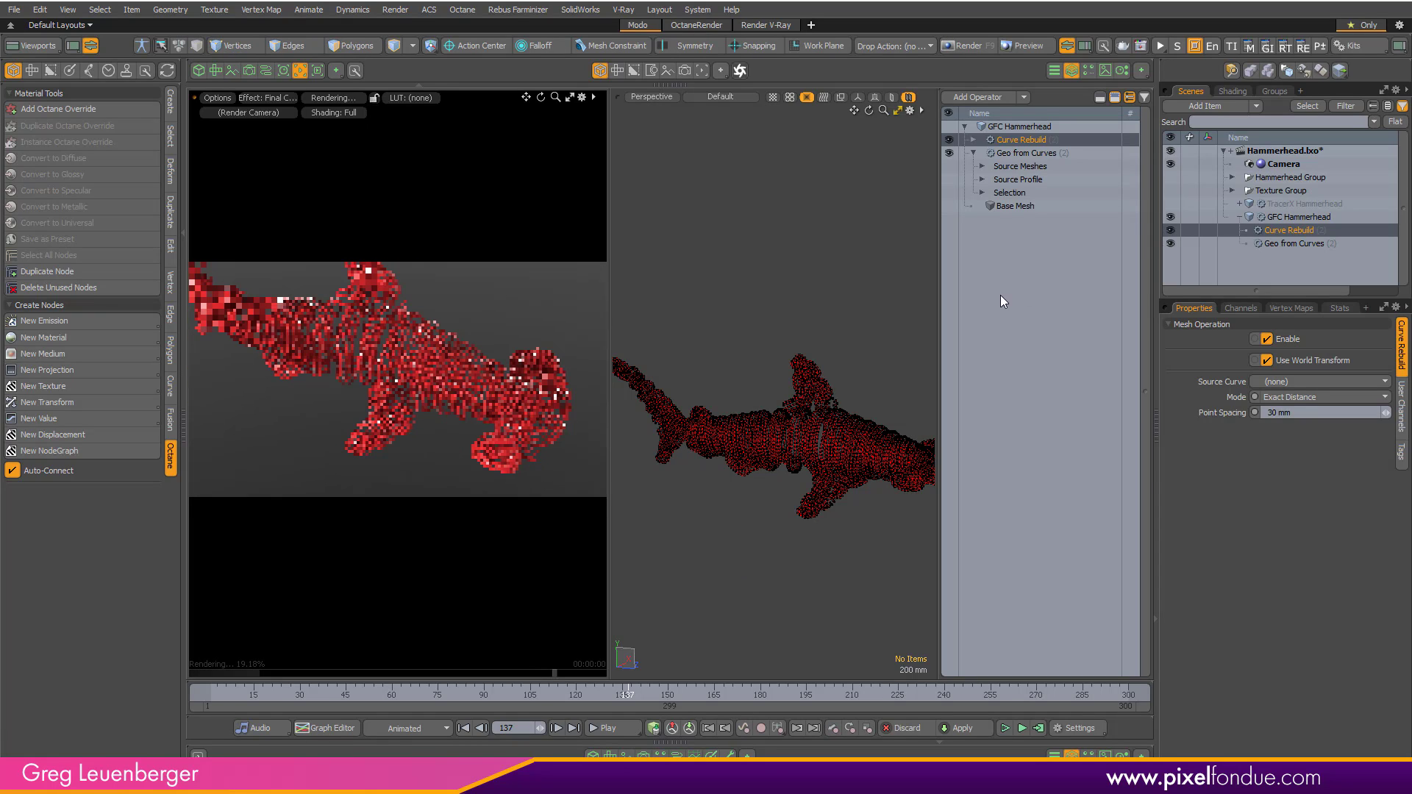
Hide GFC Hammerhead, make TracerX Hammerhead visible, and open its Particle Tracer X operation's settings.
{"action": "left_click_drag", "start_coordinate": [831, 374], "coordinate": [814, 369], "text": "alt+shift"}
{"action": "left_click", "coordinate": [1306, 202]}
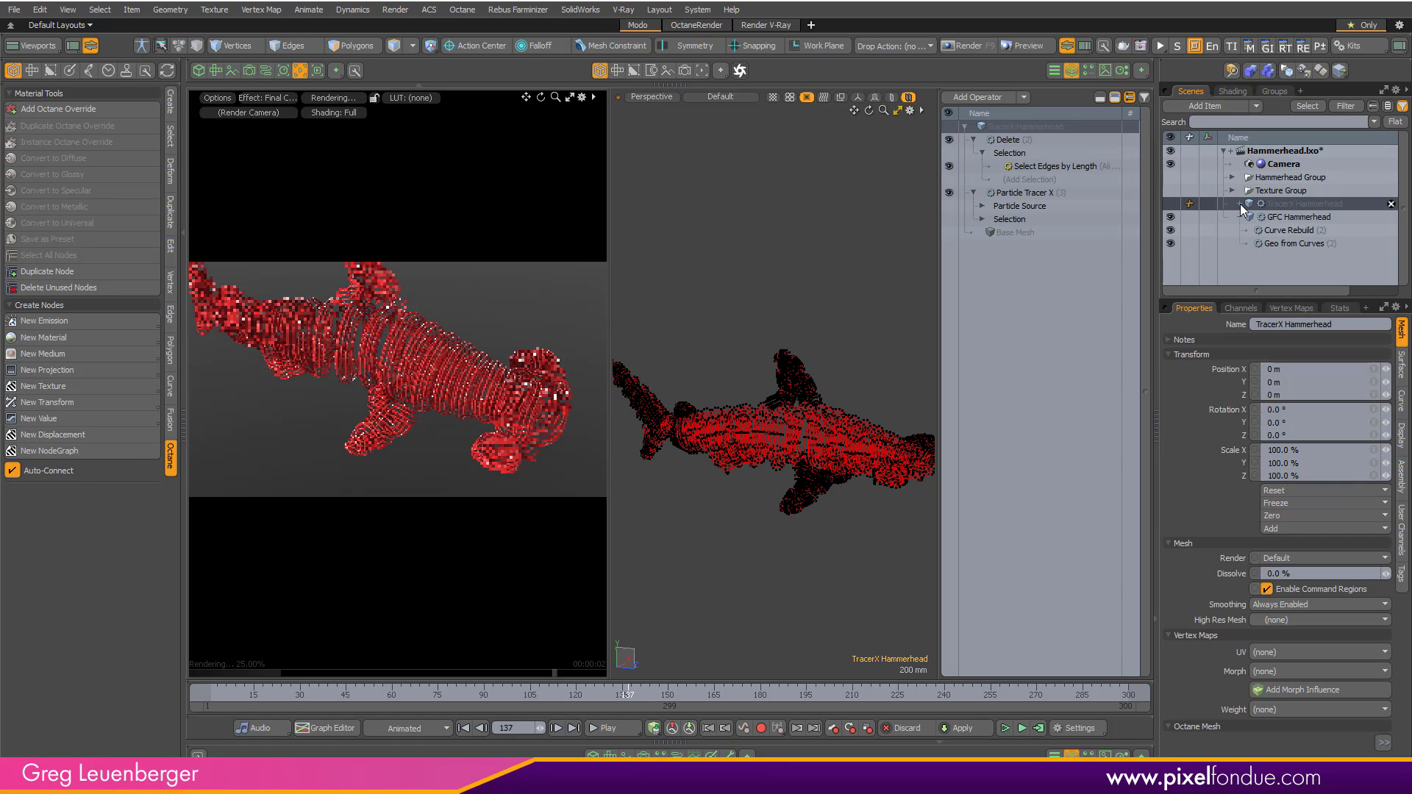
{"action": "left_click", "coordinate": [1288, 230]}
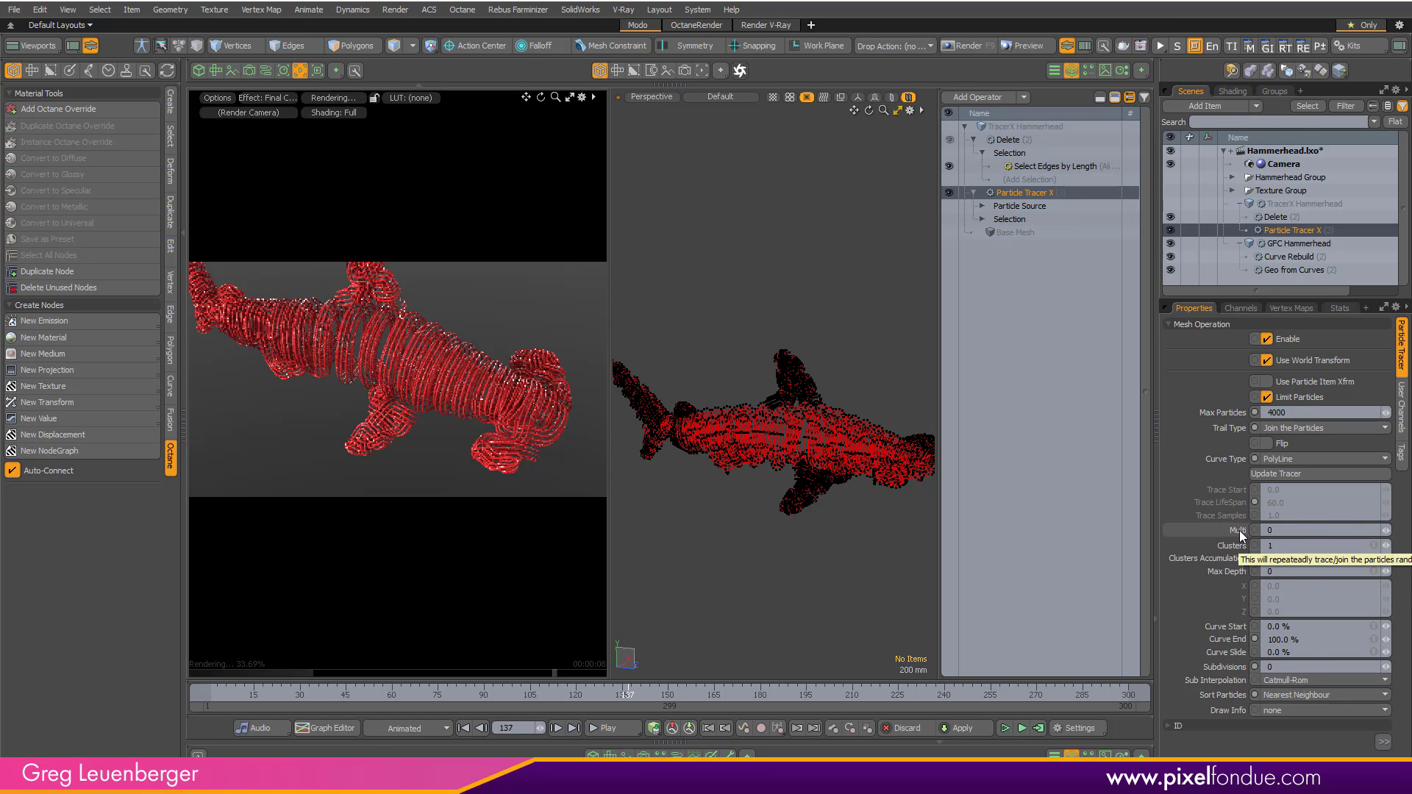
{"action": "scroll", "coordinate": [898, 436], "scroll_direction": "up", "scroll_amount": 6}
{"action": "left_click_drag", "start_coordinate": [886, 438], "coordinate": [809, 474], "text": "alt"}
{"action": "left_click", "coordinate": [1170, 243]}
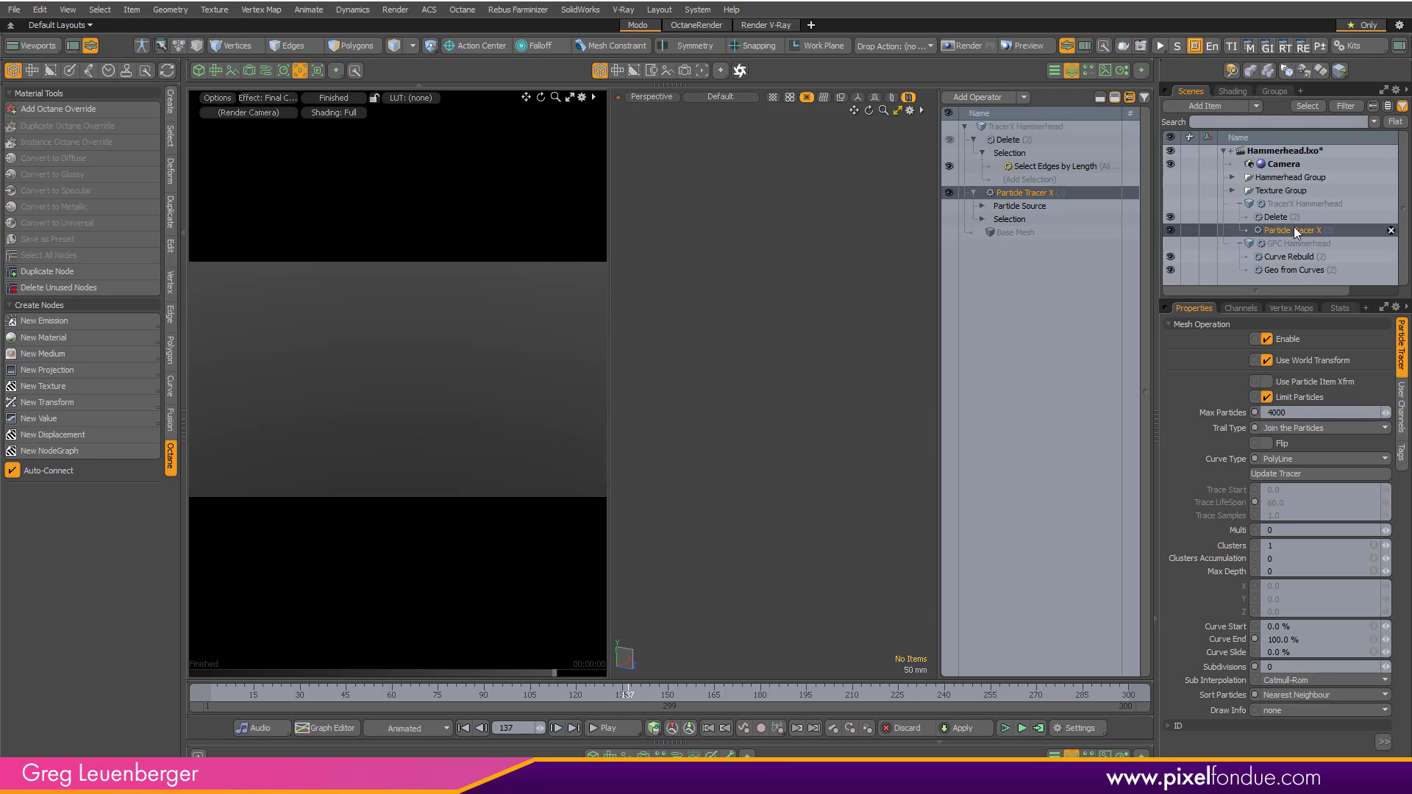
{"action": "left_click", "coordinate": [1170, 204]}
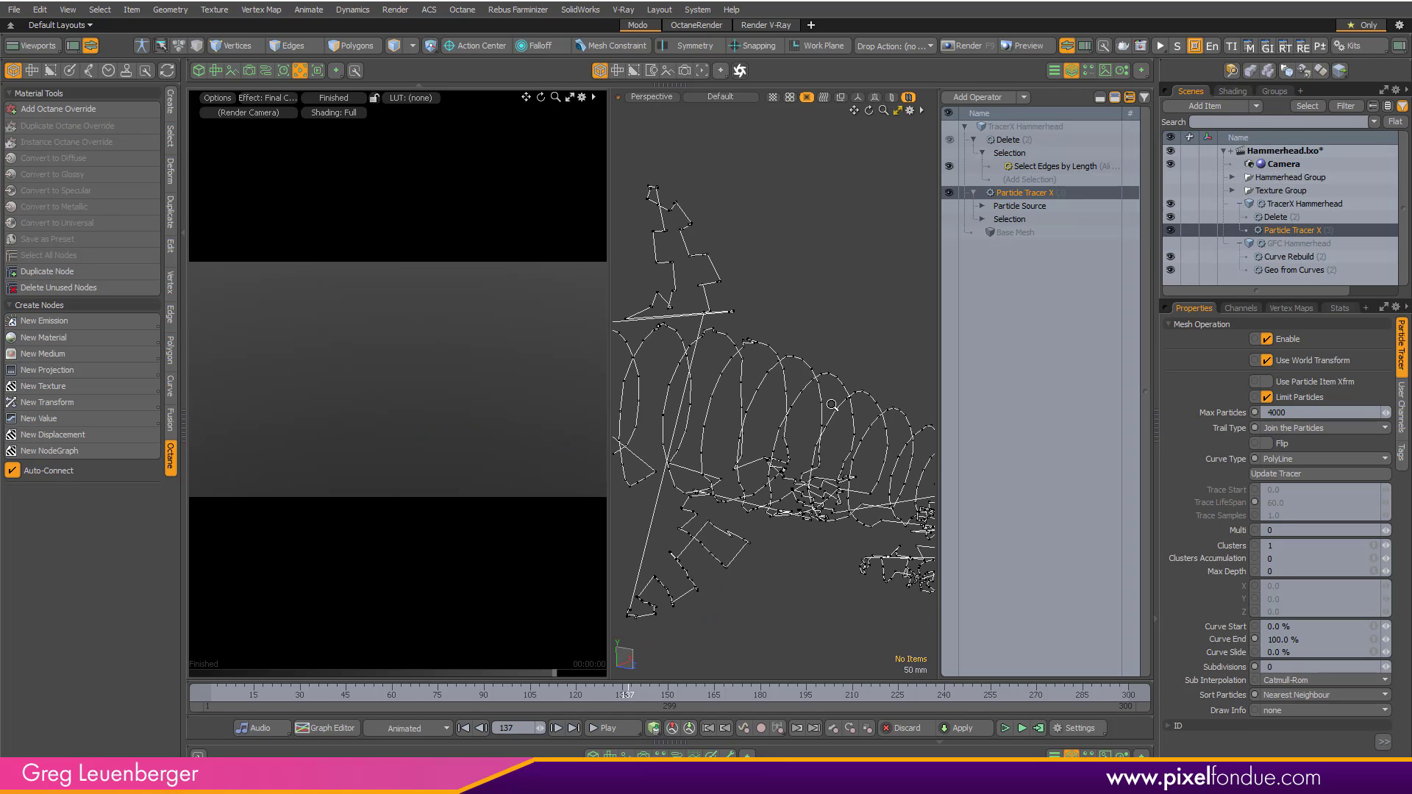
Try a Multi value of 3 on the Particle Tracer X and restore it to 0.
{"action": "scroll", "coordinate": [745, 444], "scroll_direction": "down", "scroll_amount": 6}
{"action": "left_click_drag", "start_coordinate": [745, 444], "coordinate": [813, 450], "text": "alt"}
{"action": "scroll", "coordinate": [826, 378], "scroll_direction": "up", "scroll_amount": 6}
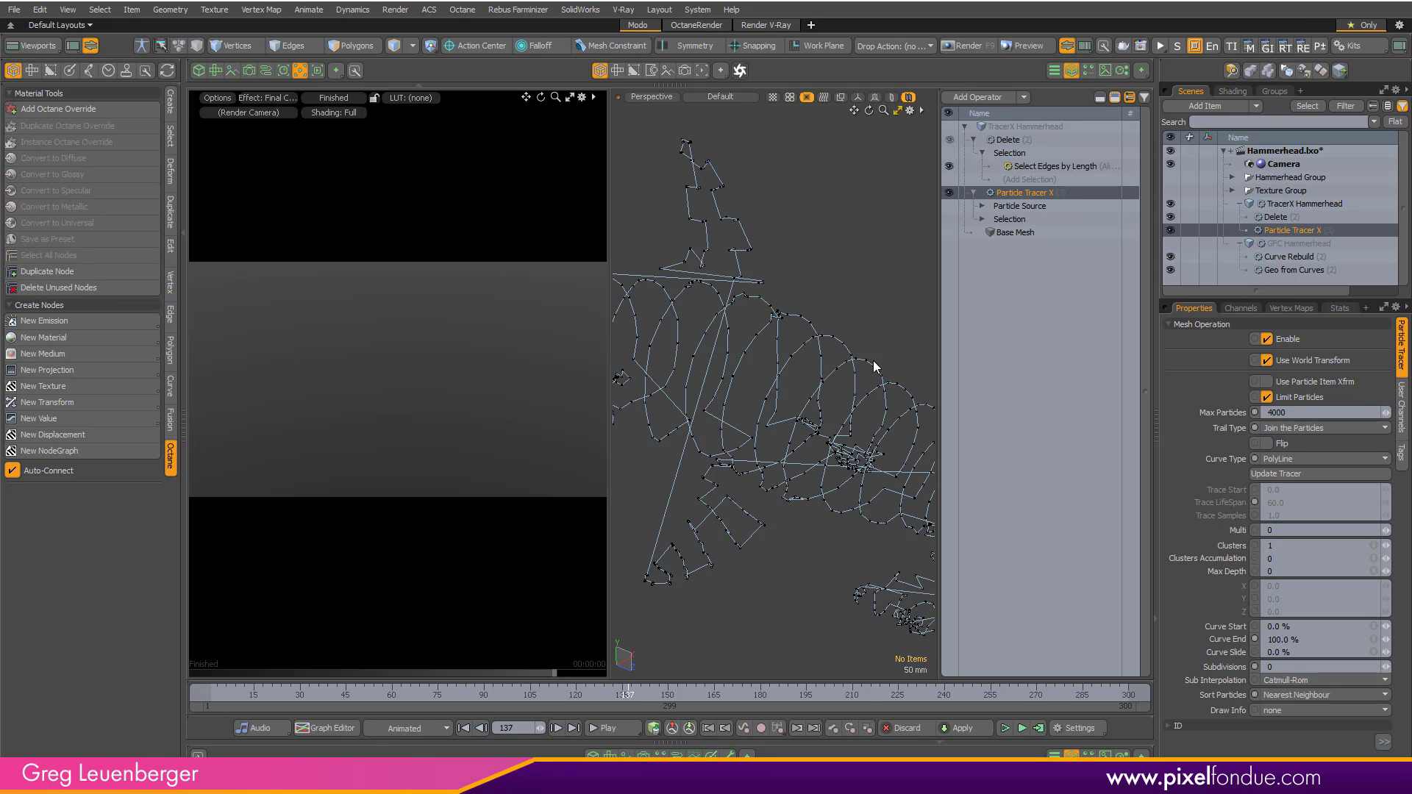
{"action": "type", "text": "3"}
{"action": "key", "text": "Return"}
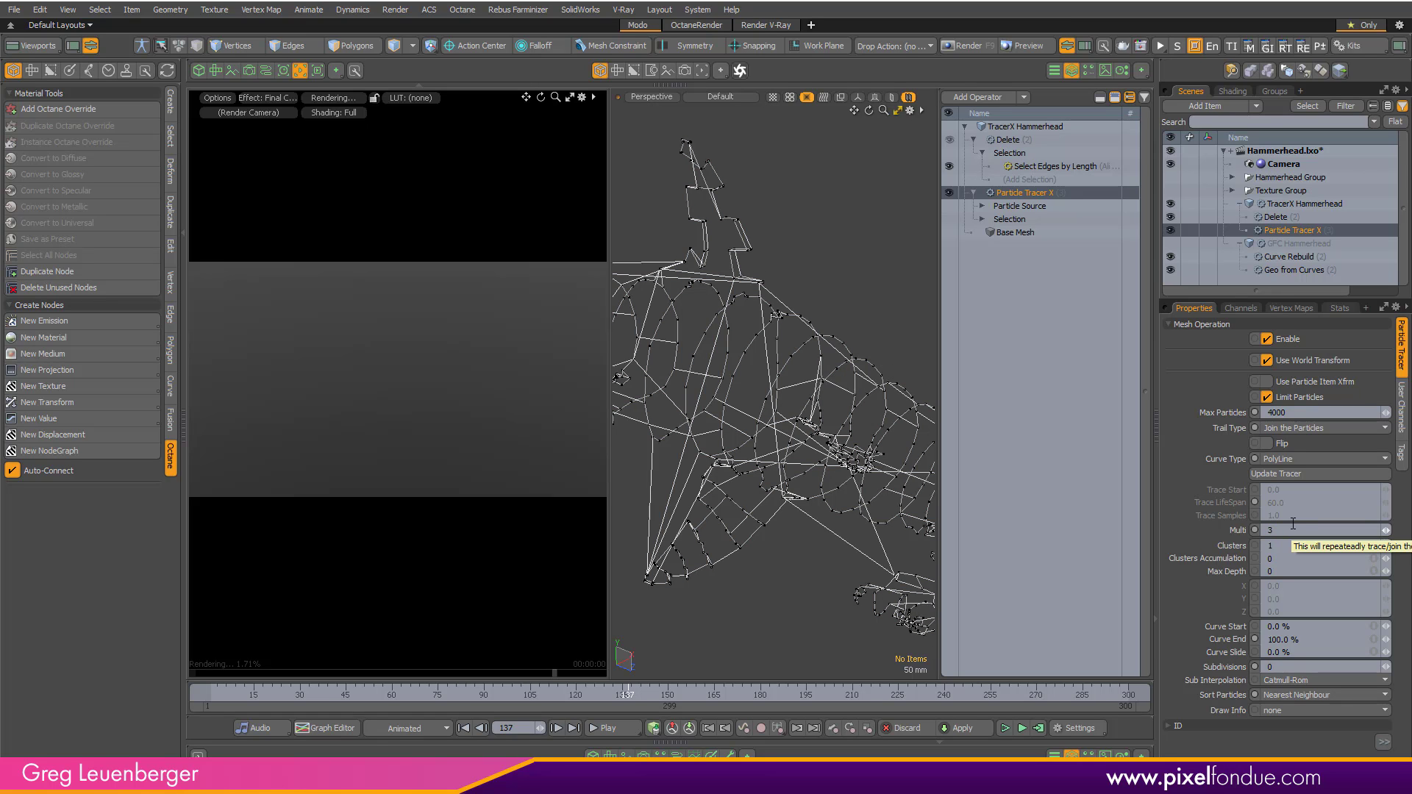
{"action": "left_click_drag", "start_coordinate": [728, 442], "coordinate": [776, 439], "text": "alt"}
{"action": "scroll", "coordinate": [796, 435], "scroll_direction": "down", "scroll_amount": 3}
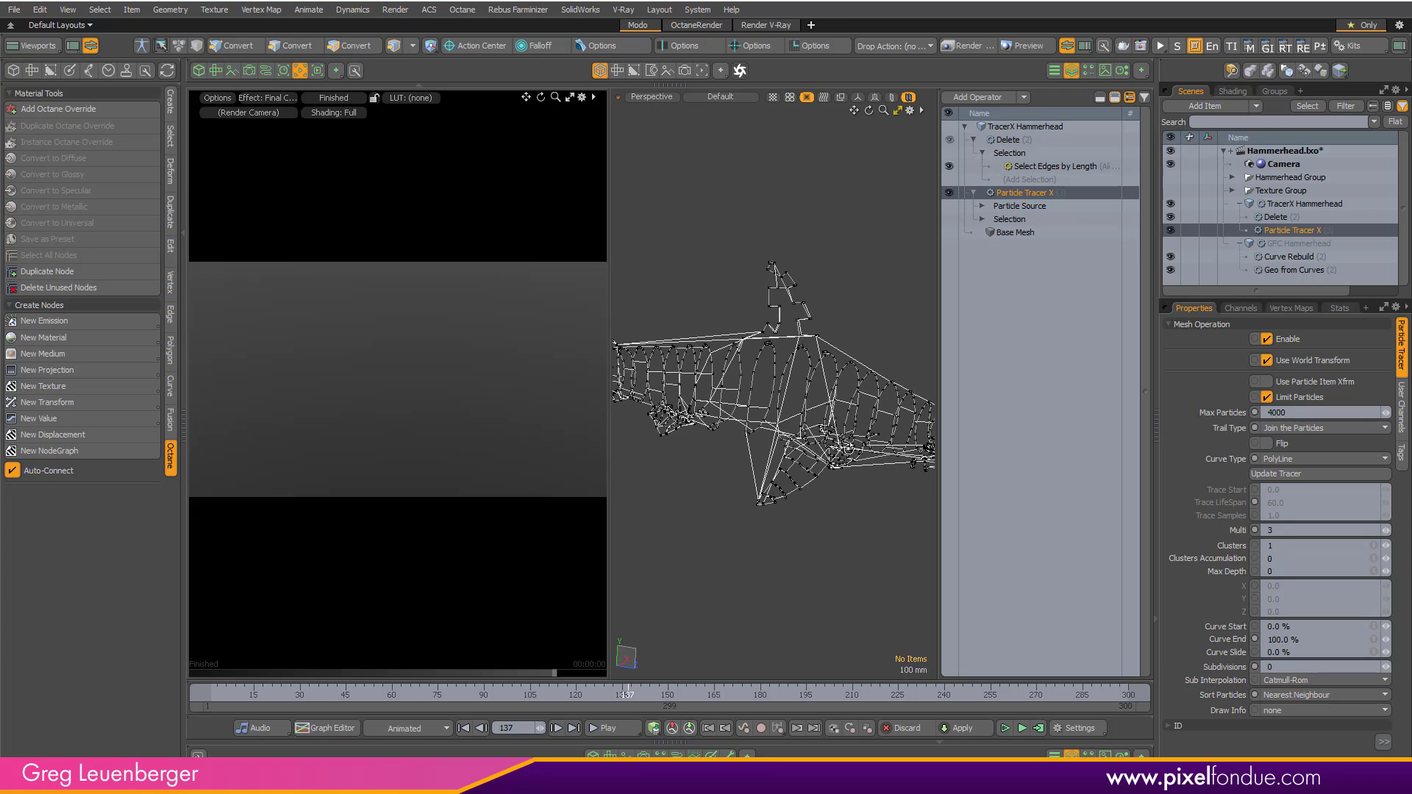
{"action": "left_click", "coordinate": [1295, 530]}
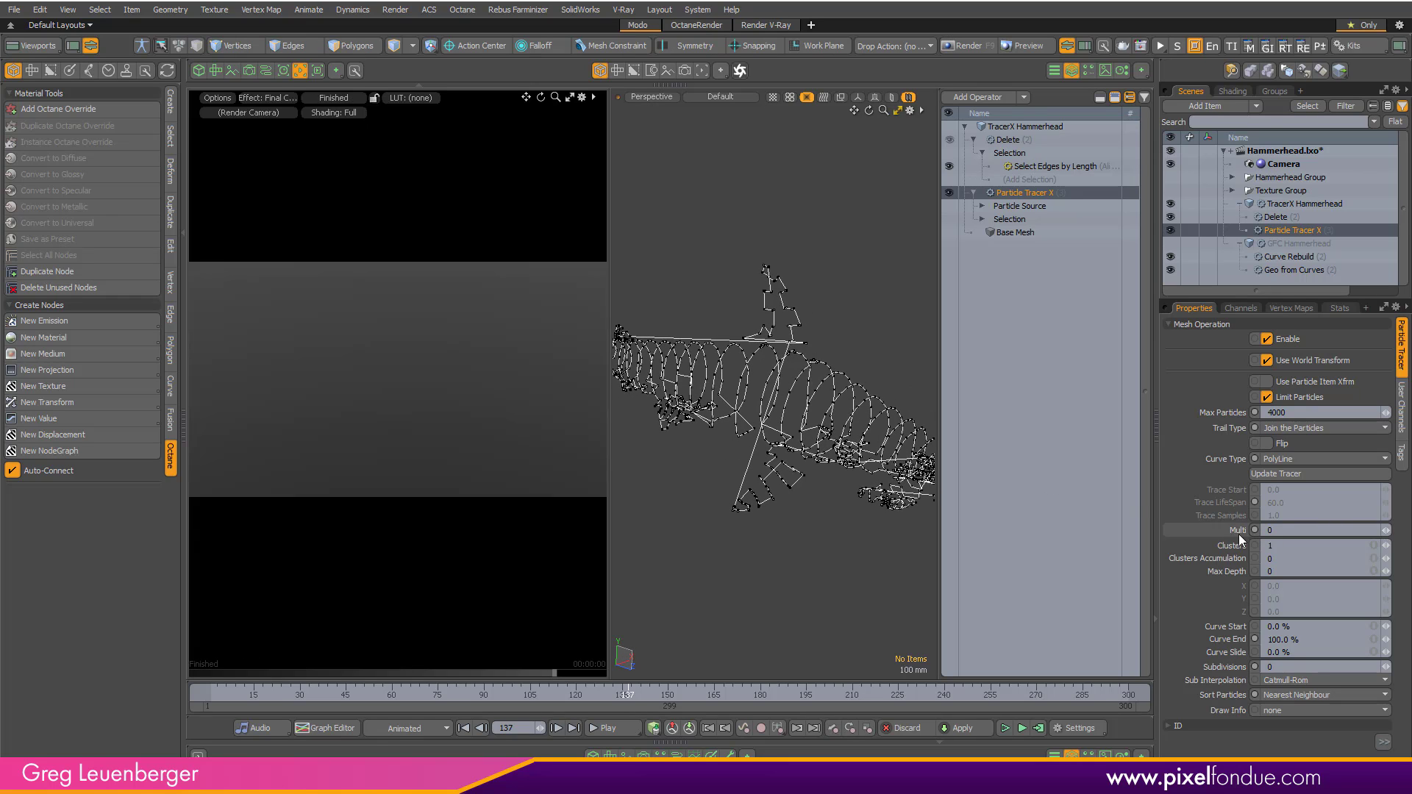
{"action": "left_click_drag", "start_coordinate": [855, 510], "coordinate": [800, 464], "text": "alt"}
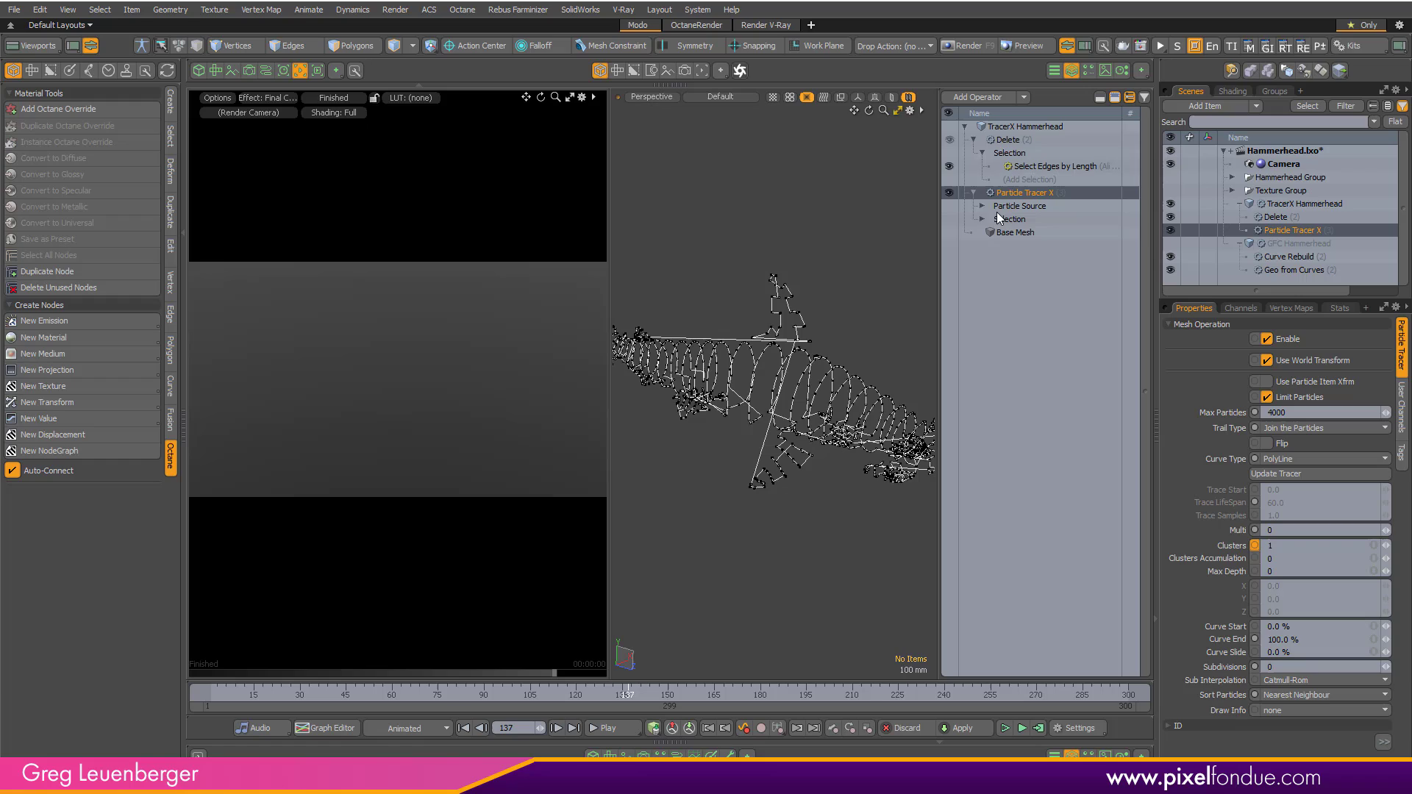
Set the Clusters value of TracerX Hammerhead's Particle Tracer X to 6.
{"action": "left_click", "coordinate": [1015, 126]}
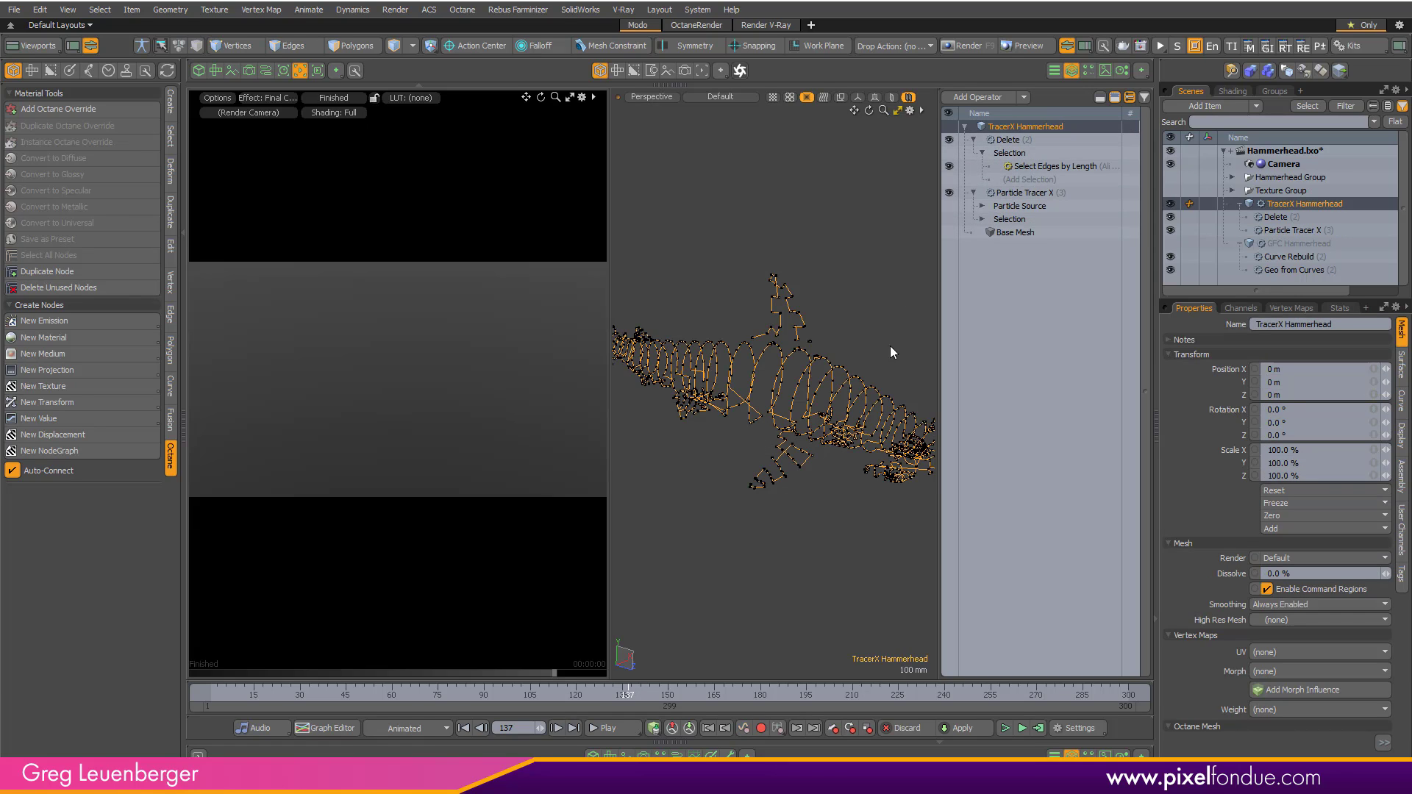
{"action": "left_click", "coordinate": [1027, 192]}
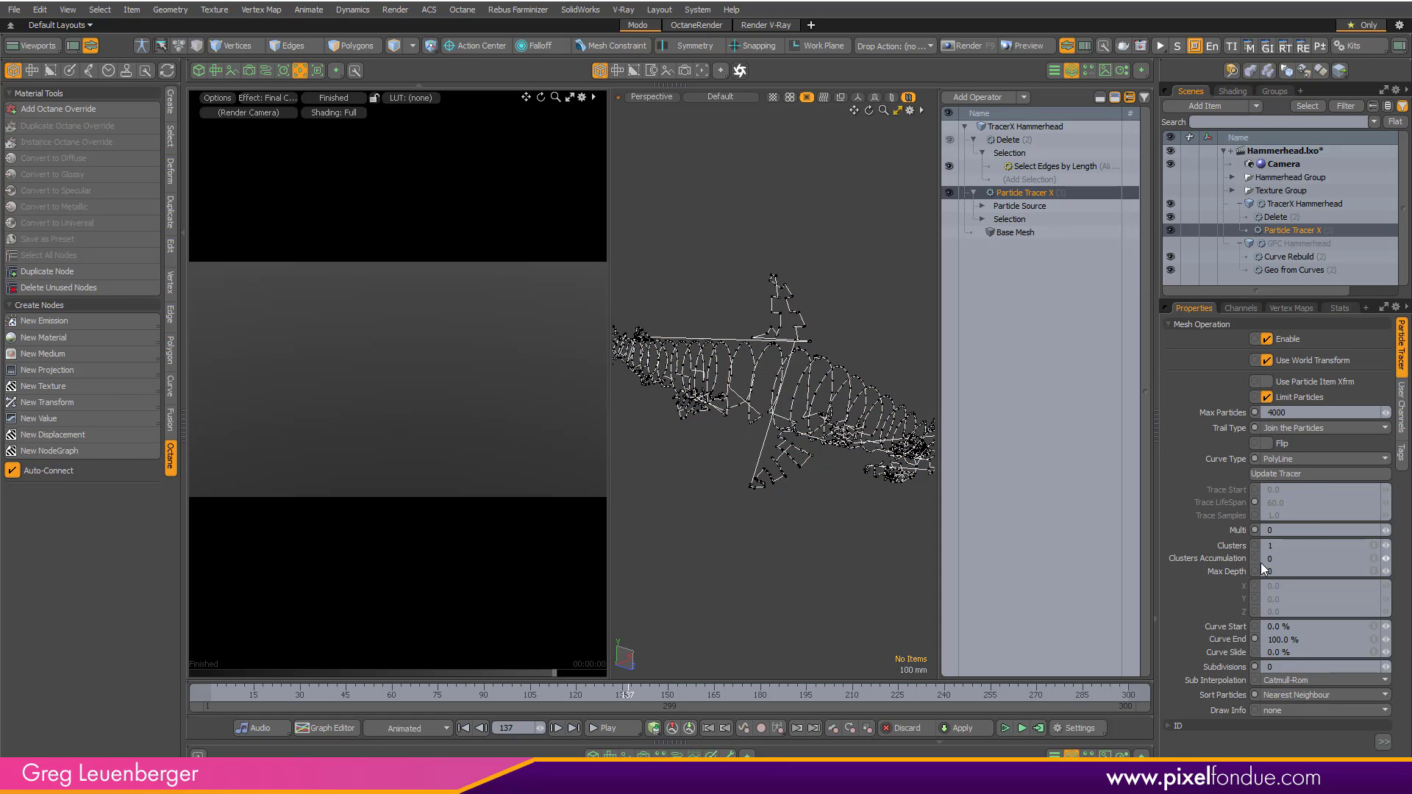
{"action": "left_click", "coordinate": [1286, 546]}
{"action": "type", "text": "6"}
{"action": "key", "text": "Return"}
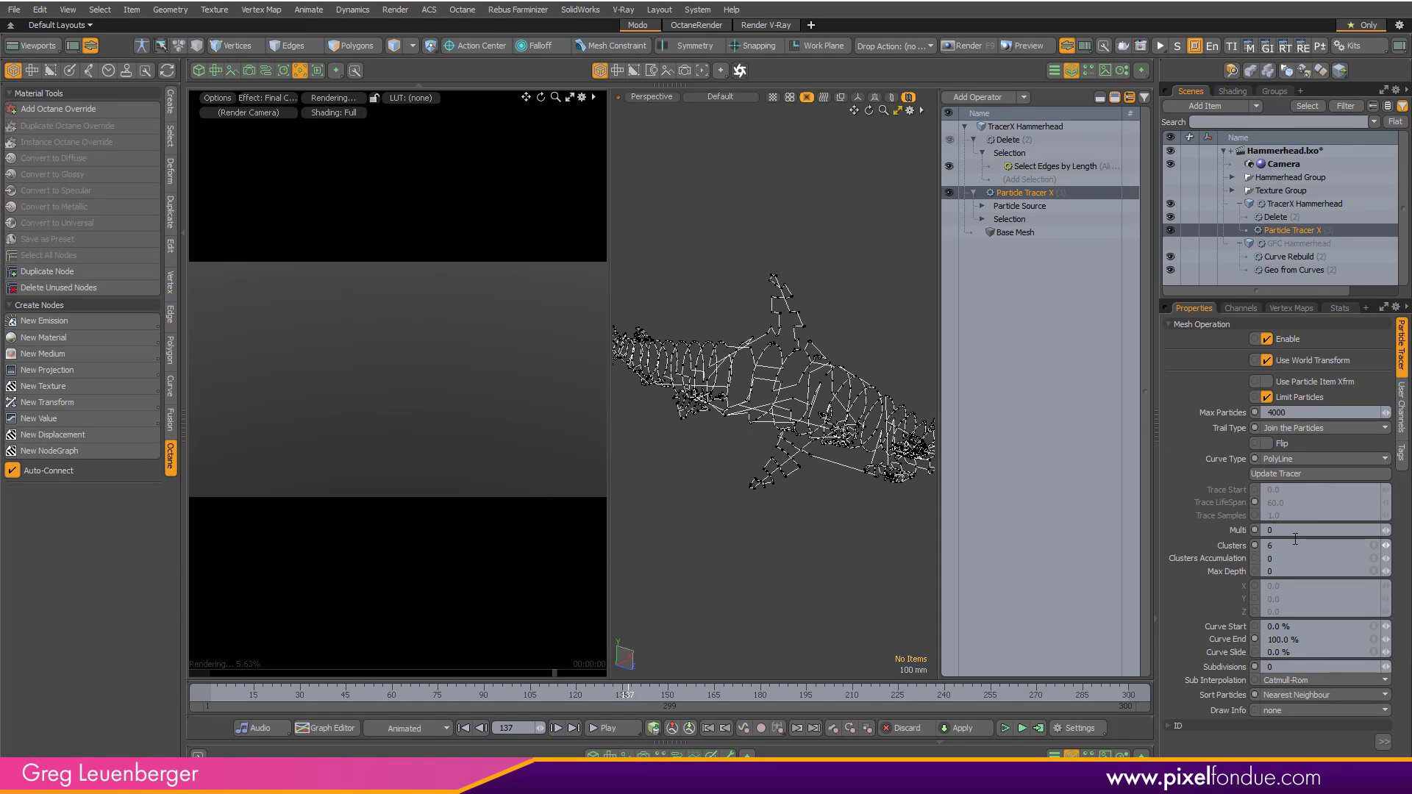
Try varying the Particle Tracer X's Curve End with Channel Haul and return it to 100%.
{"action": "left_click_drag", "start_coordinate": [835, 323], "coordinate": [768, 386], "text": "alt"}
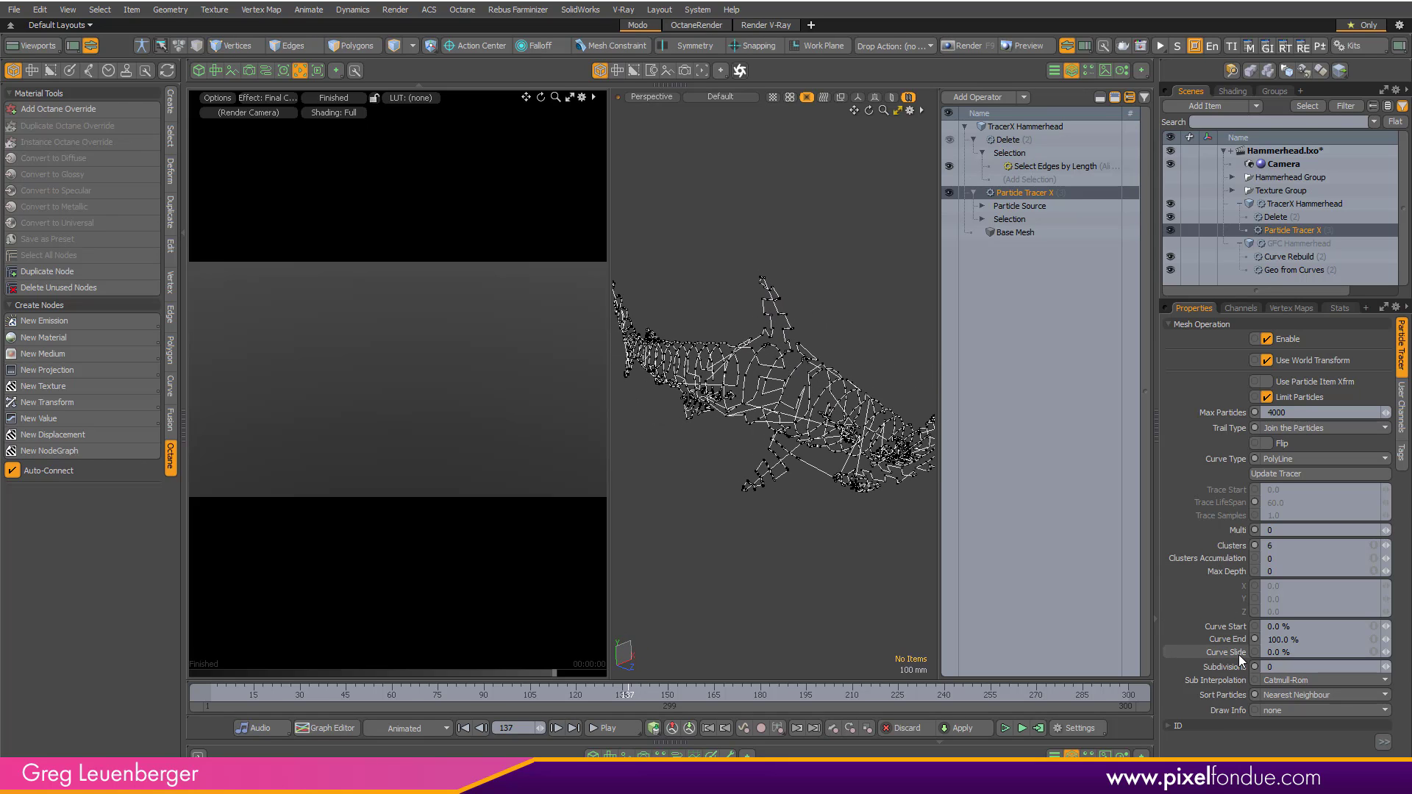
{"action": "key", "text": "c"}
{"action": "mouse_move", "coordinate": [871, 570]}
{"action": "left_mouse_down"}
{"action": "mouse_move", "coordinate": [765, 570]}
{"action": "mouse_move", "coordinate": [785, 554]}
{"action": "left_mouse_up"}
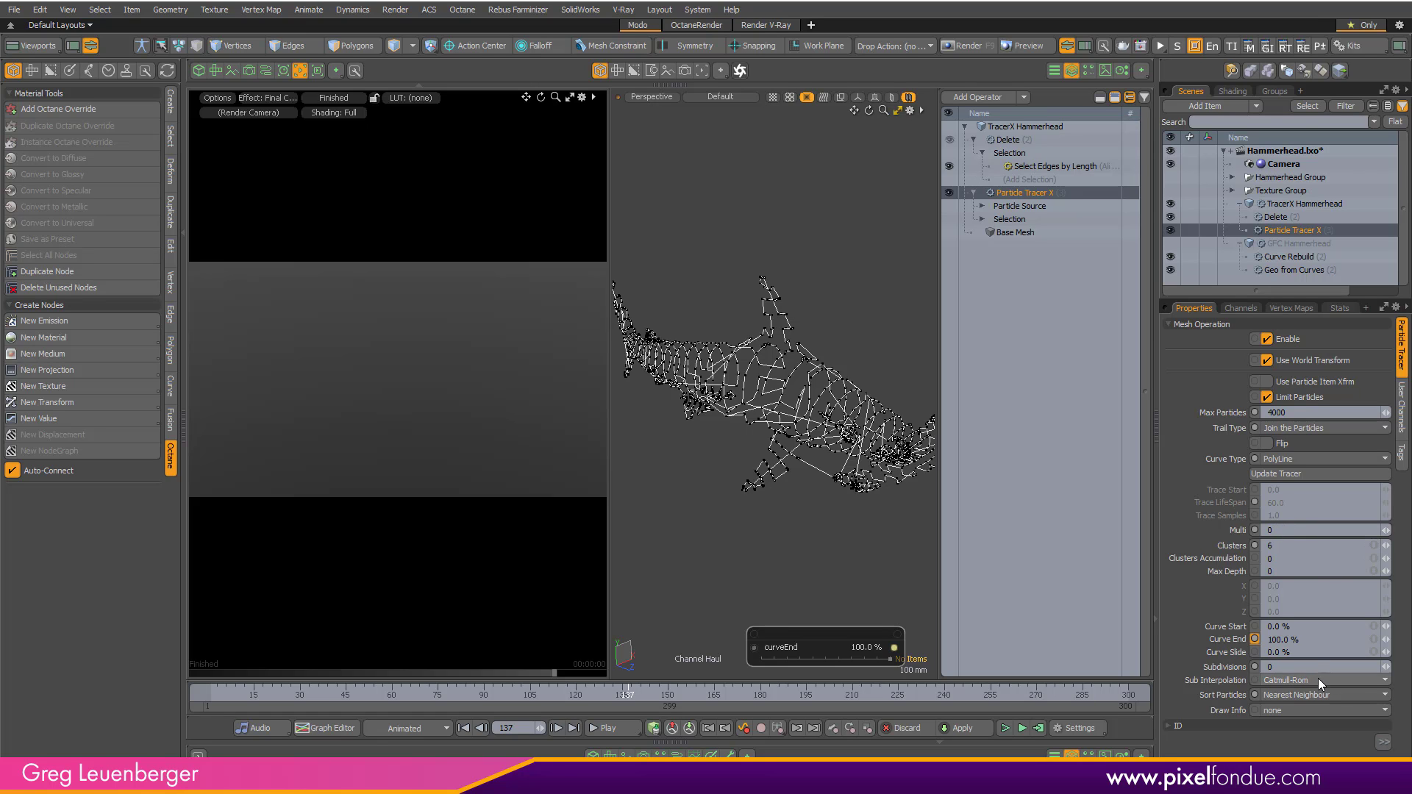
Try 3 Subdivisions with Catmull-Rom interpolation on the traced lines and restore Subdivisions to 0.
{"action": "left_click_drag", "start_coordinate": [841, 421], "coordinate": [708, 512], "text": "alt"}
{"action": "left_click_drag", "start_coordinate": [708, 512], "coordinate": [861, 361], "text": "ctrl+alt"}
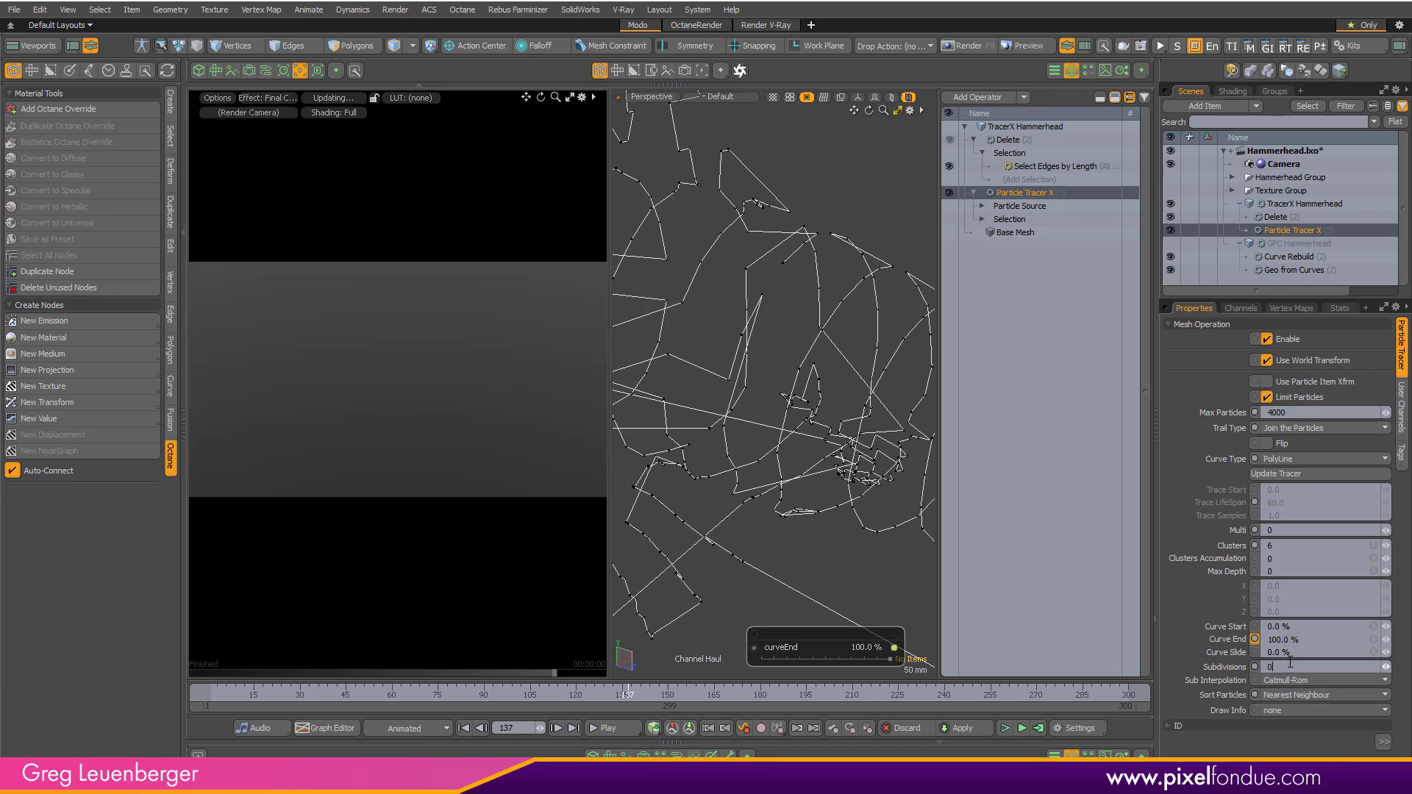
{"action": "type", "text": "3"}
{"action": "key", "text": "Return"}
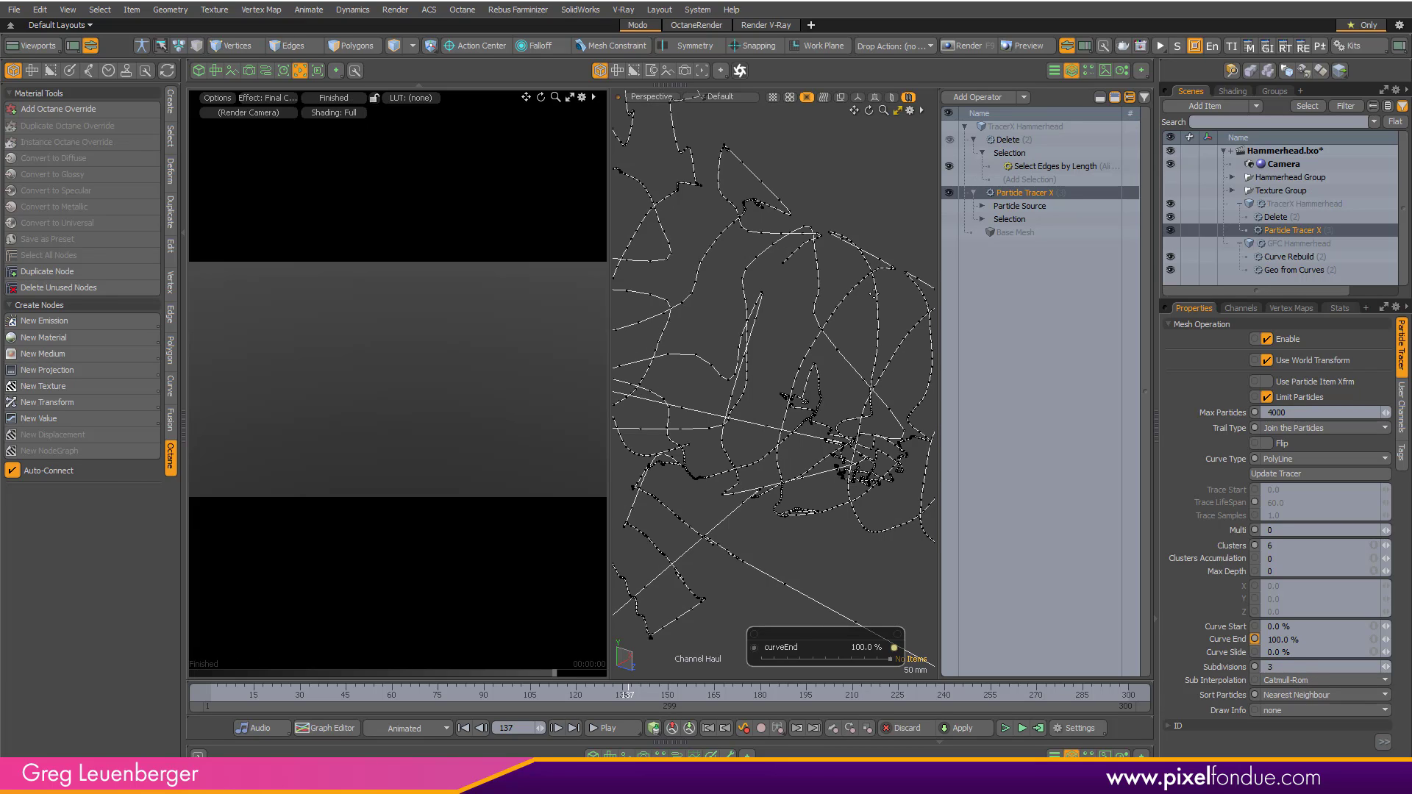
{"action": "left_click", "coordinate": [1295, 679]}
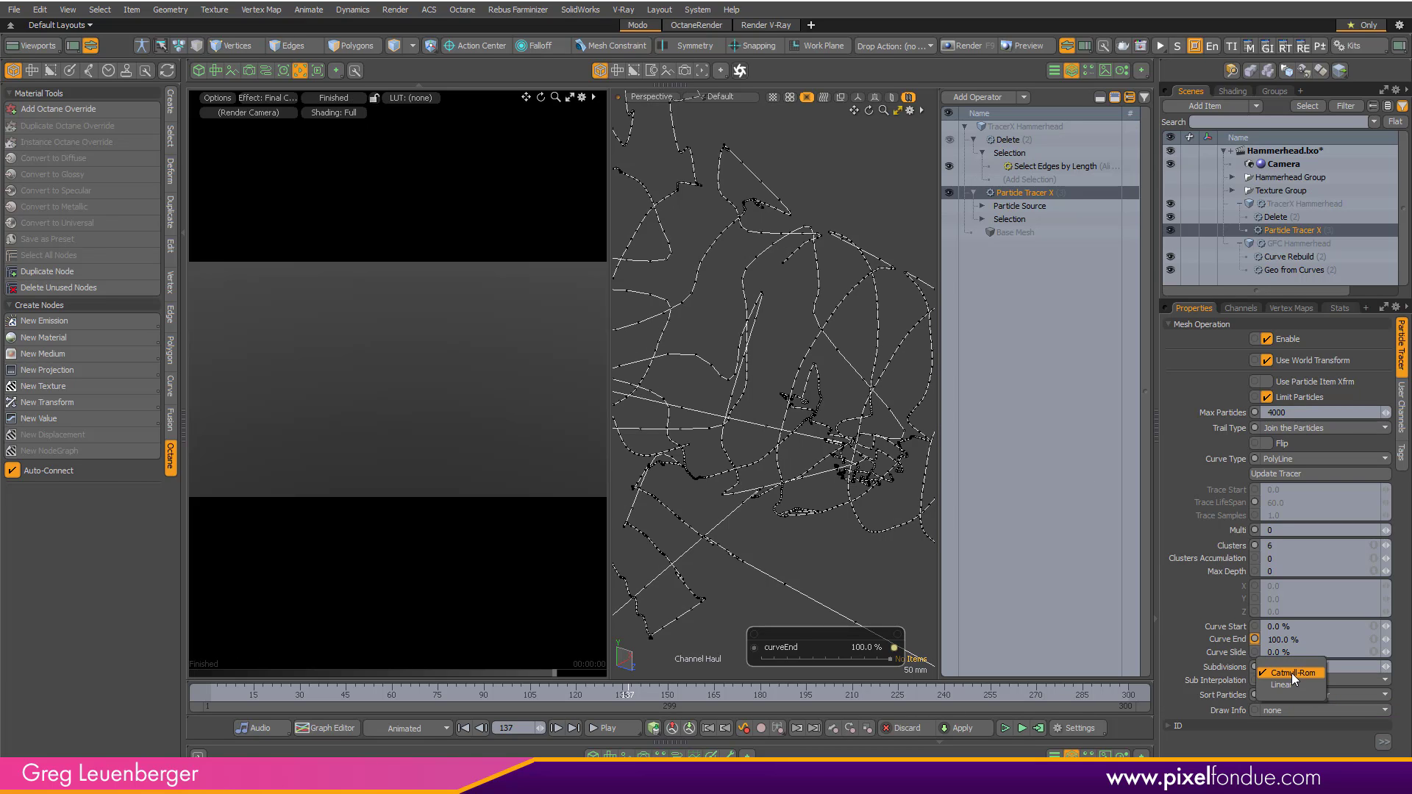
{"action": "left_click", "coordinate": [1292, 673]}
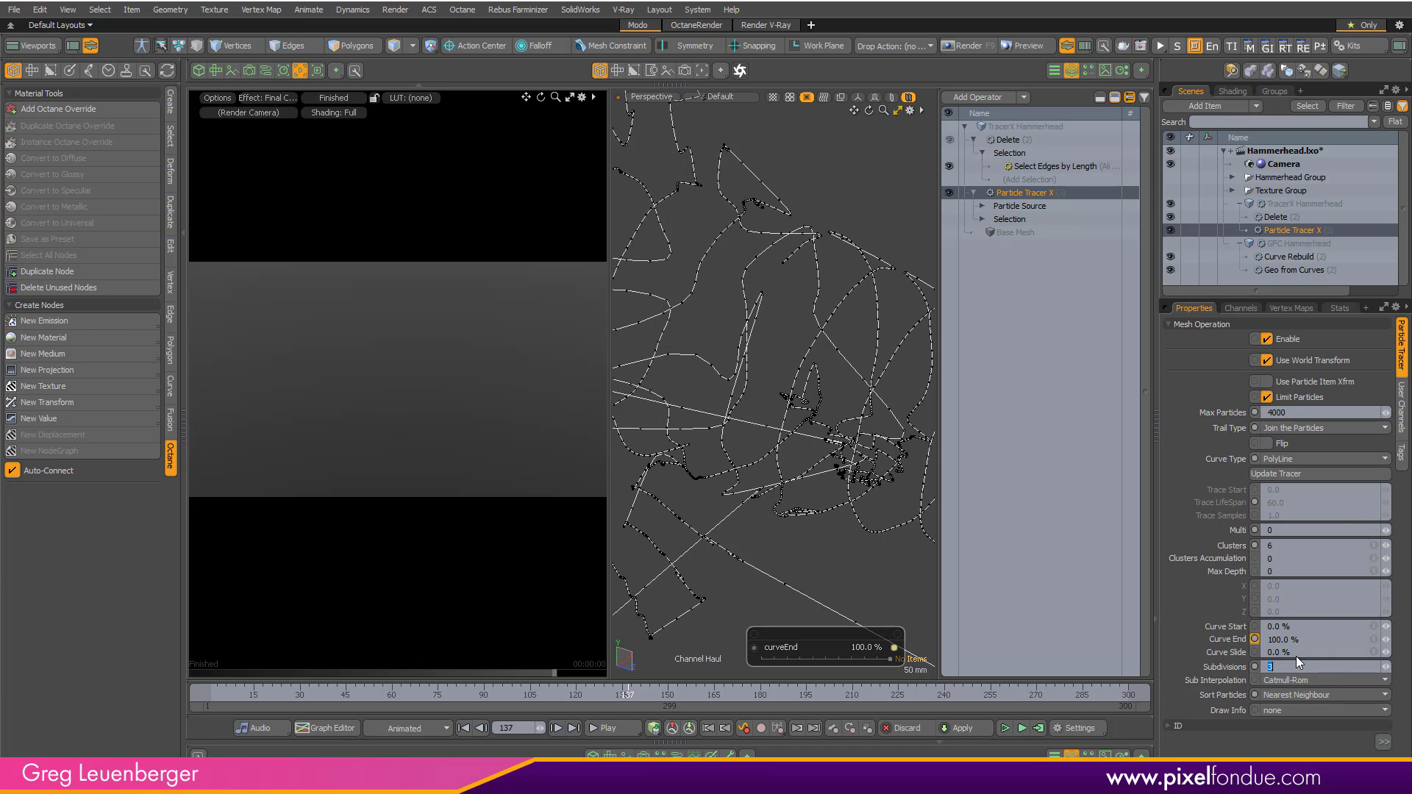
{"action": "type", "text": "0"}
{"action": "key", "text": "Return"}
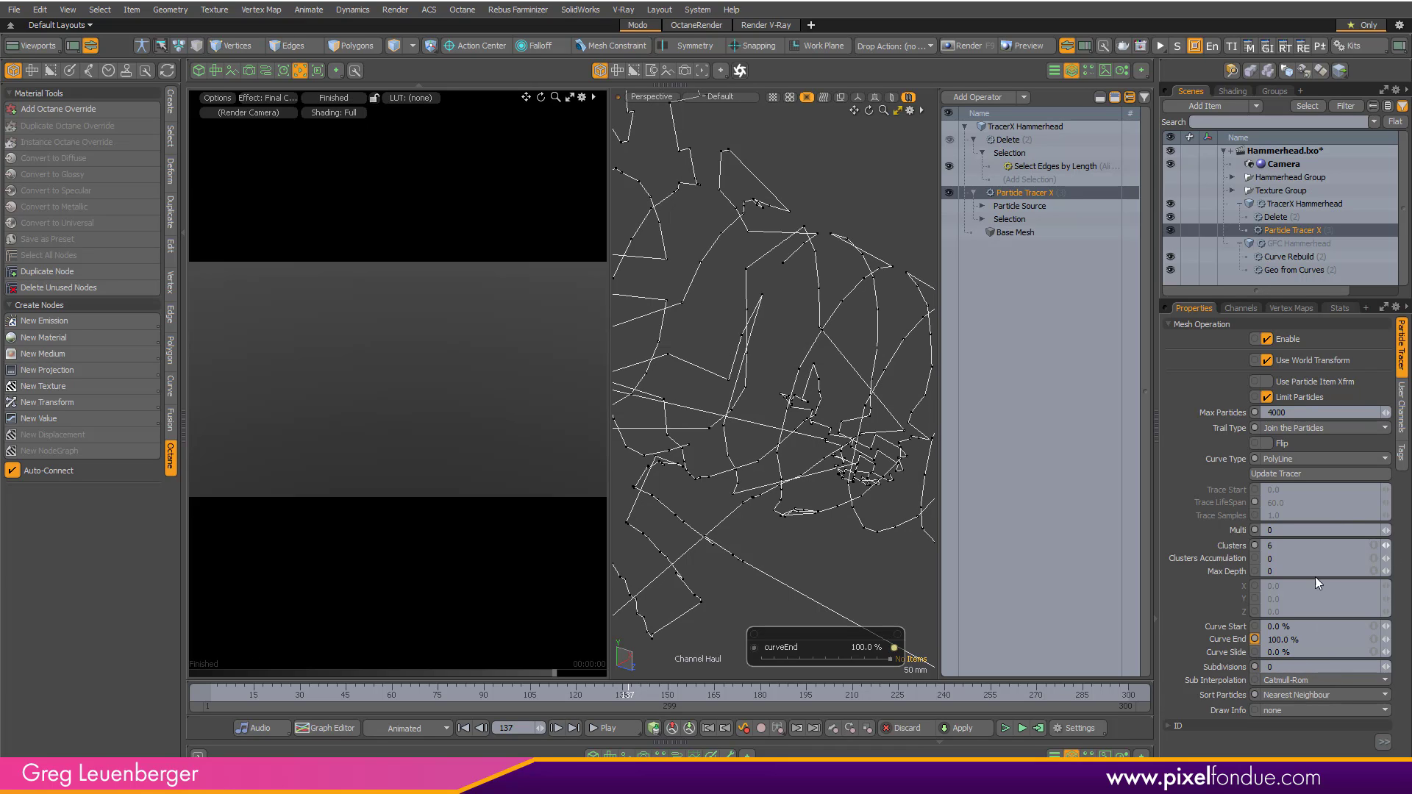
Set the Particle Tracer X's Clusters back to 1 for the whole shark.
{"action": "type", "text": "1"}
{"action": "key", "text": "Return"}
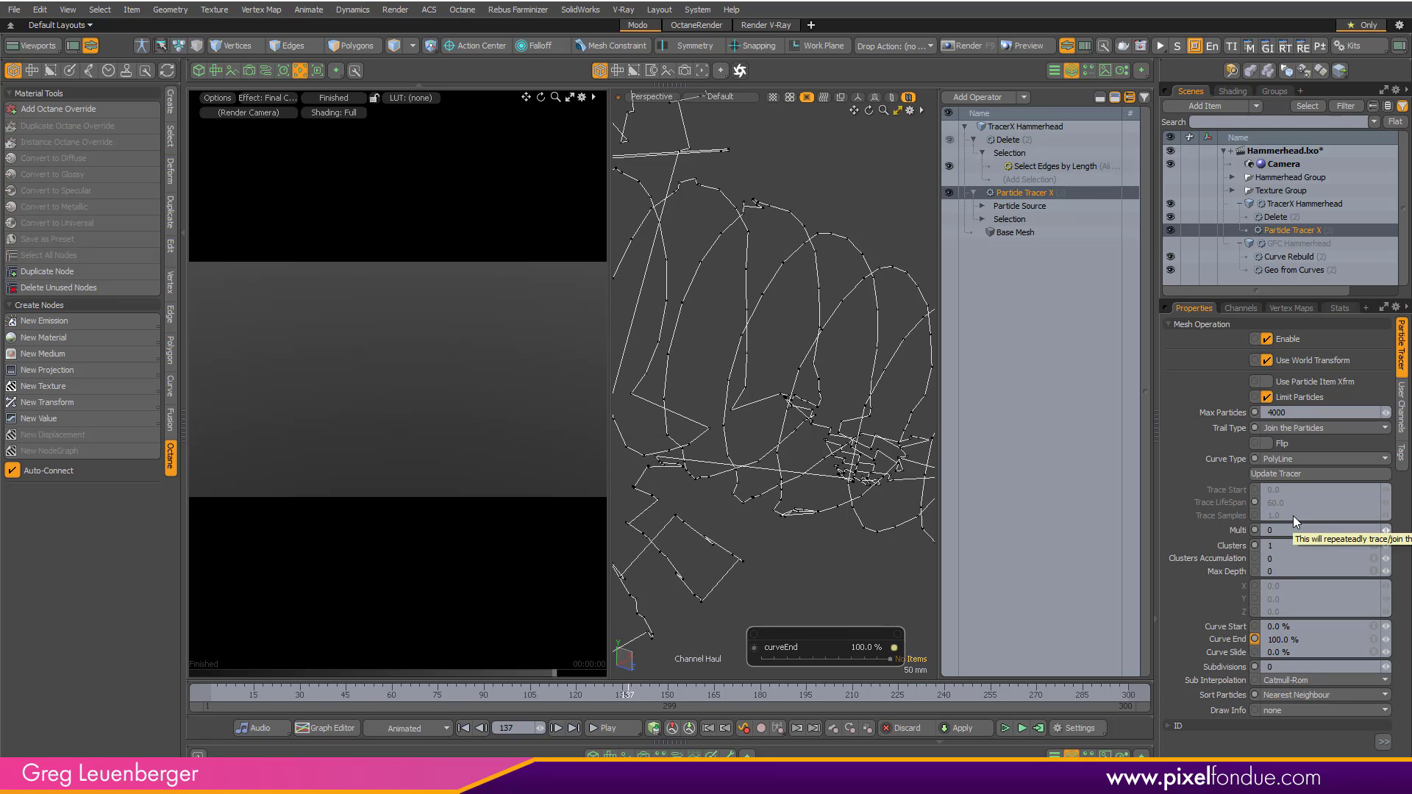
{"action": "key", "text": "a"}
{"action": "left_click_drag", "start_coordinate": [783, 401], "coordinate": [845, 424], "text": "alt"}
{"action": "left_click_drag", "start_coordinate": [845, 425], "coordinate": [870, 426], "text": "ctrl+alt"}
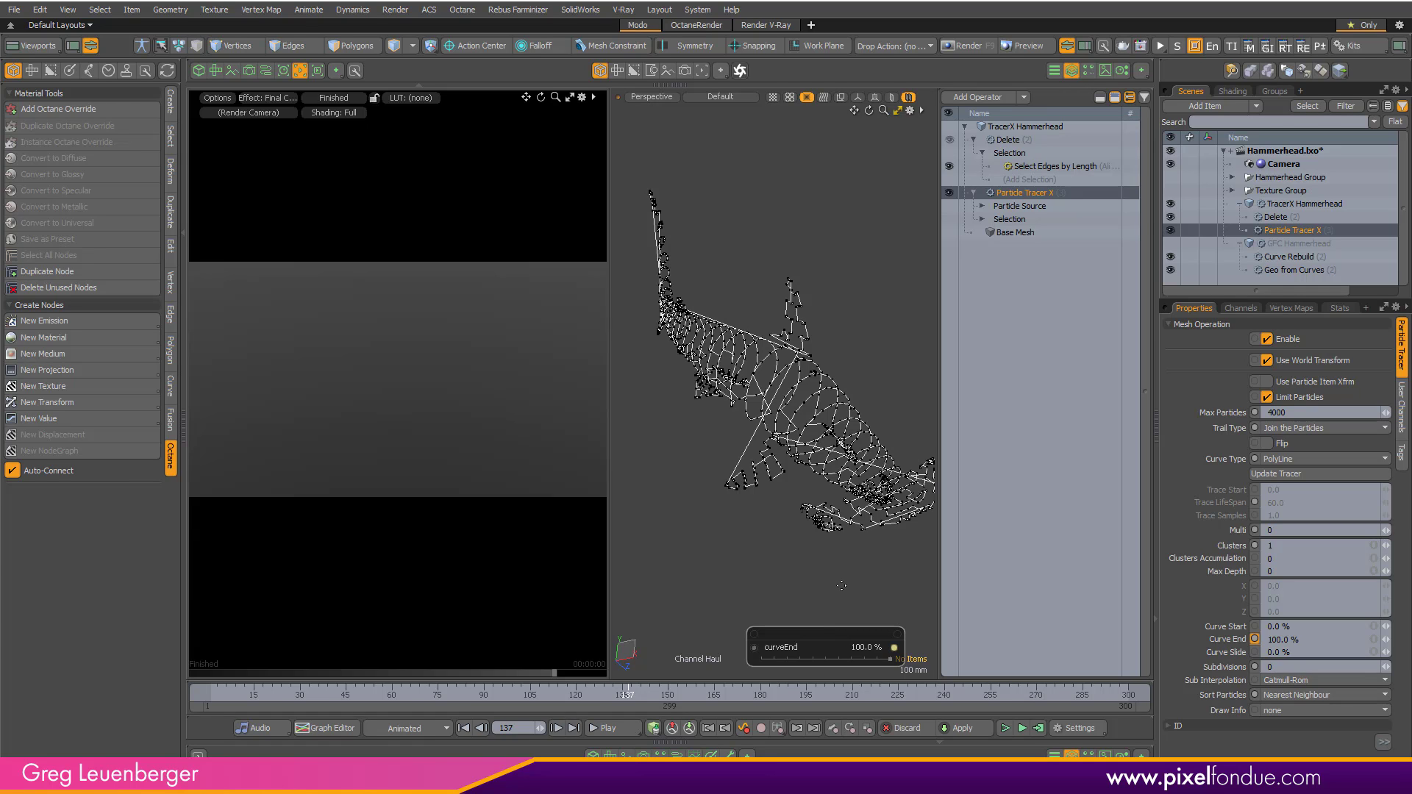
Try the ID, Age and Speed options of the Particle Tracer X's Draw Info and restore it to none.
{"action": "left_click", "coordinate": [1292, 710]}
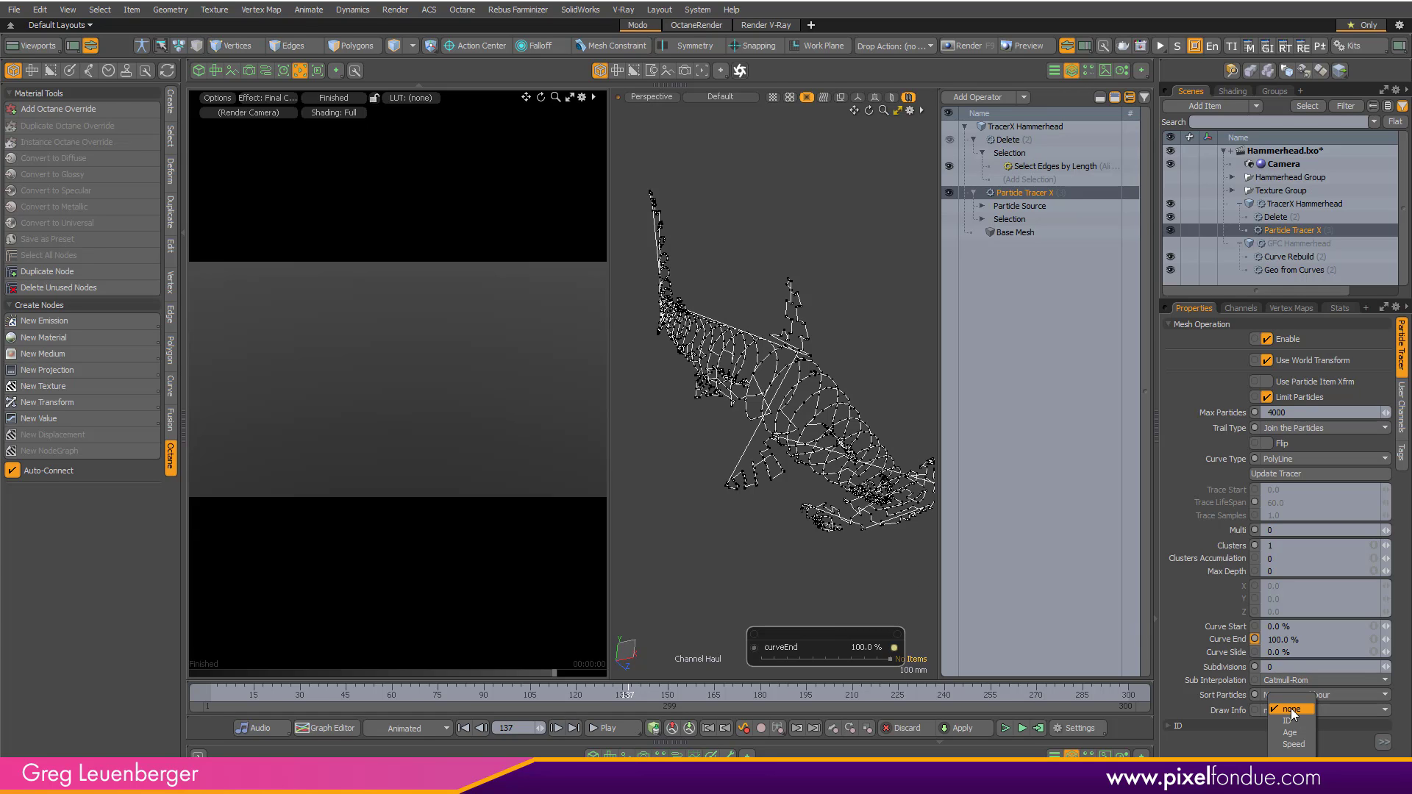
{"action": "left_click", "coordinate": [1297, 724]}
{"action": "mouse_move", "coordinate": [790, 423]}
{"action": "left_mouse_down", "text": "alt"}
{"action": "mouse_move", "coordinate": [831, 393]}
{"action": "mouse_move", "coordinate": [908, 401]}
{"action": "left_mouse_up", "text": "alt"}
{"action": "left_click", "coordinate": [1286, 710]}
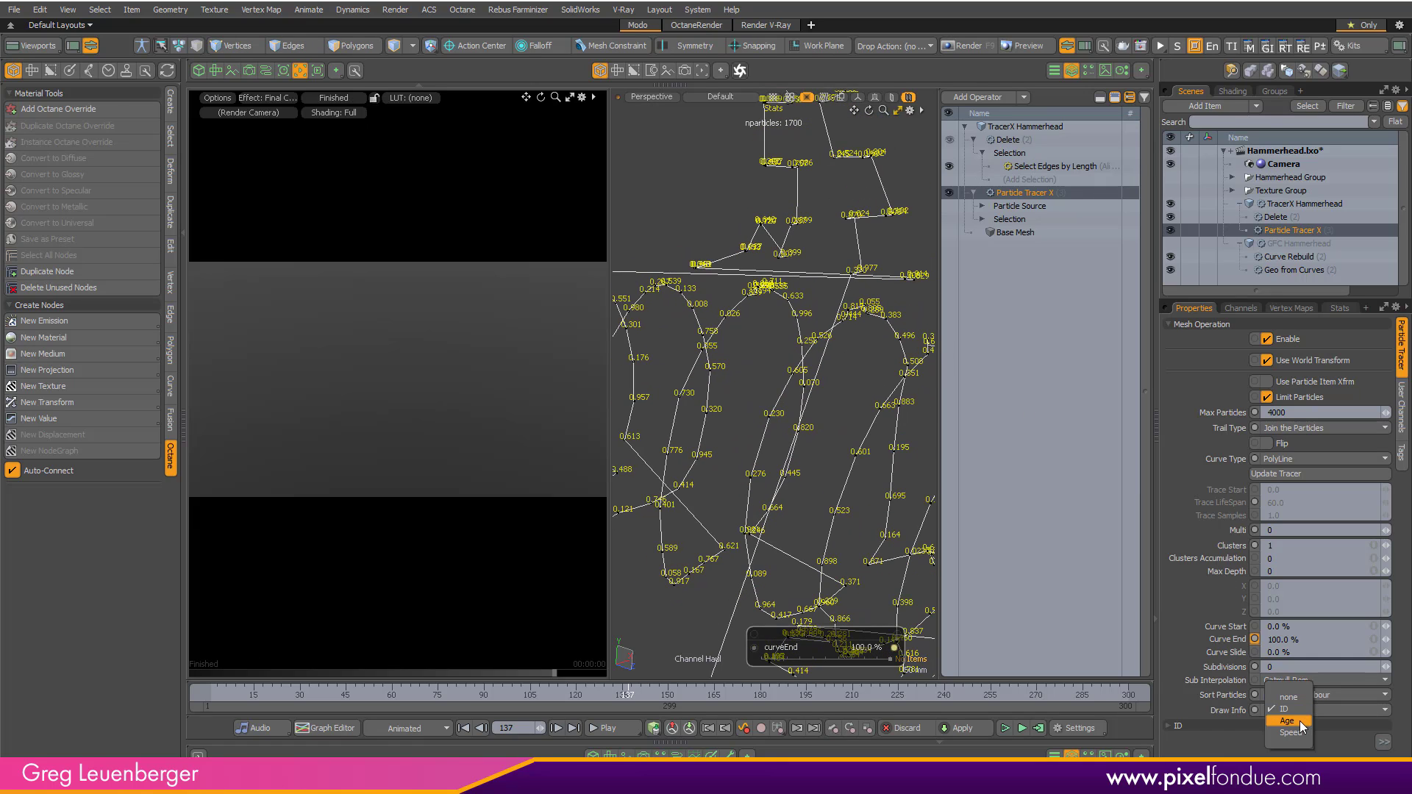
{"action": "left_click", "coordinate": [1300, 721]}
{"action": "left_click", "coordinate": [1296, 710]}
{"action": "left_click", "coordinate": [1291, 725]}
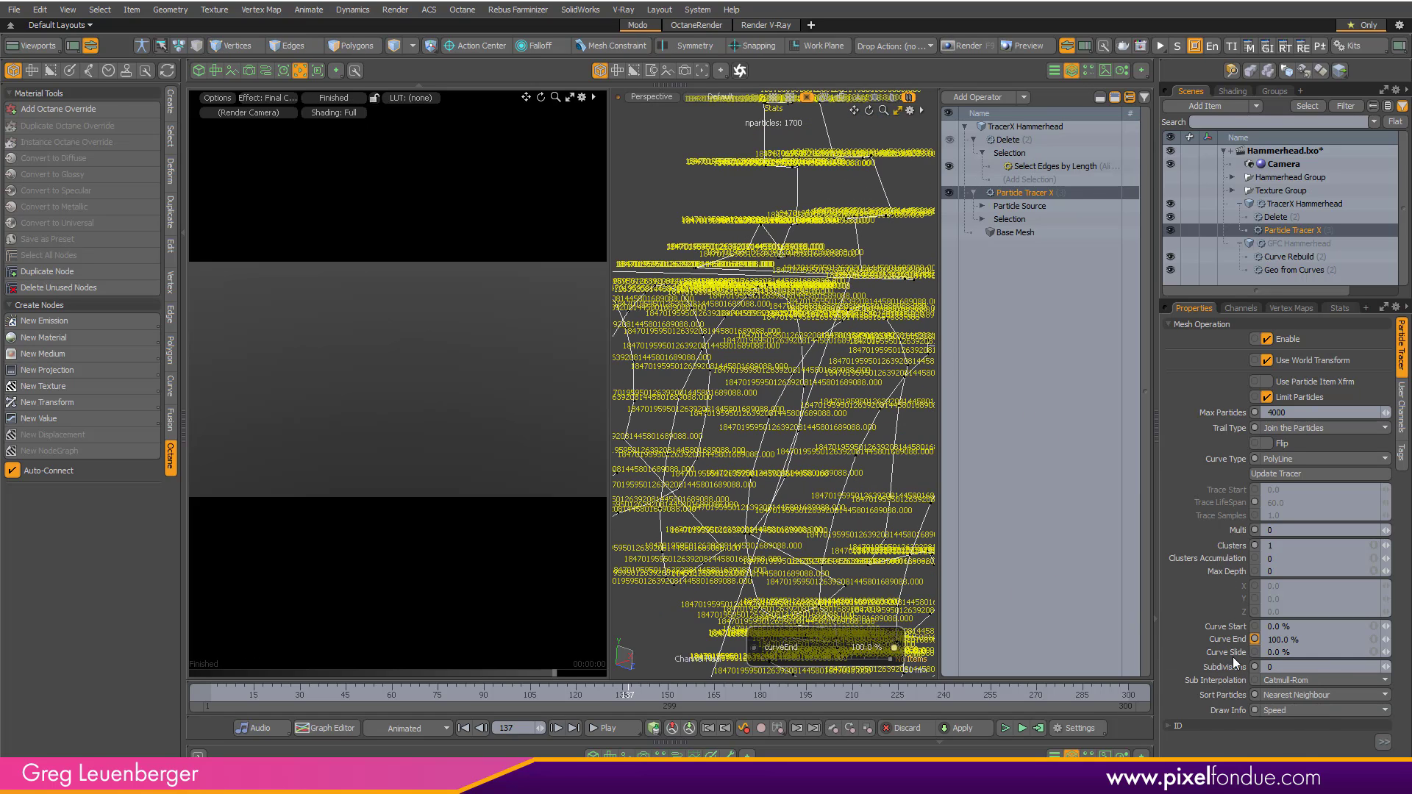
{"action": "left_click", "coordinate": [1281, 710]}
{"action": "left_click", "coordinate": [1297, 693]}
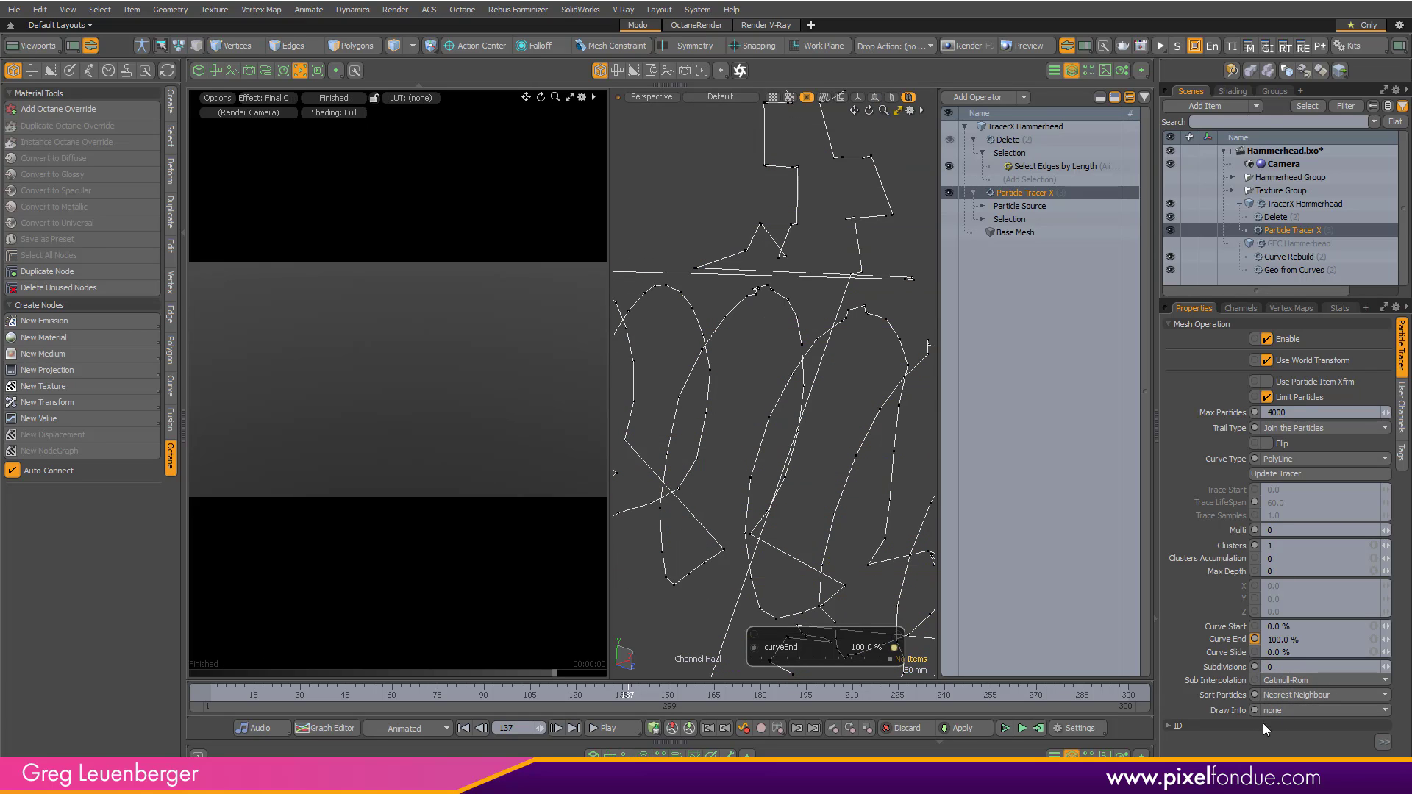
Examine the AGE settings of the Particle Tracer X, including its VMap type, Value, Color and Max Age.
{"action": "left_click_drag", "start_coordinate": [1295, 303], "coordinate": [1297, 198]}
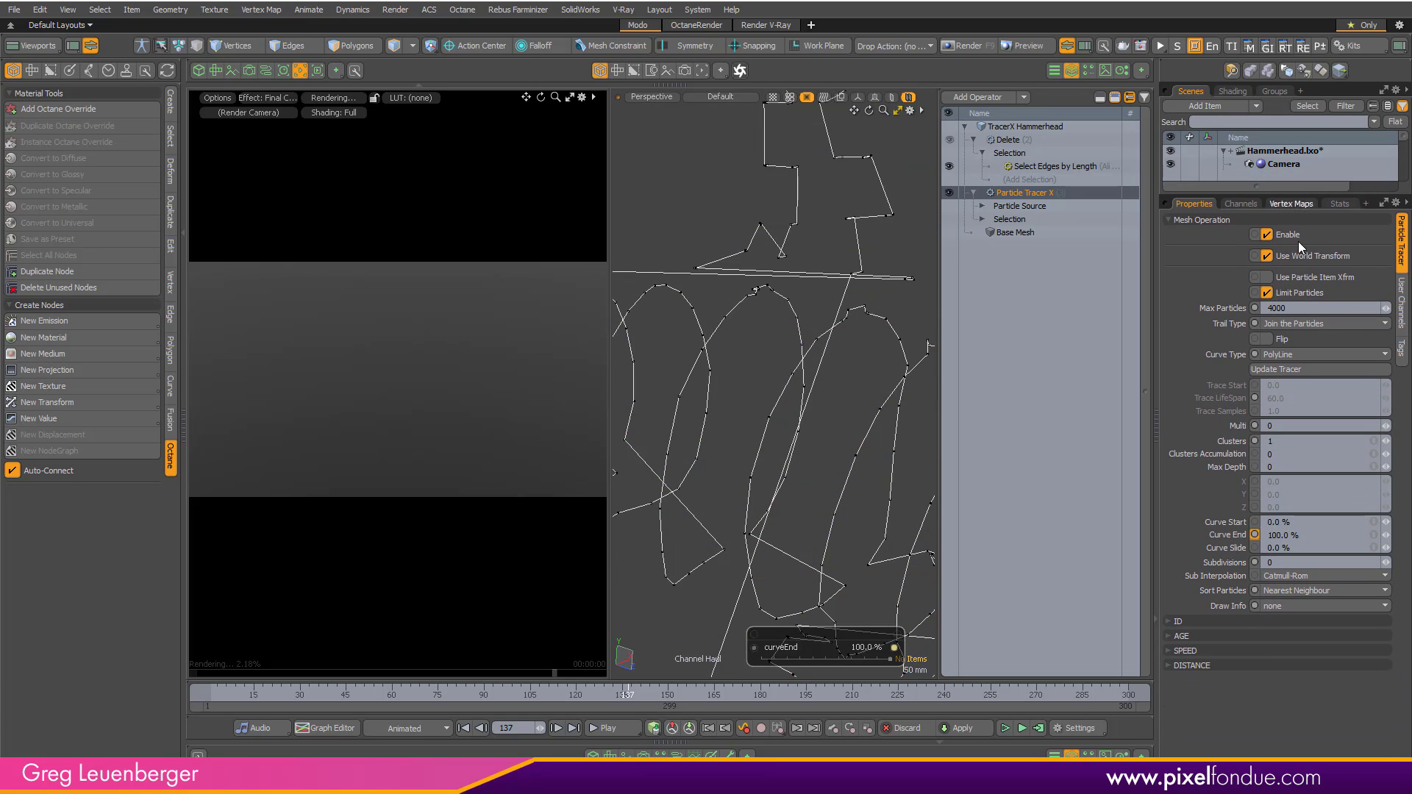
{"action": "left_click", "coordinate": [1175, 639]}
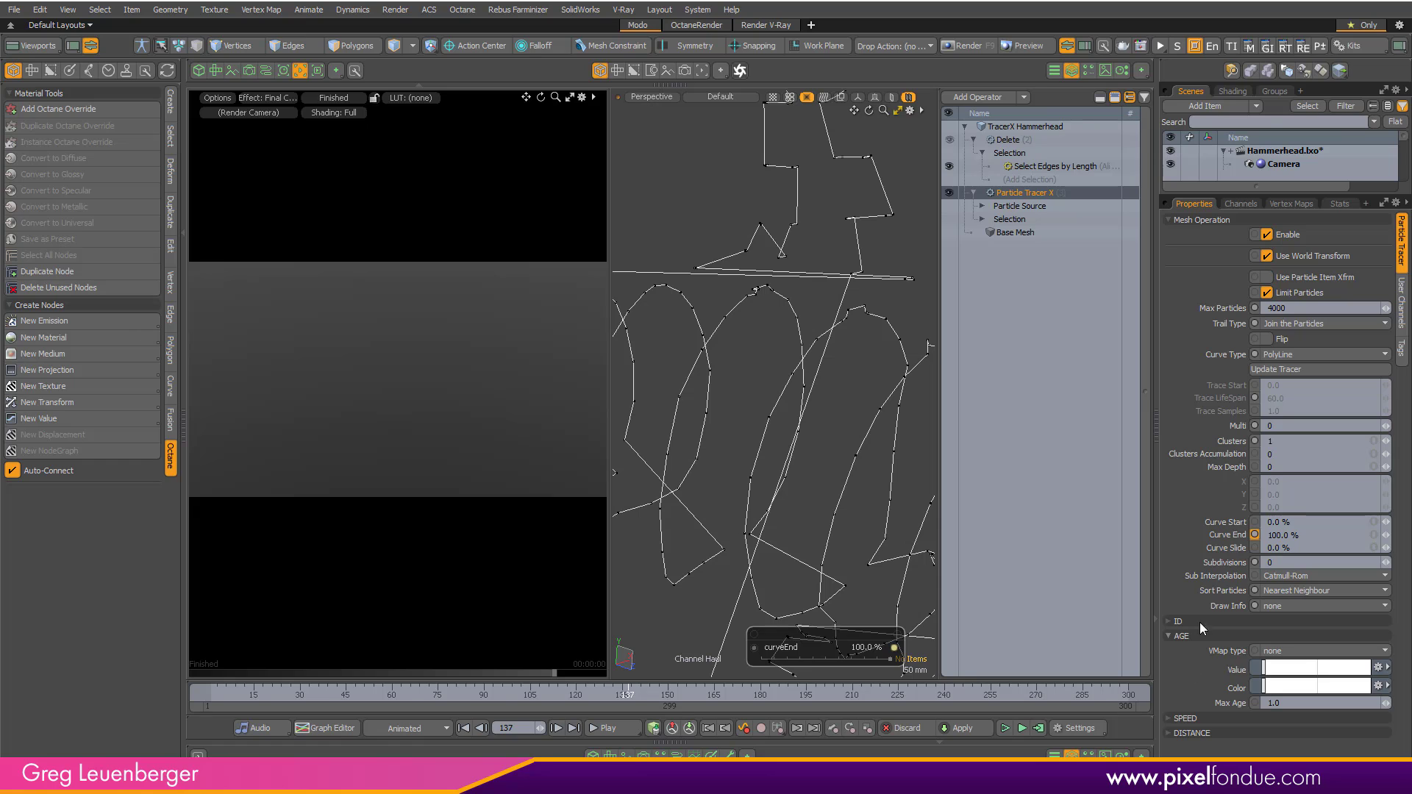
{"action": "left_click", "coordinate": [1169, 637]}
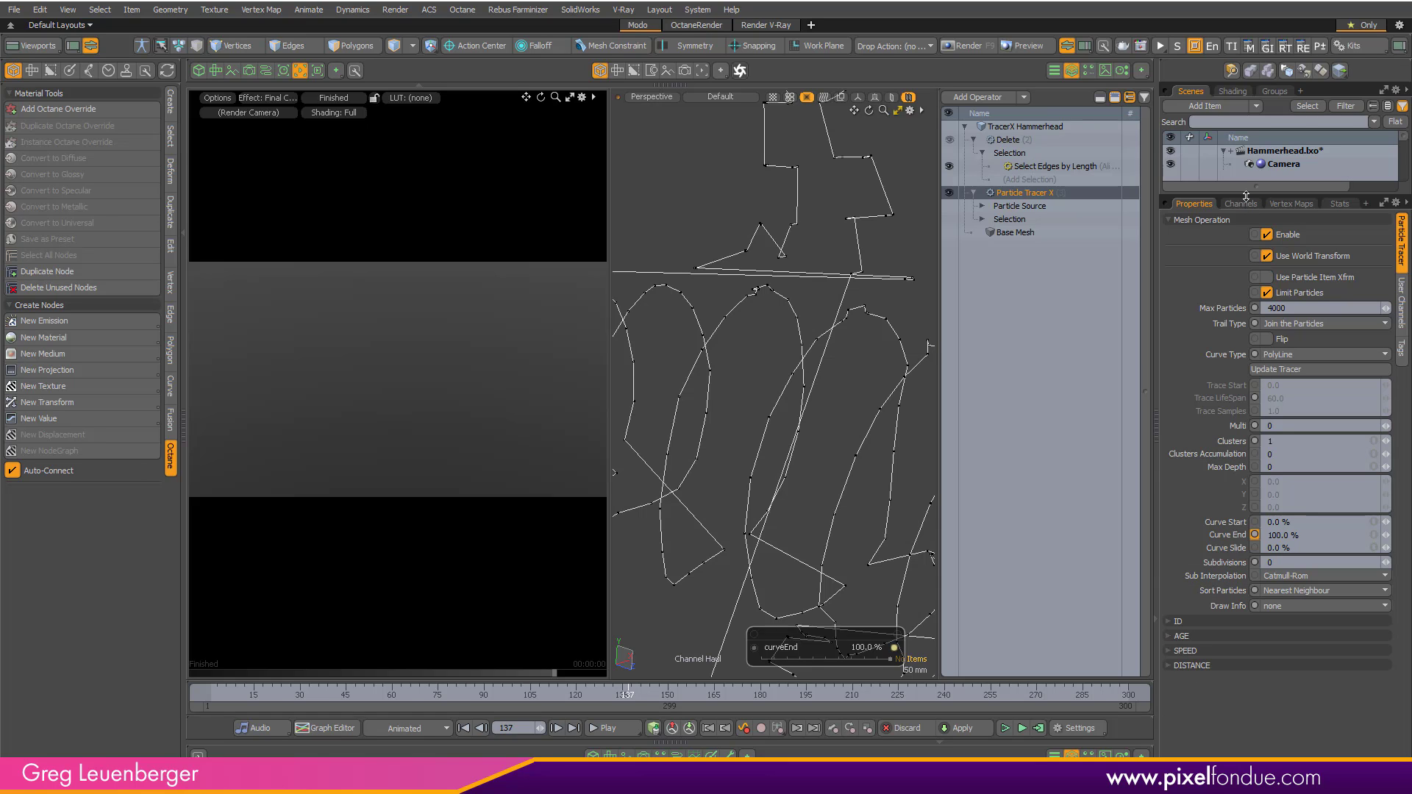
{"action": "left_click_drag", "start_coordinate": [1245, 197], "coordinate": [1243, 429]}
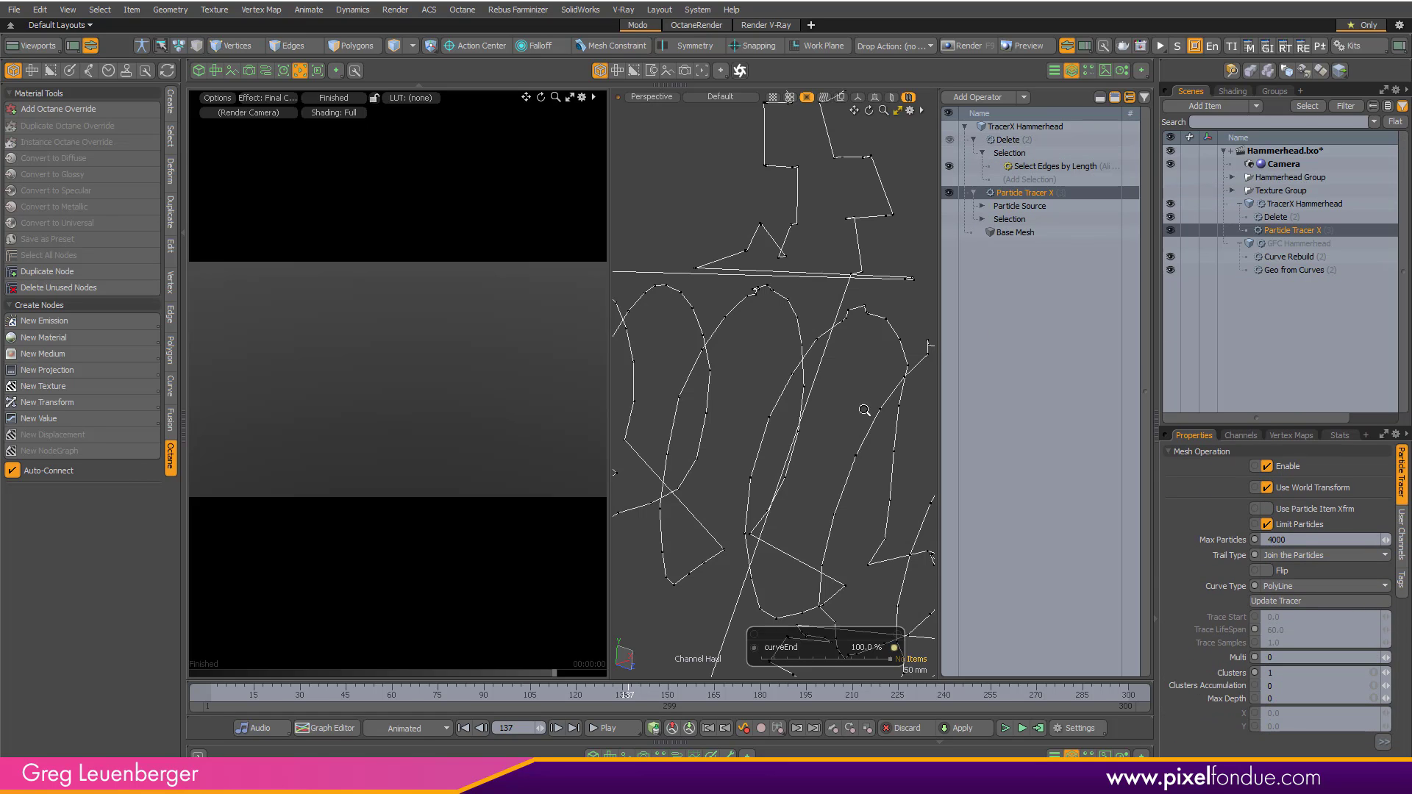
Hide the TracerX Hammerhead mesh, show GFC Hammerhead instead, and reframe the whole red shark in the render preview.
{"action": "scroll", "coordinate": [867, 410], "scroll_direction": "down", "scroll_amount": 6}
{"action": "left_click_drag", "start_coordinate": [867, 409], "coordinate": [821, 566], "text": "alt"}
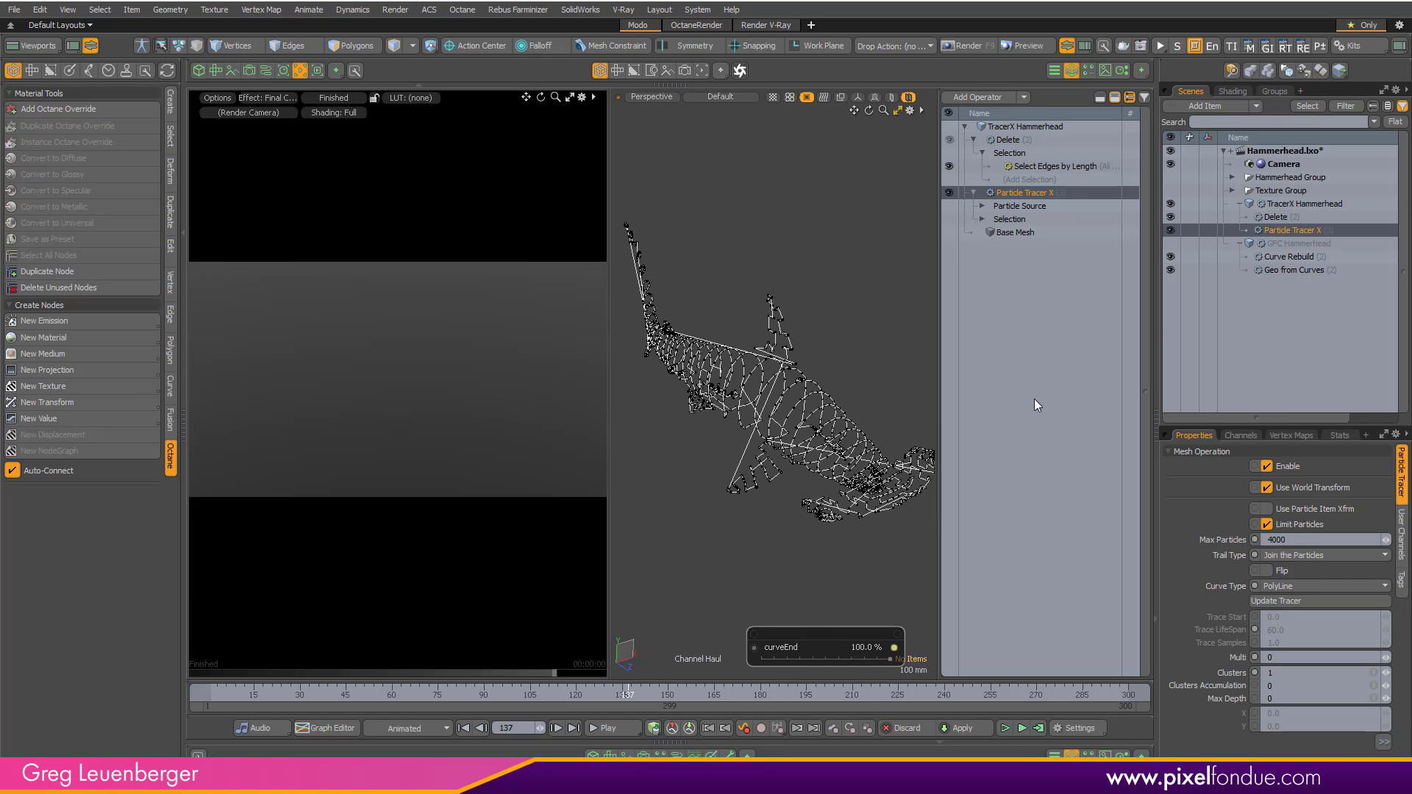
{"action": "left_click", "coordinate": [1276, 203]}
{"action": "left_click", "coordinate": [1171, 203]}
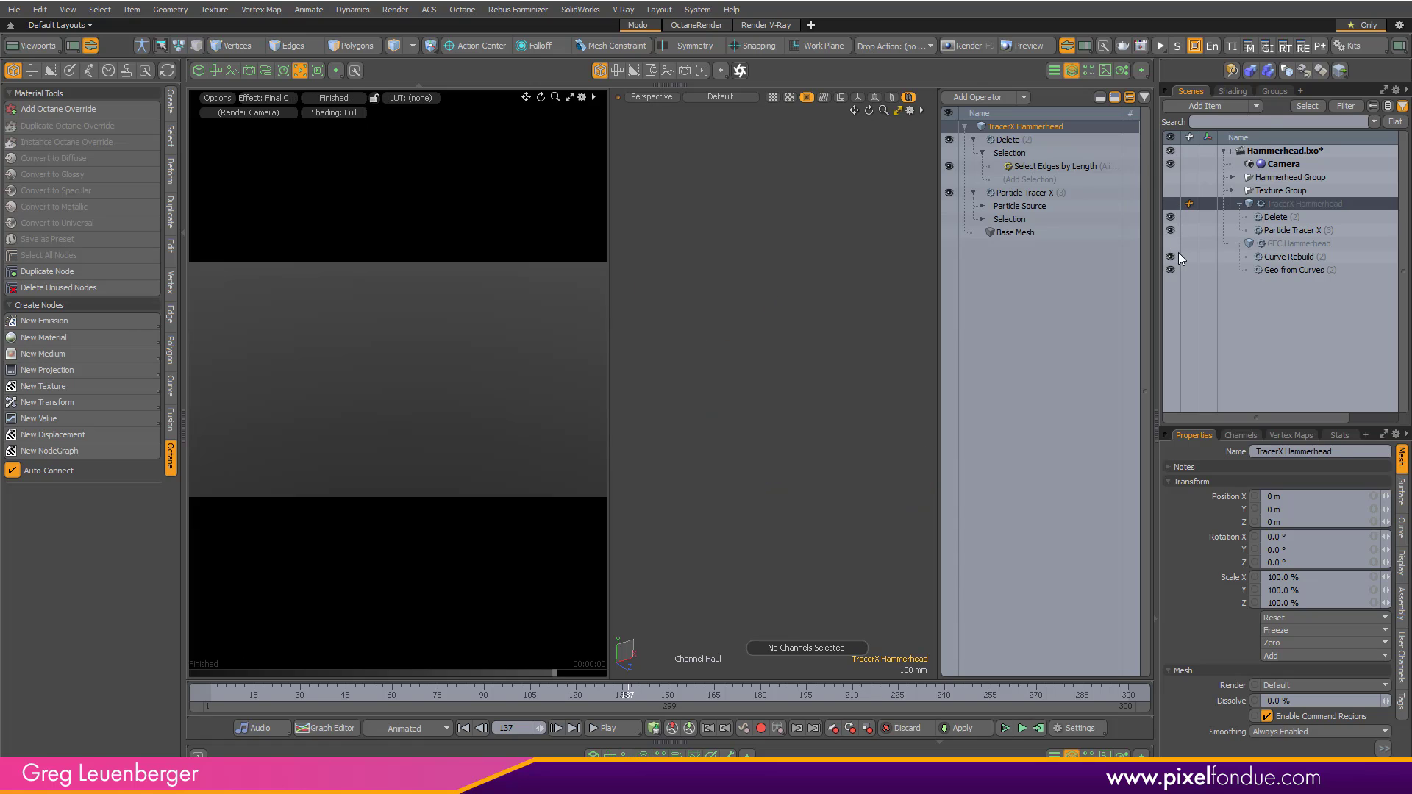
{"action": "left_click", "coordinate": [1171, 243]}
{"action": "left_click_drag", "start_coordinate": [849, 382], "coordinate": [897, 384], "text": "alt"}
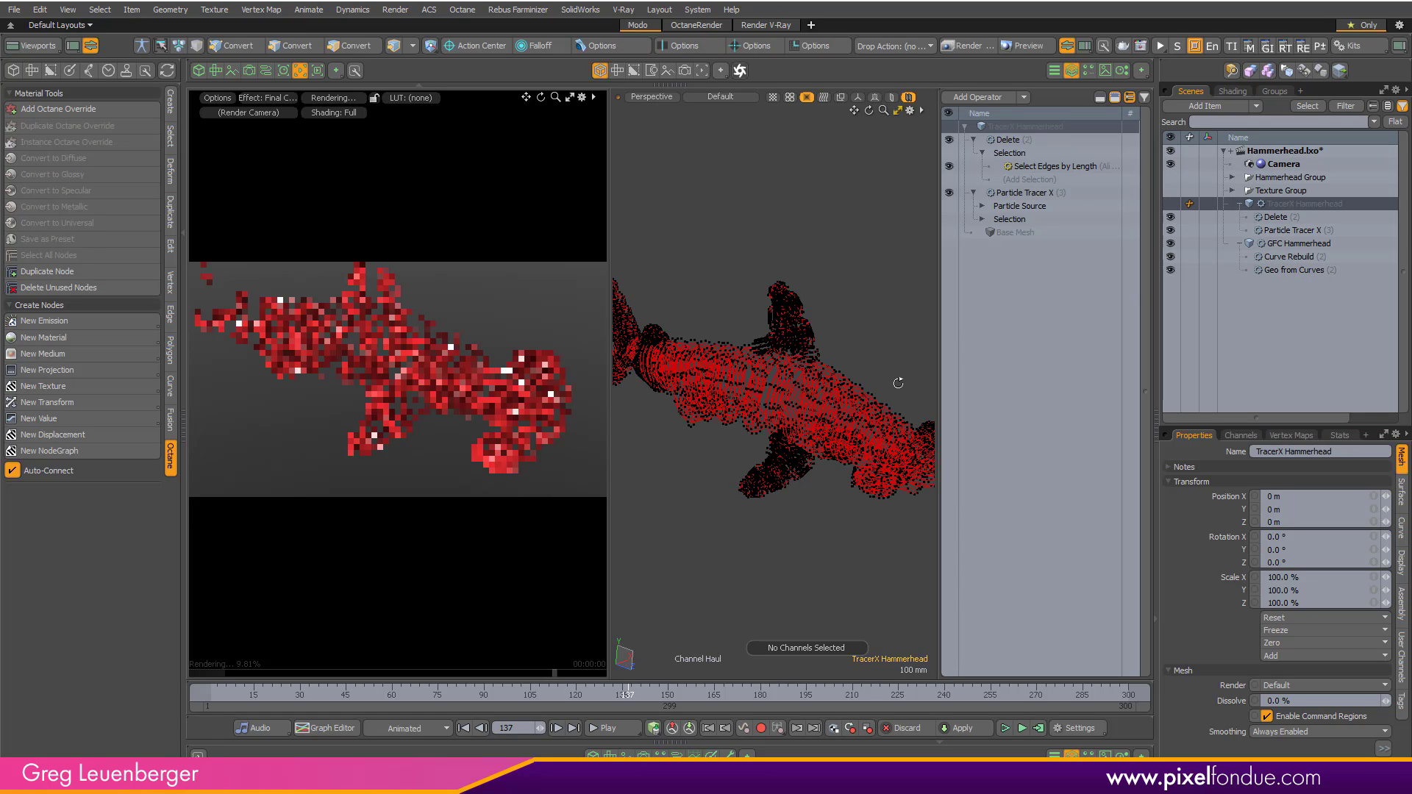
{"action": "left_click_drag", "start_coordinate": [471, 371], "coordinate": [492, 419], "text": "alt"}
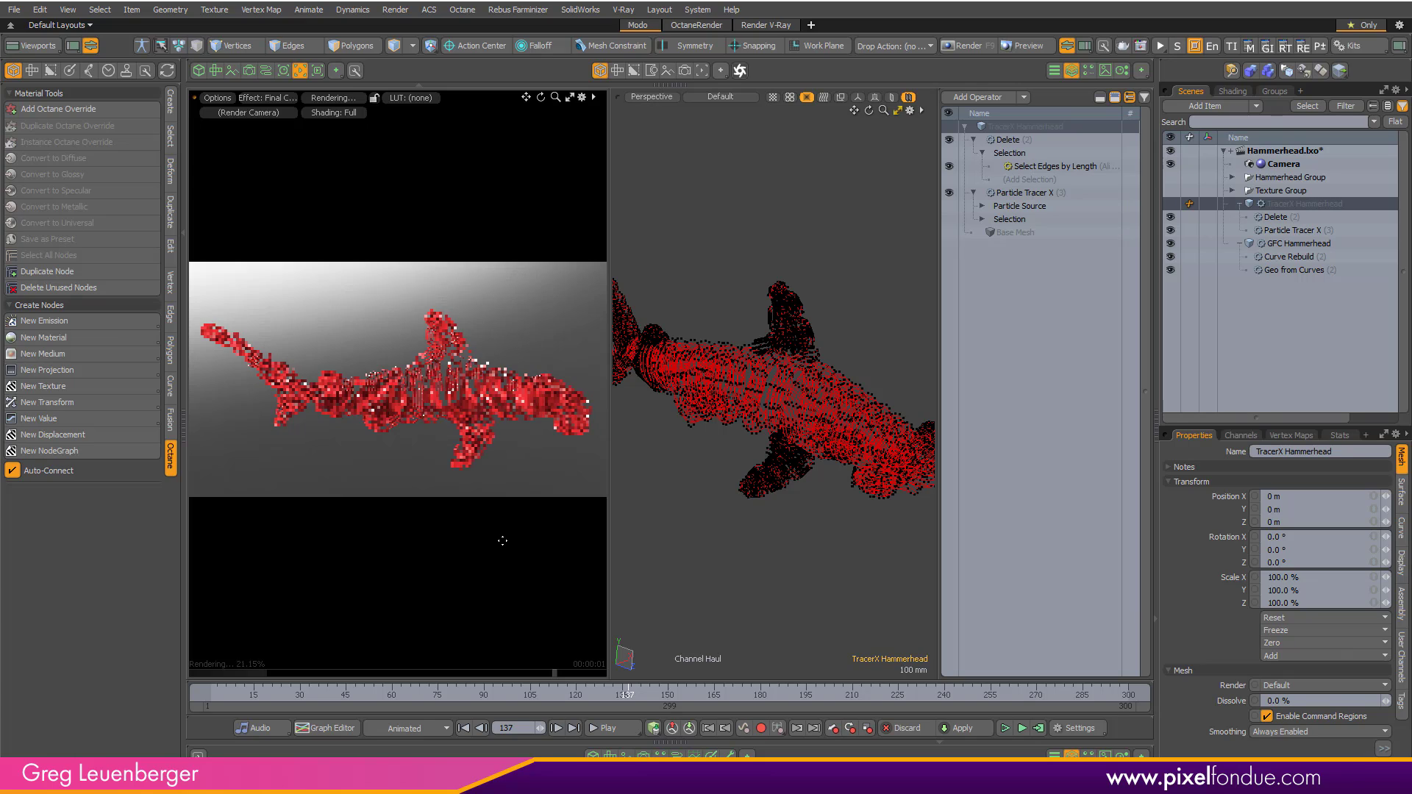